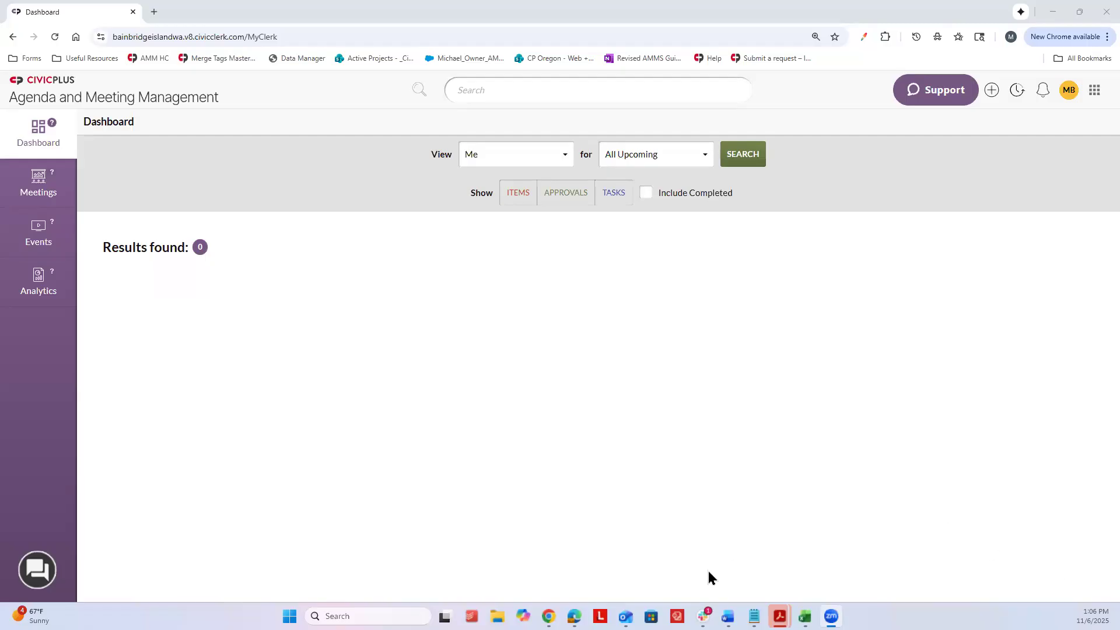
# Open the account preferences and examine the details and password information, including the note about updating it through the CivicPlus Platform
pyautogui.click(1068, 93)
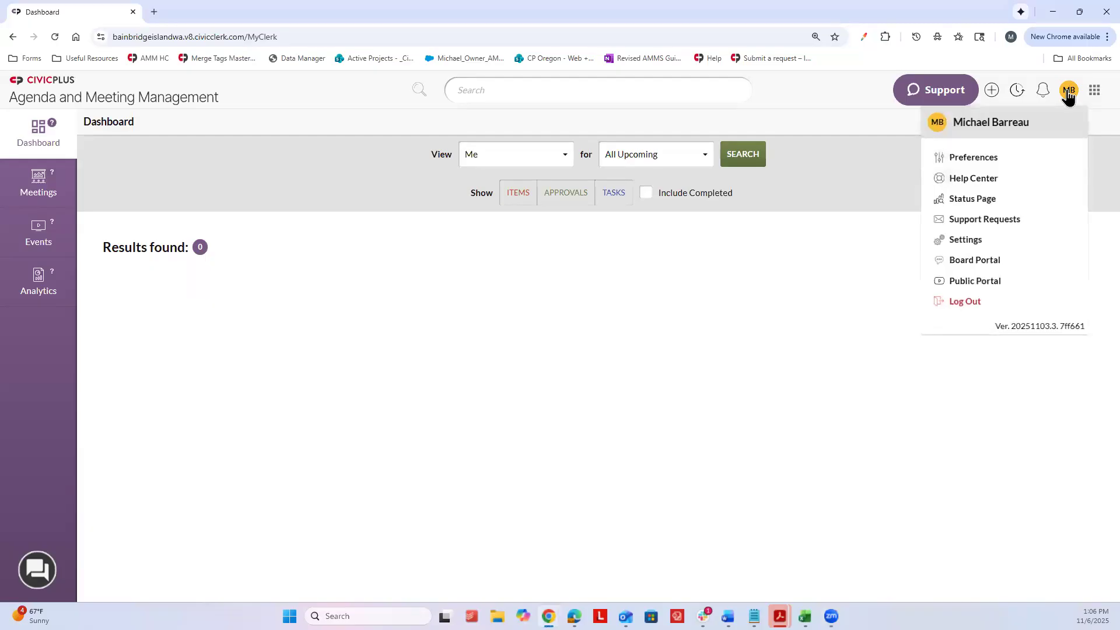
pyautogui.click(970, 156)
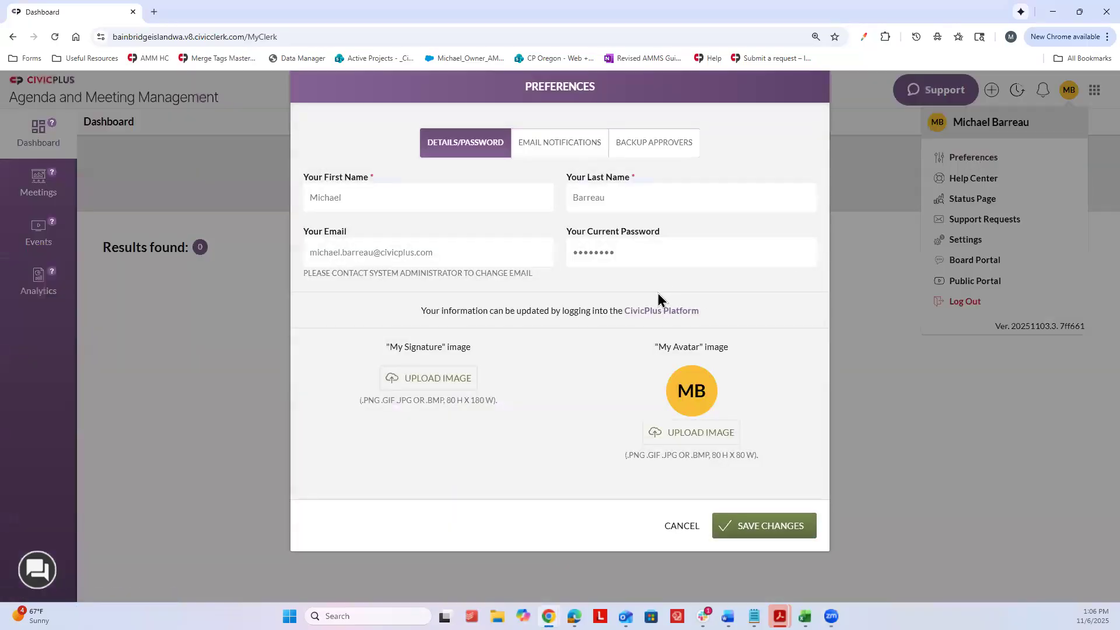
pyautogui.hotkey('ctrl', '+')
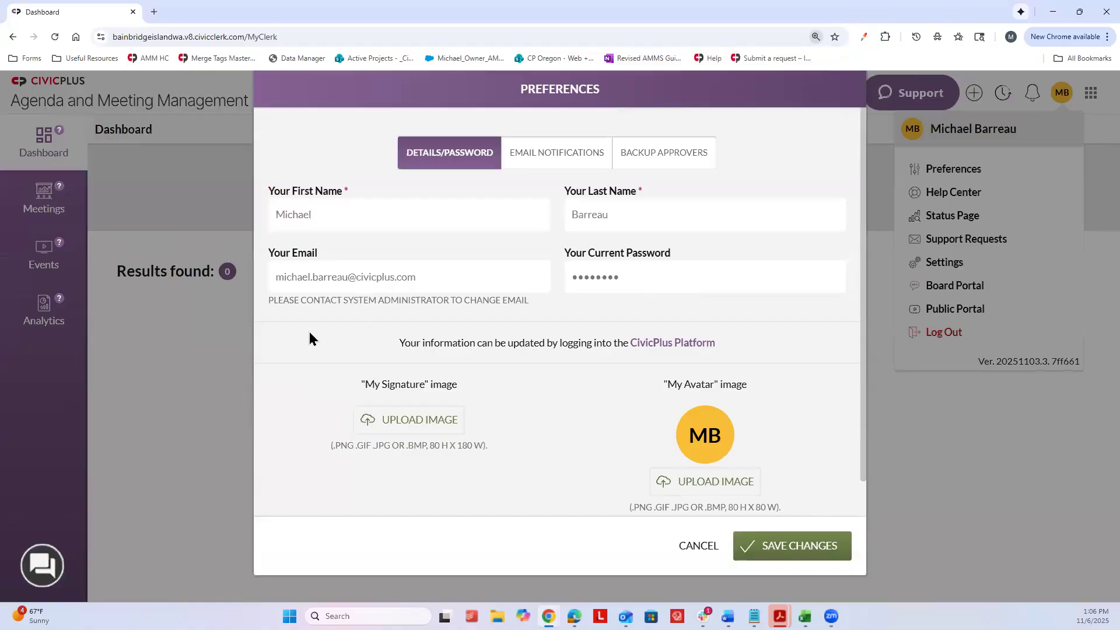
pyautogui.moveTo(357, 354); pyautogui.dragTo(722, 357)
pyautogui.click(417, 347)
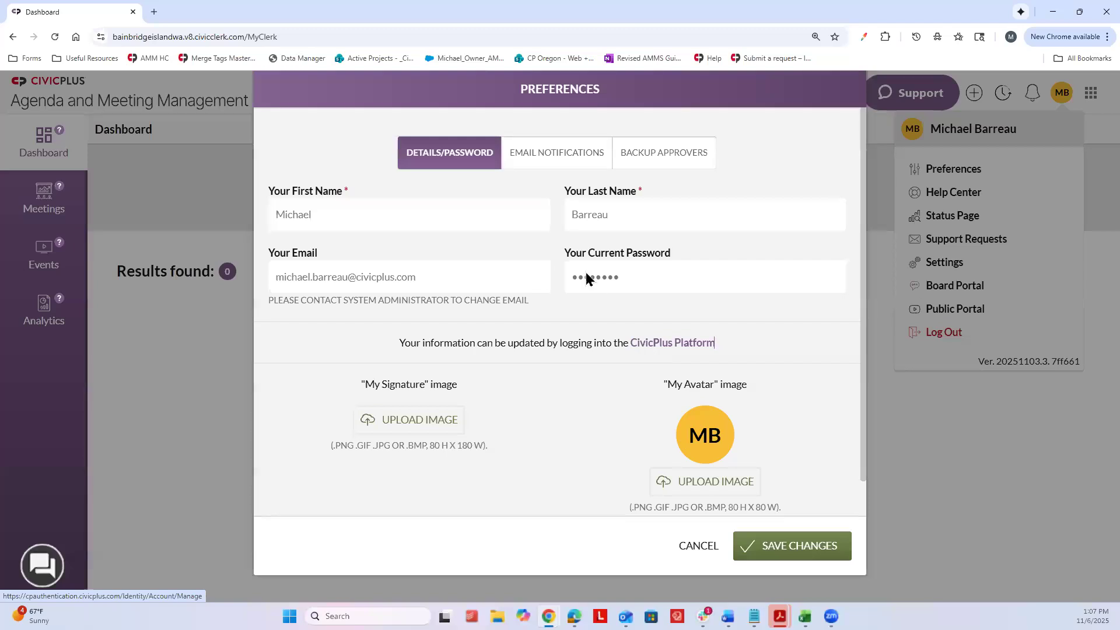
# Enable the Agenda Item Approval Approved email notification in the preferences
pyautogui.click(553, 164)
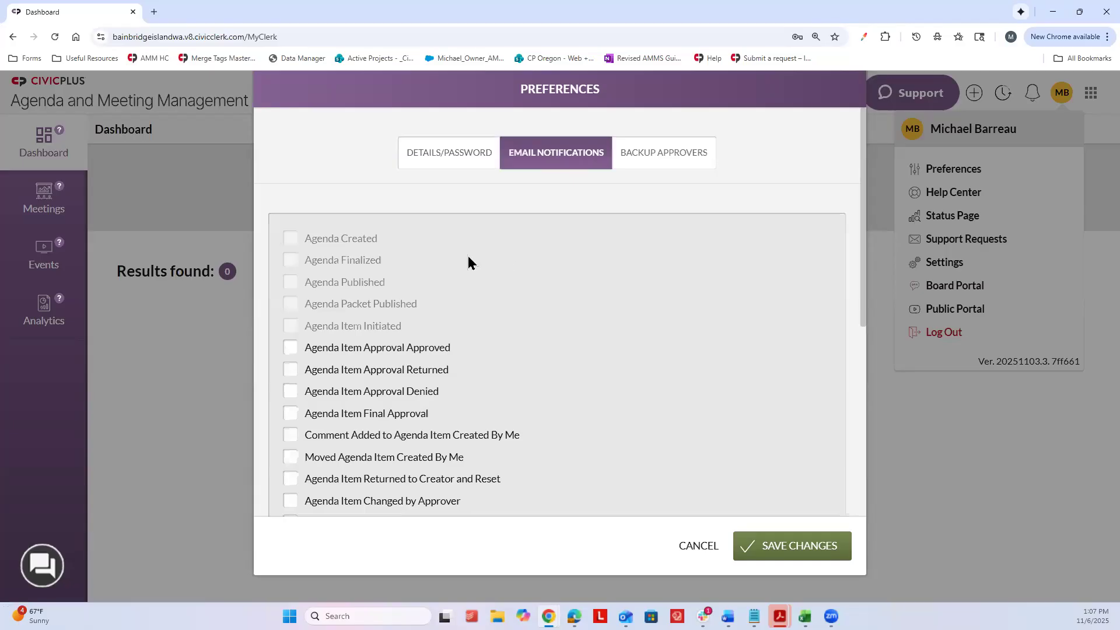
pyautogui.scroll(-2, 473, 261)
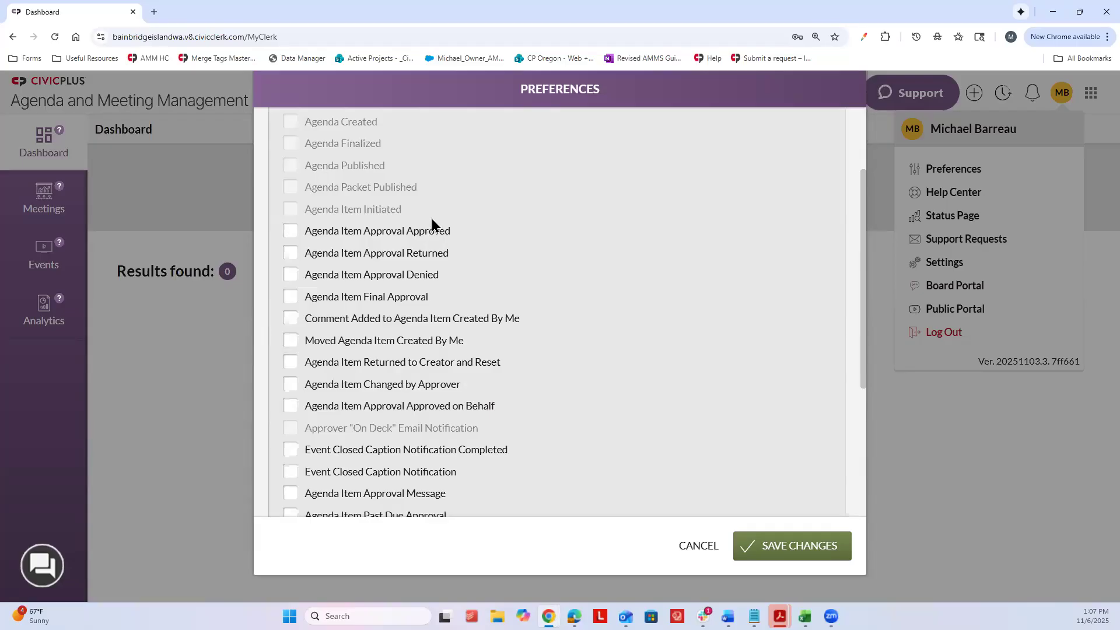
pyautogui.scroll(-1, 439, 227)
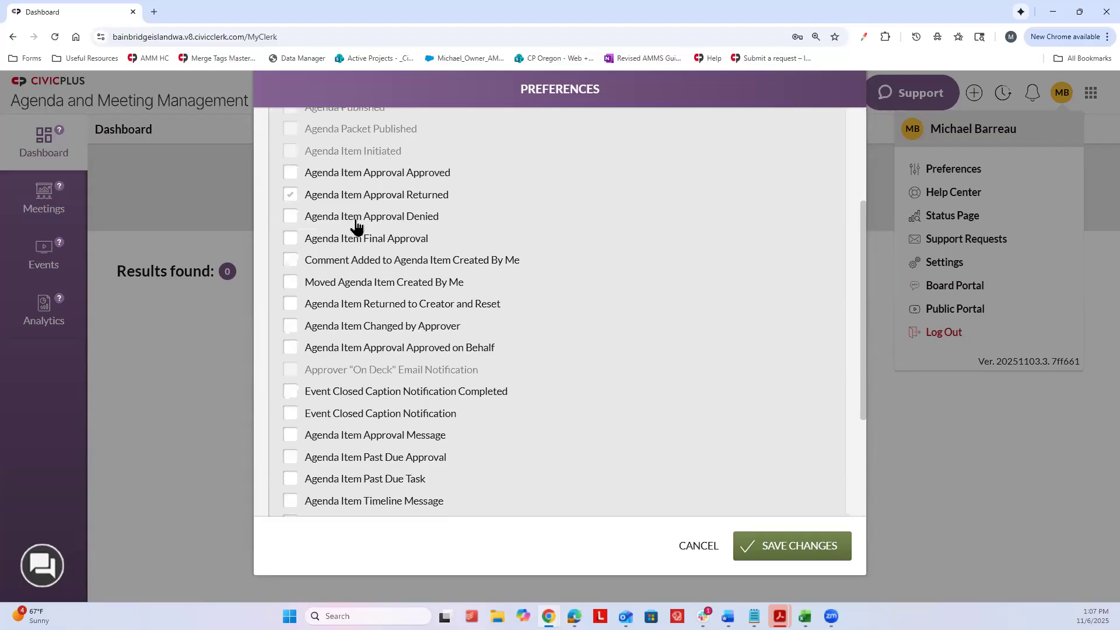
pyautogui.click(318, 176)
pyautogui.scroll(3, 730, 376)
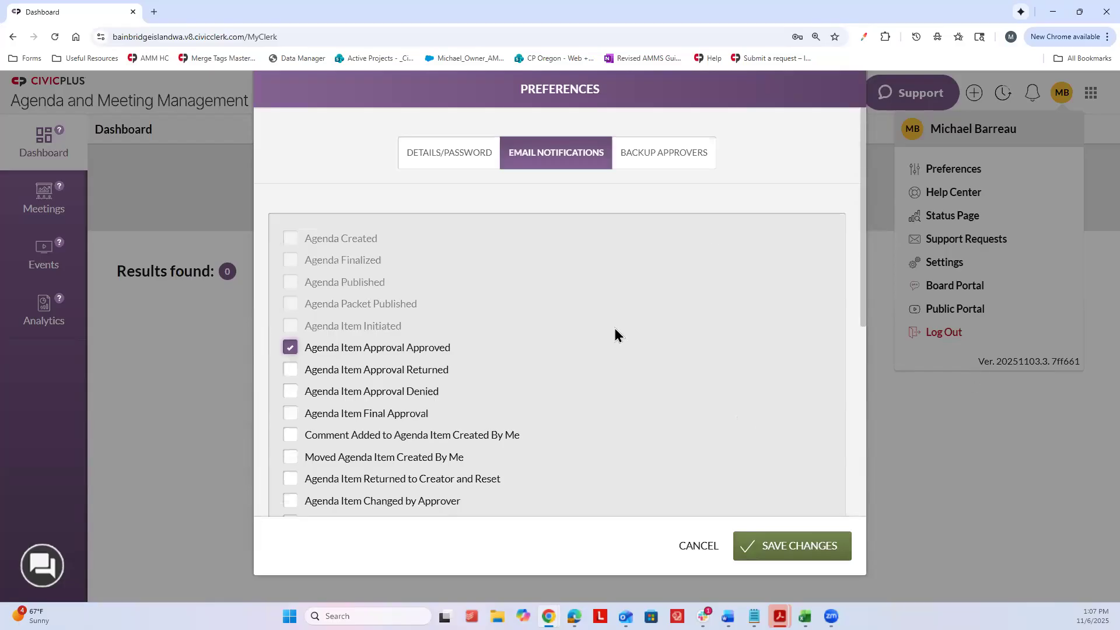
# Choose a user as backup approver and set the duration to Date Range
pyautogui.click(648, 152)
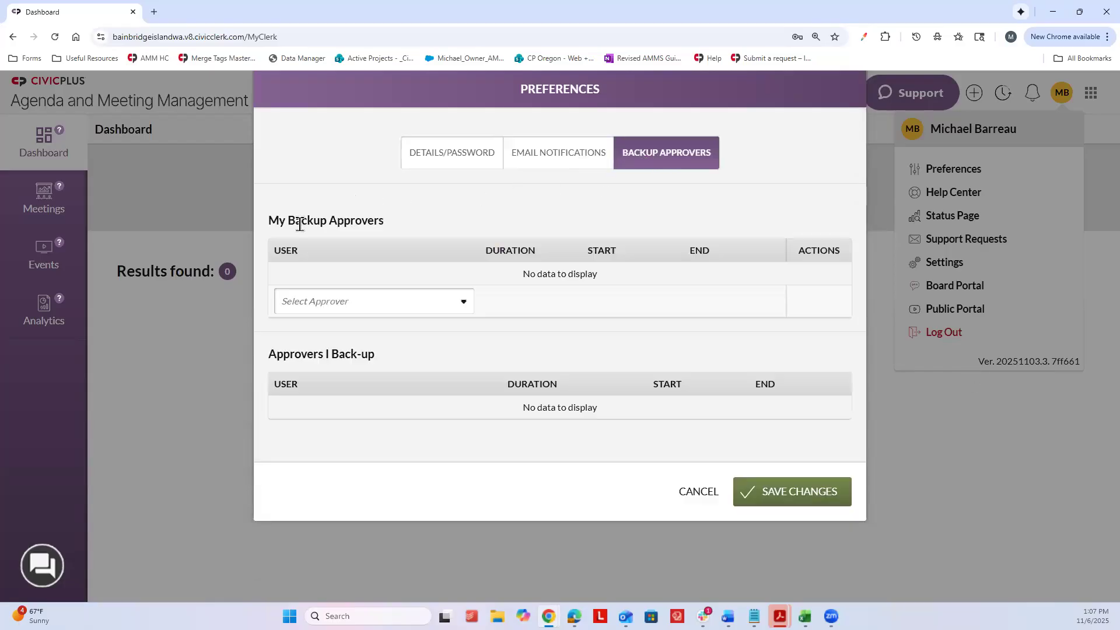
pyautogui.click(380, 298)
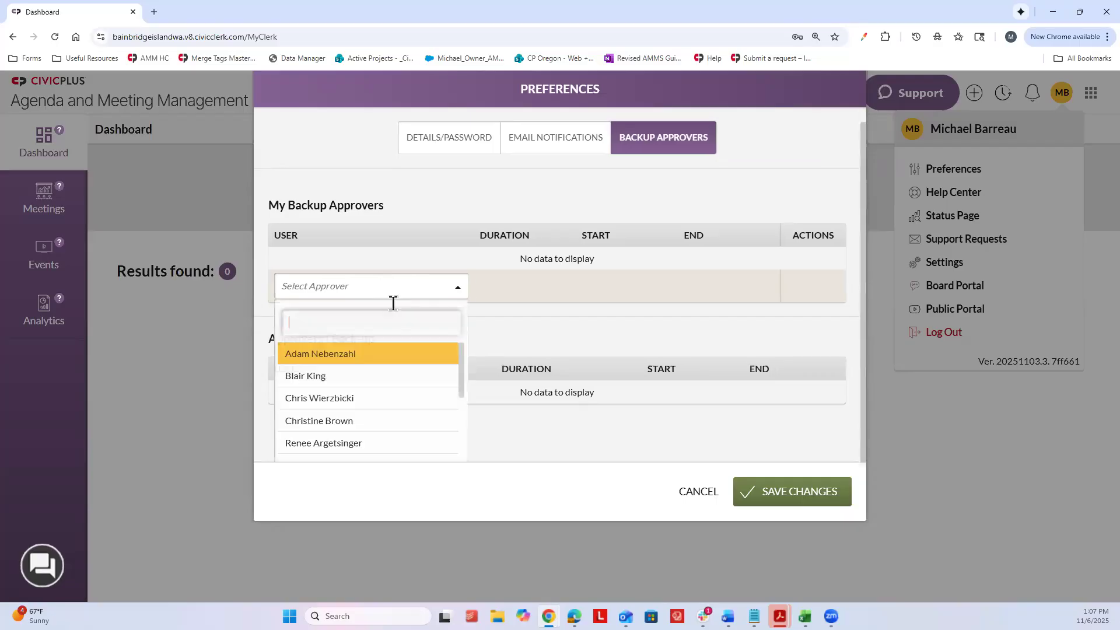
pyautogui.click(376, 380)
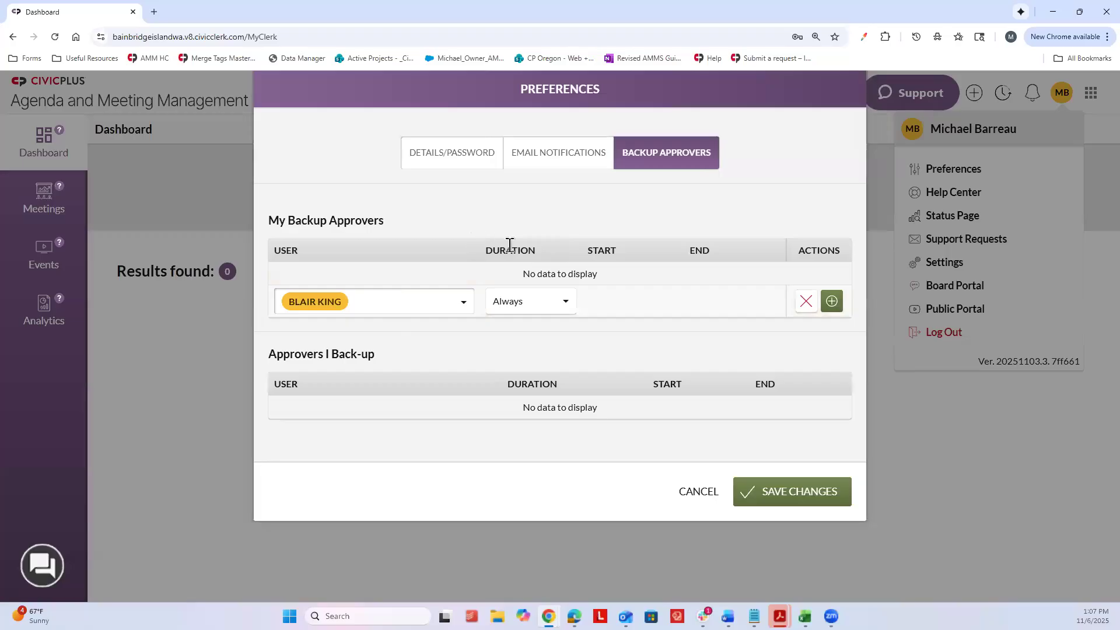
pyautogui.click(536, 315)
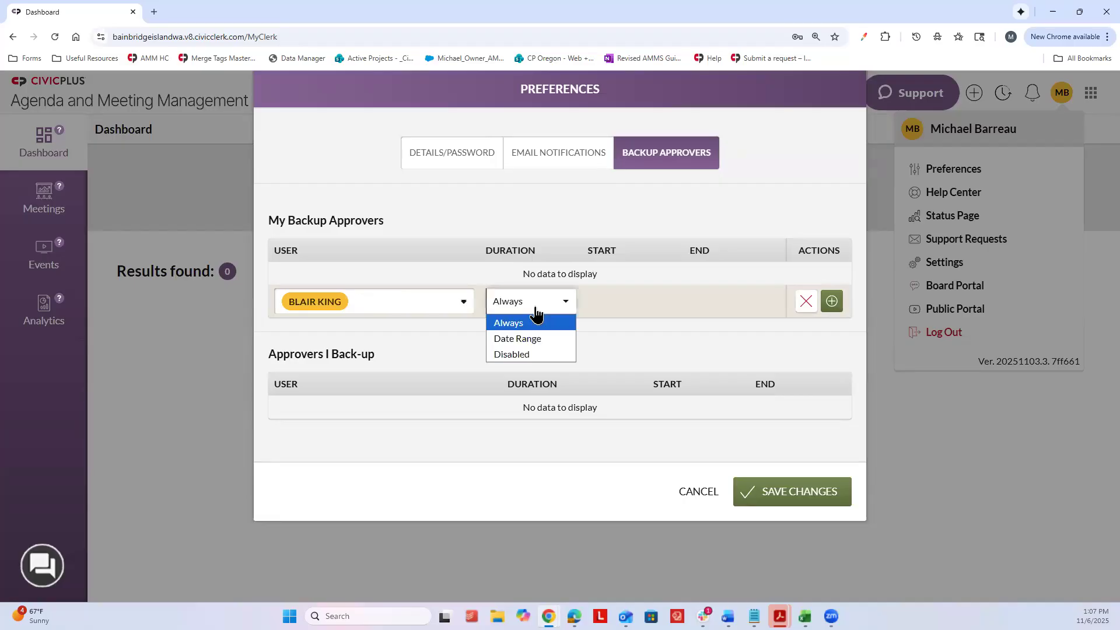
pyautogui.click(544, 340)
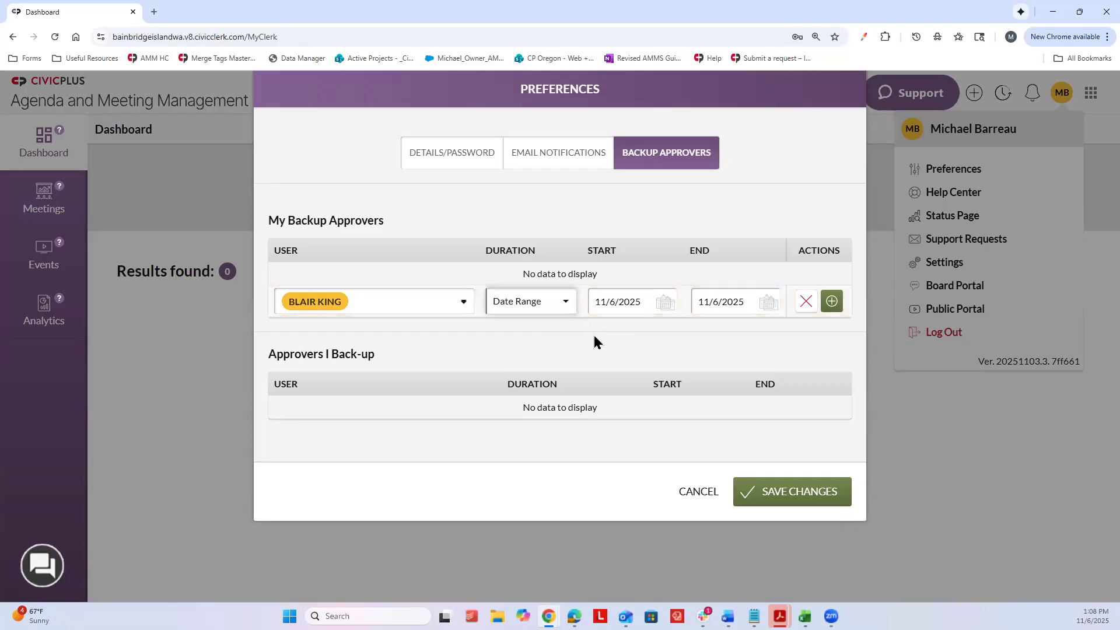
# Review the account details, email notifications and backup approvers again, and close the preferences without saving
pyautogui.click(464, 167)
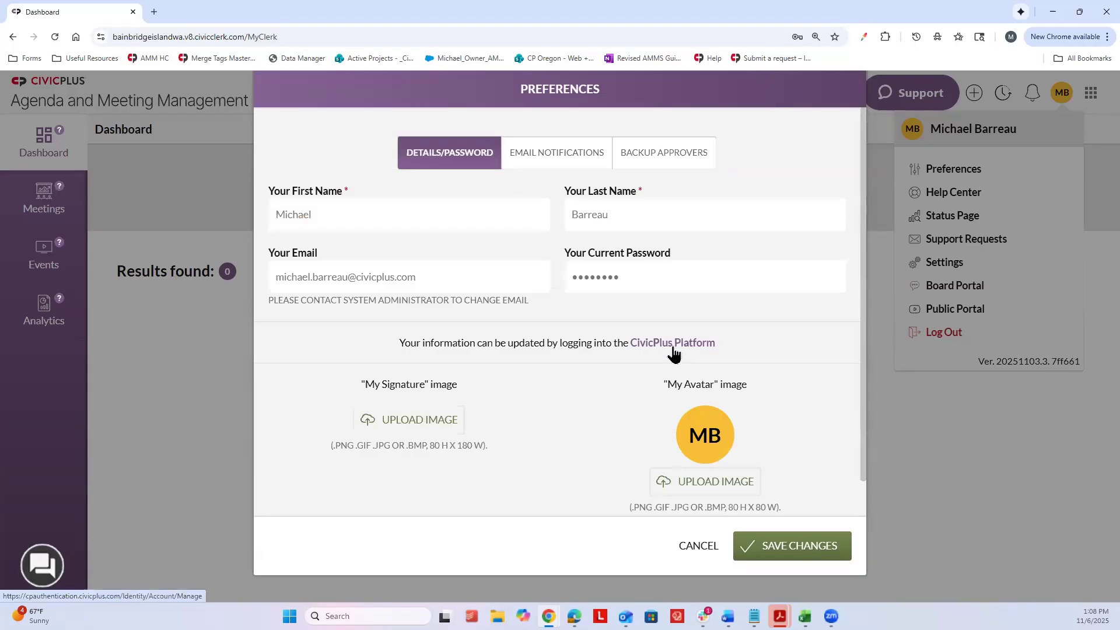
pyautogui.click(577, 158)
pyautogui.scroll(-4, 452, 204)
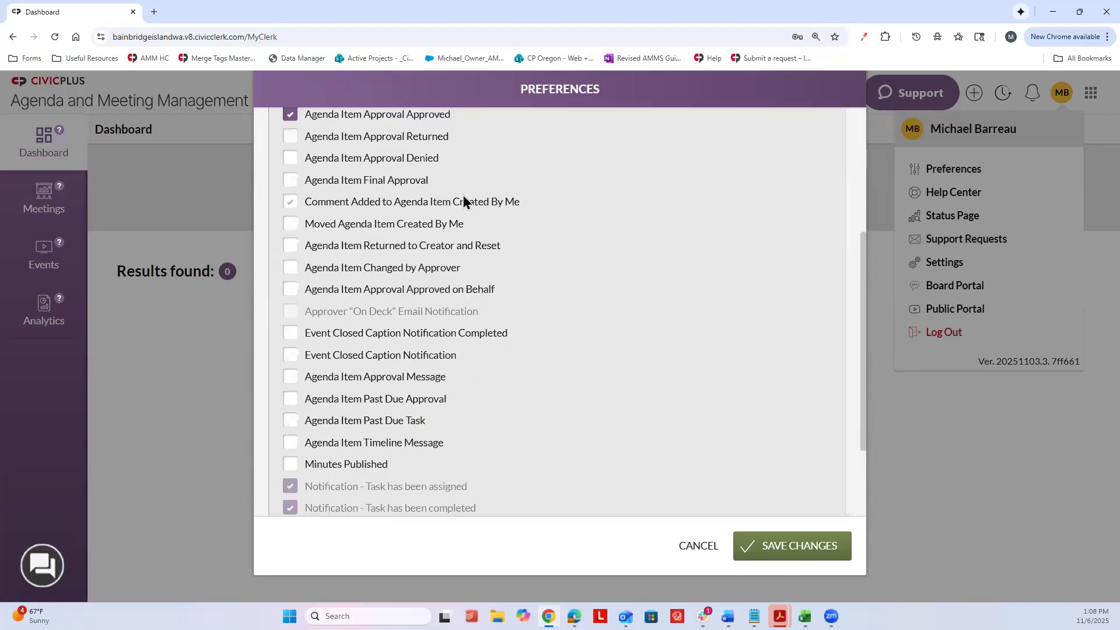
pyautogui.scroll(1, 458, 221)
pyautogui.scroll(2, 642, 134)
pyautogui.click(668, 154)
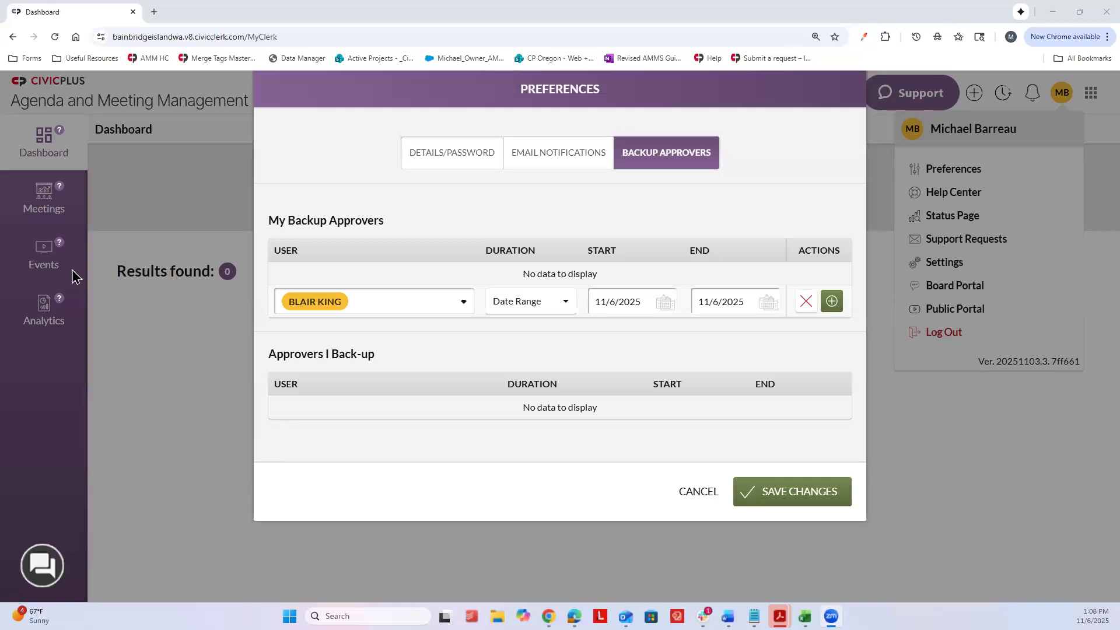
pyautogui.click(698, 491)
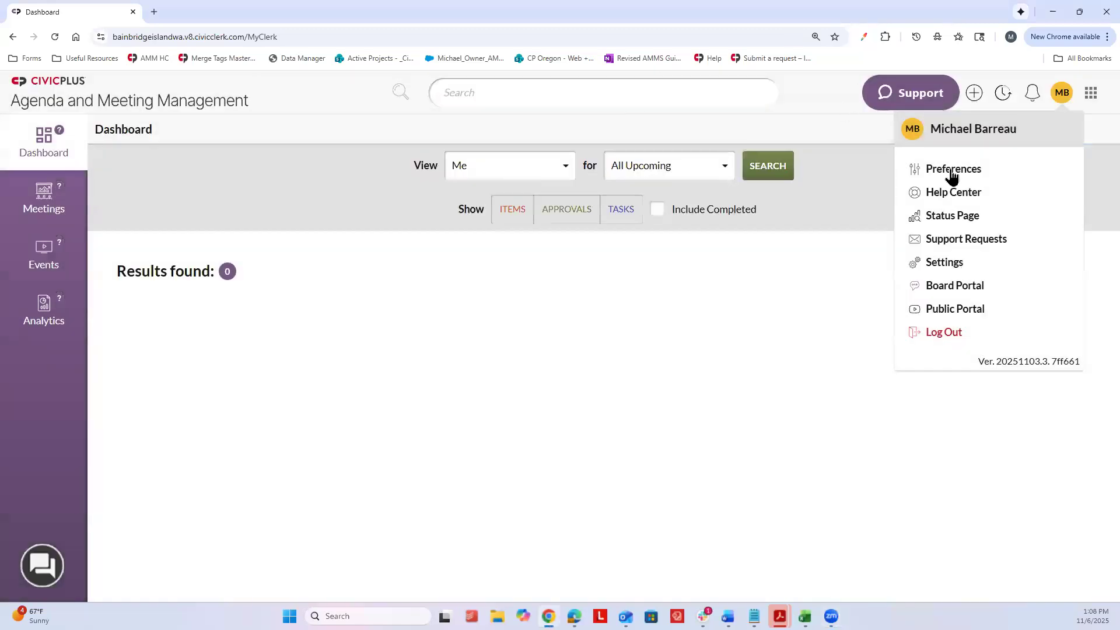
# Search the Help Center for "Upload an Agenda" and open the article Upload an Agenda and Agenda Files
pyautogui.click(961, 193)
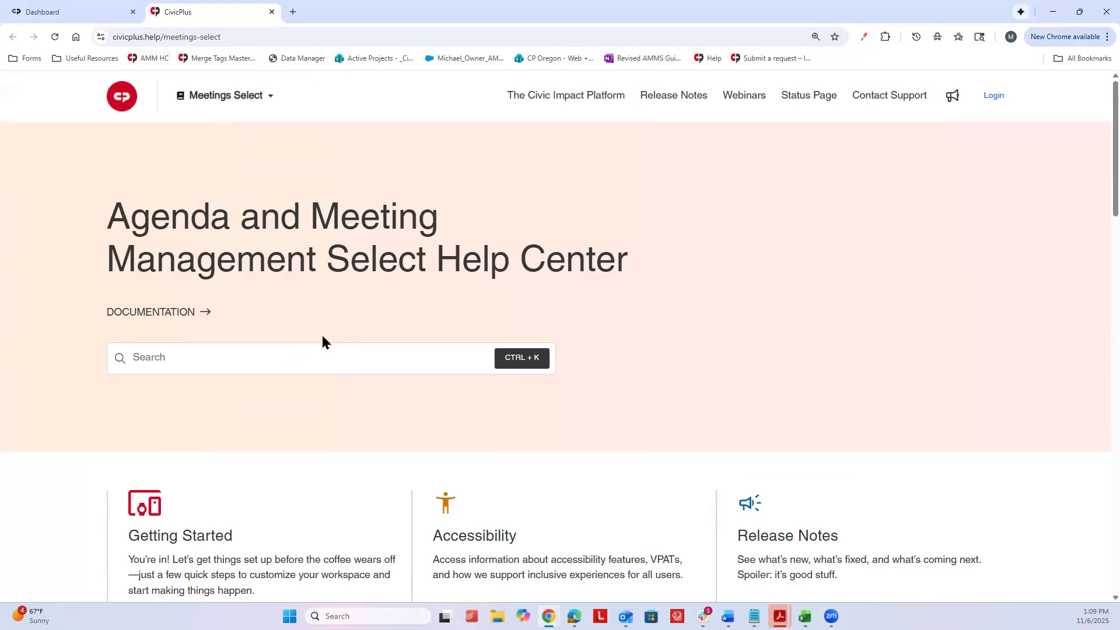
pyautogui.click(302, 359)
pyautogui.write('Uplo')
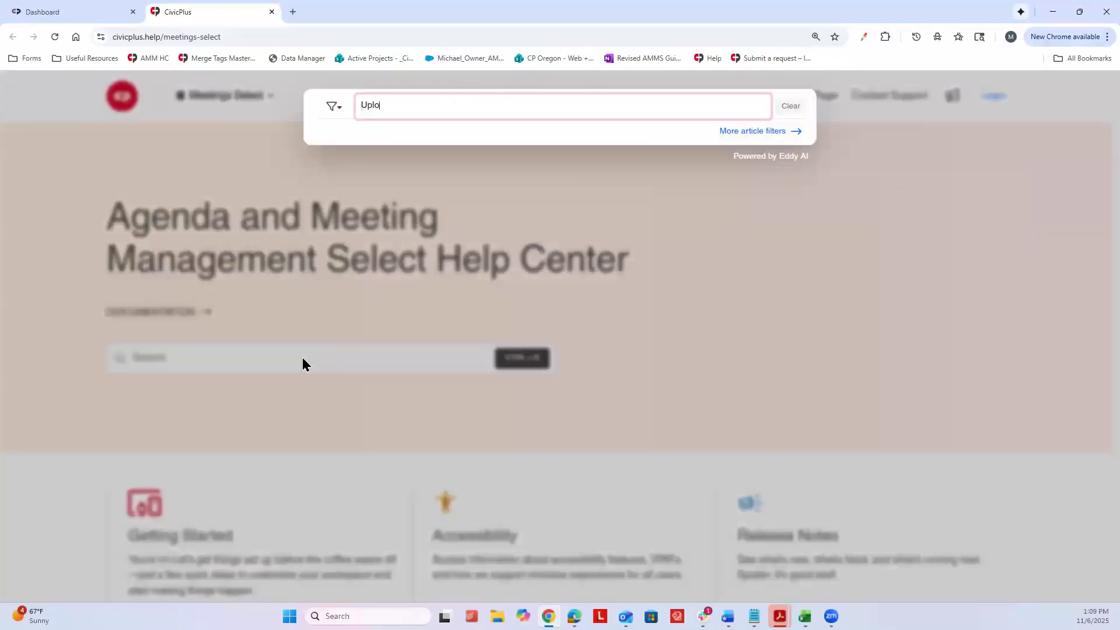
pyautogui.write('ad an')
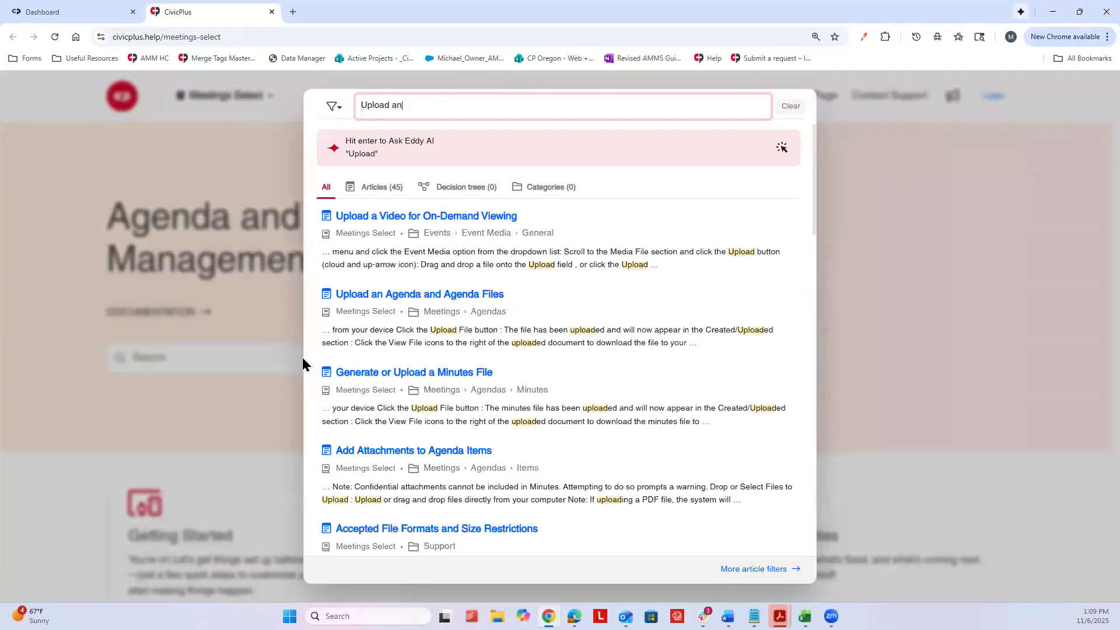
pyautogui.write(' Agenda')
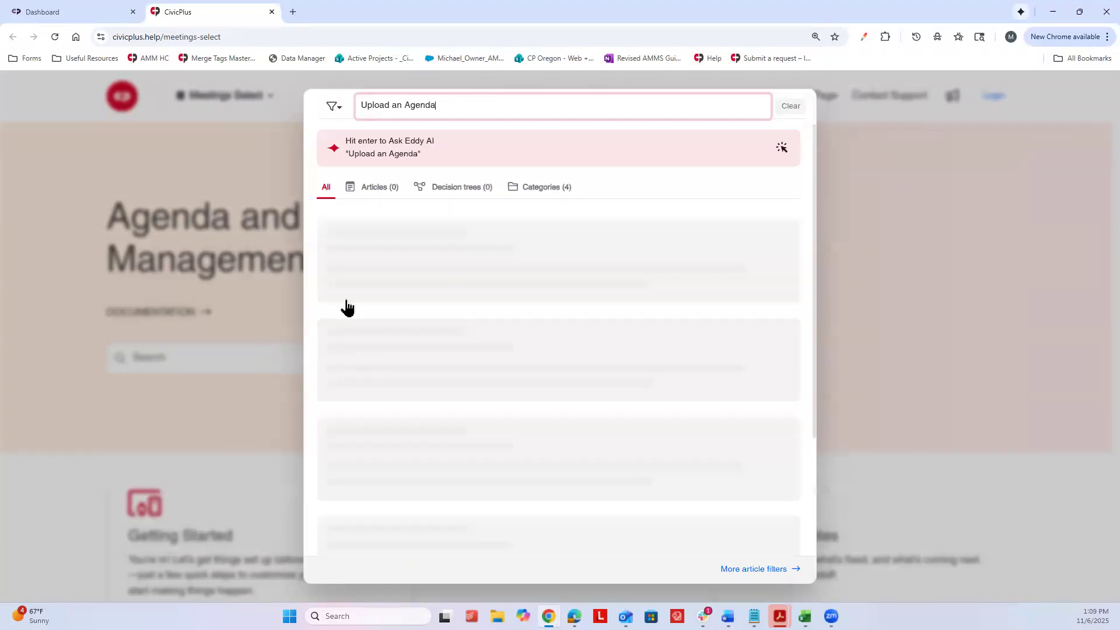
pyautogui.click(430, 220)
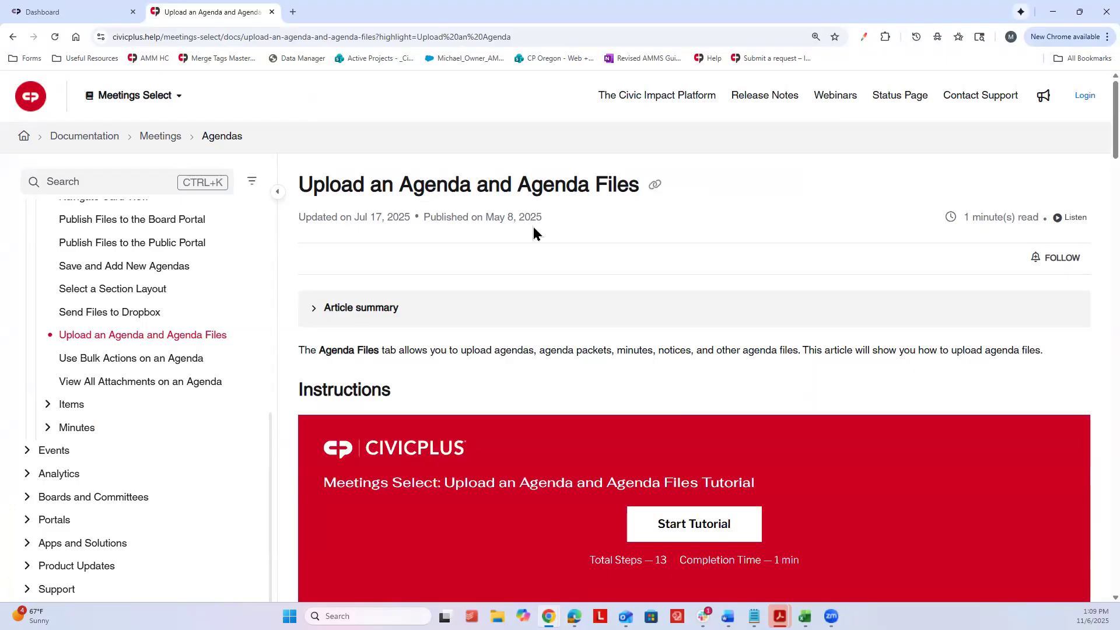
# Start the article's interactive tutorial and follow its steps up to naming the file for upload
pyautogui.scroll(-2, 537, 235)
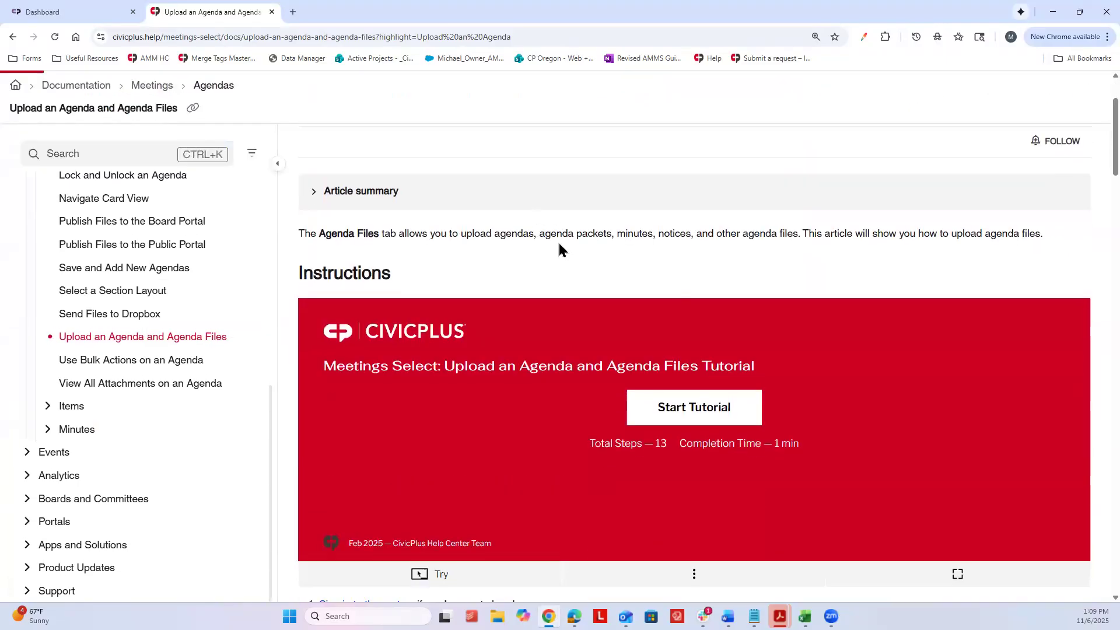
pyautogui.scroll(-1, 587, 257)
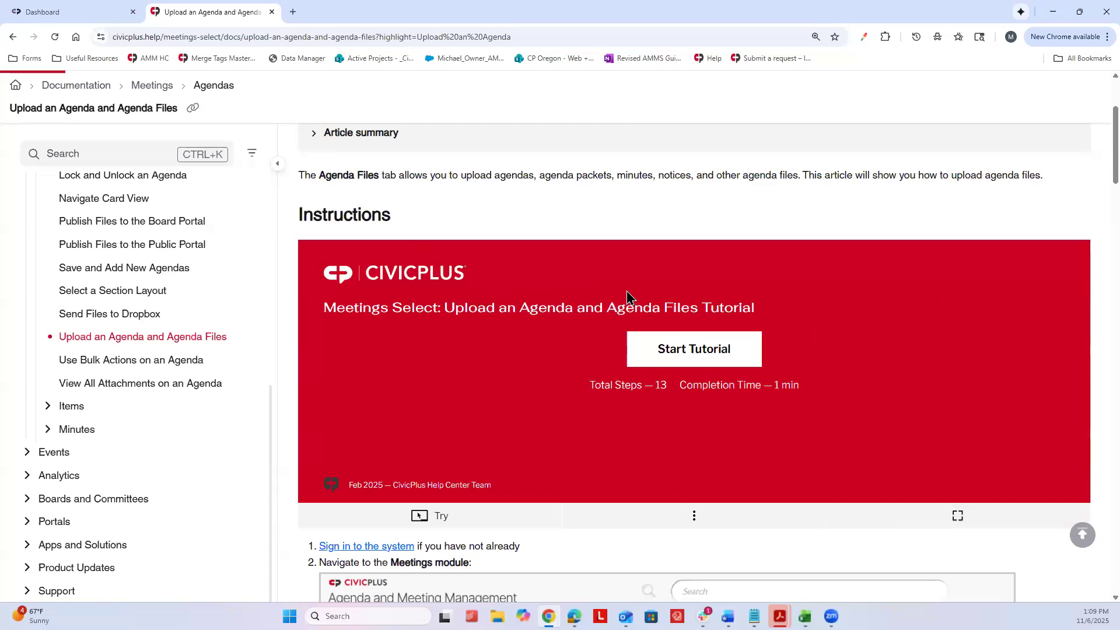
pyautogui.click(650, 356)
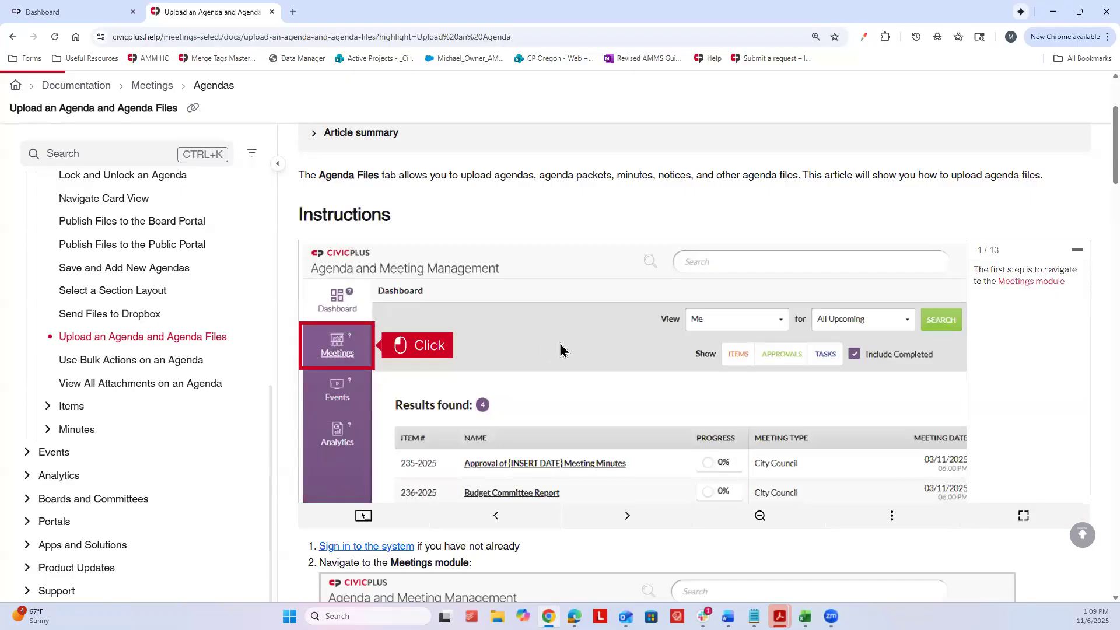
pyautogui.click(362, 362)
pyautogui.click(483, 352)
pyautogui.click(428, 357)
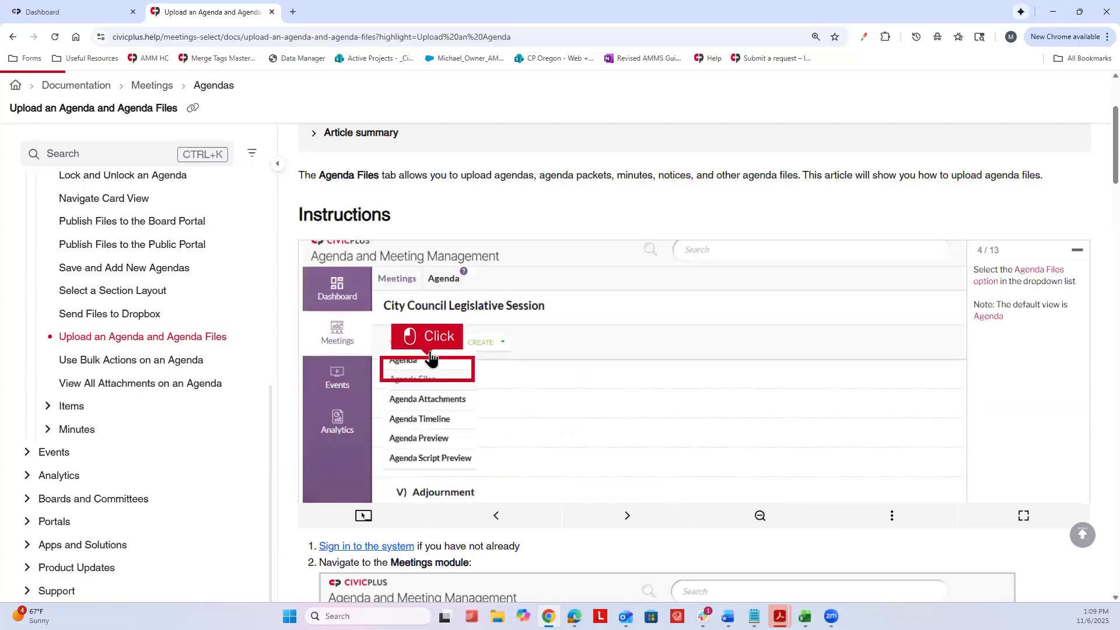
pyautogui.click(442, 370)
pyautogui.click(515, 375)
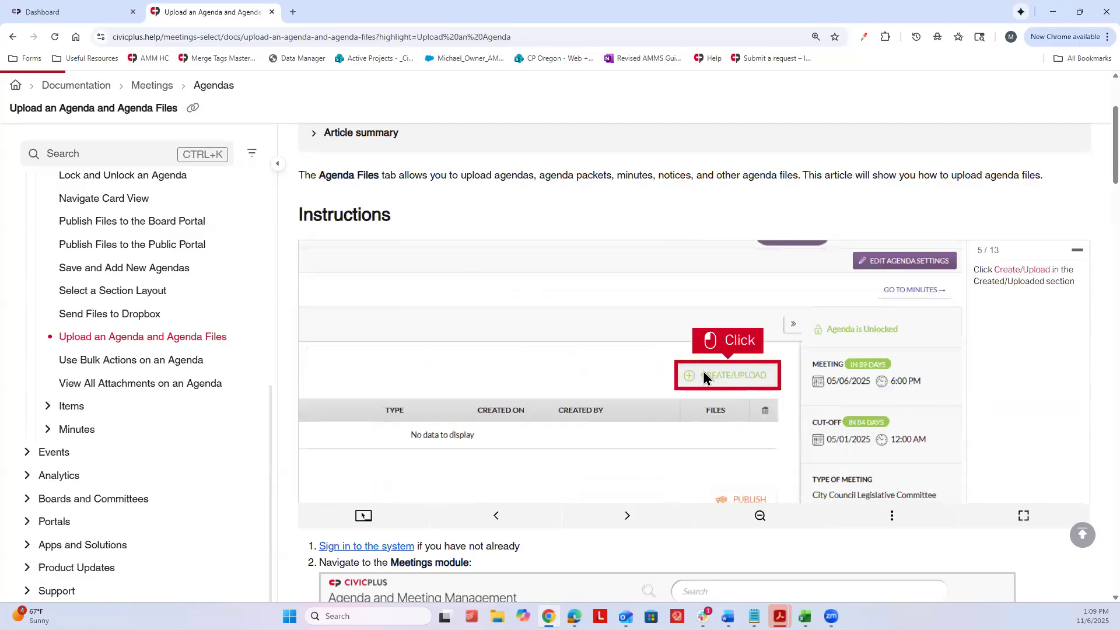
pyautogui.click(706, 375)
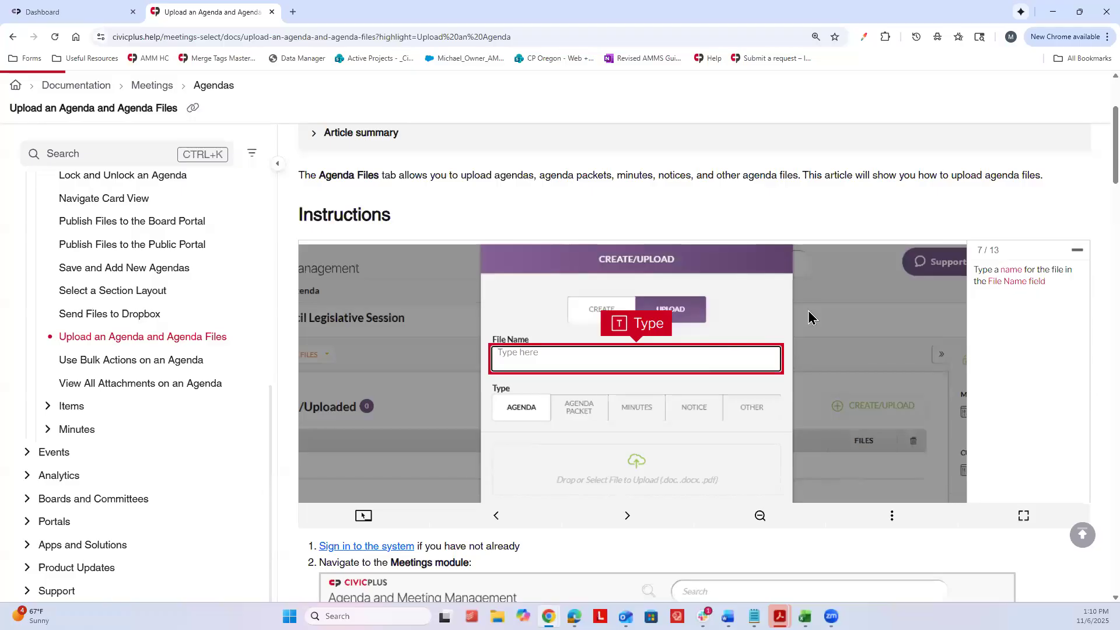
# Read the article's written instructions from signing in through the Create/Upload step, highlighting the Agenda Files instruction
pyautogui.scroll(-5, 808, 318)
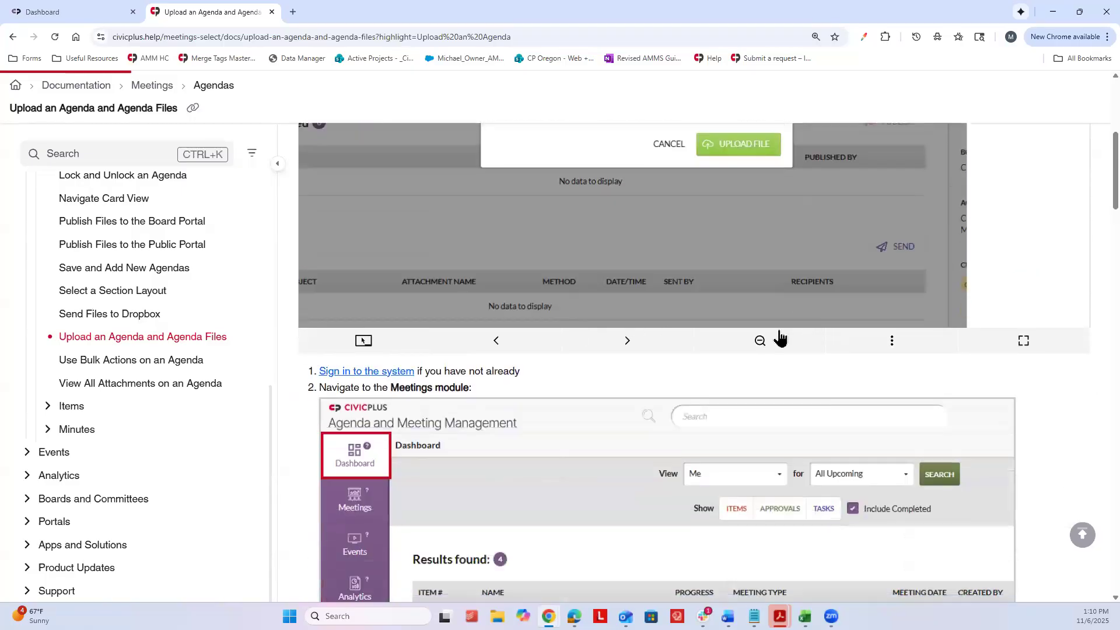
pyautogui.scroll(-1, 928, 347)
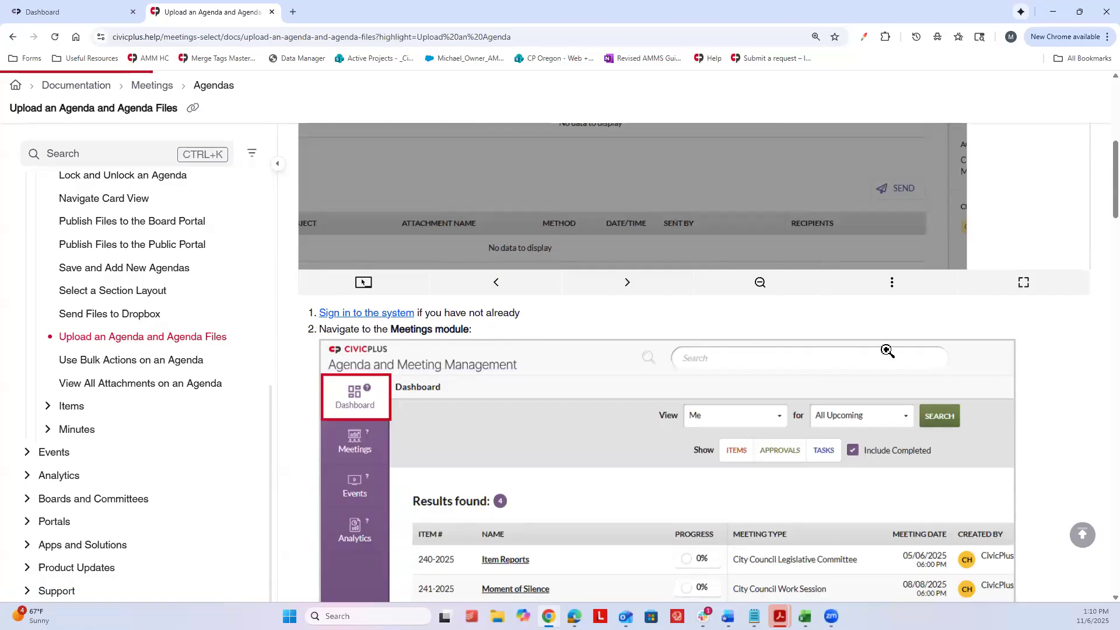
pyautogui.scroll(-2, 874, 373)
pyautogui.scroll(-2, 539, 352)
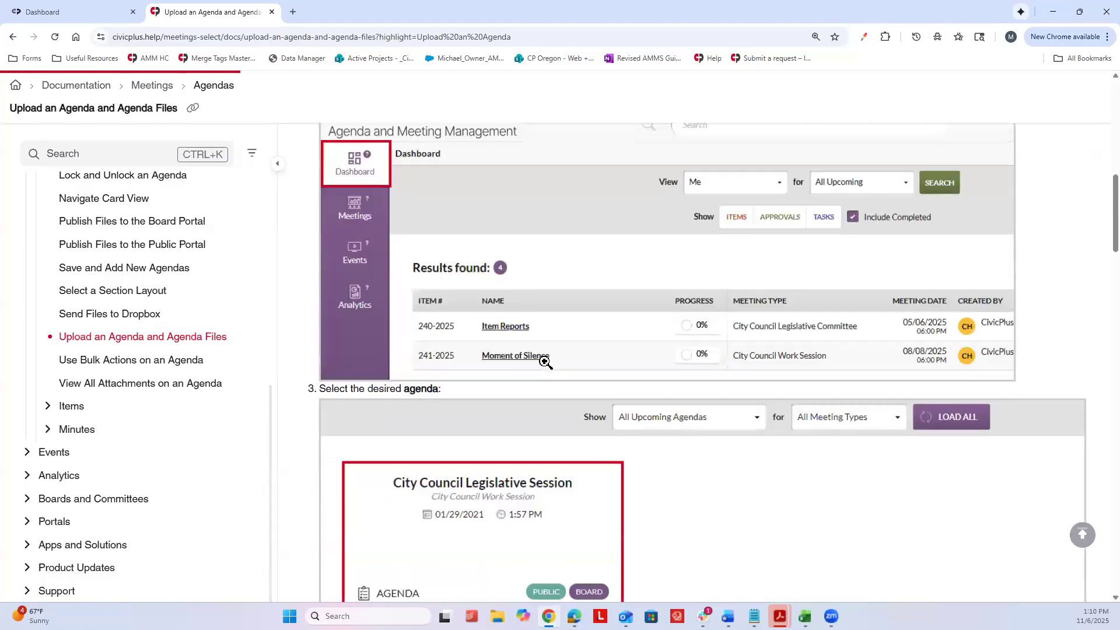
pyautogui.scroll(-3, 546, 371)
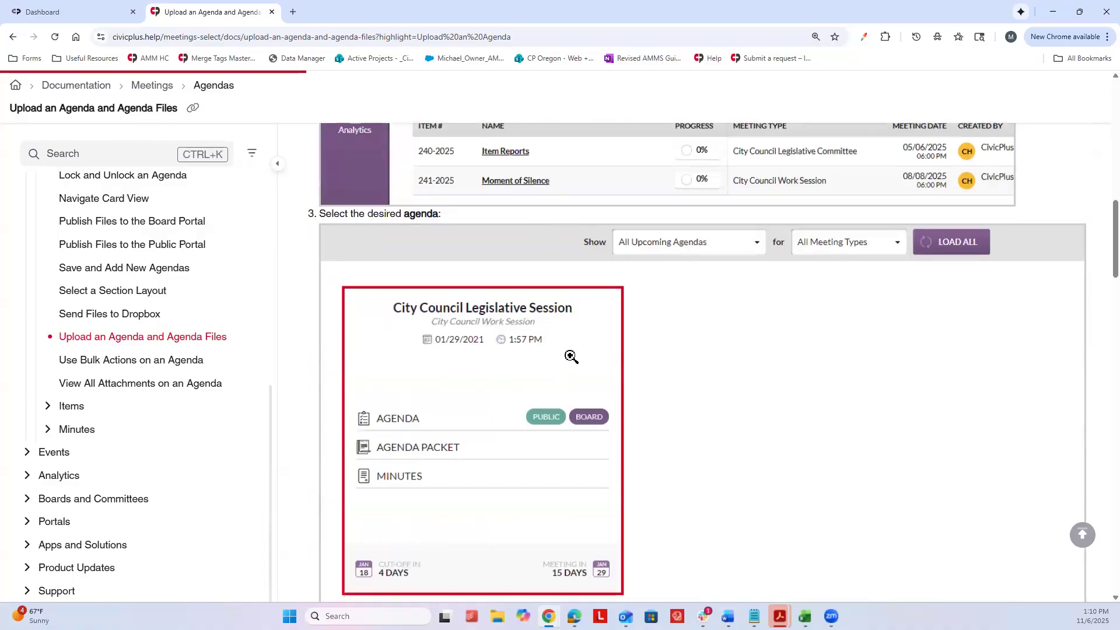
pyautogui.scroll(-5, 572, 367)
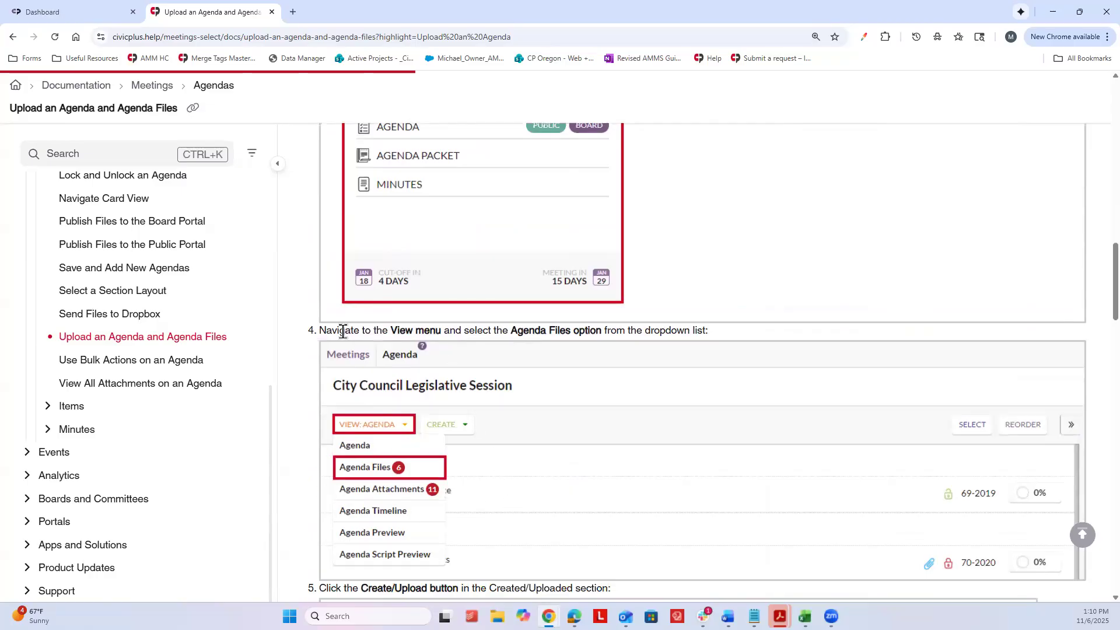
pyautogui.moveTo(319, 333); pyautogui.dragTo(710, 337)
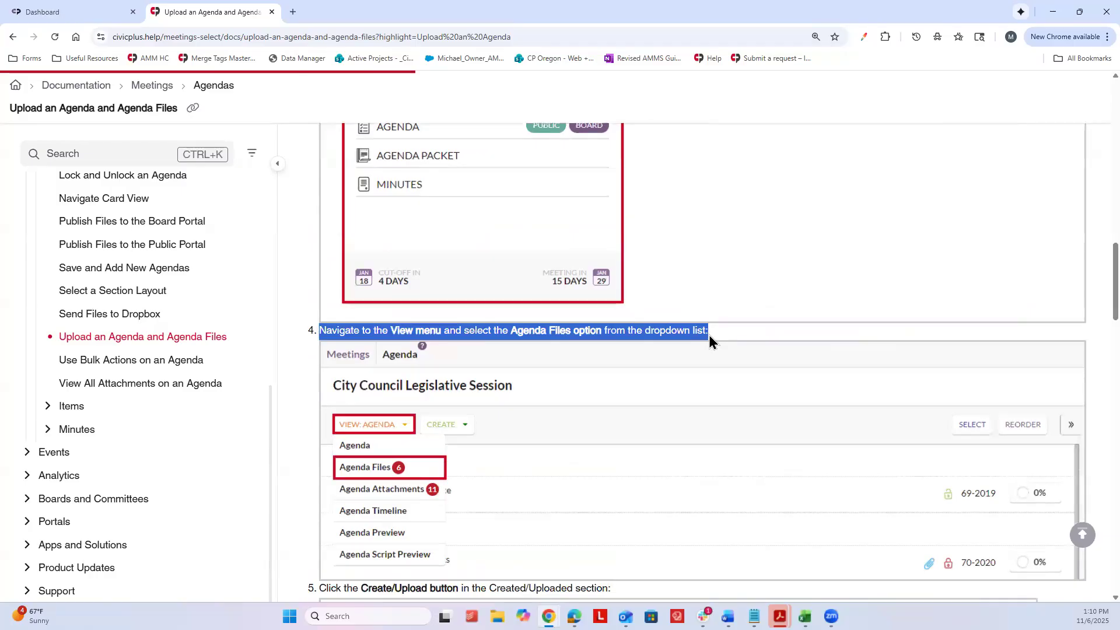
pyautogui.scroll(-3, 670, 321)
pyautogui.click(621, 420)
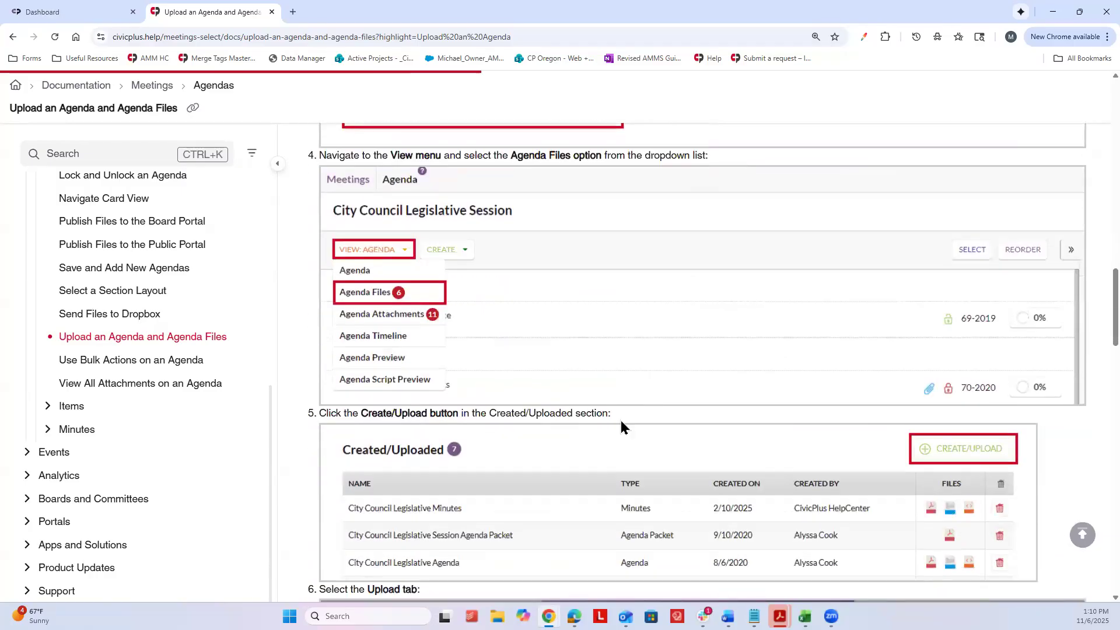
# Read the article's remaining instructions through the Upload tab and information fields, and return to the interactive tutorial
pyautogui.scroll(-5, 621, 418)
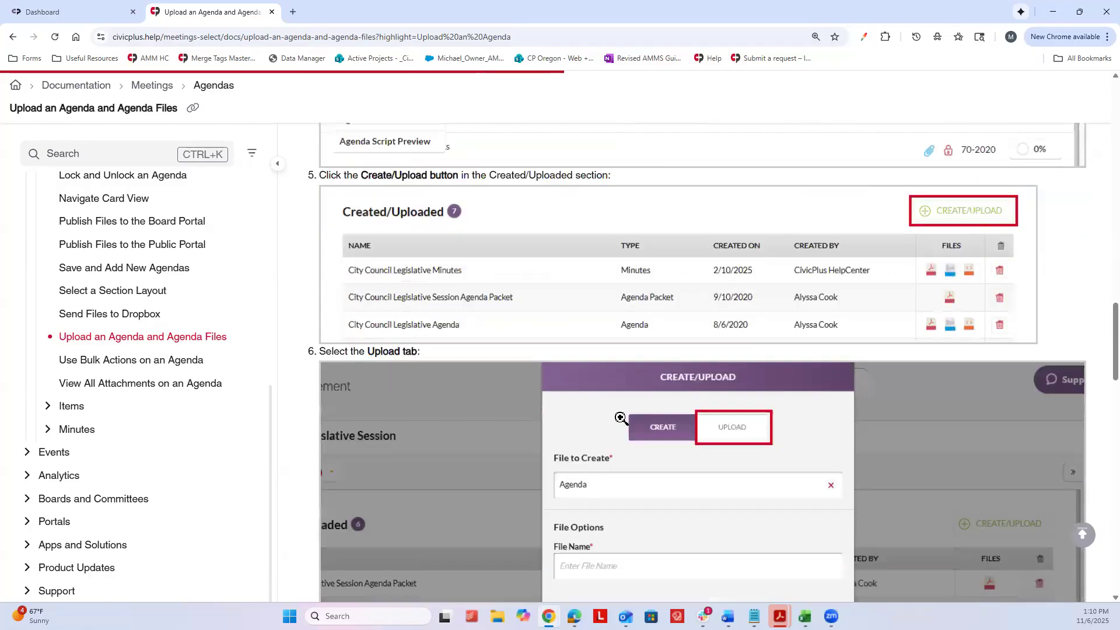
pyautogui.scroll(-4, 620, 414)
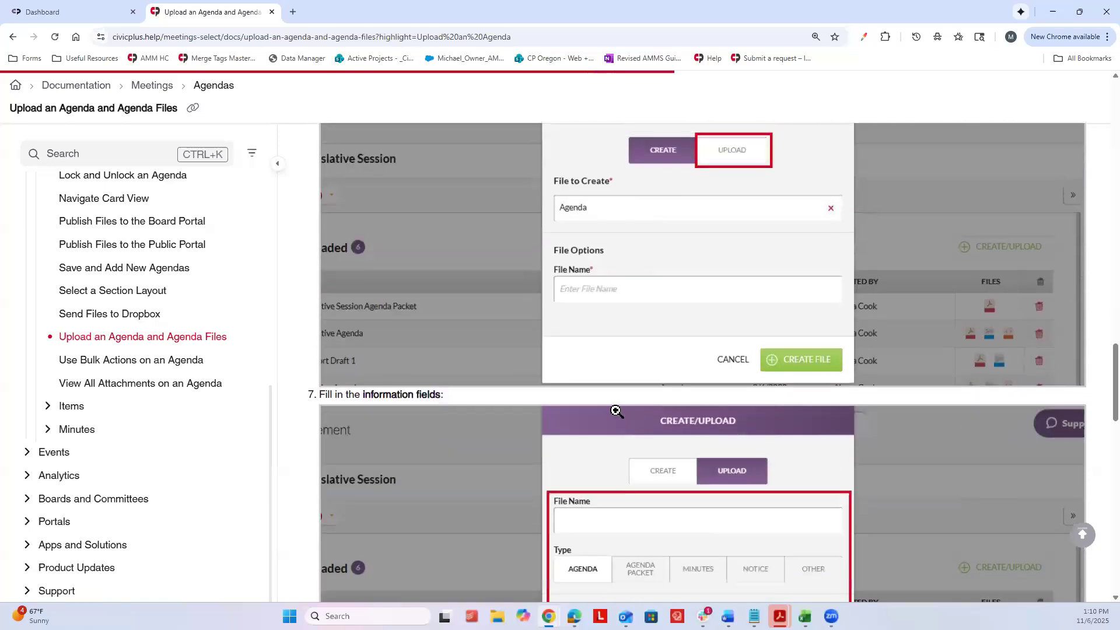
pyautogui.scroll(10, 593, 394)
pyautogui.scroll(15, 594, 393)
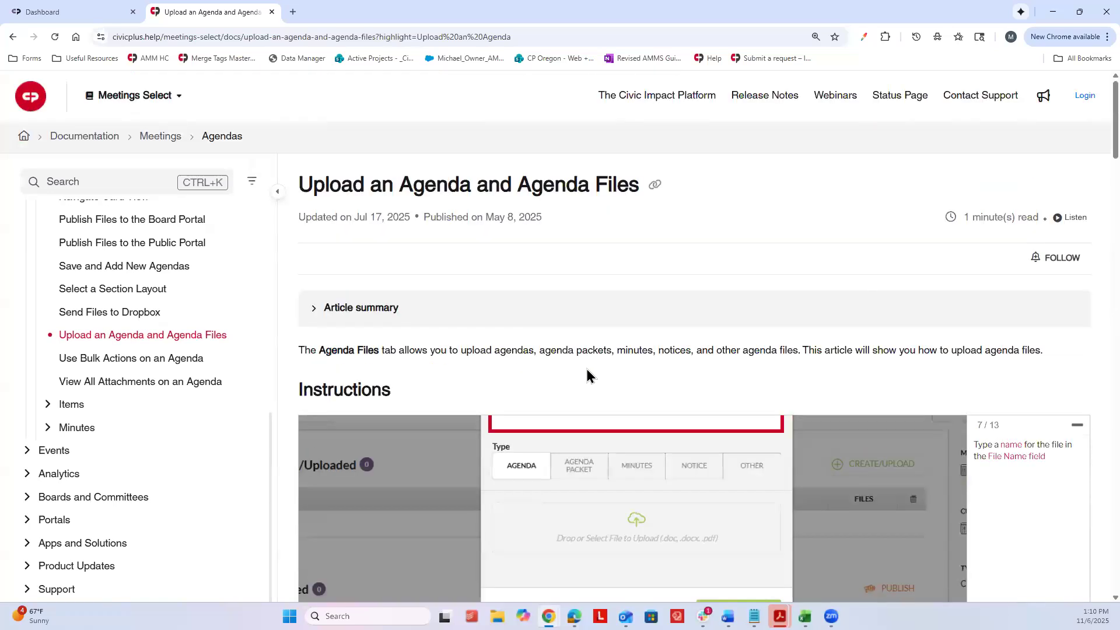
pyautogui.scroll(-2, 595, 347)
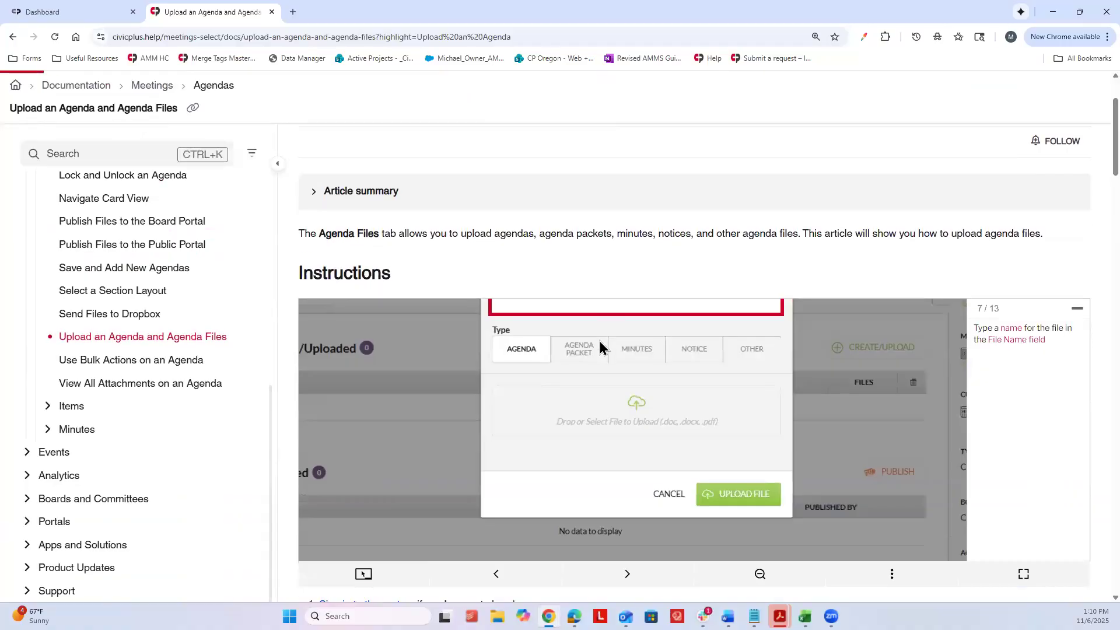
# Close the help article, return to the Dashboard and dismiss the open user menu
pyautogui.hotkey('ctrl', '-')
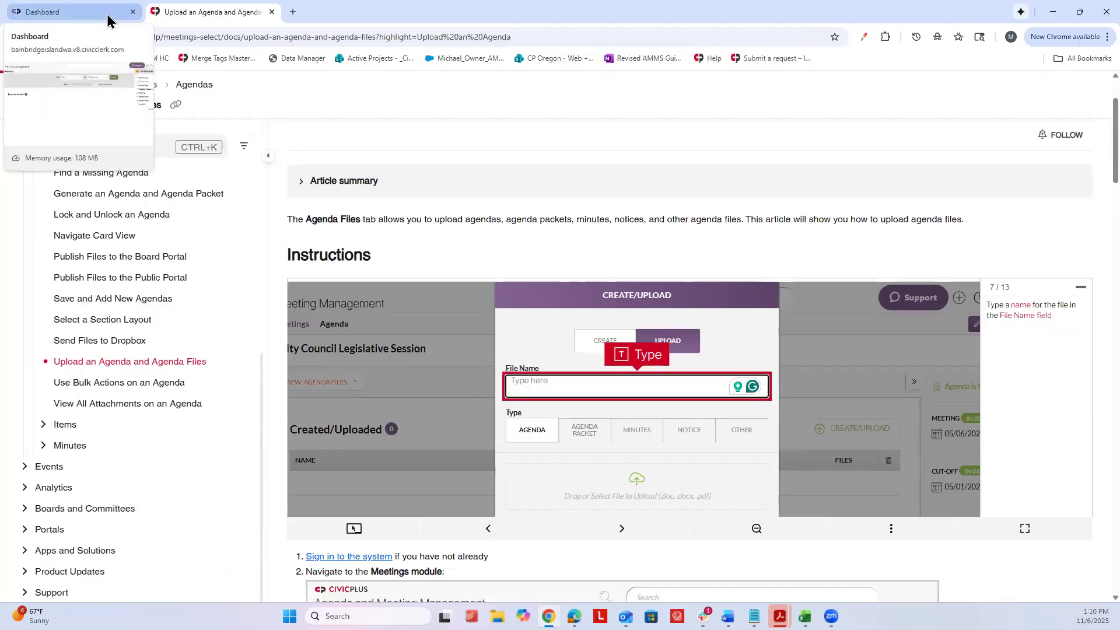
pyautogui.click(272, 12)
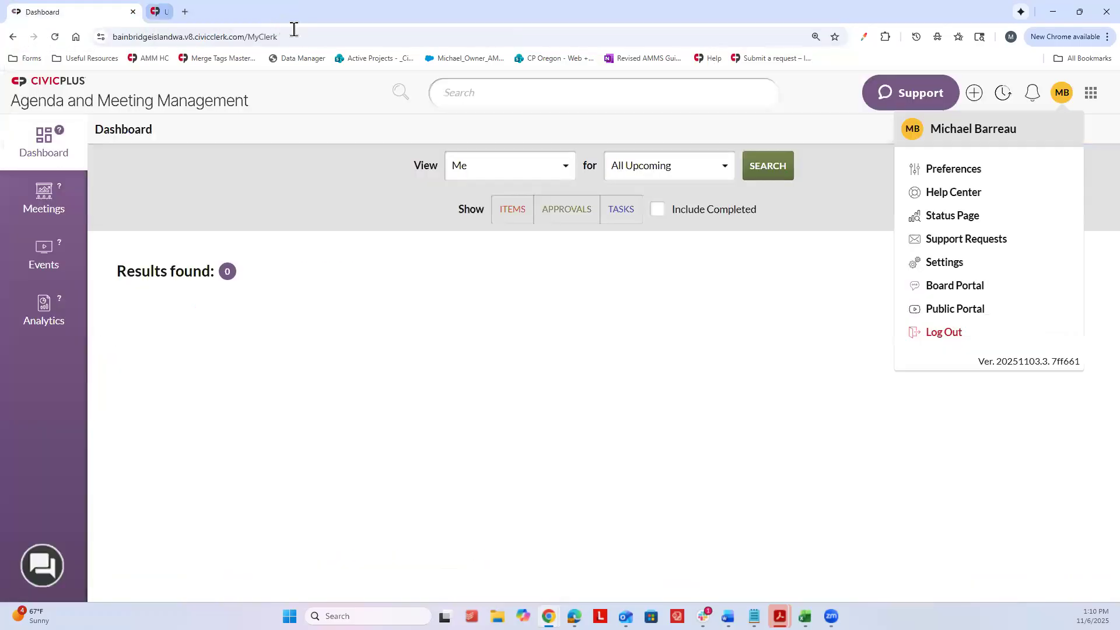
pyautogui.click(1063, 94)
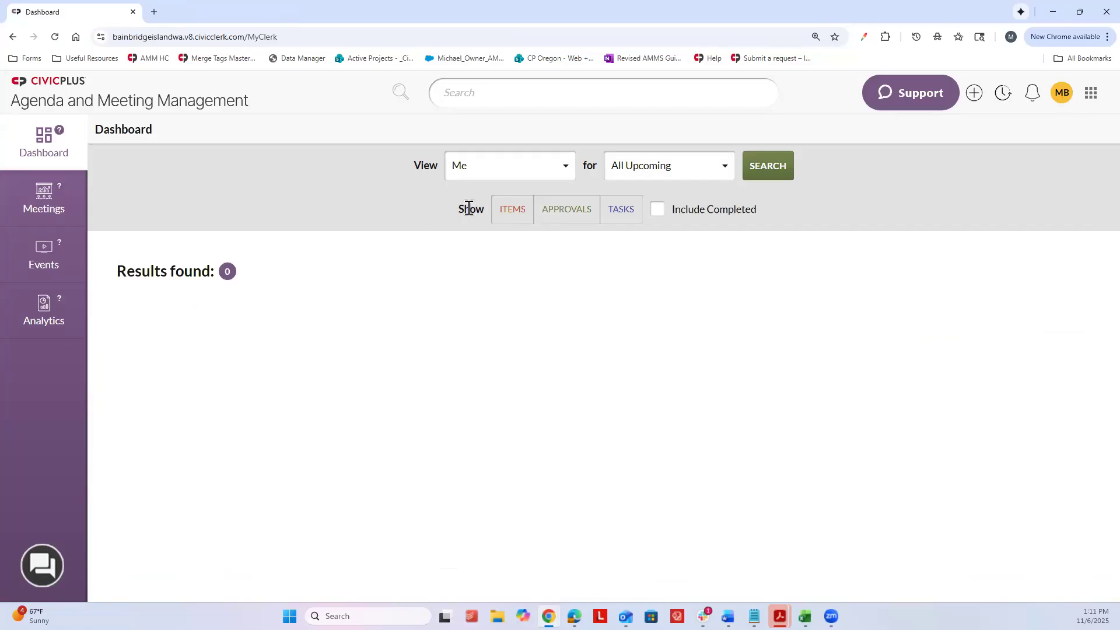
# Set the Dashboard to show Items, Approvals and Tasks, with completed entries included
pyautogui.click(512, 217)
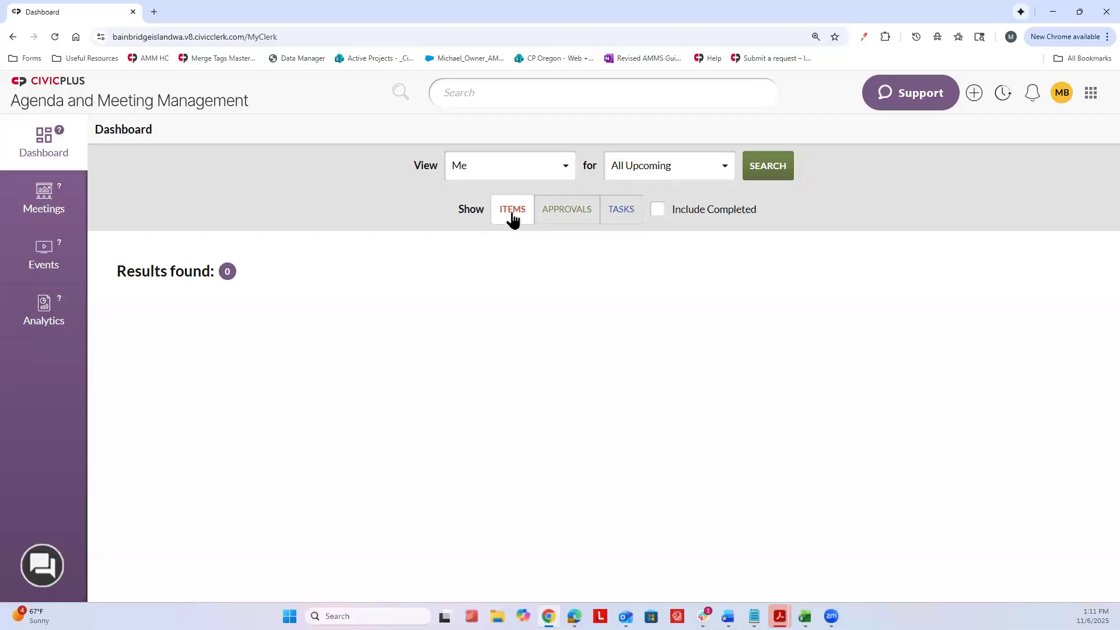
pyautogui.click(581, 218)
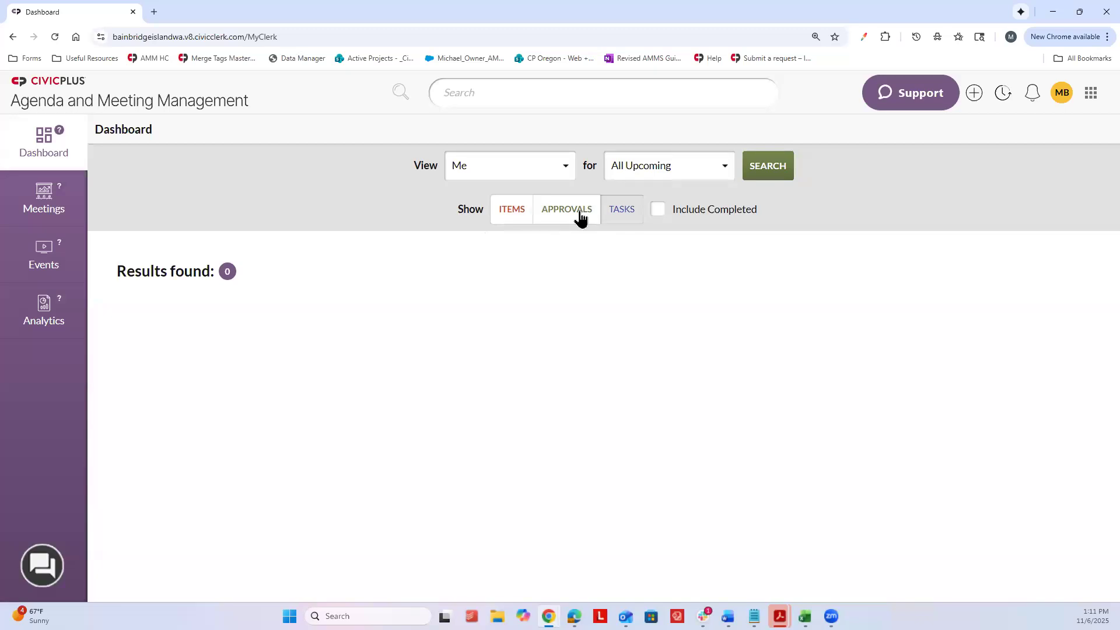
pyautogui.click(625, 219)
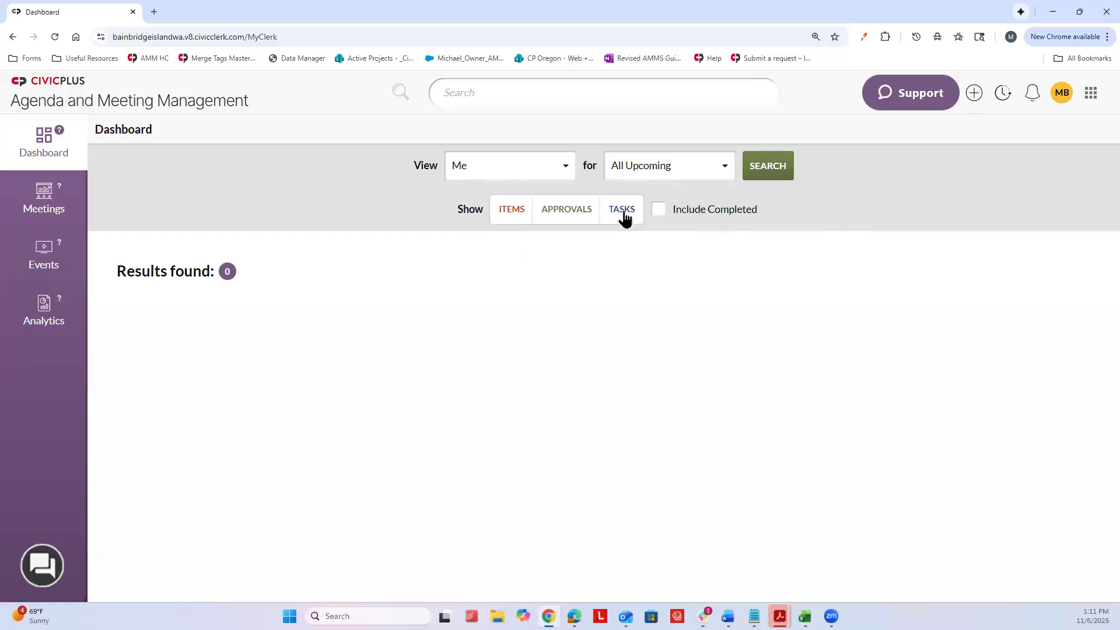
pyautogui.click(658, 211)
pyautogui.click(656, 210)
# Set the Dashboard view to Everyone for All Dates and run the search
pyautogui.click(503, 175)
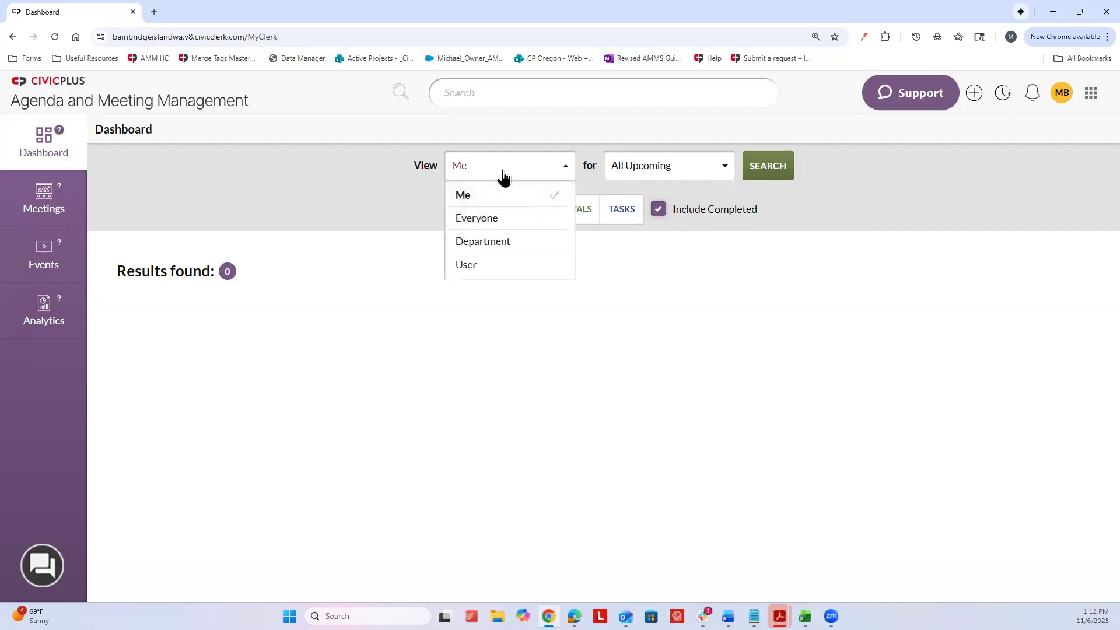
pyautogui.click(478, 220)
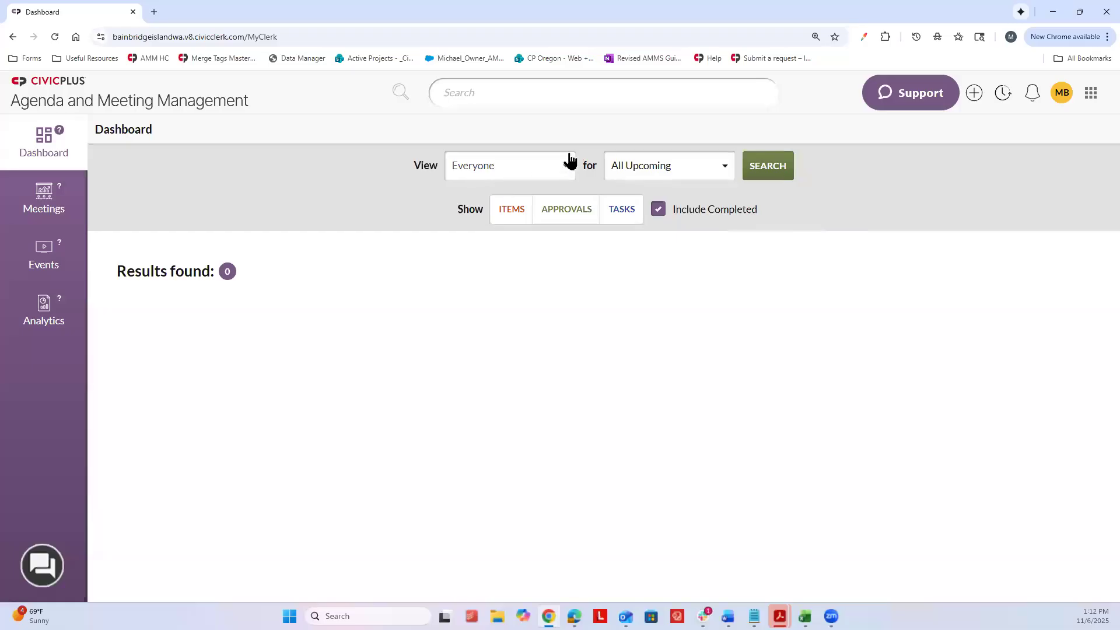
pyautogui.click(621, 170)
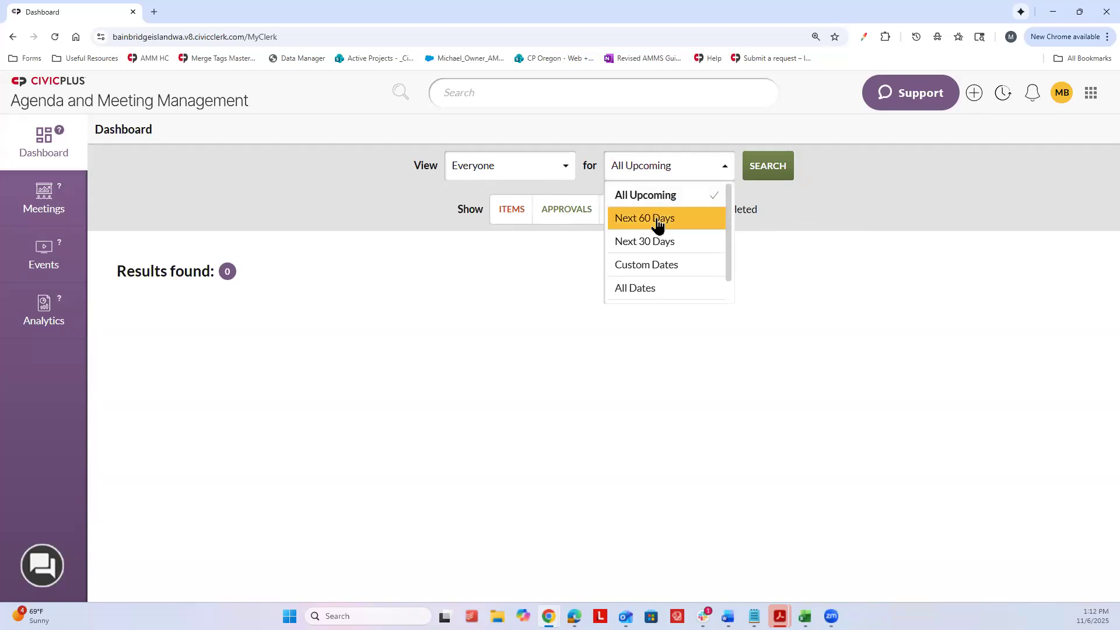
pyautogui.click(686, 292)
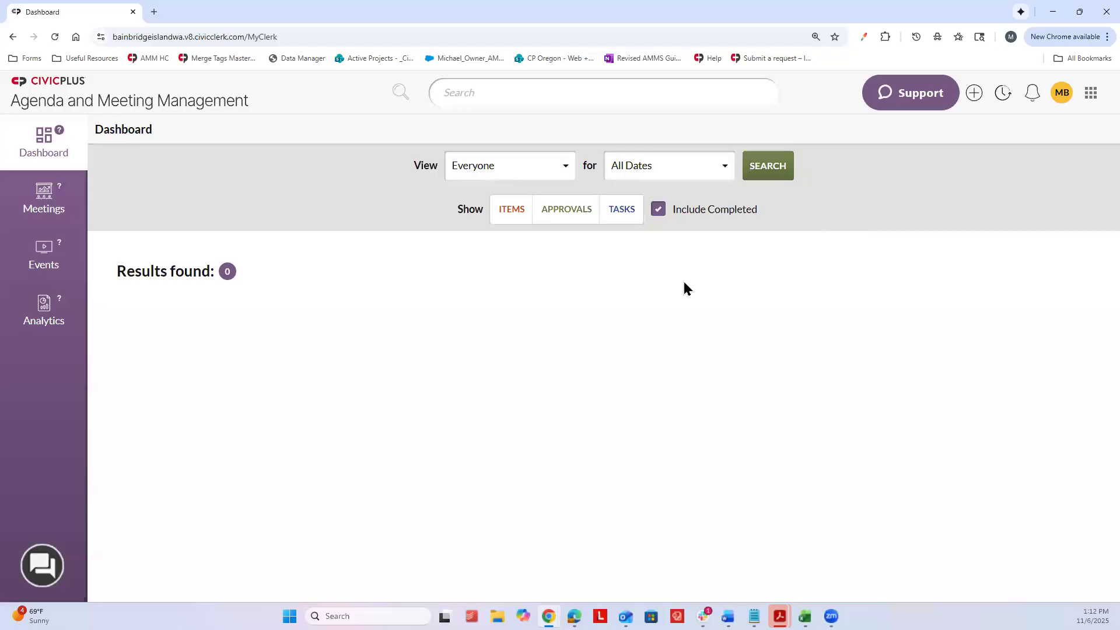
pyautogui.click(778, 165)
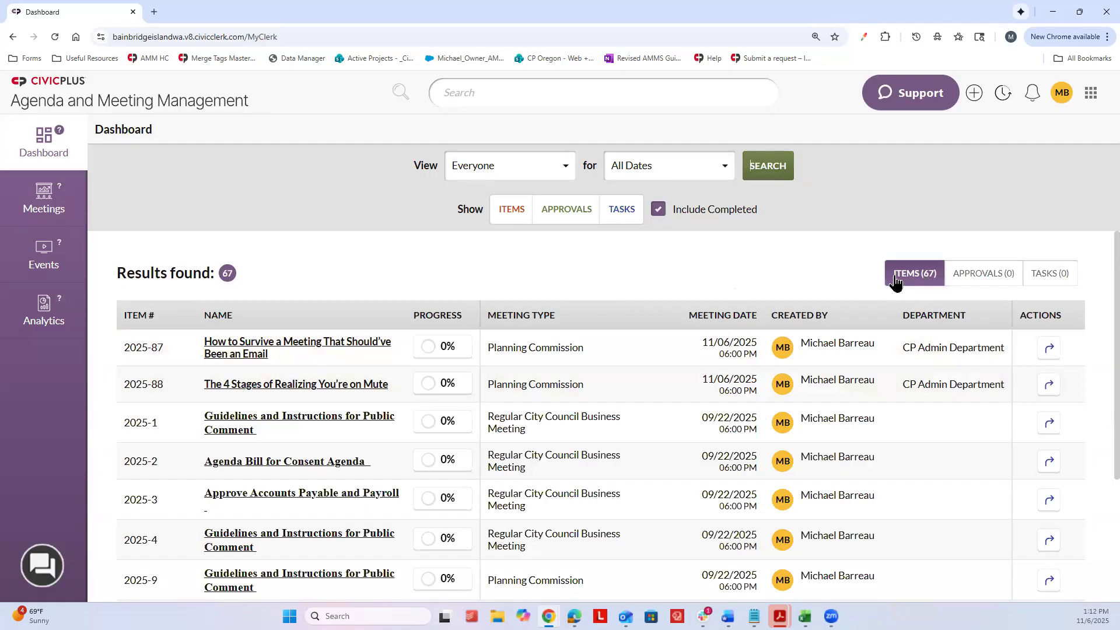
# Review the Dashboard's Approvals, Tasks and Items results, and open the Meetings page
pyautogui.click(978, 285)
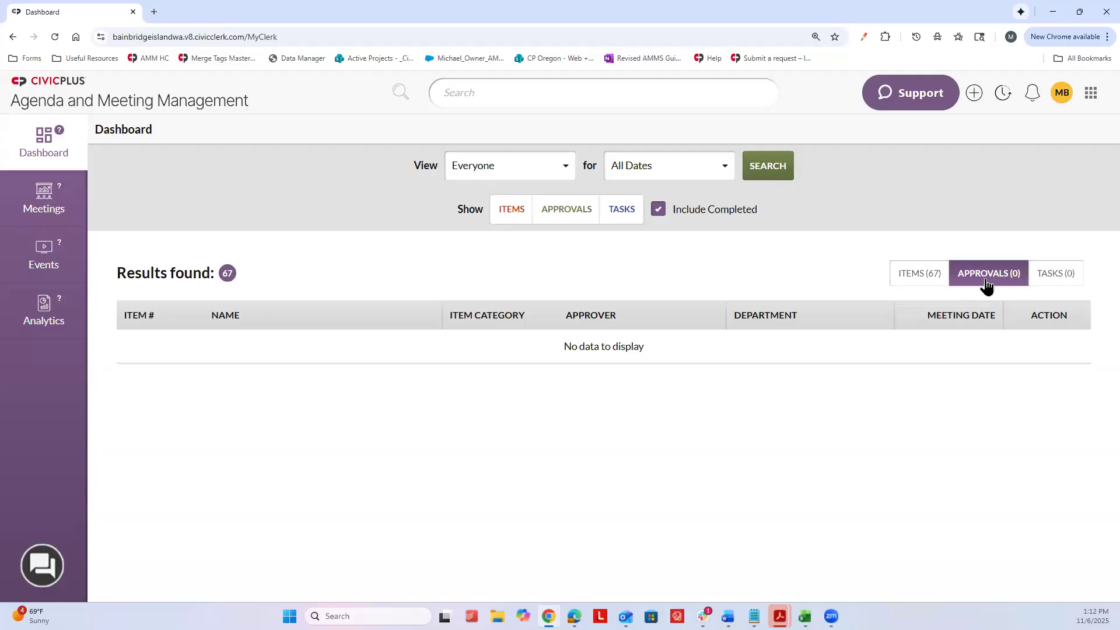
pyautogui.click(1050, 276)
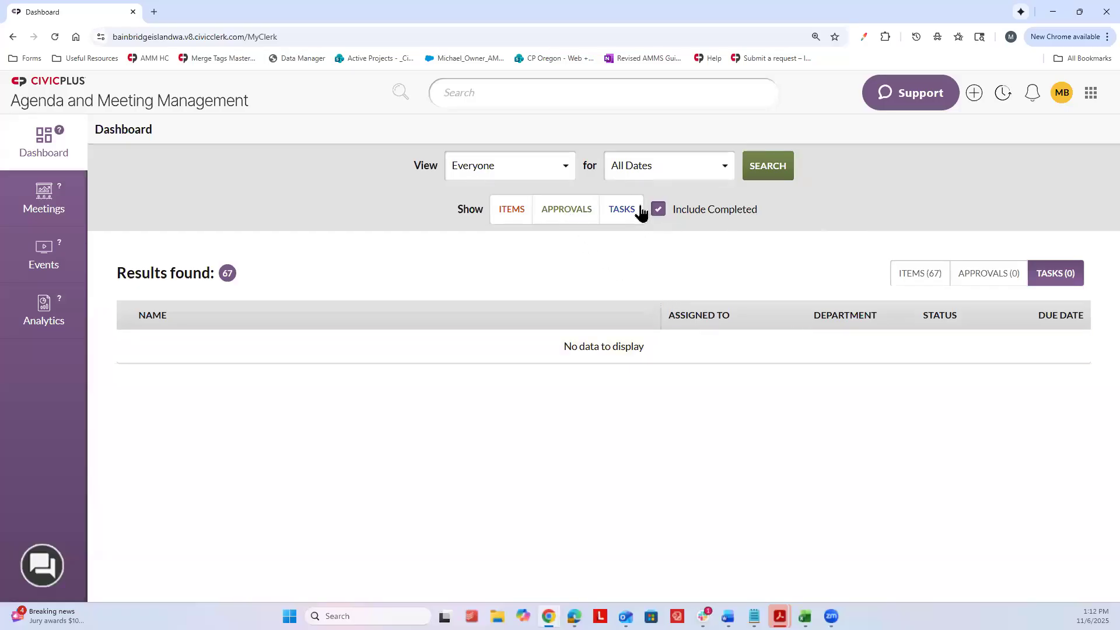
pyautogui.click(926, 275)
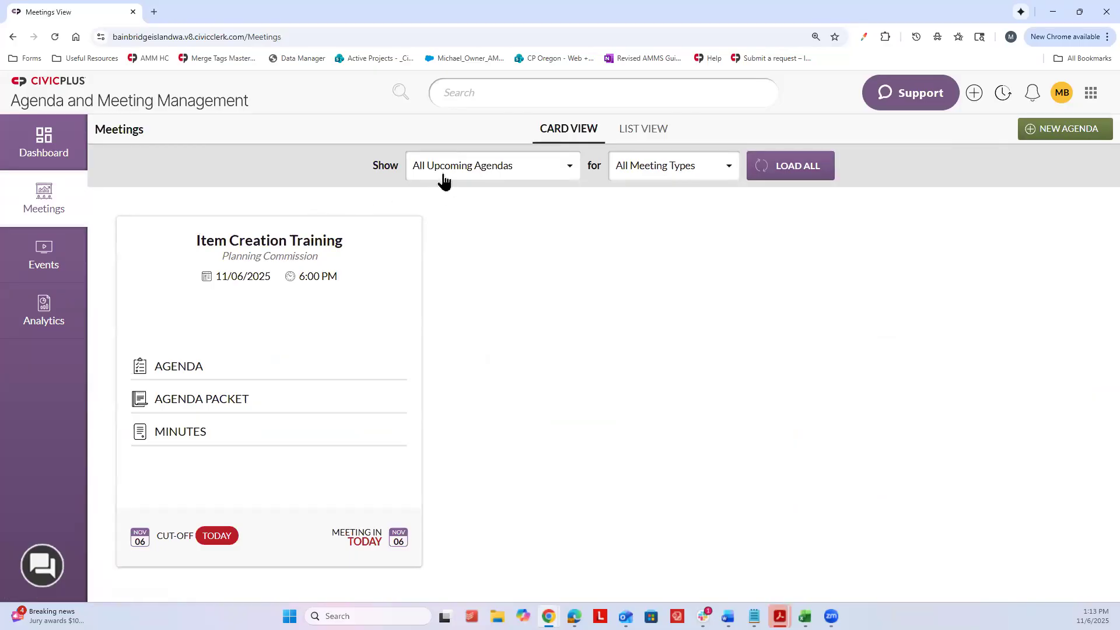
# Check the available meeting types in the Meetings filter, and set the page to show All Agendas
pyautogui.hotkey('ctrl', '-')
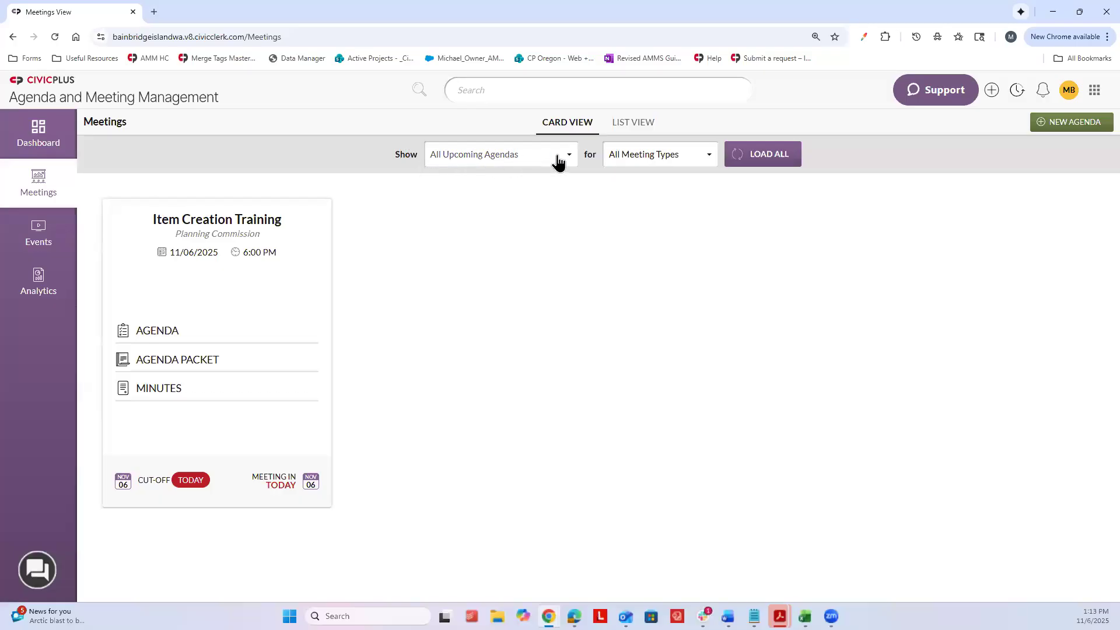
pyautogui.click(651, 161)
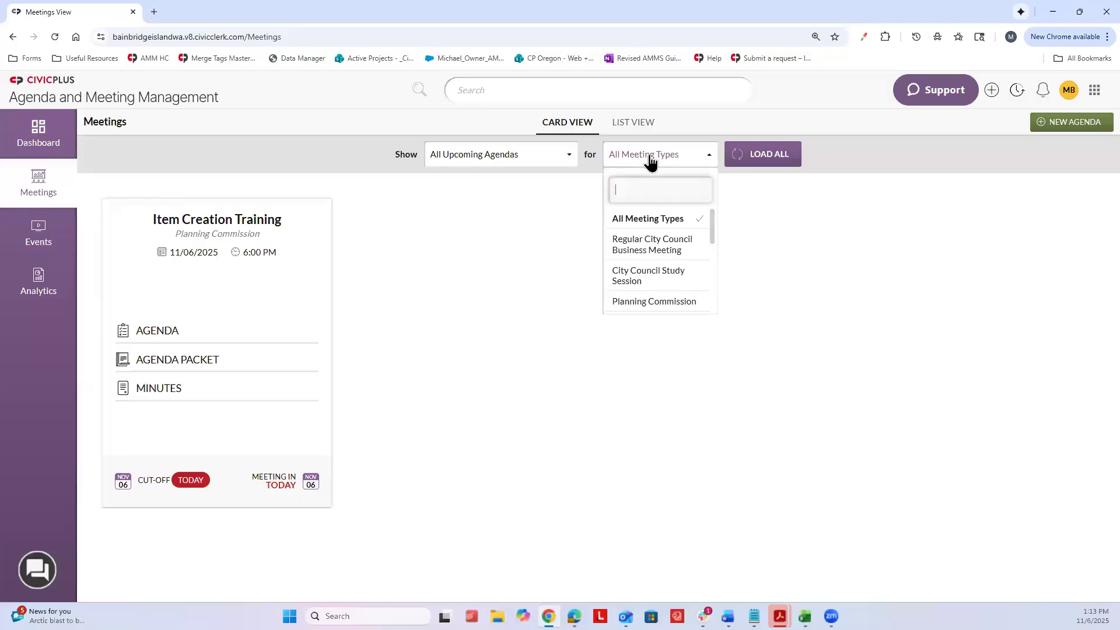
pyautogui.scroll(-1, 642, 222)
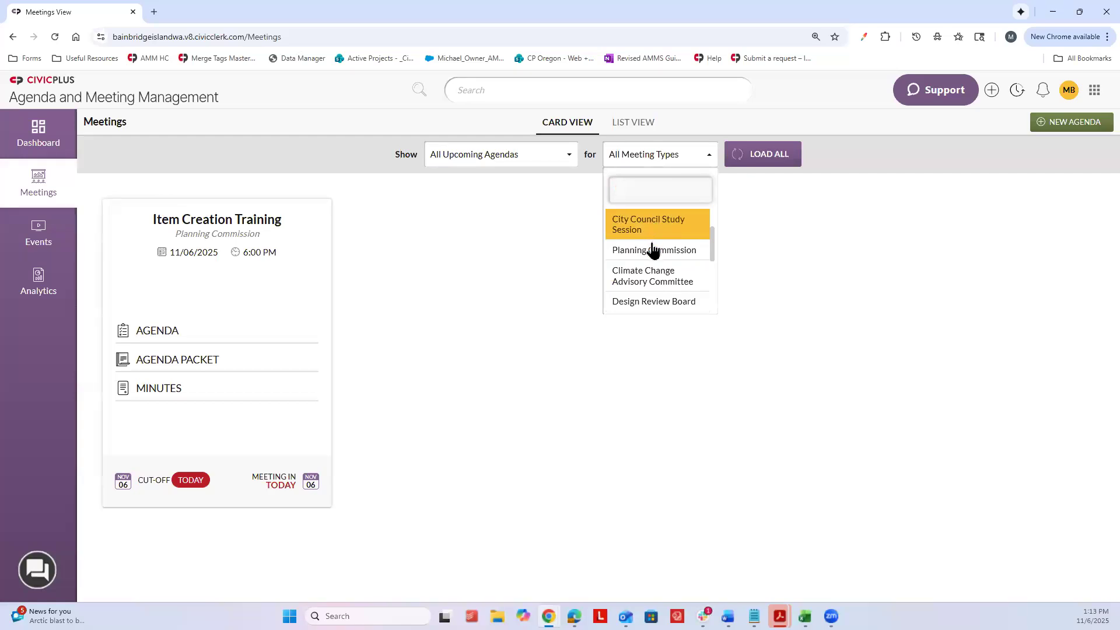
pyautogui.click(513, 154)
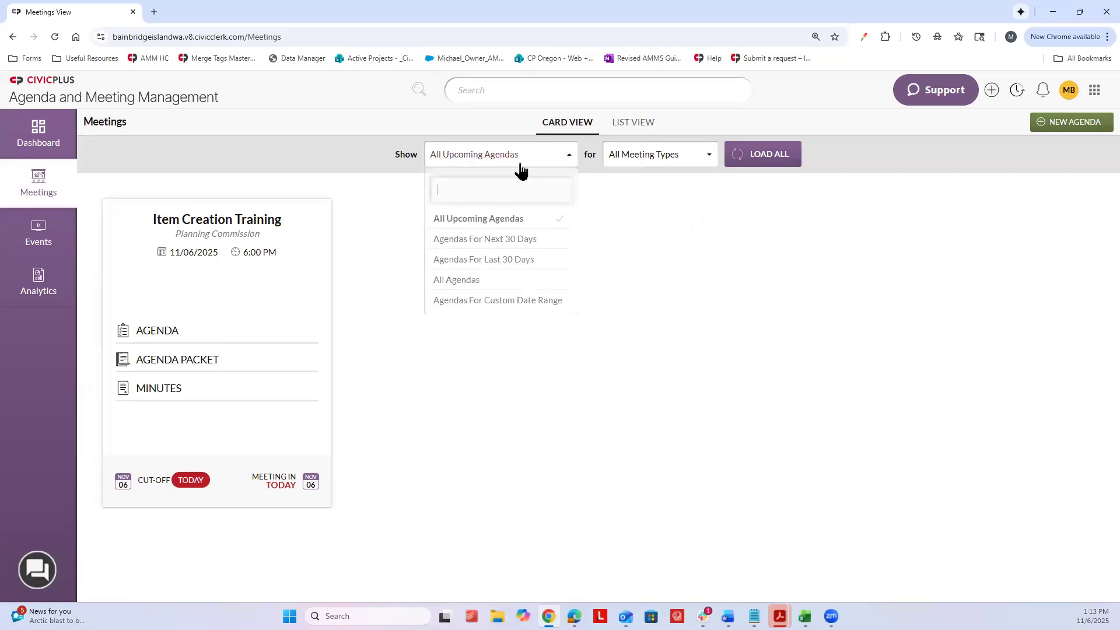
pyautogui.click(473, 276)
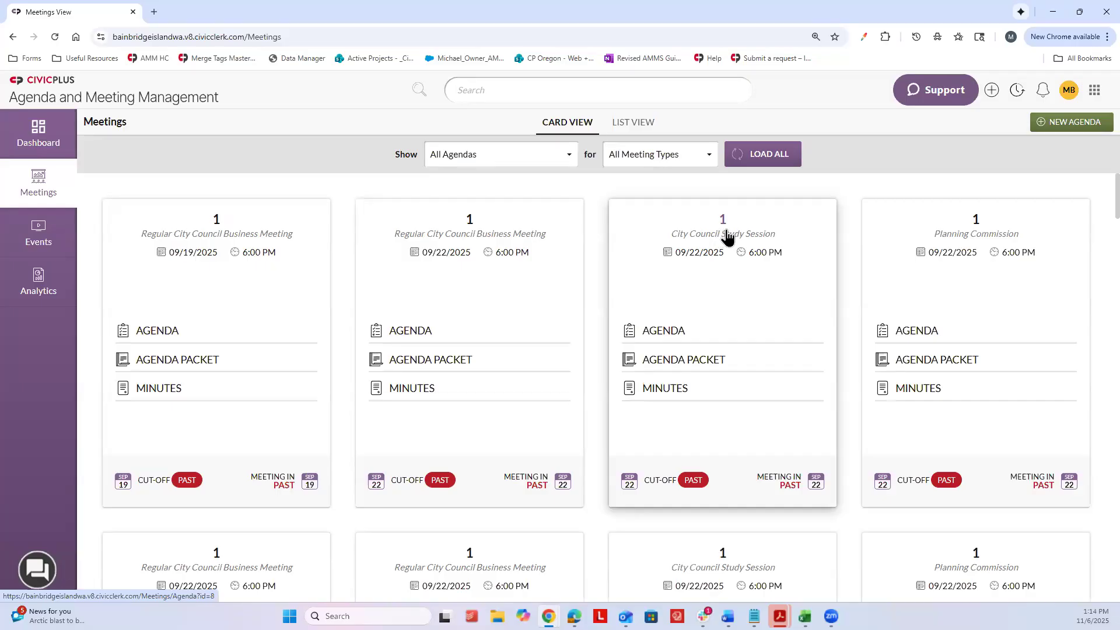
# Examine the meeting cards for their names, dates, cut-off status, and Public, Board and Locked indicators
pyautogui.scroll(-2, 735, 226)
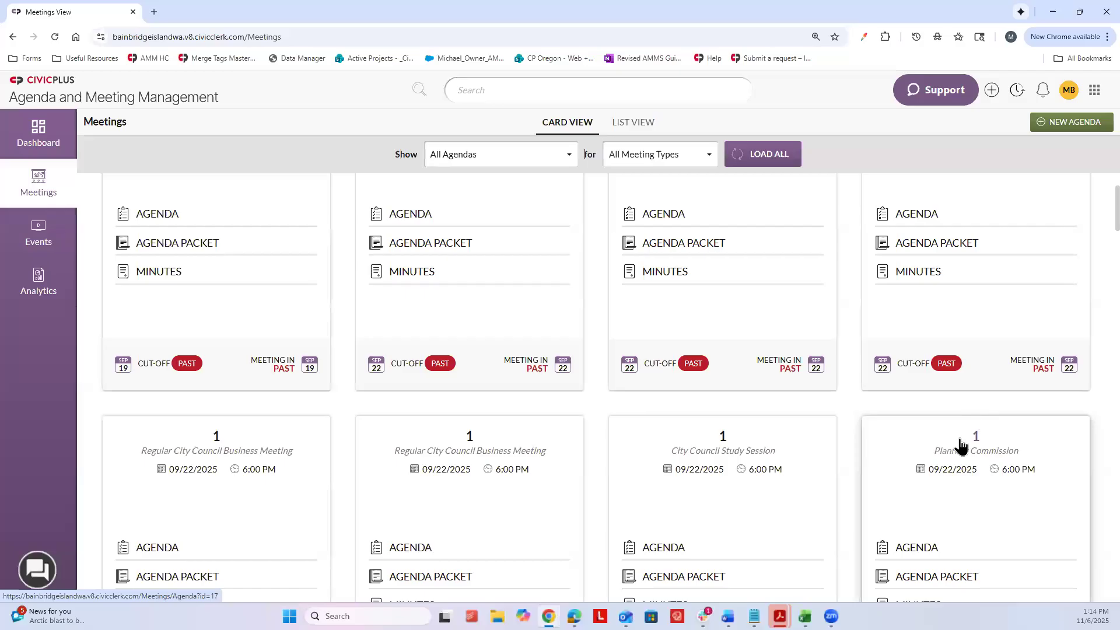
pyautogui.scroll(-2, 963, 445)
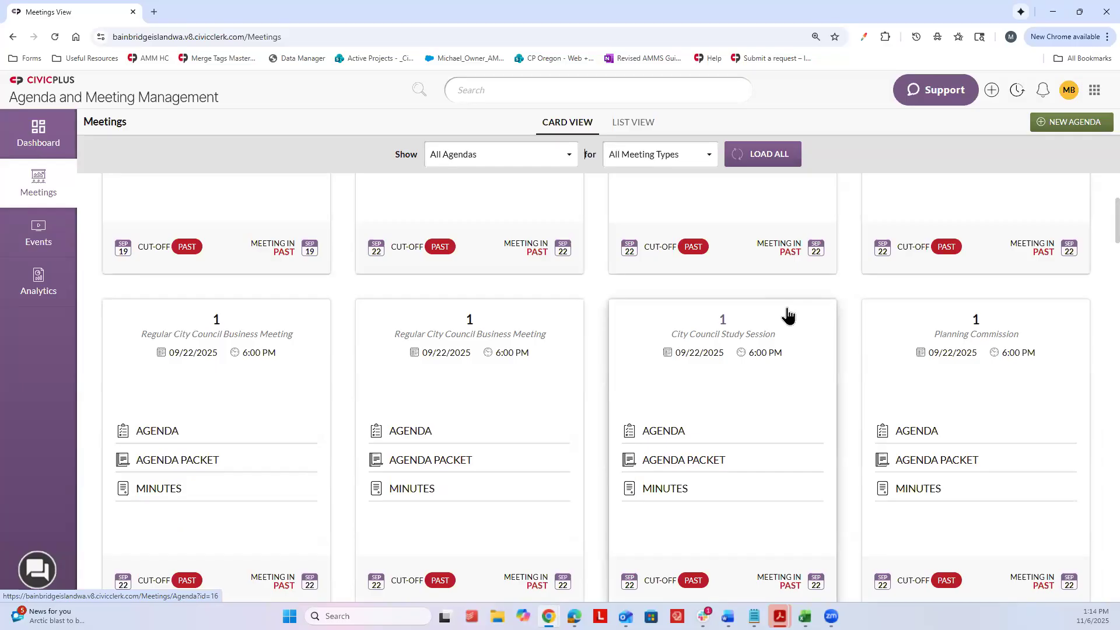
pyautogui.scroll(4, 787, 316)
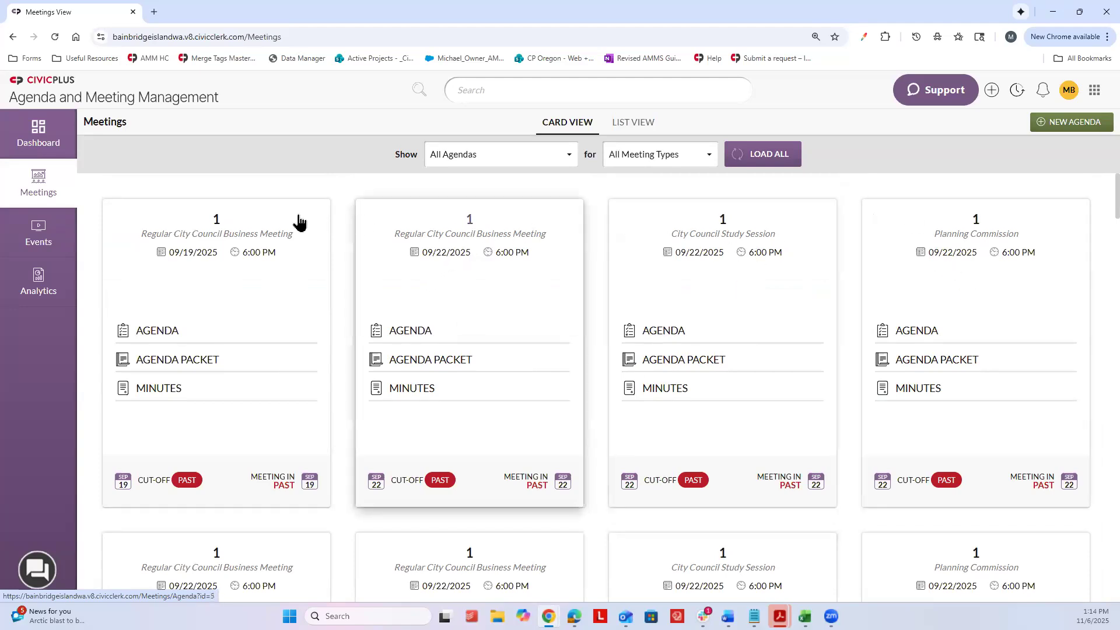
pyautogui.scroll(-1, 274, 263)
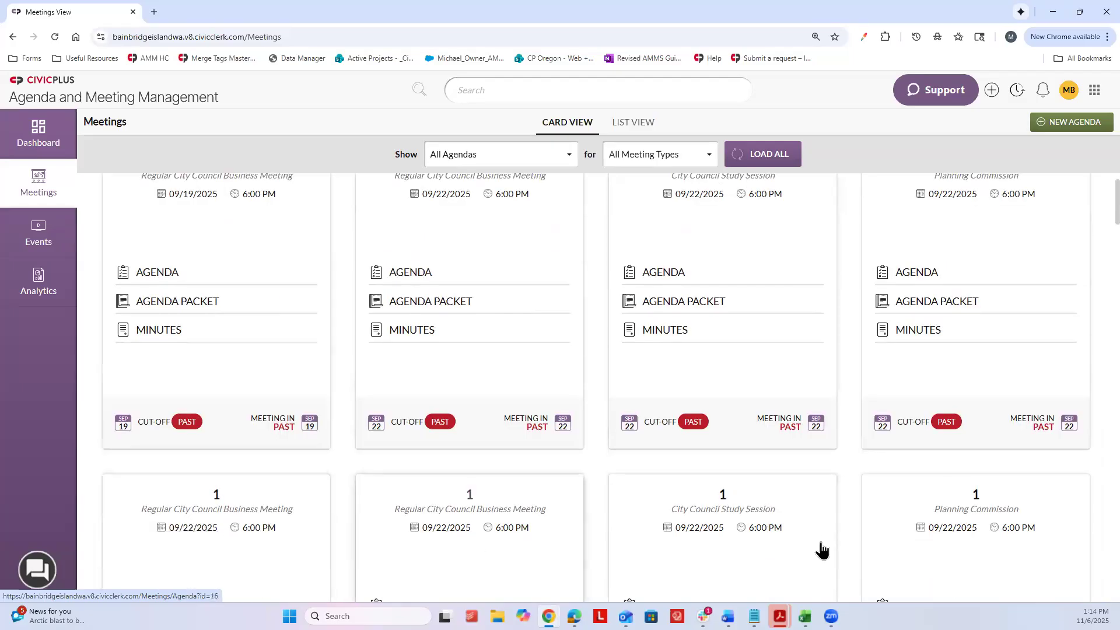
pyautogui.scroll(-10, 986, 367)
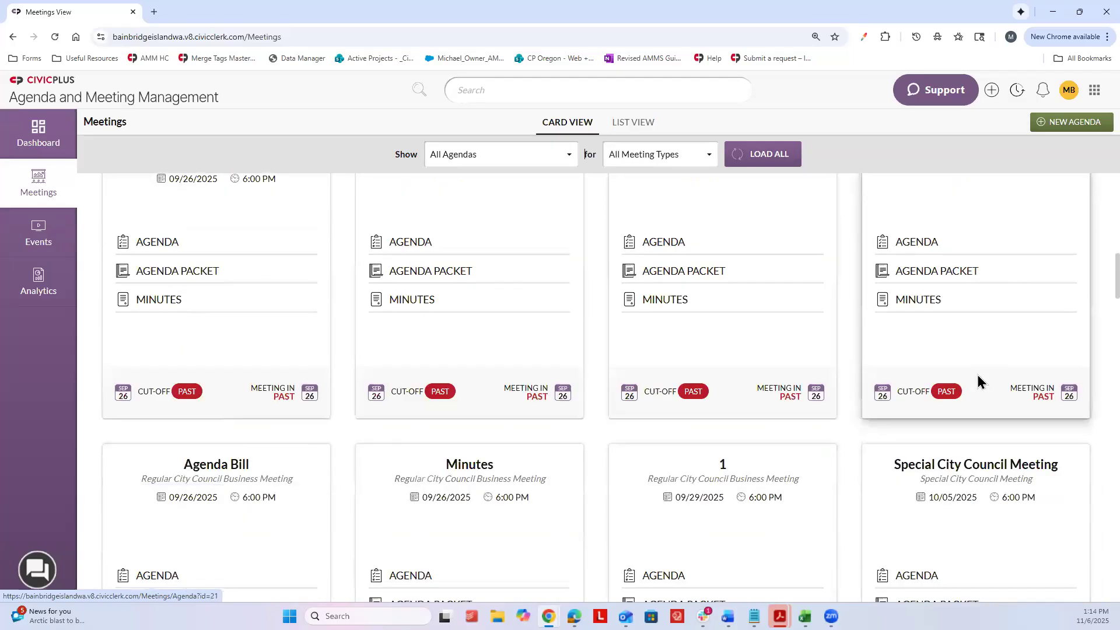
pyautogui.scroll(-15, 977, 385)
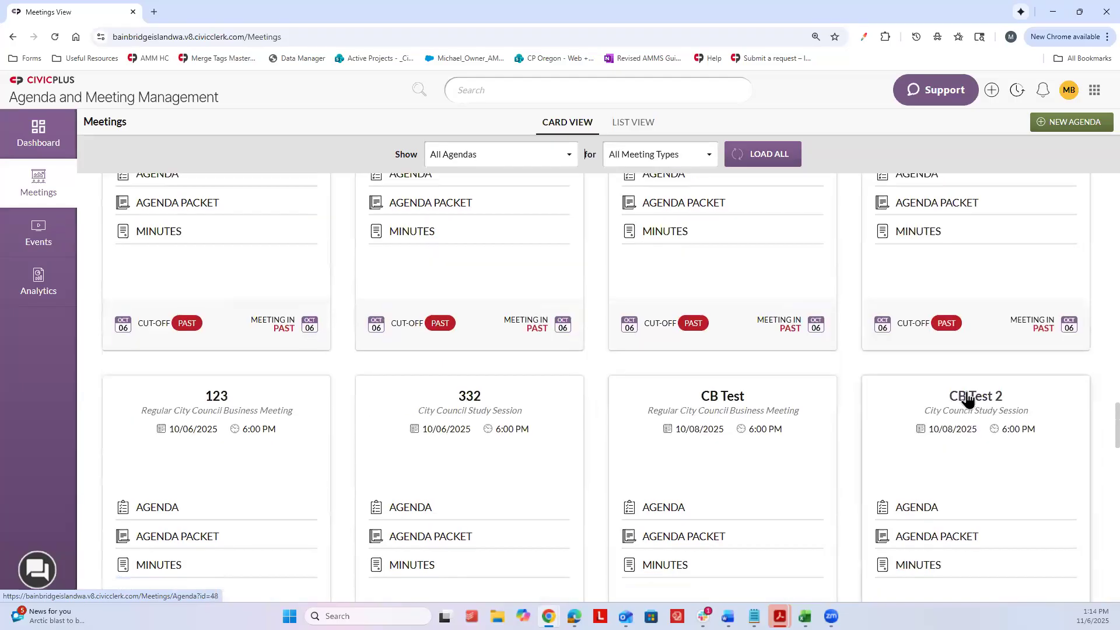
pyautogui.scroll(-19, 965, 403)
pyautogui.scroll(6, 933, 407)
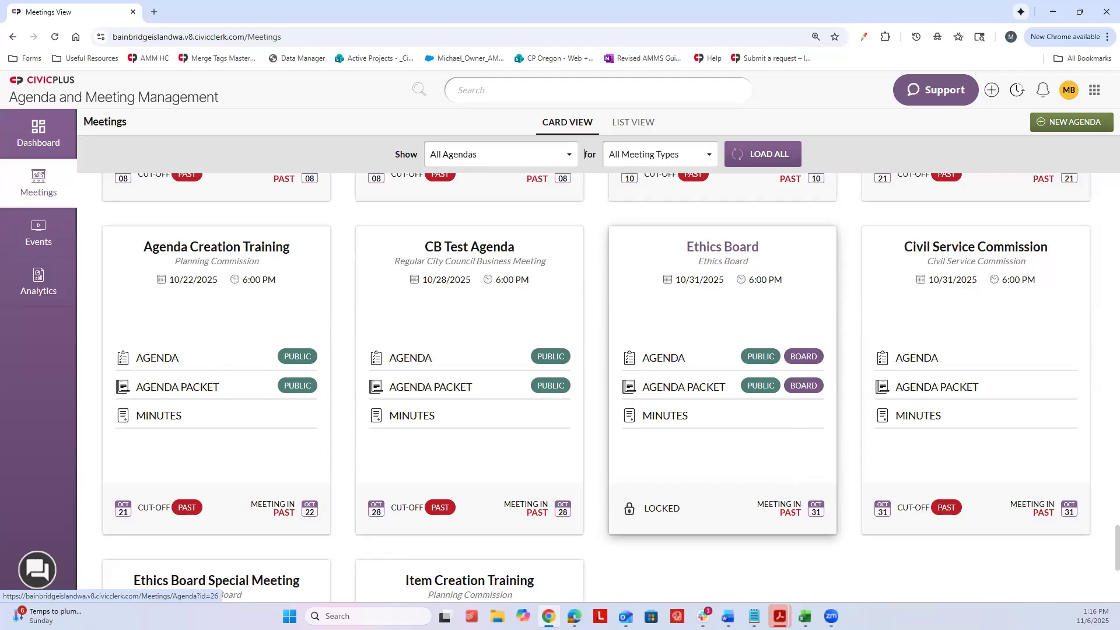
# Switch the meetings to List View, select all of them, deselect the first one, and clear the whole selection
pyautogui.click(645, 123)
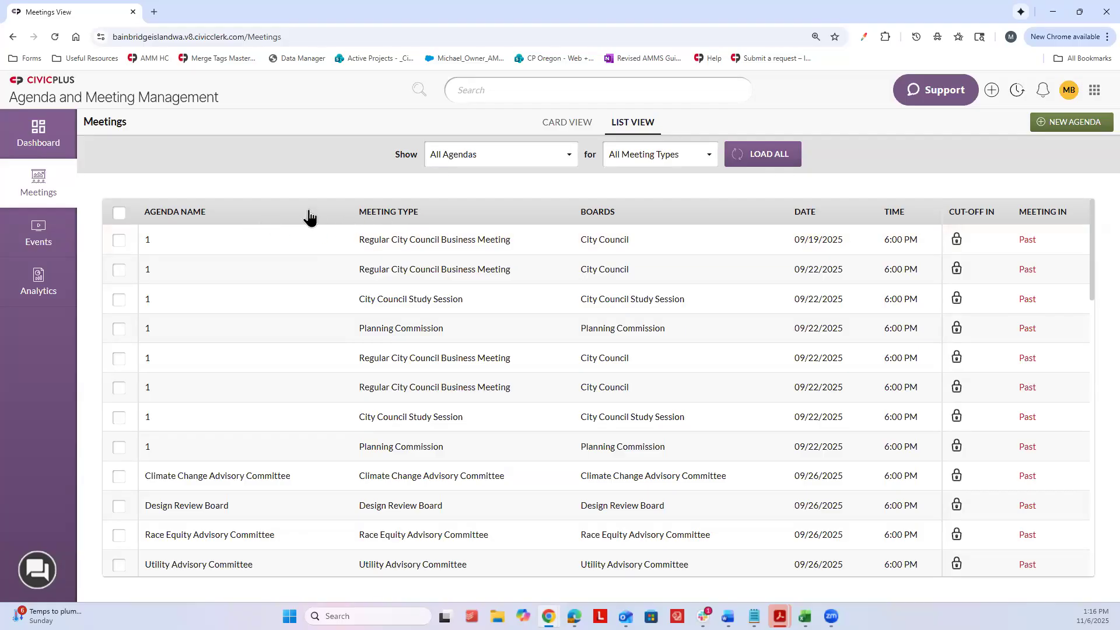
pyautogui.click(120, 213)
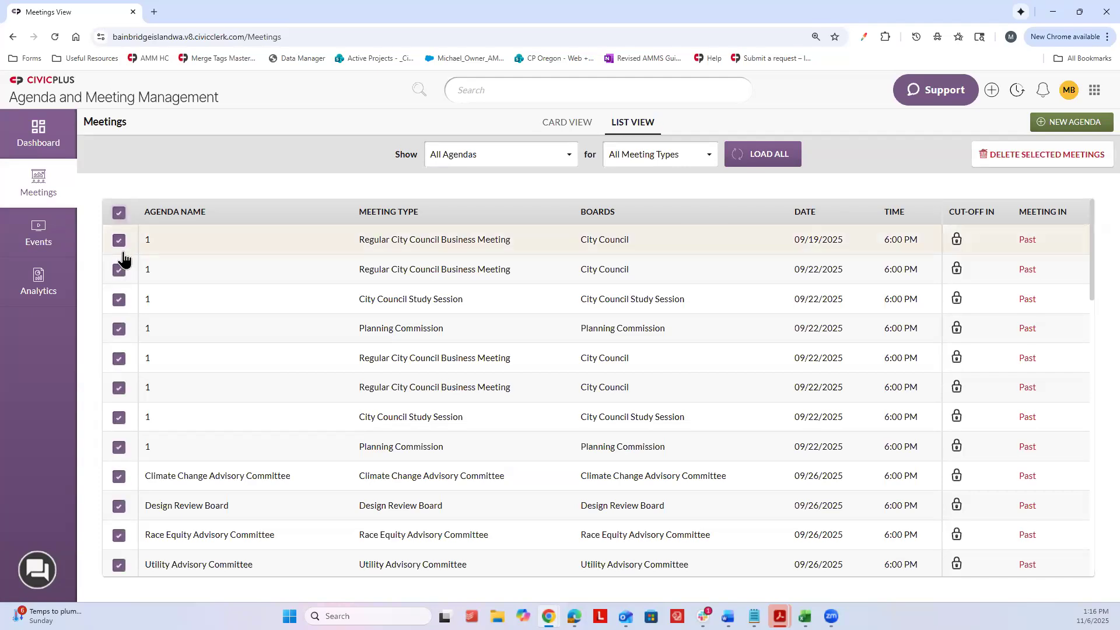
pyautogui.click(119, 241)
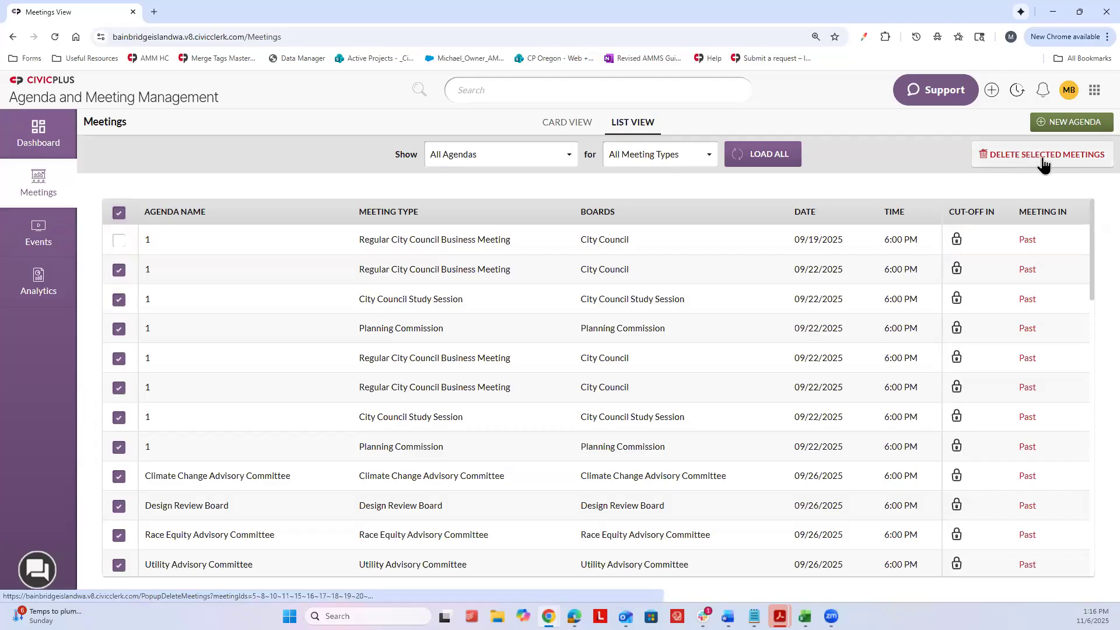
pyautogui.click(120, 215)
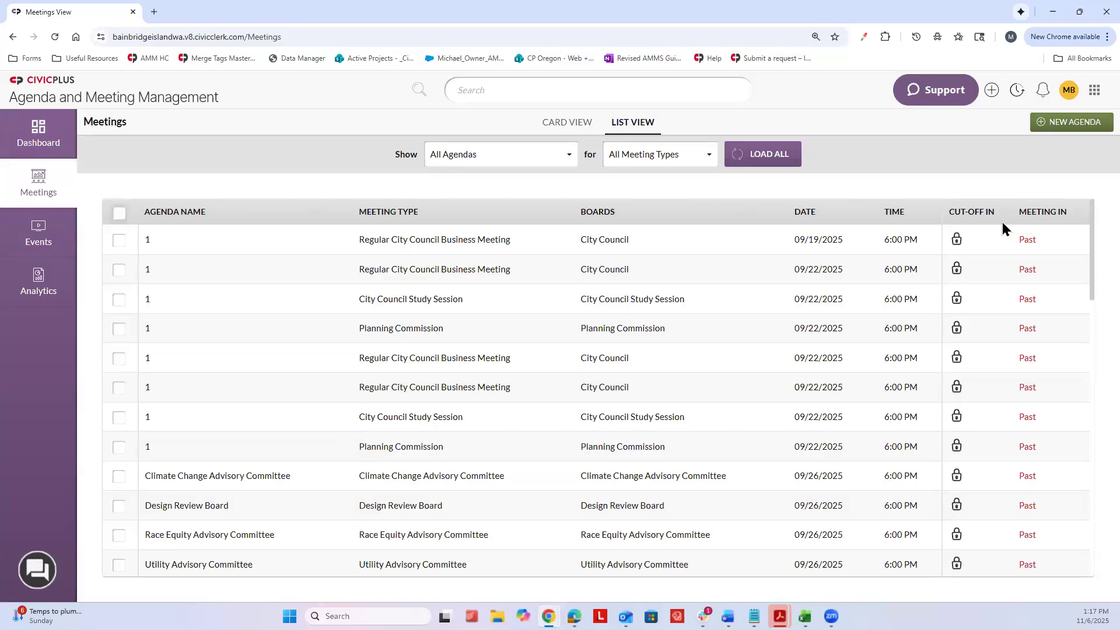
# Switch the meetings back to Card View and open the Item Creation Training agenda dated 11/06/2025
pyautogui.click(556, 125)
pyautogui.scroll(-15, 645, 326)
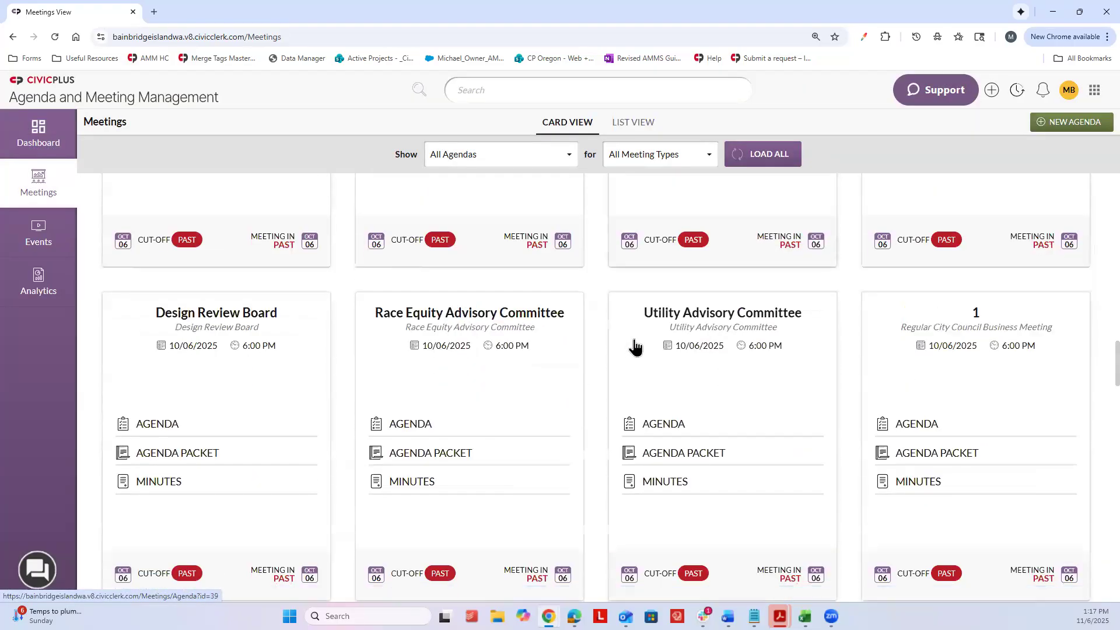
pyautogui.scroll(-19, 630, 350)
pyautogui.scroll(5, 628, 353)
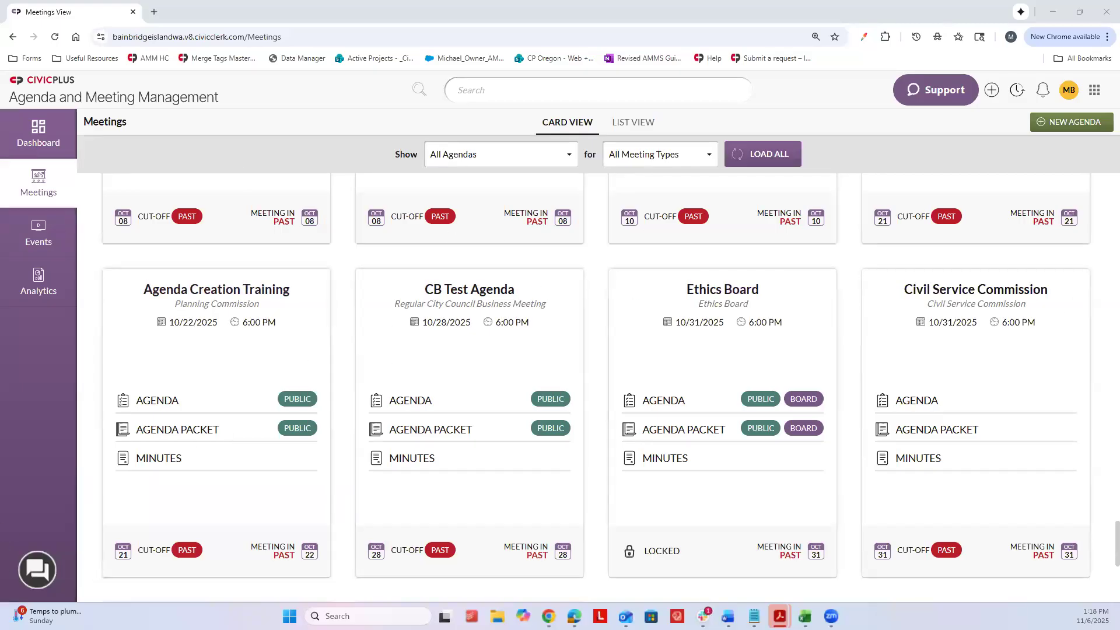
pyautogui.scroll(-5, 610, 333)
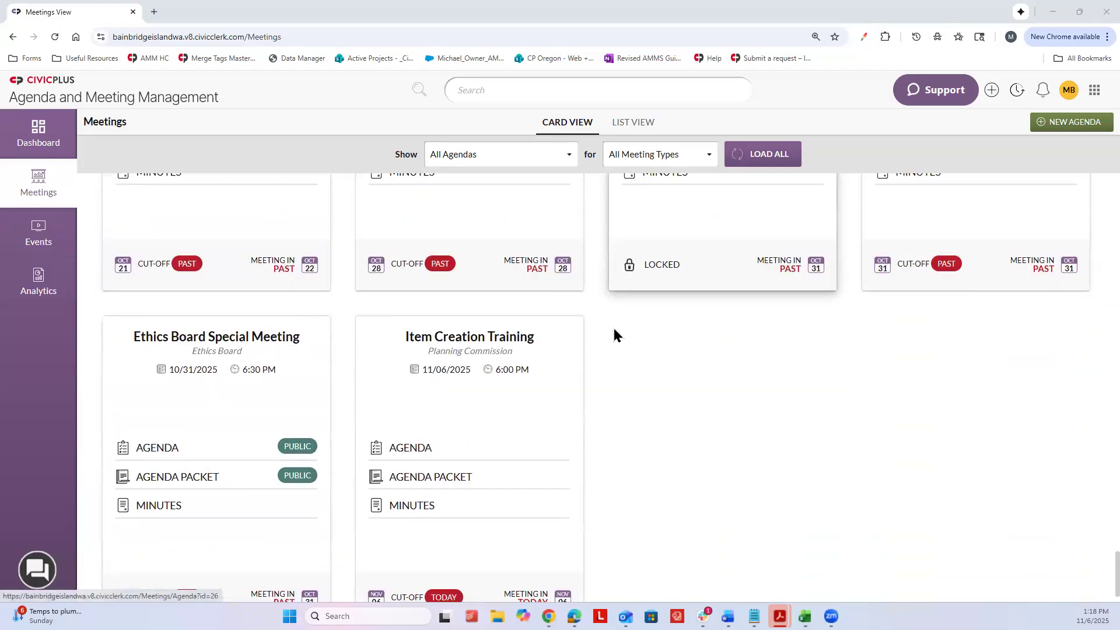
pyautogui.click(467, 367)
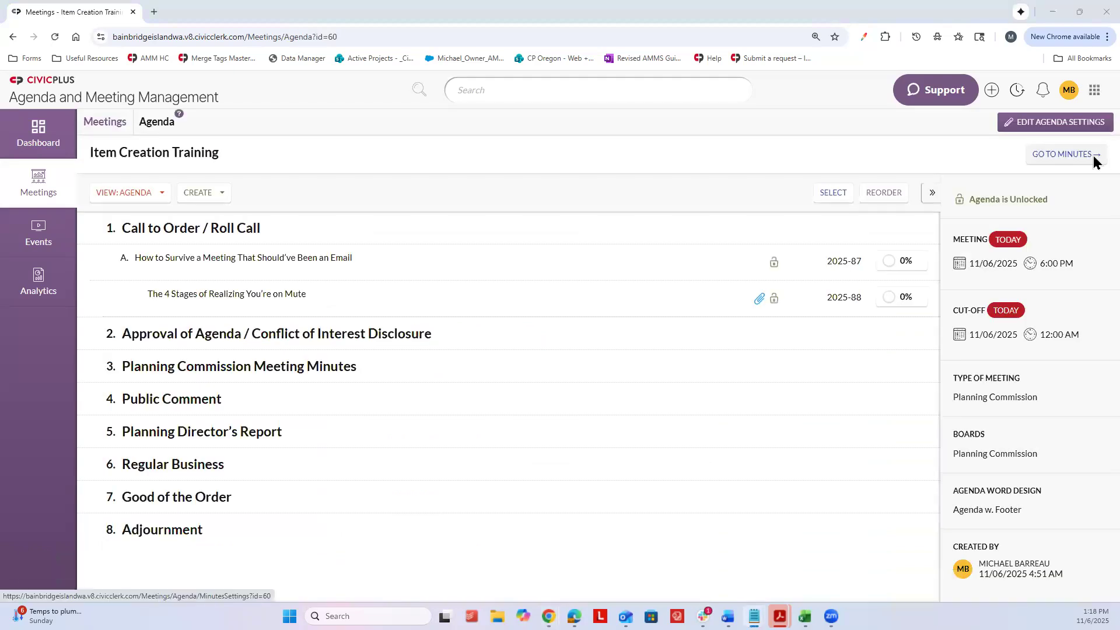
pyautogui.rightClick(1095, 161)
pyautogui.press('Escape')
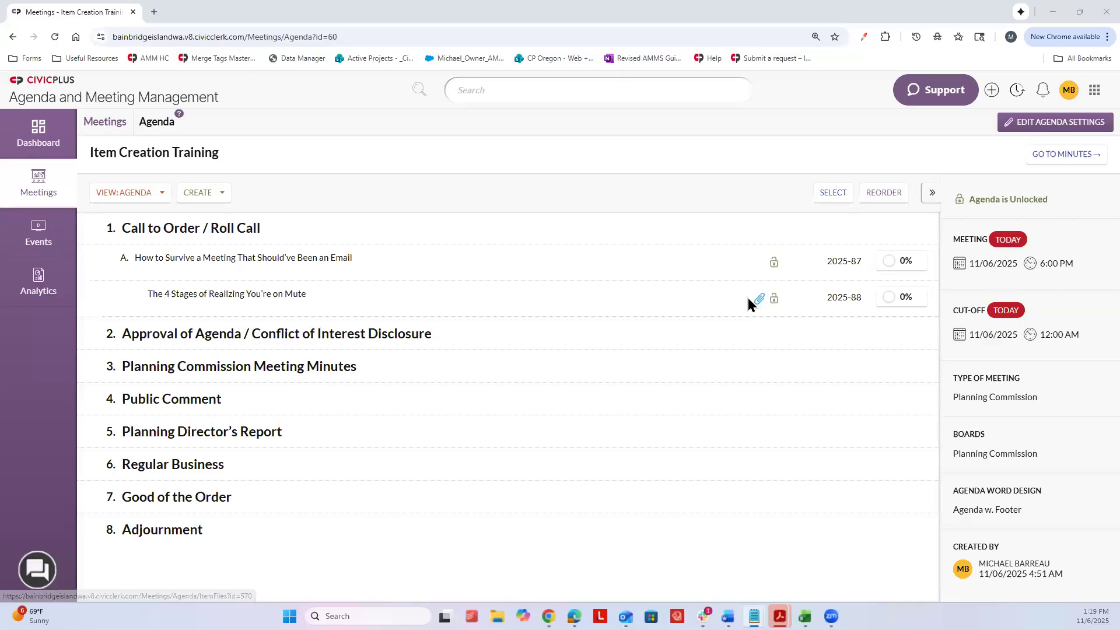
# Start creating a new agenda item and place it in the Planning Commission Meeting Minutes section
pyautogui.click(202, 197)
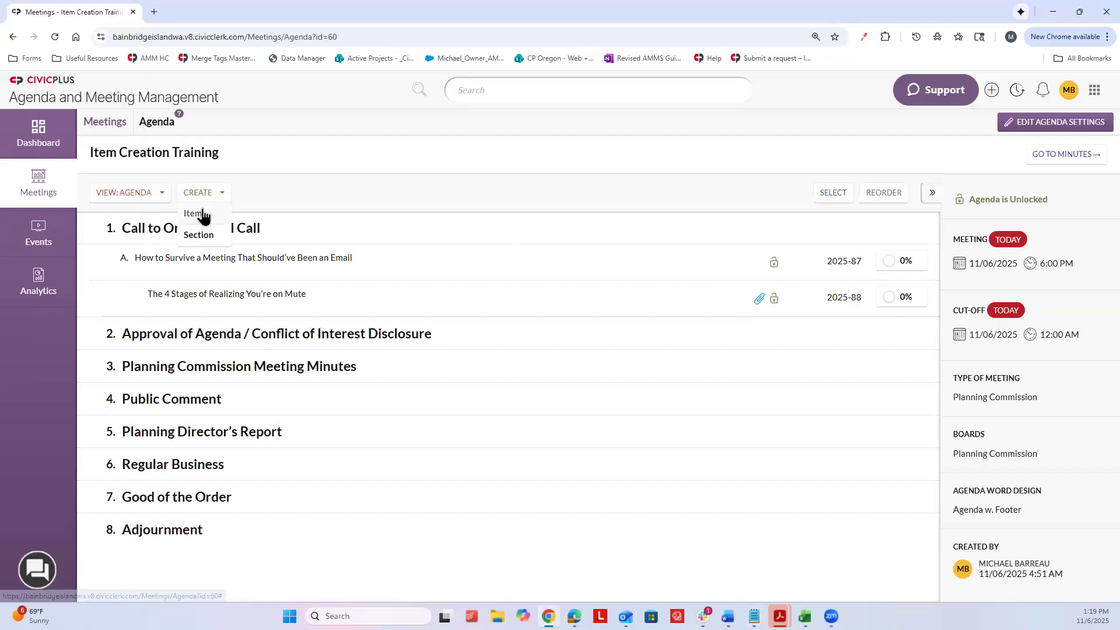
pyautogui.click(204, 215)
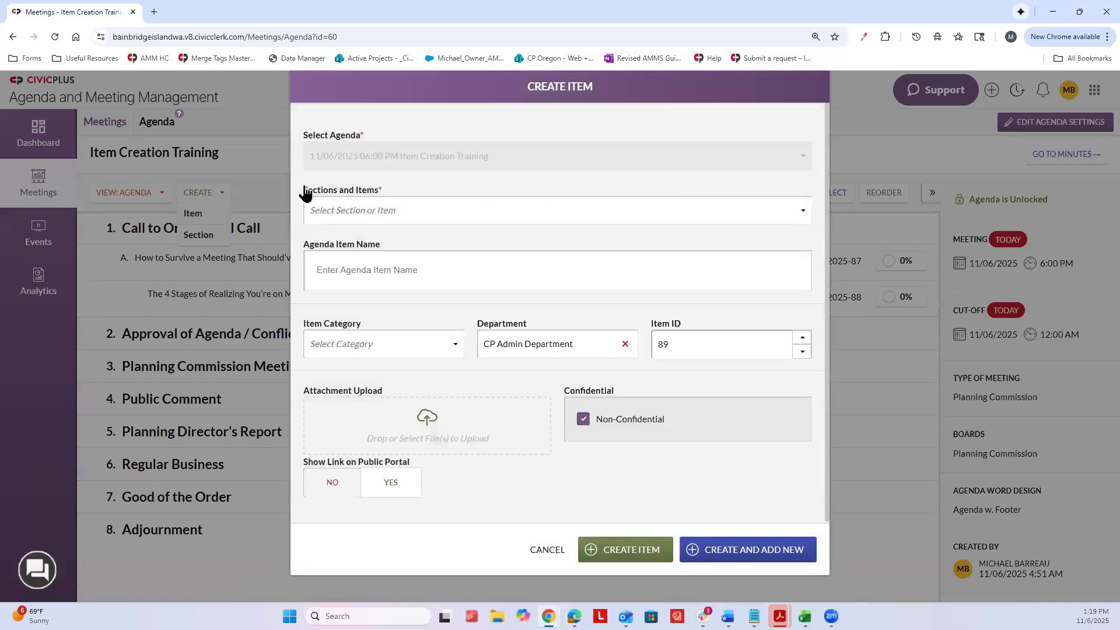
pyautogui.click(354, 210)
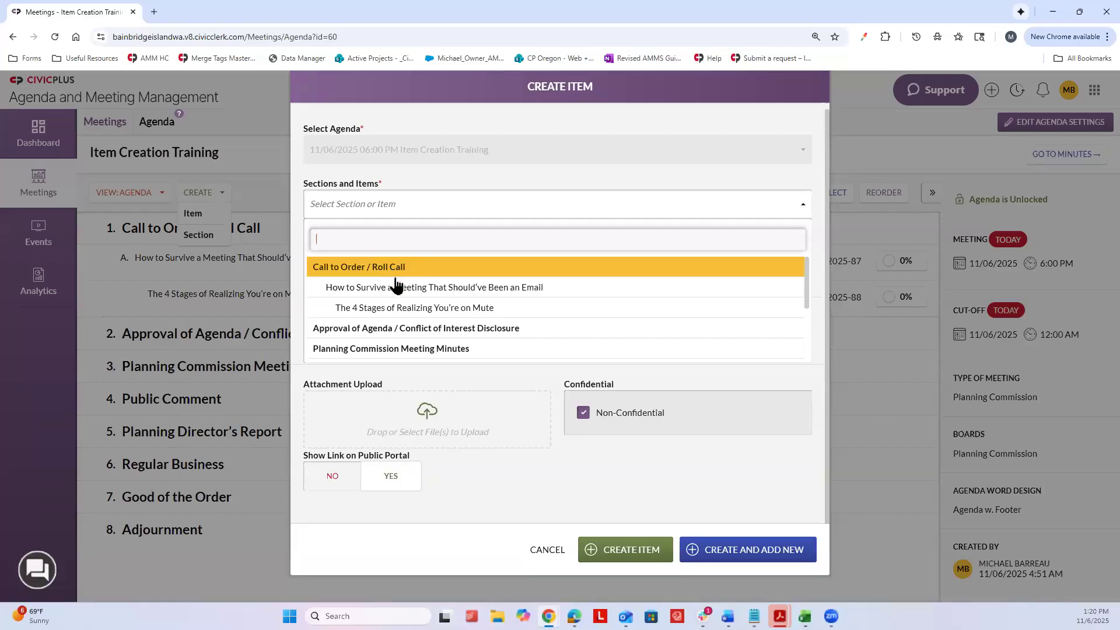
pyautogui.click(390, 349)
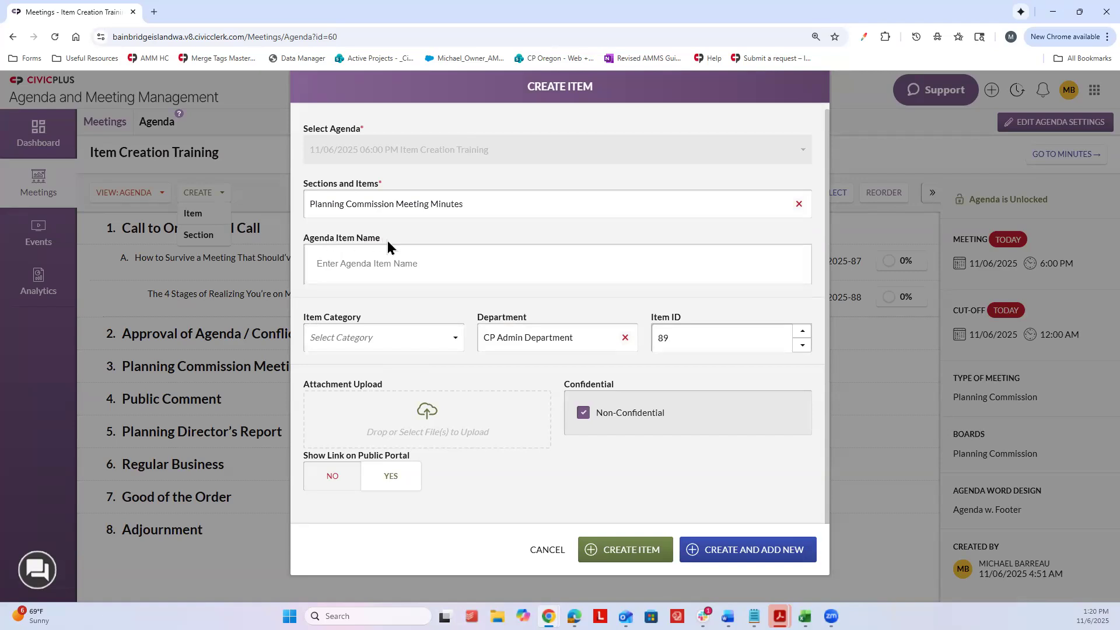
# Enter "This is a text field." as the agenda item name and insert a seven-column table below it
pyautogui.click(383, 267)
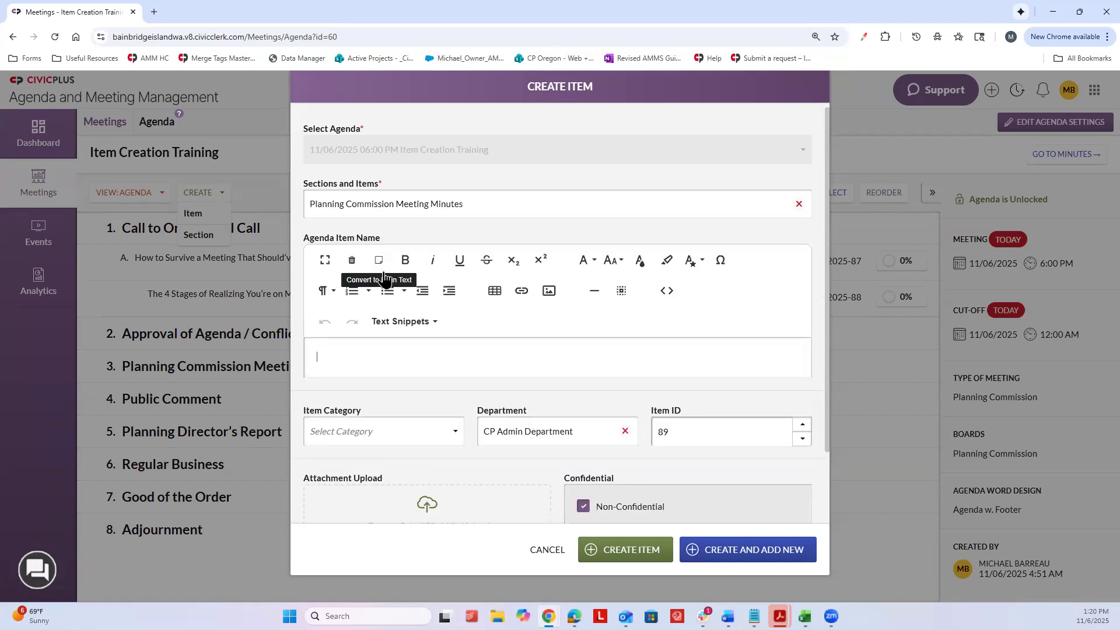
pyautogui.write('This is a text field.')
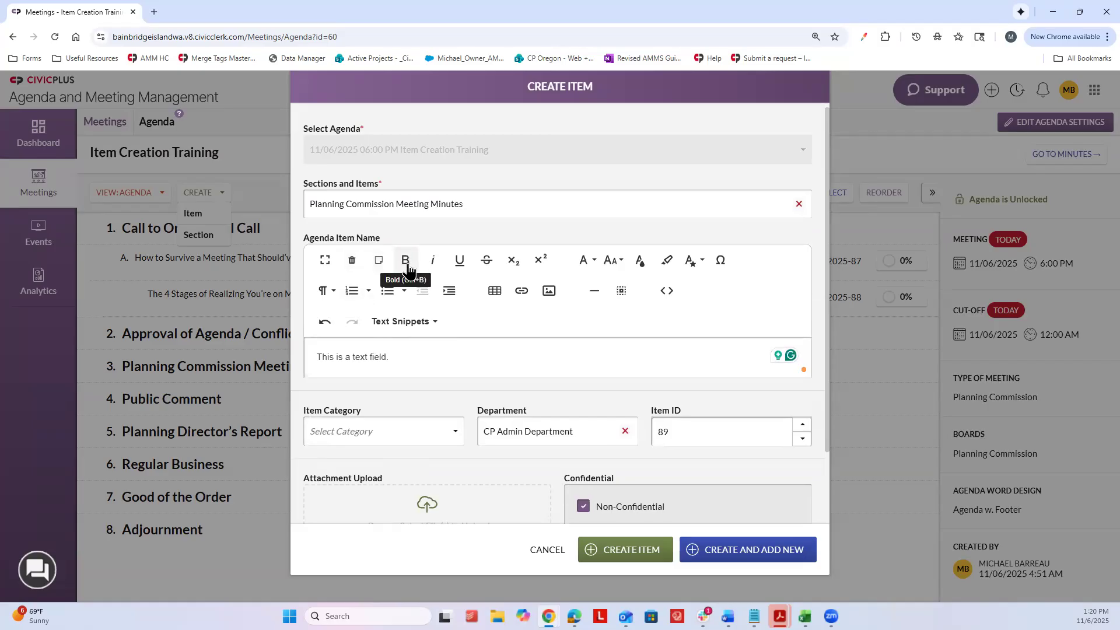
pyautogui.click(460, 261)
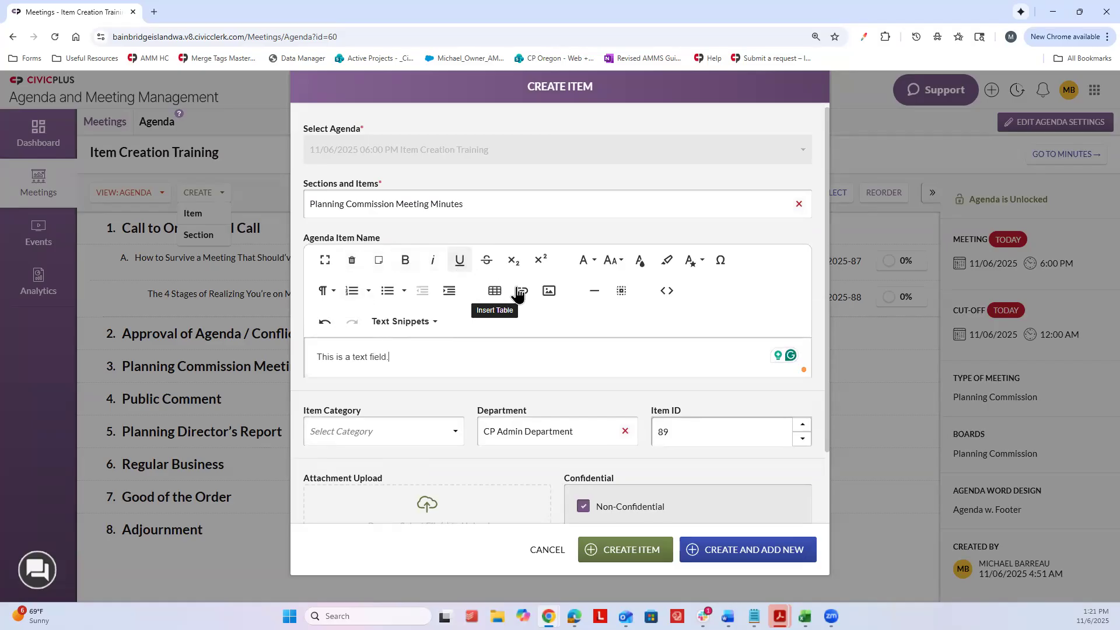
pyautogui.click(495, 290)
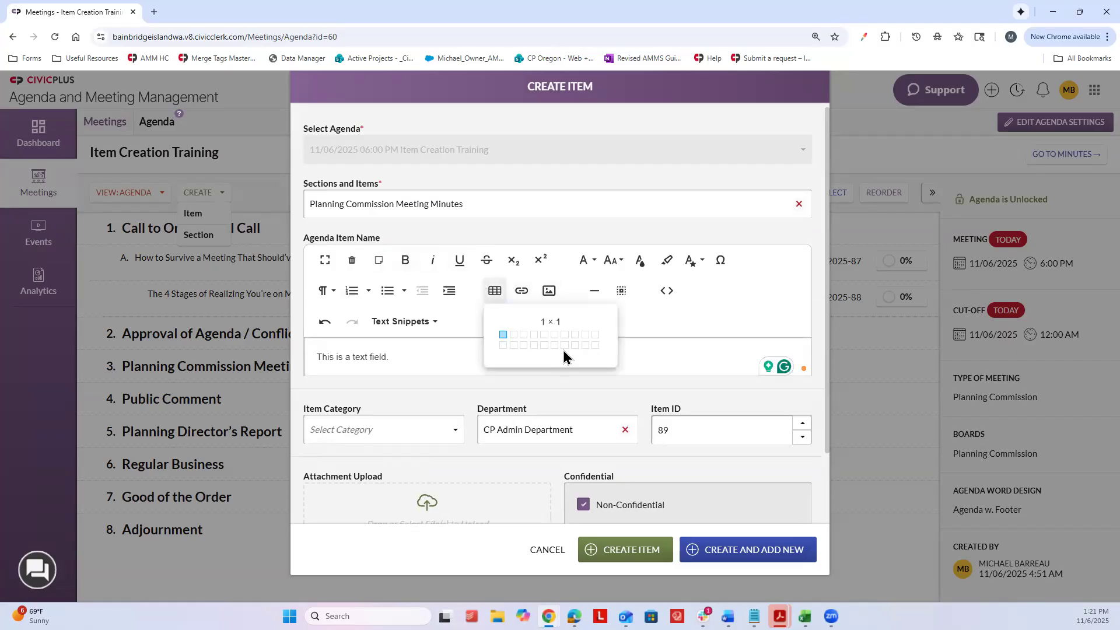
pyautogui.click(570, 355)
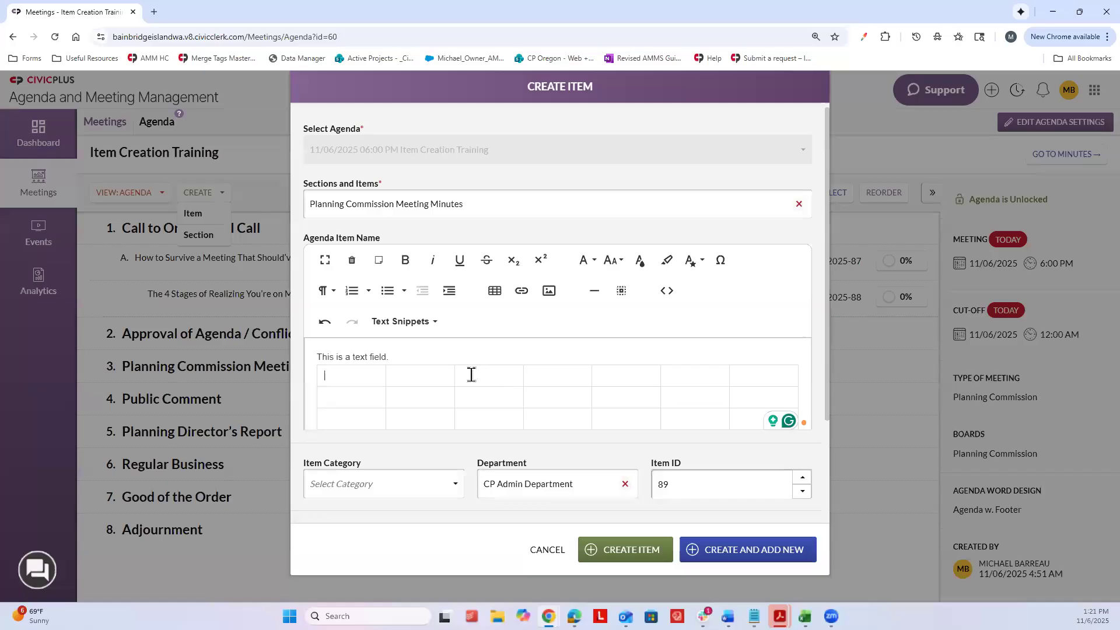
# Replace the name text with "When the customer says, ‘Let me speak to your manager,’ just stretch the truth and say you are the manager."
pyautogui.tripleClick(317, 359)
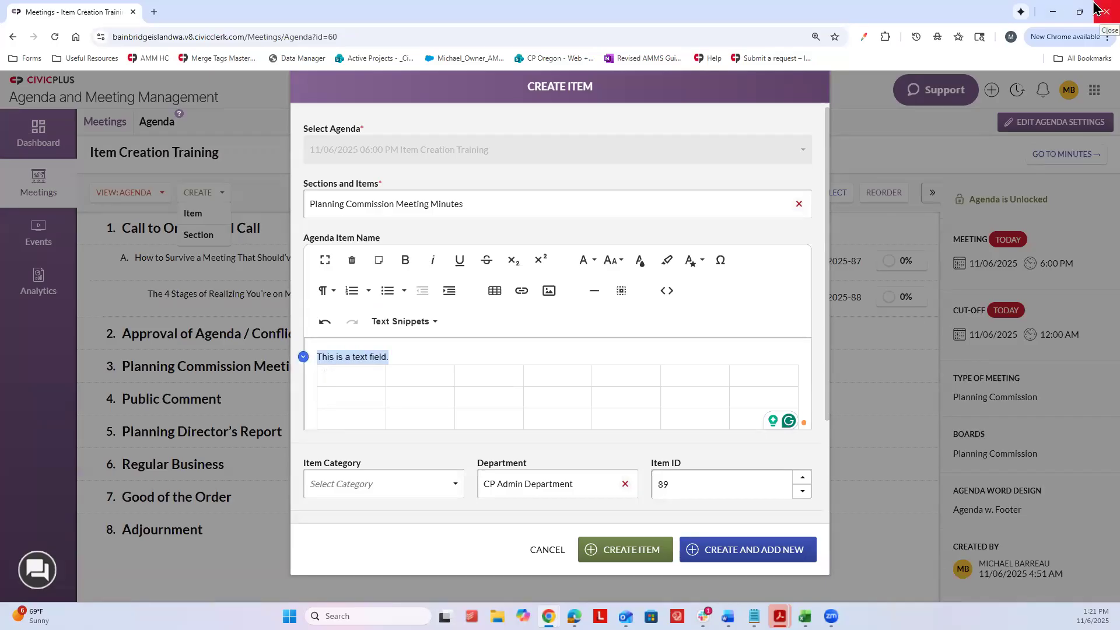
pyautogui.write('When the customer says, ‘Let me speak to your manager,’ just stretch the truth and say you are the manager.')
# Make the item name sentence bold, italic and underlined, and paste over it as plain text
pyautogui.moveTo(755, 356); pyautogui.dragTo(429, 276)
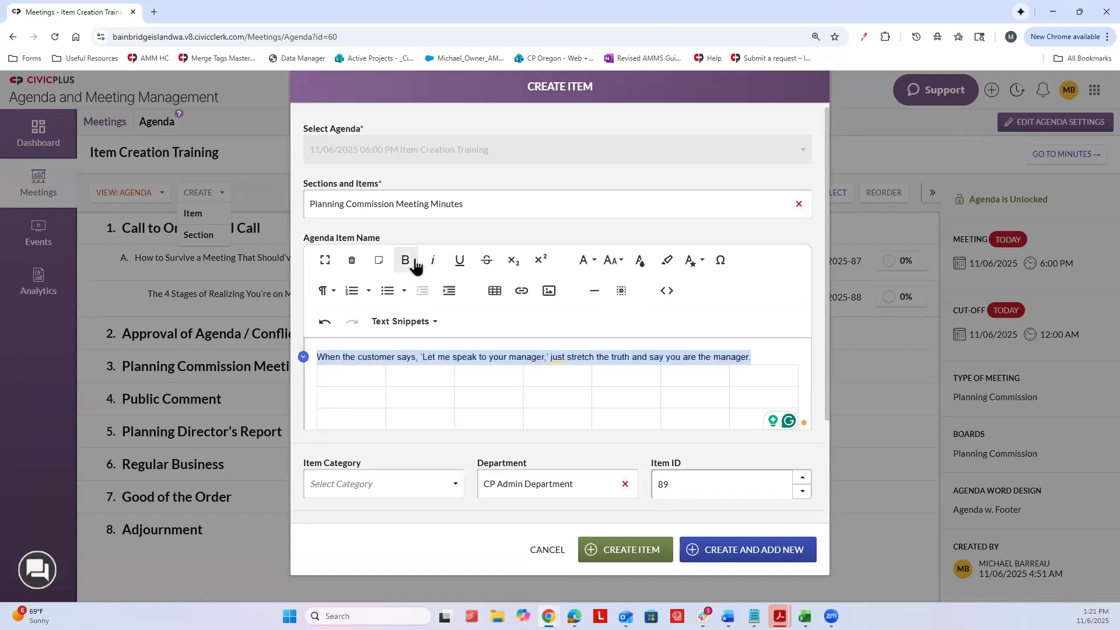
pyautogui.click(406, 260)
pyautogui.click(433, 259)
pyautogui.click(460, 260)
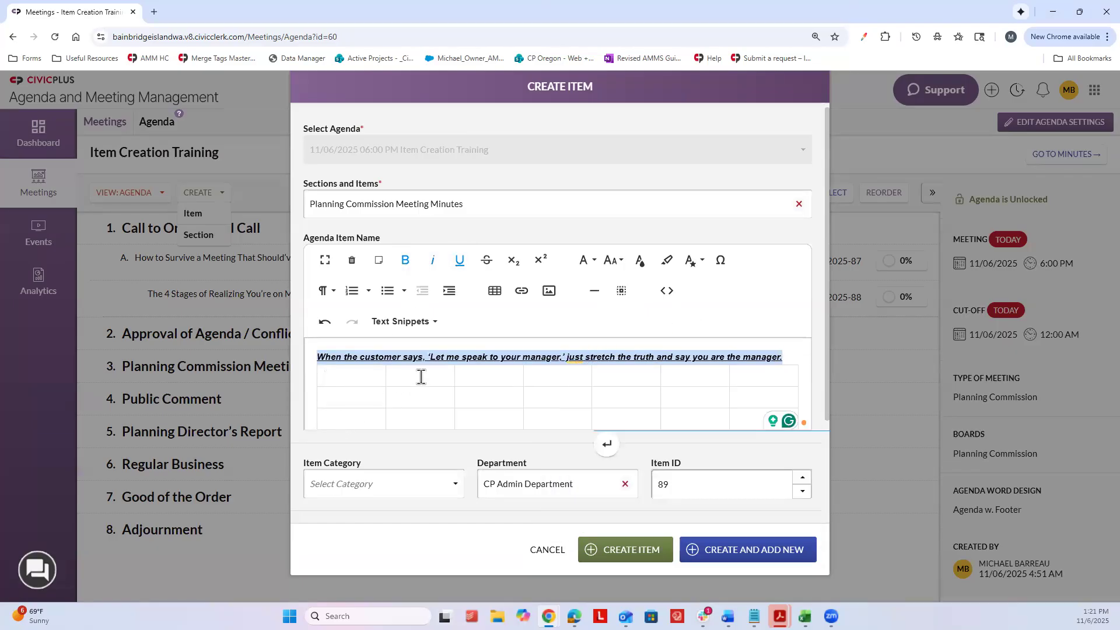
pyautogui.rightClick(457, 353)
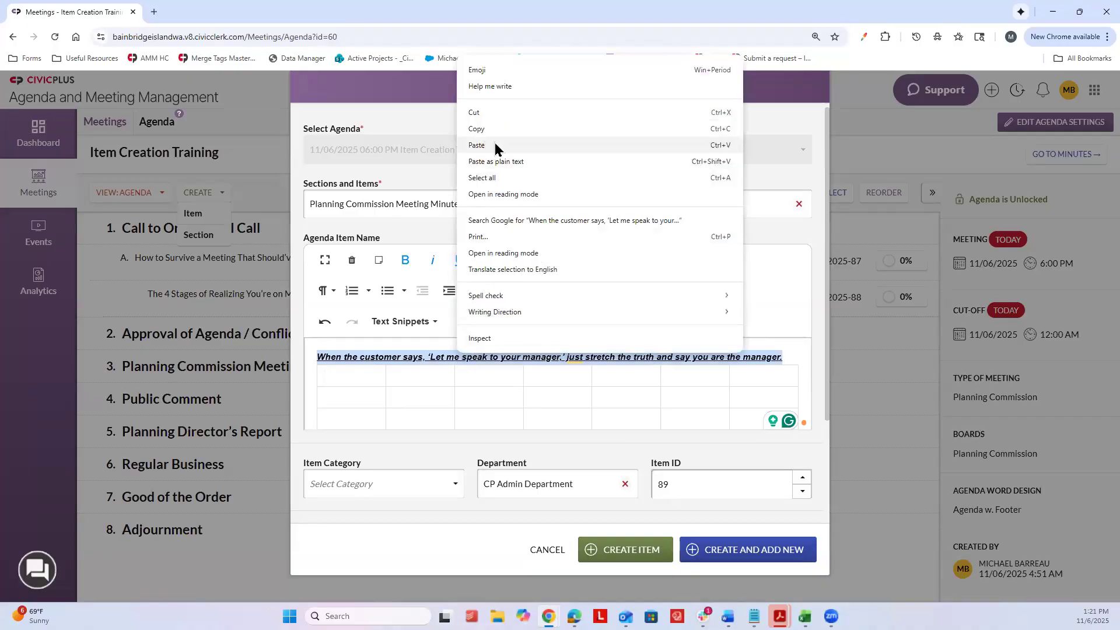
pyautogui.click(527, 161)
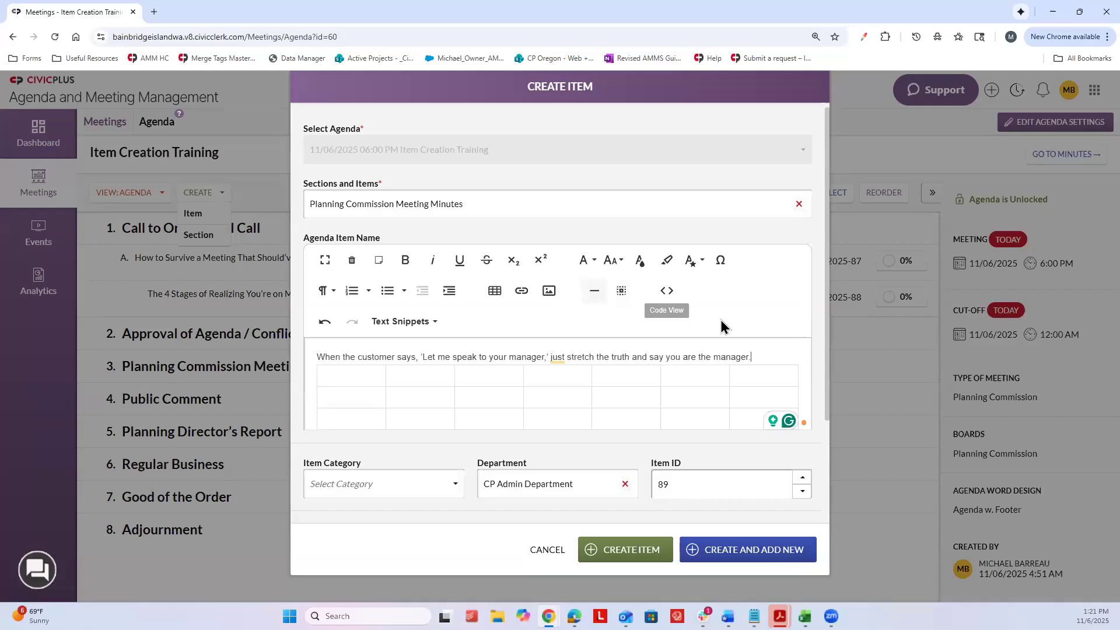
# Reapply bold, italic and underline to the item name sentence, and replace it with an unformatted copy of the same text
pyautogui.moveTo(753, 357); pyautogui.dragTo(375, 323)
pyautogui.click(408, 261)
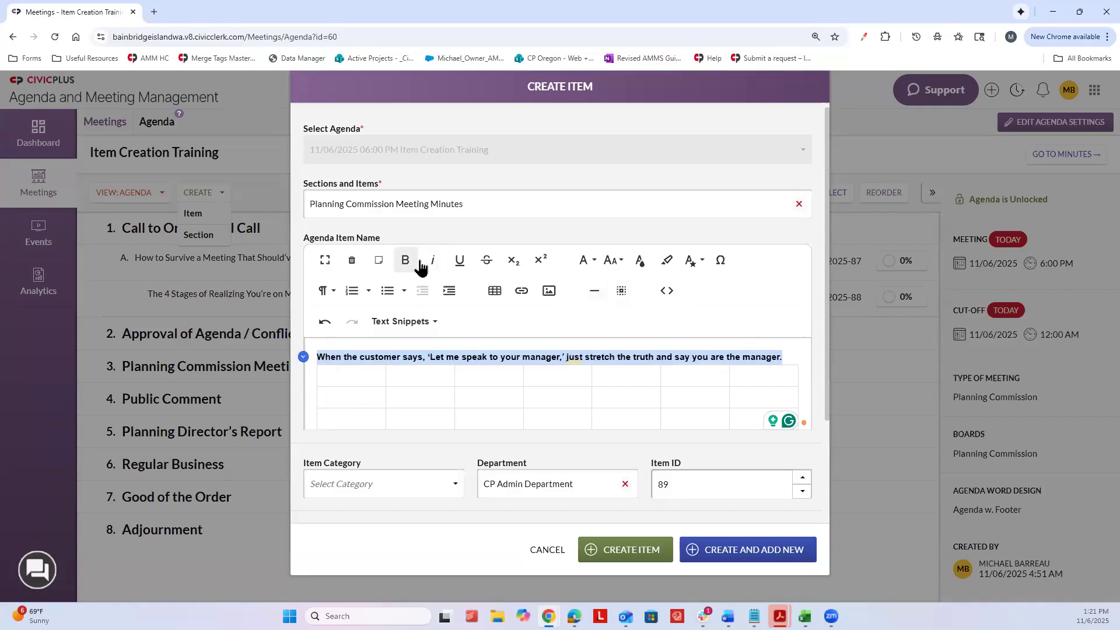
pyautogui.click(433, 260)
pyautogui.click(458, 262)
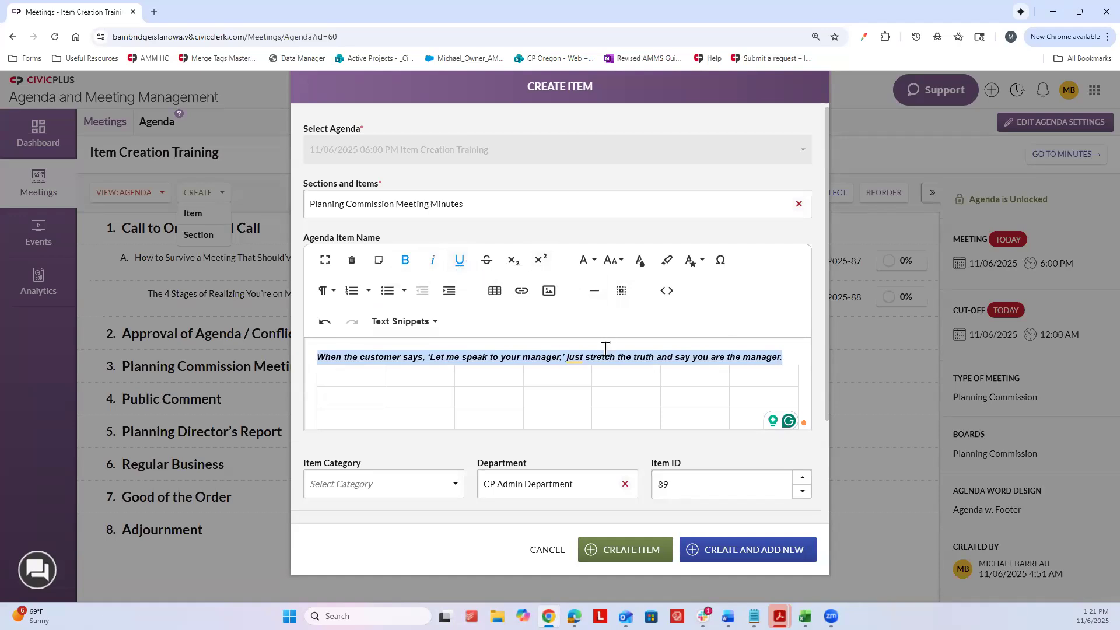
pyautogui.rightClick(522, 357)
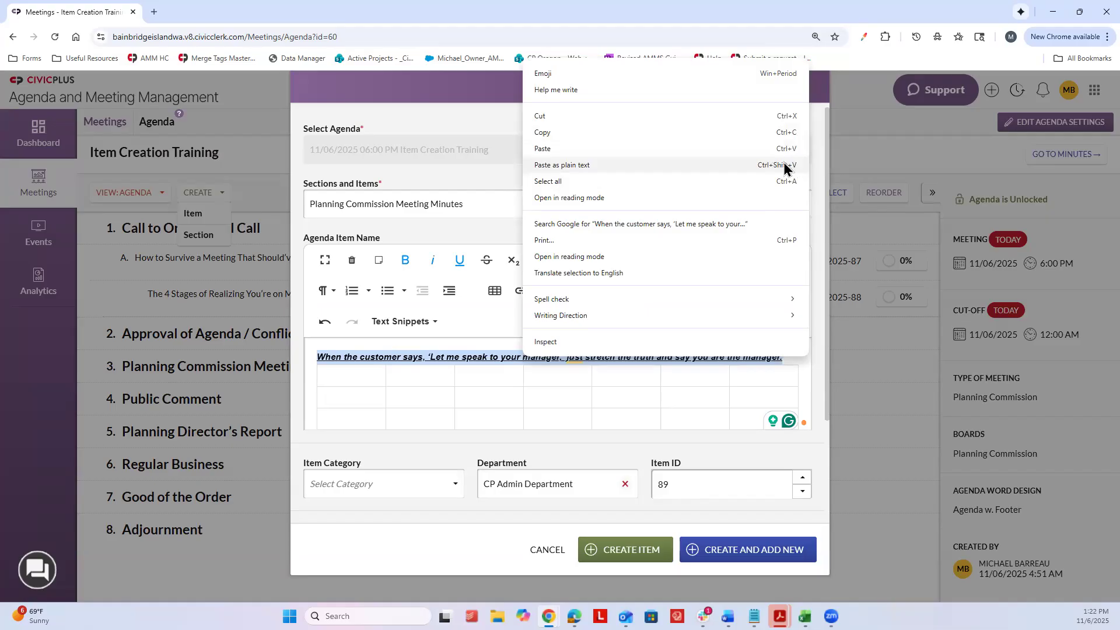
pyautogui.click(481, 348)
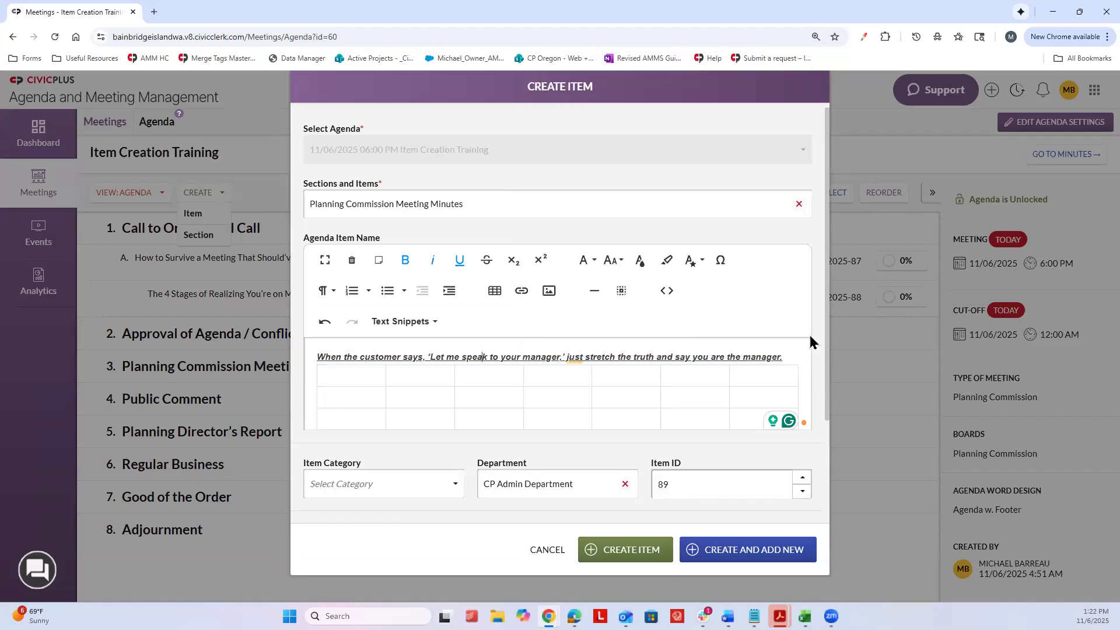
pyautogui.scroll(-2, 741, 355)
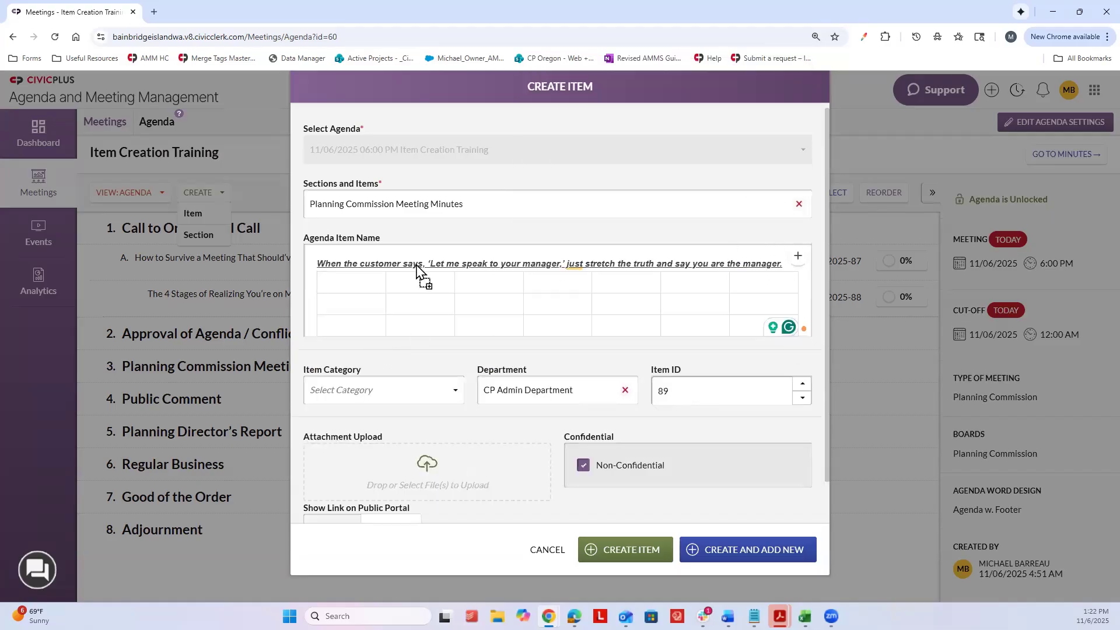
pyautogui.click(370, 302)
pyautogui.moveTo(314, 347); pyautogui.dragTo(785, 357)
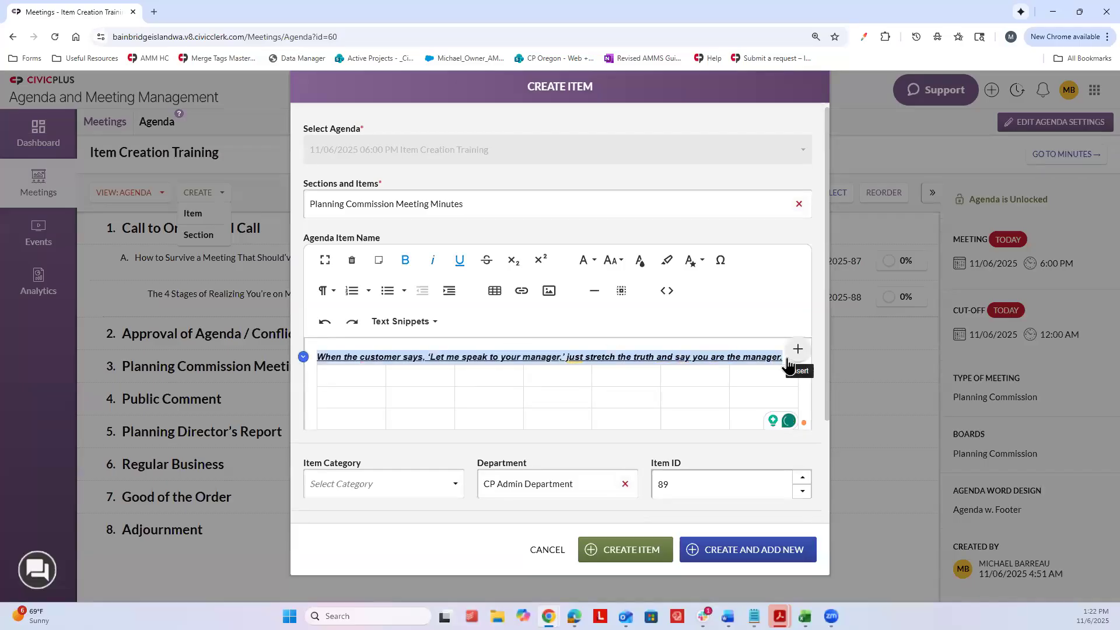
pyautogui.write('When the customer says, ‘Let me speak to your manager,’ just stretch the truth and say you are the manager.')
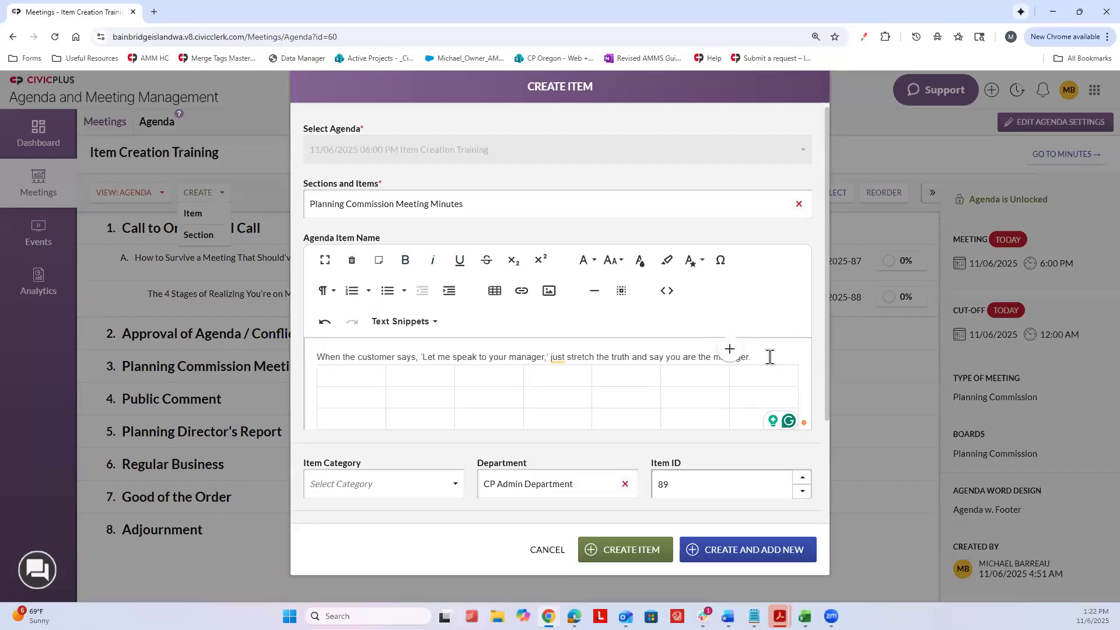
# Format the item name sentence as bold, italic and underlined once more, and convert the whole field to plain text
pyautogui.moveTo(770, 357); pyautogui.dragTo(313, 350)
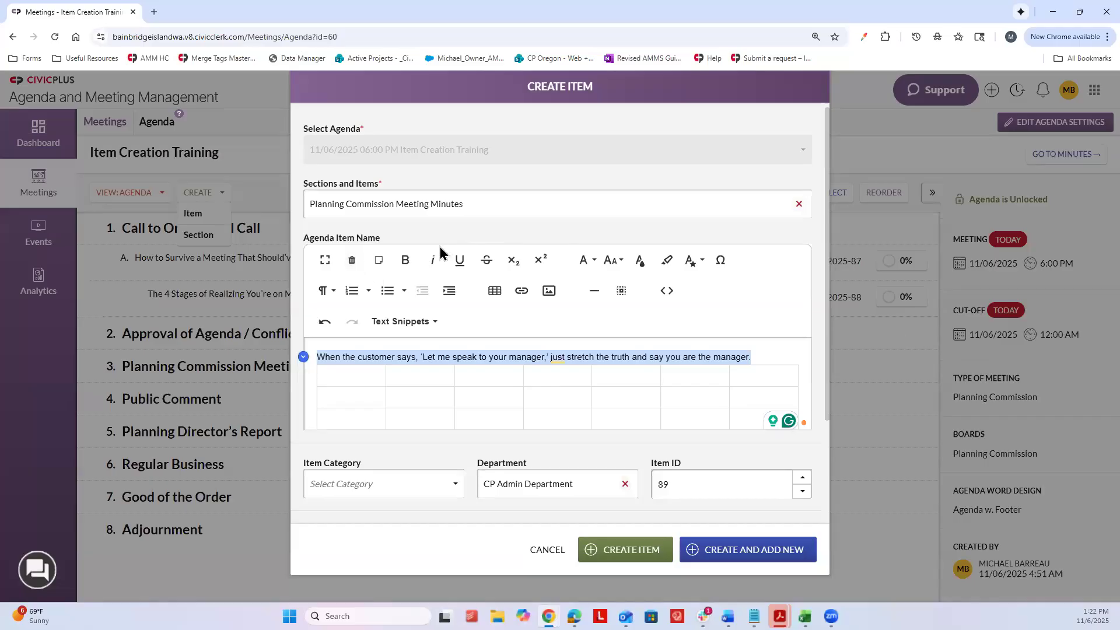
pyautogui.click(404, 260)
pyautogui.click(432, 260)
pyautogui.click(459, 260)
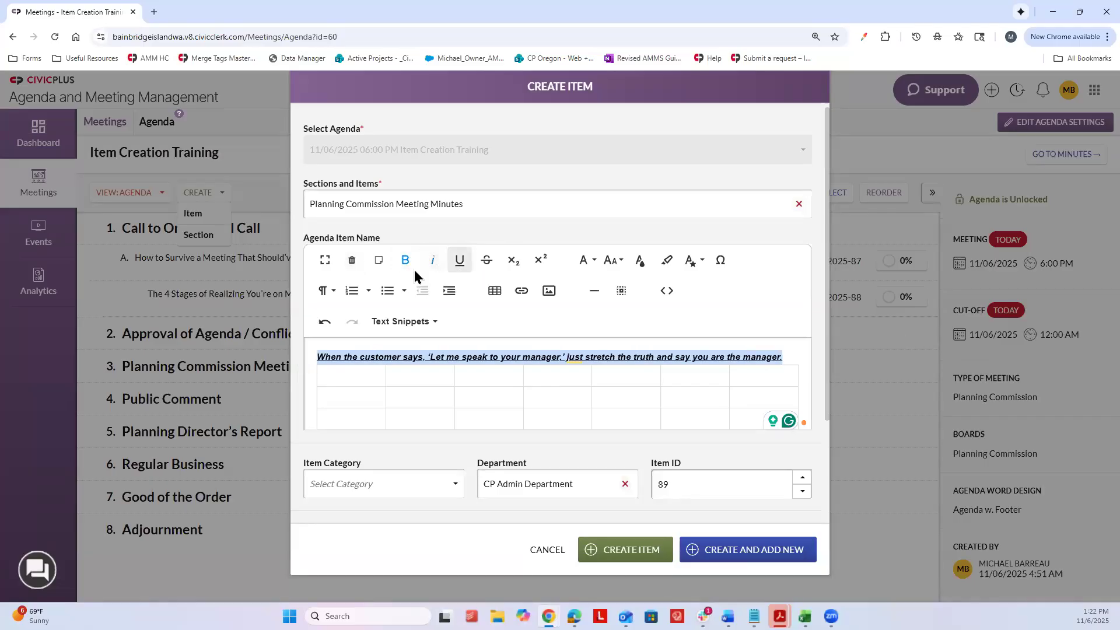
pyautogui.click(378, 260)
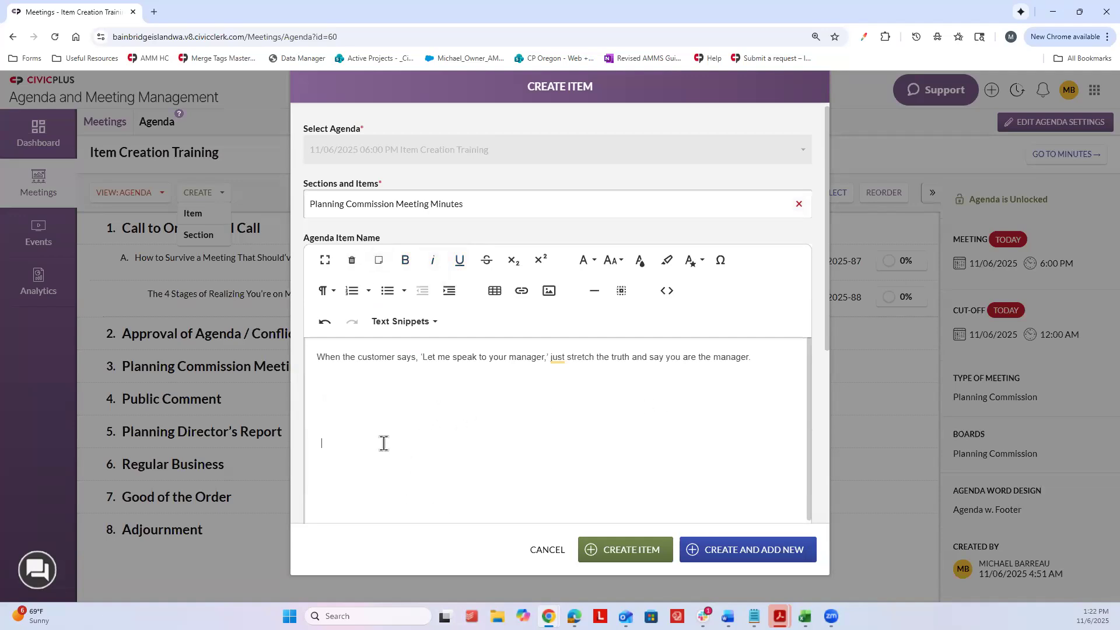
# Delete the blank lines below the sentence in the agenda item name
pyautogui.scroll(-5, 382, 455)
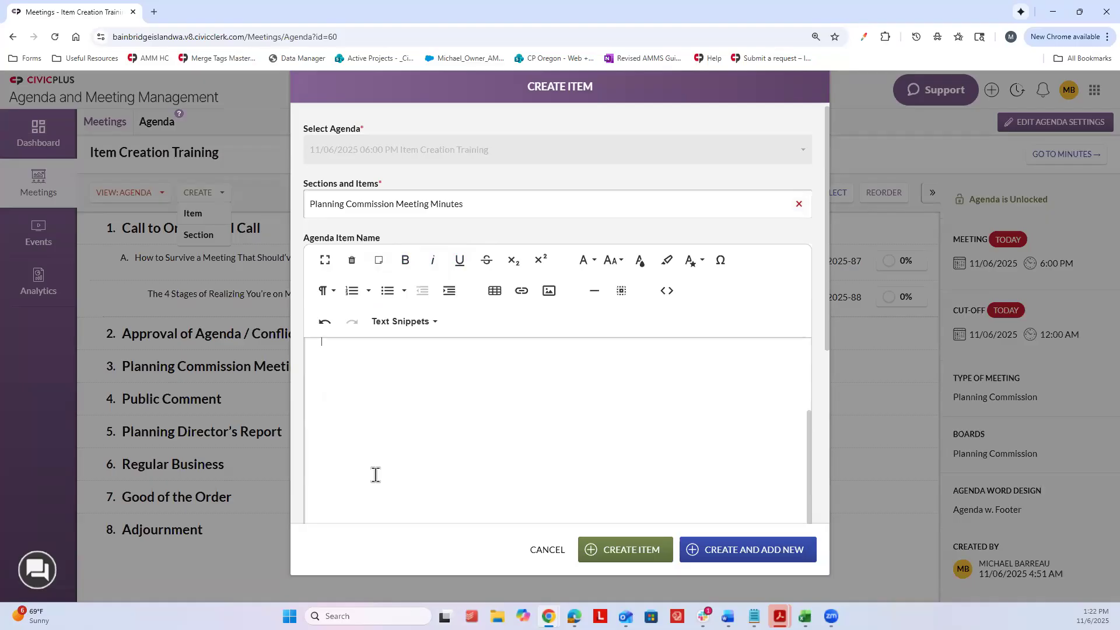
pyautogui.scroll(5, 368, 474)
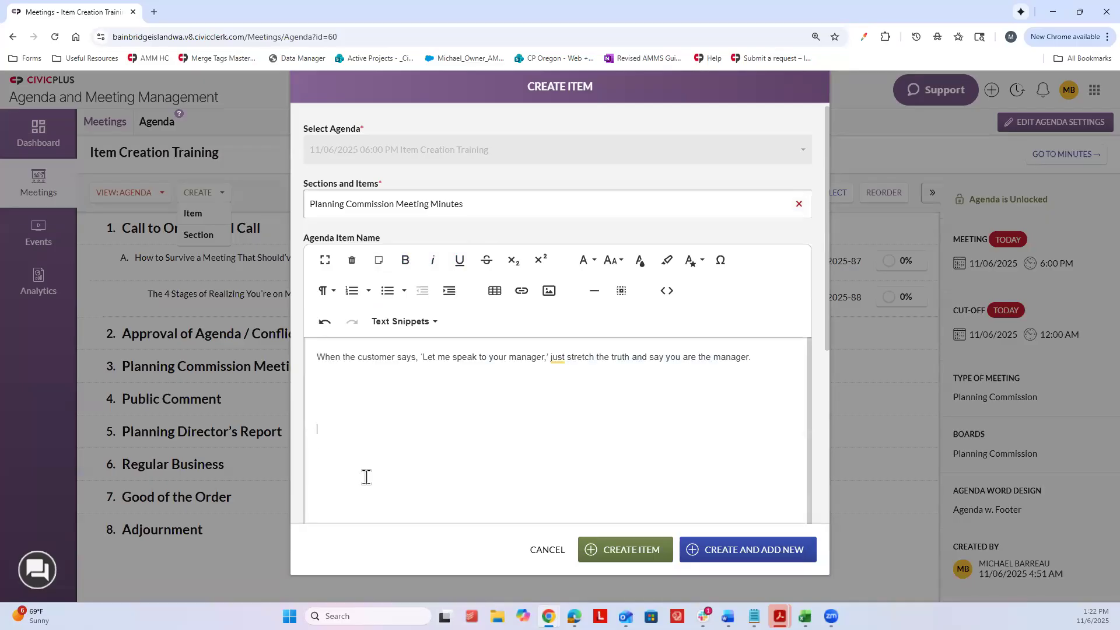
pyautogui.scroll(-3, 367, 477)
pyautogui.scroll(-5, 366, 477)
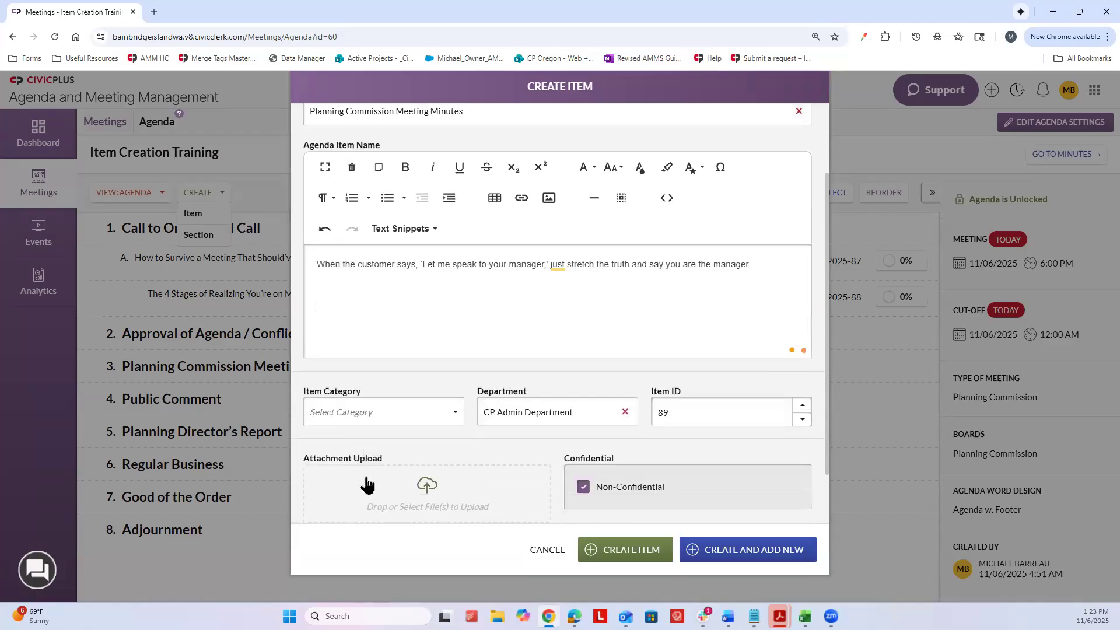
pyautogui.scroll(-1, 366, 484)
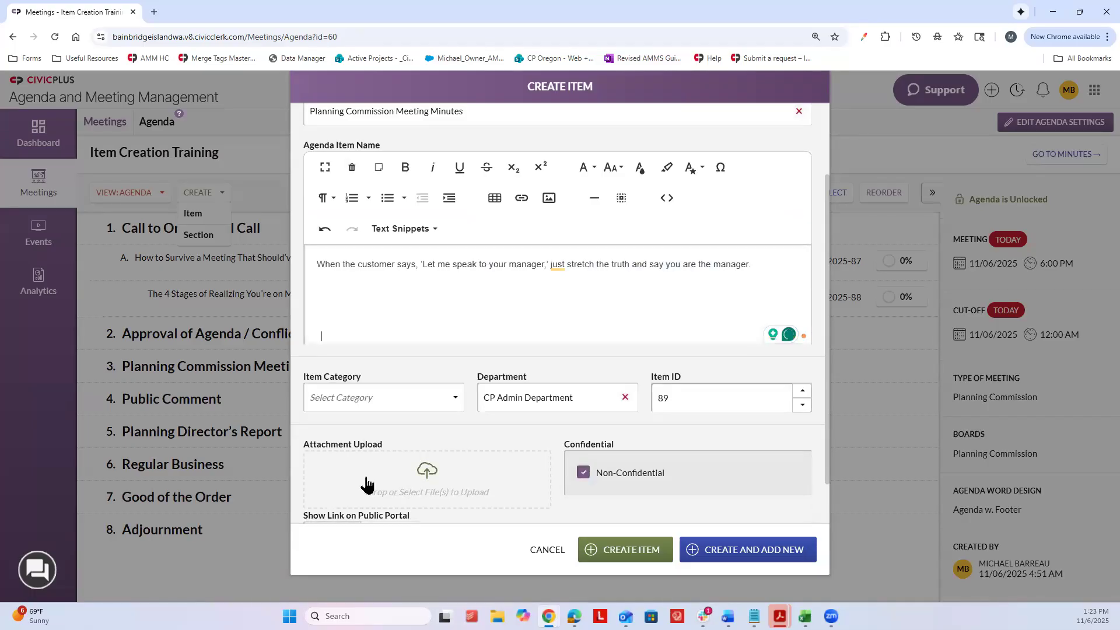
pyautogui.scroll(-2, 366, 484)
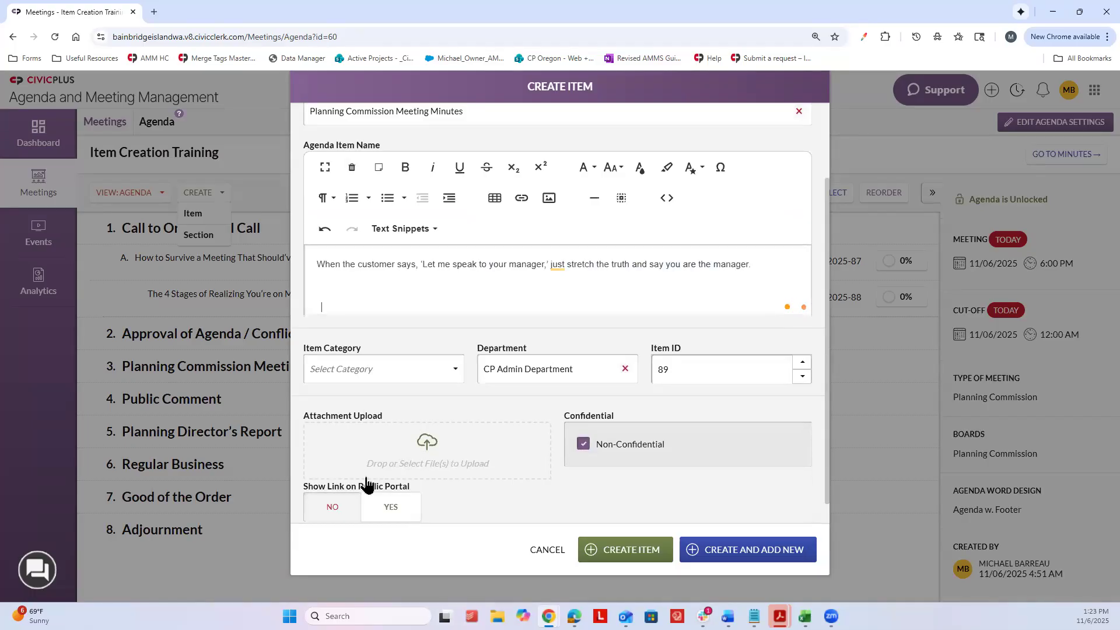
pyautogui.press('BackSpace')
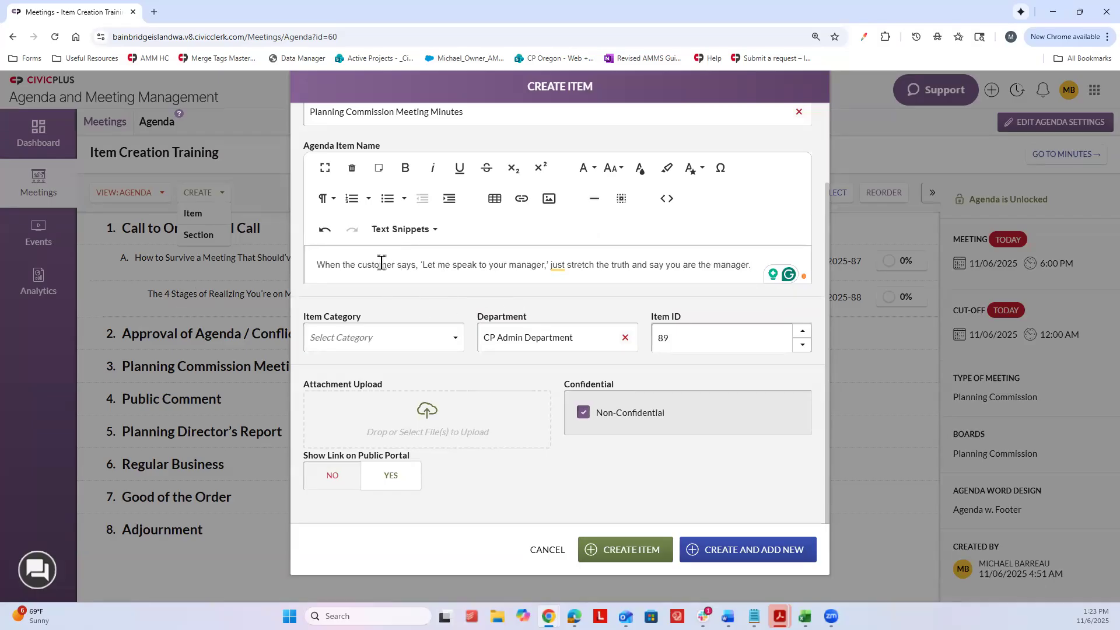
# Set the new item's category to Planning Commission
pyautogui.click(345, 344)
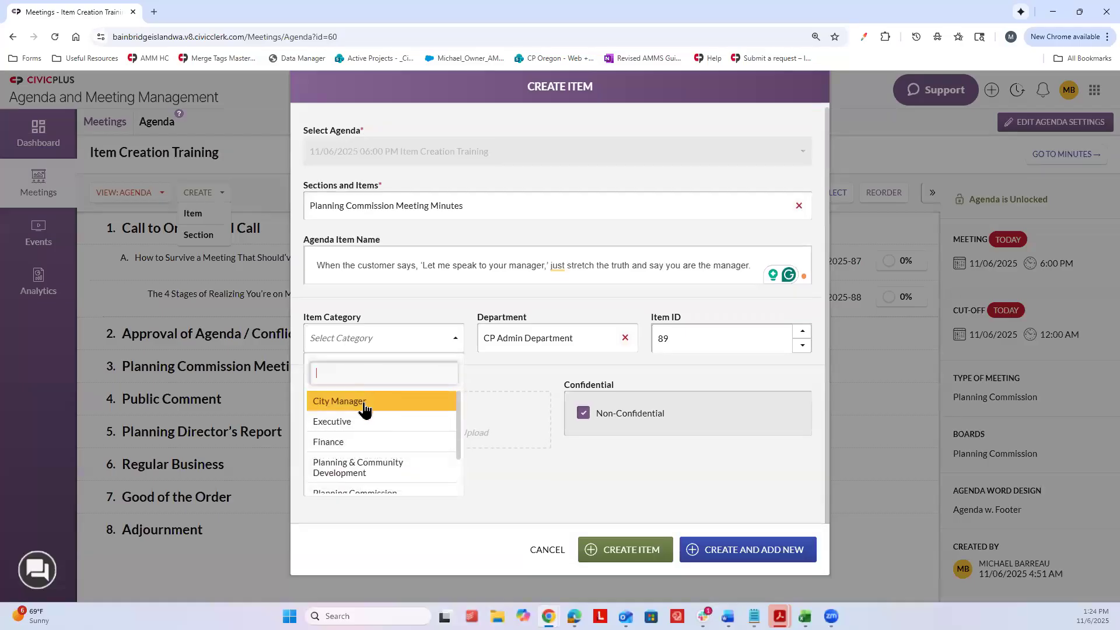
pyautogui.scroll(-1, 387, 467)
pyautogui.click(390, 444)
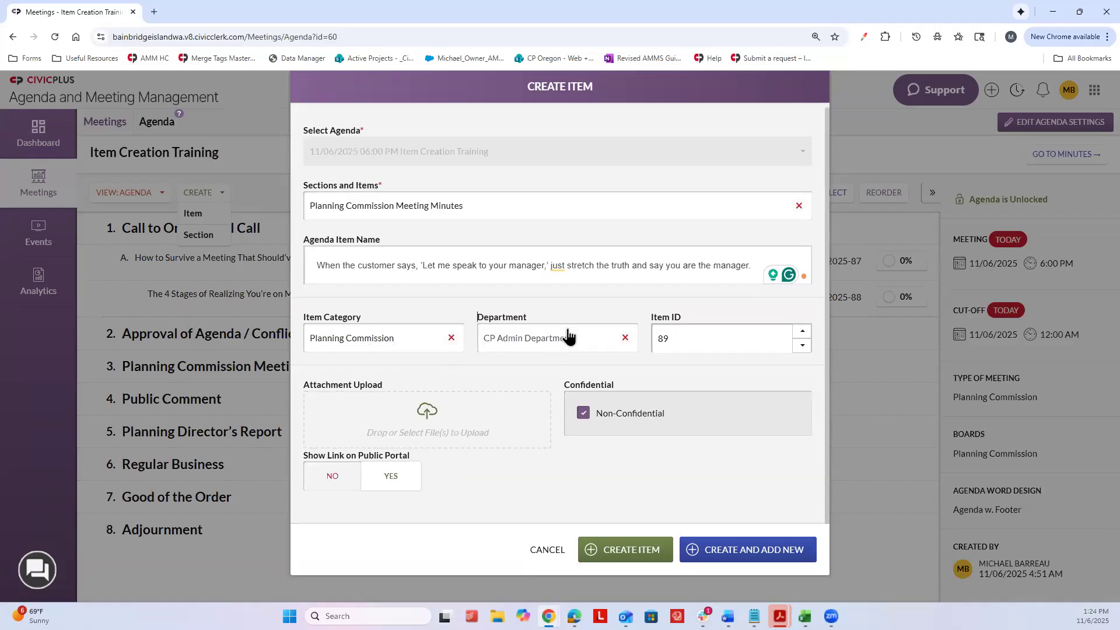
# View the available departments for the item and close the list without changing the selection
pyautogui.click(529, 341)
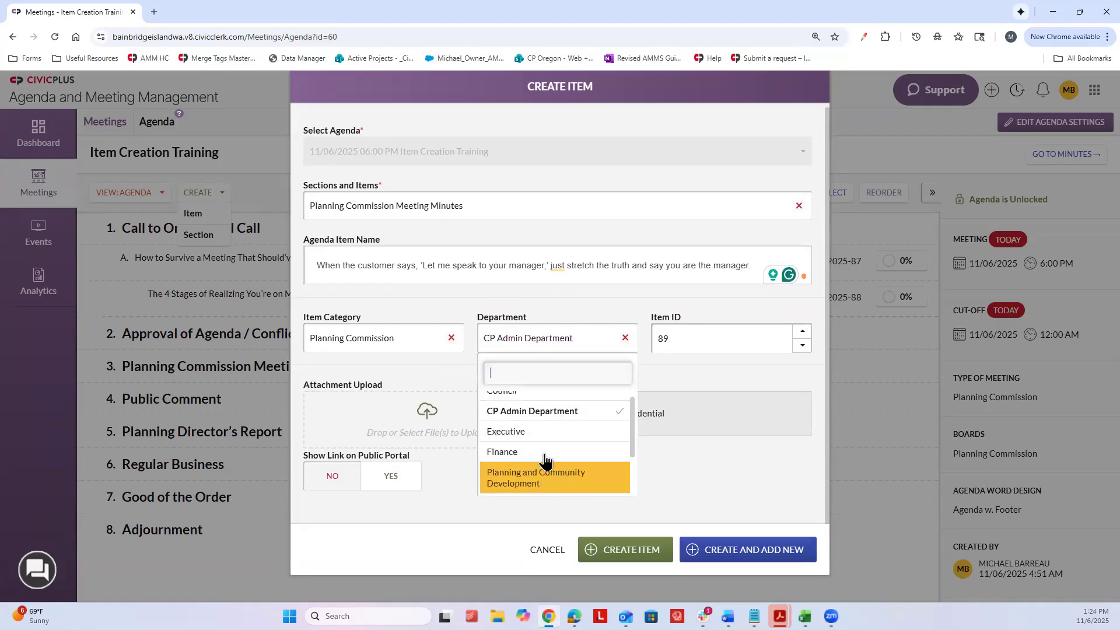
pyautogui.scroll(-2, 546, 433)
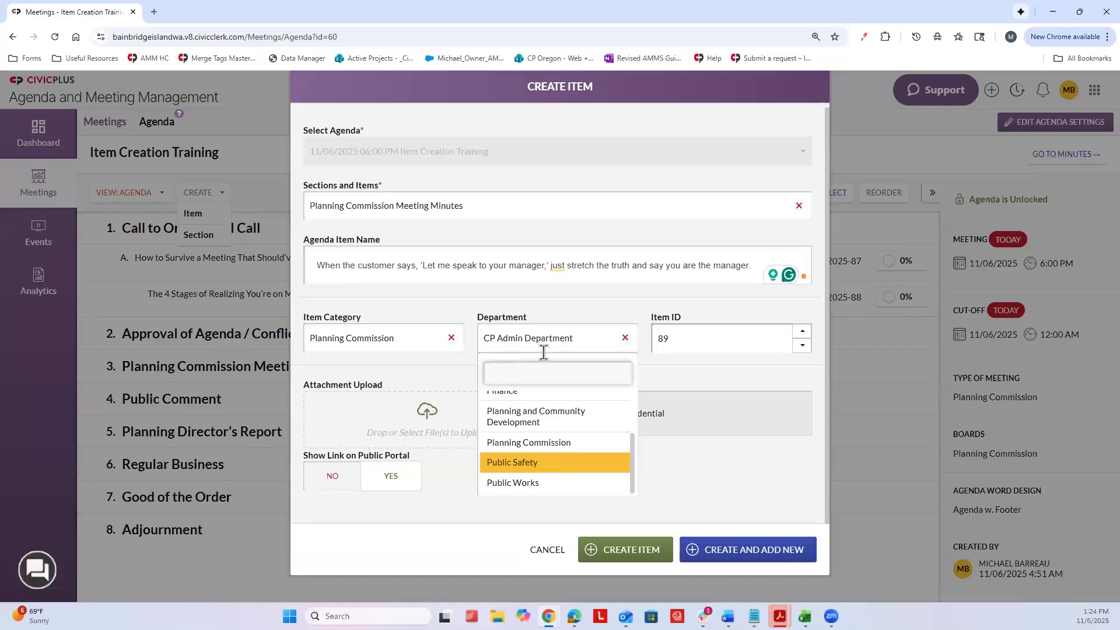
pyautogui.click(555, 266)
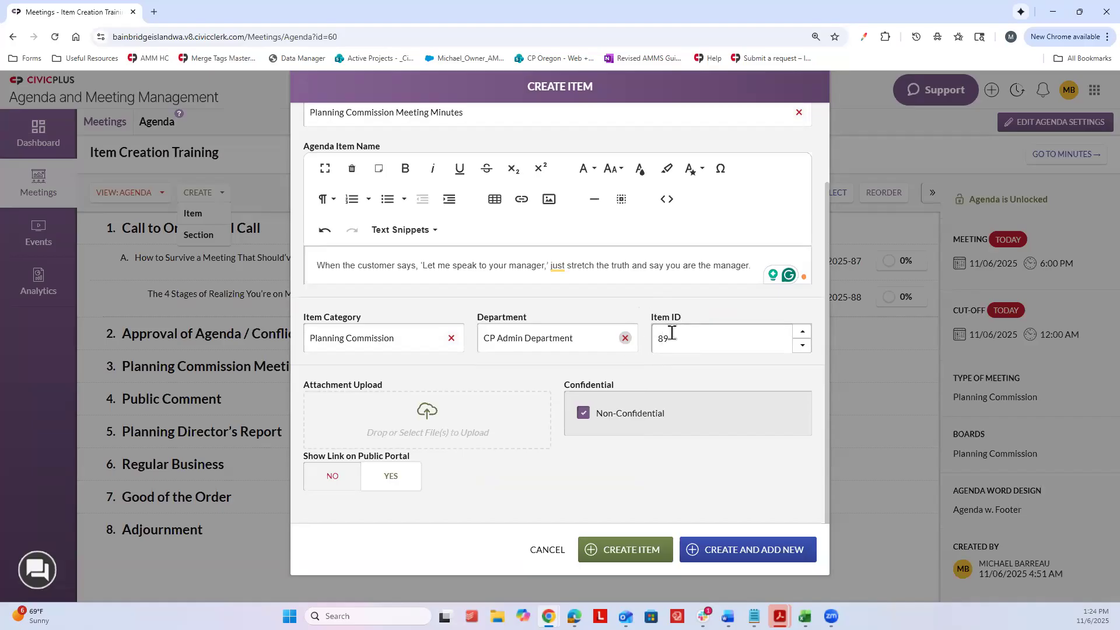
# Open the file picker for the item's attachment upload and look through the Downloads folder for files to attach
pyautogui.click(354, 415)
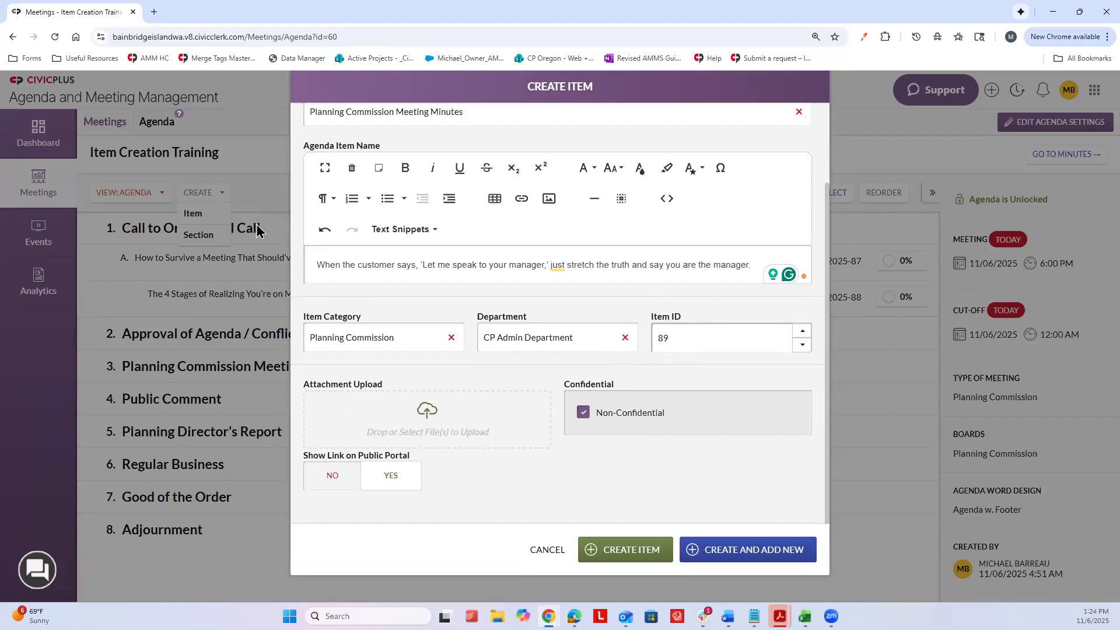
pyautogui.scroll(-5, 145, 203)
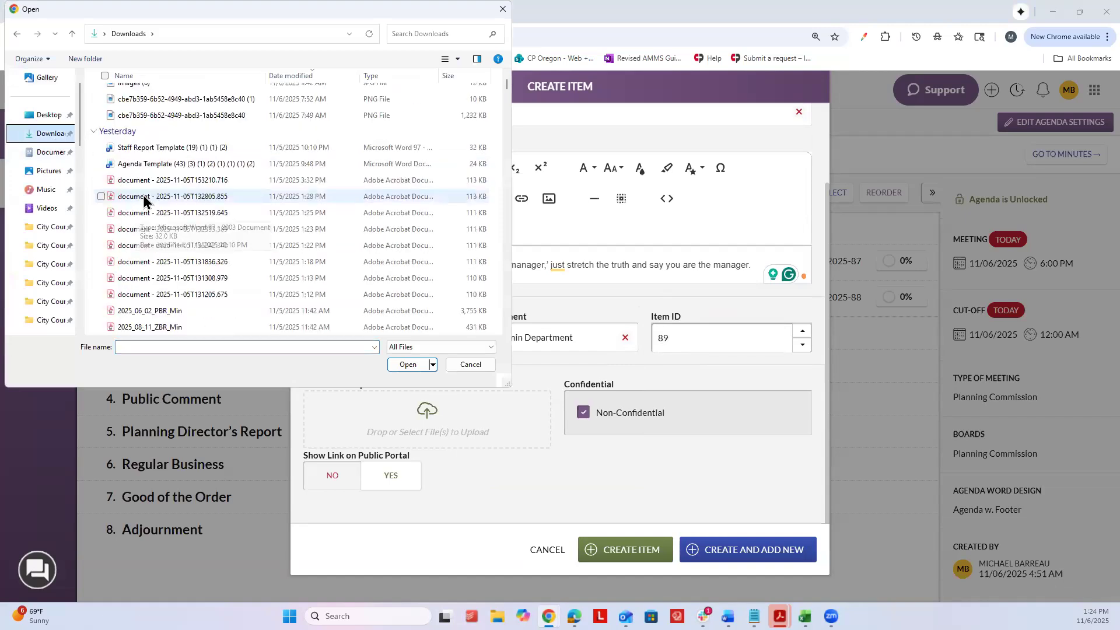
pyautogui.scroll(-8, 148, 204)
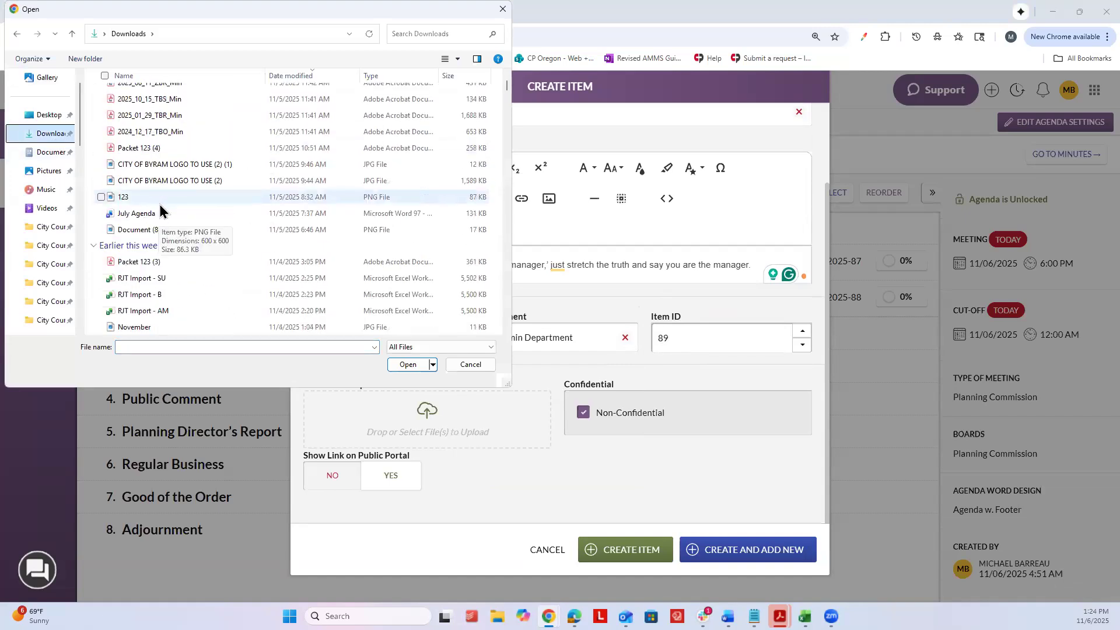
pyautogui.scroll(-10, 160, 210)
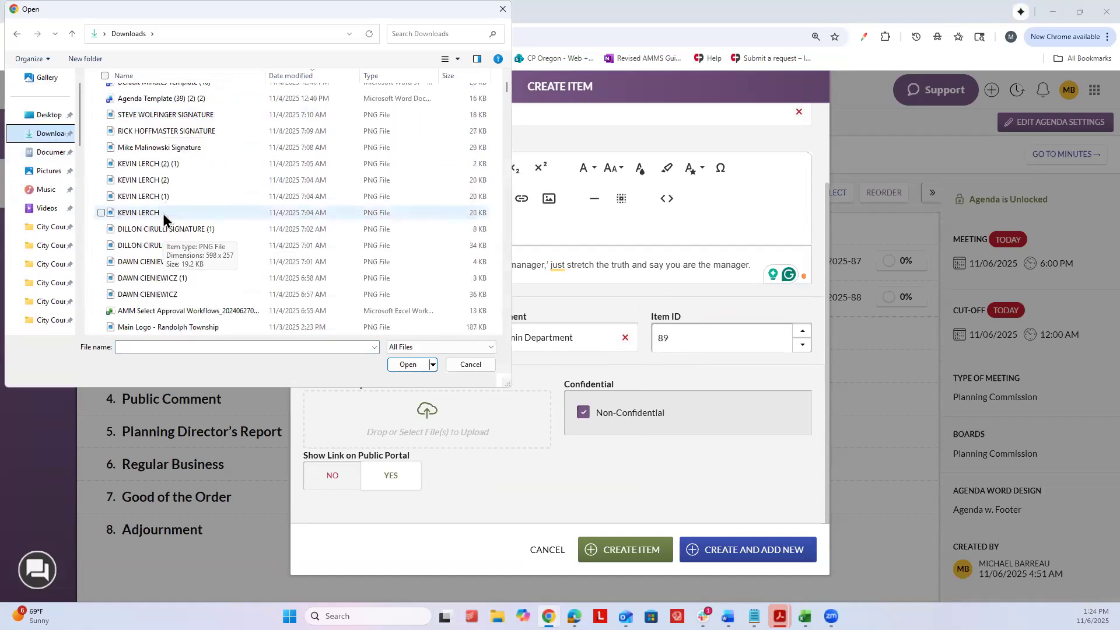
pyautogui.scroll(-4, 167, 221)
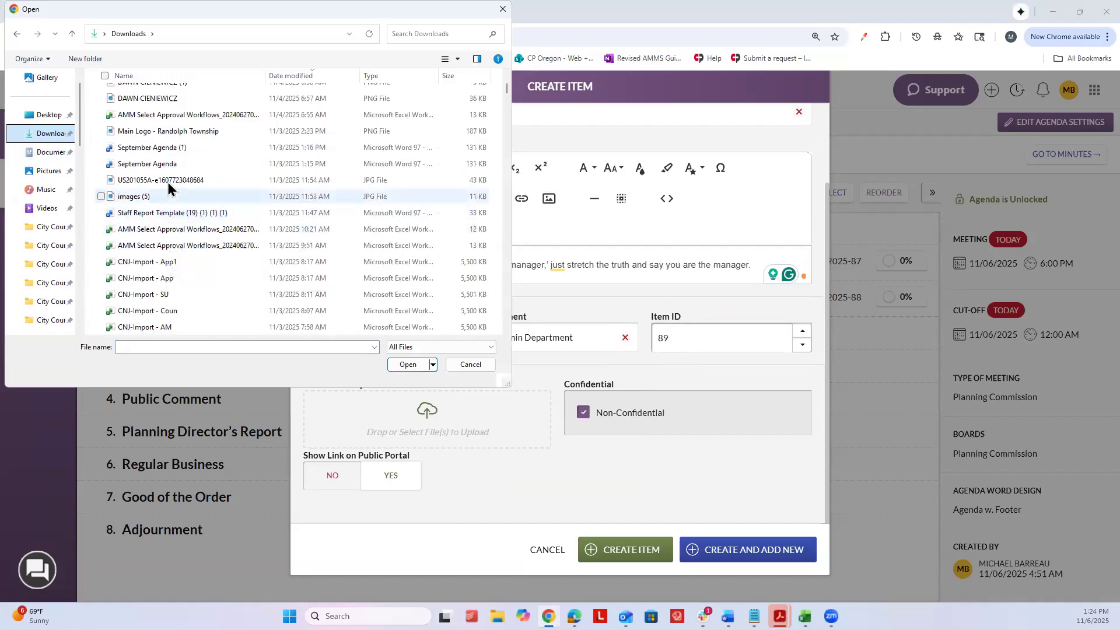
pyautogui.scroll(-2, 173, 204)
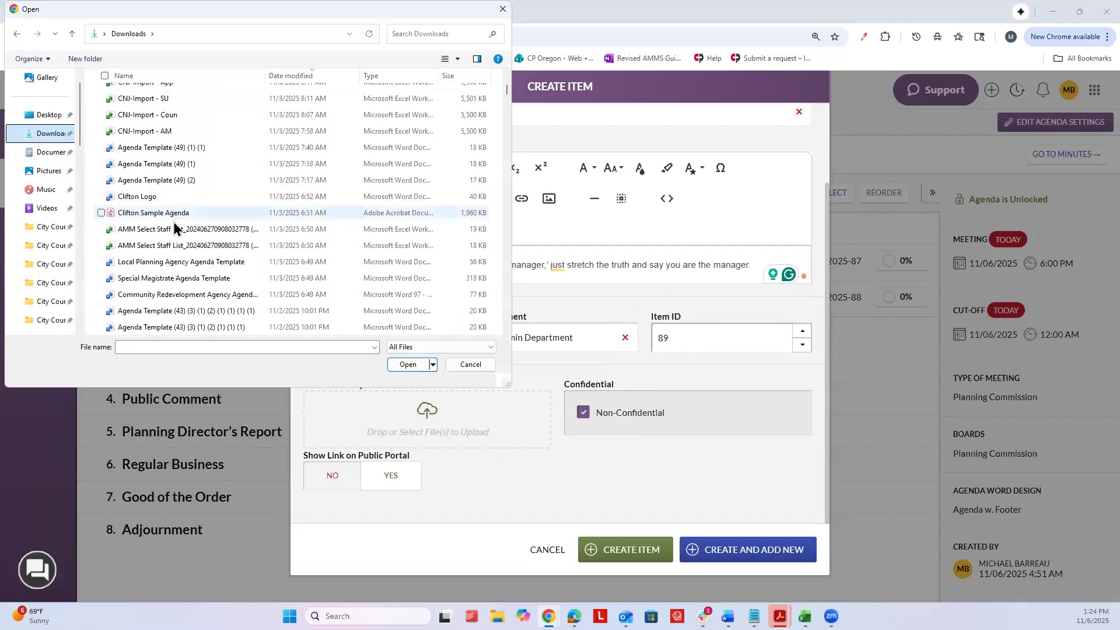
pyautogui.scroll(-5, 174, 222)
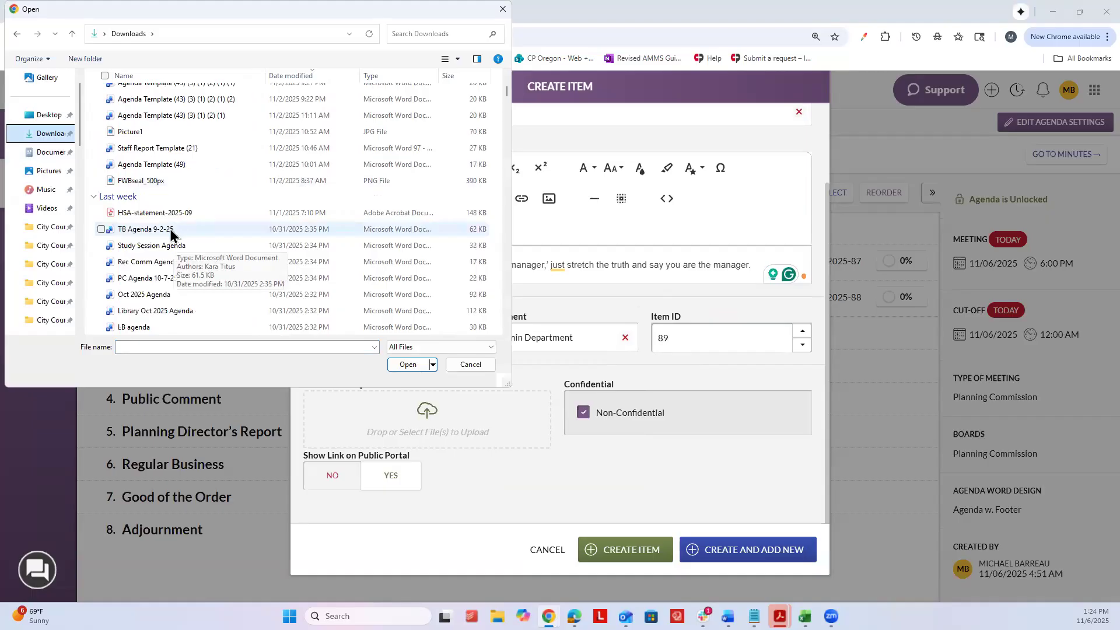
pyautogui.scroll(3, 170, 228)
pyautogui.scroll(2, 175, 216)
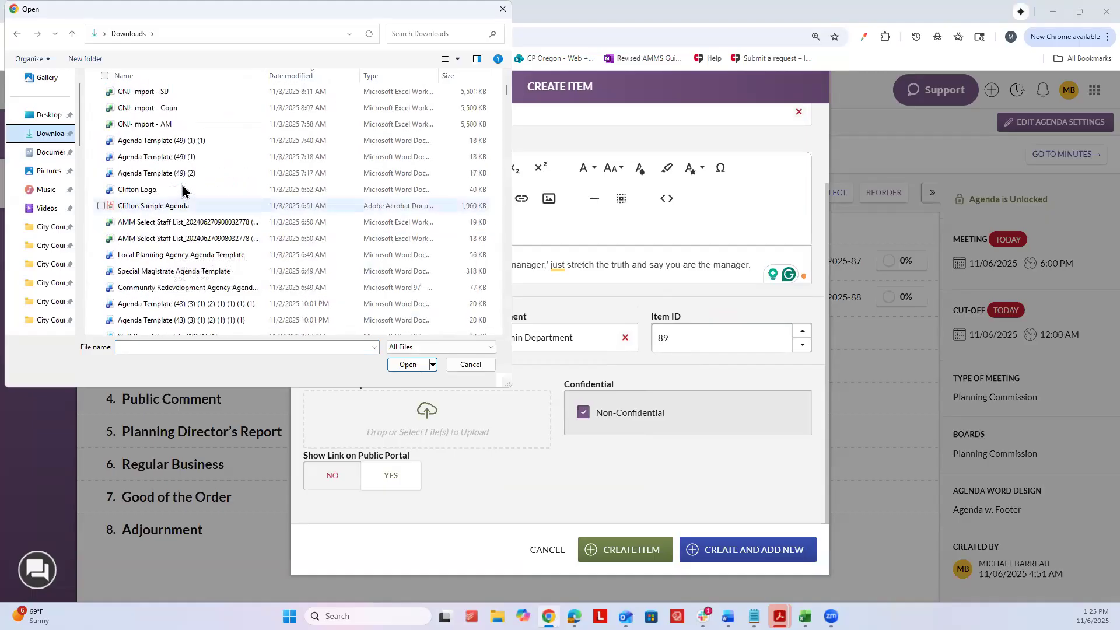
pyautogui.scroll(4, 173, 201)
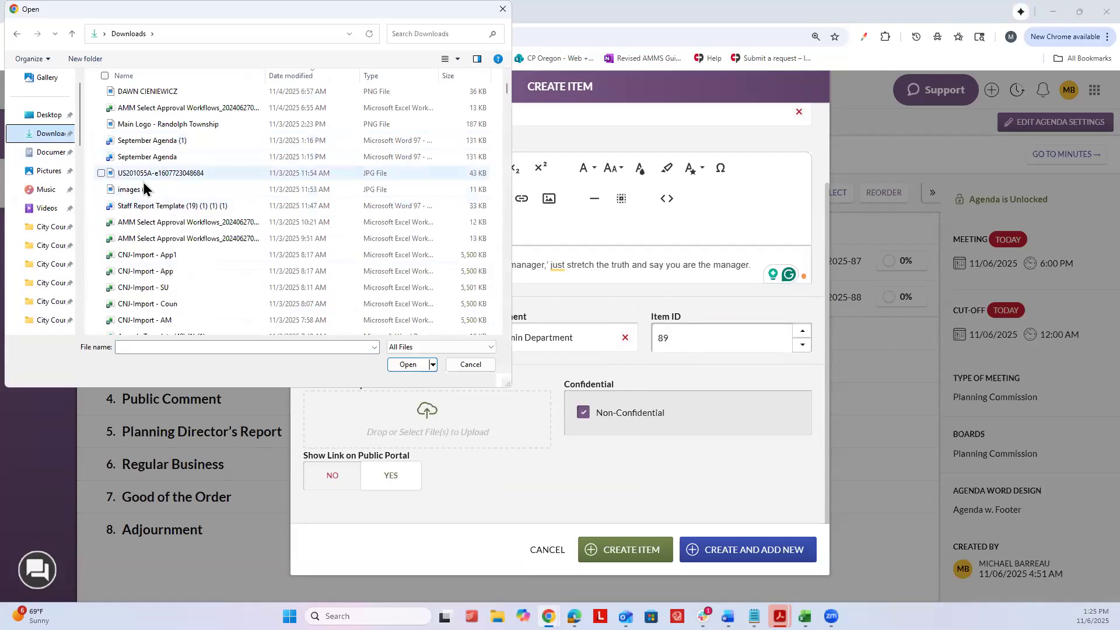
pyautogui.scroll(3, 155, 193)
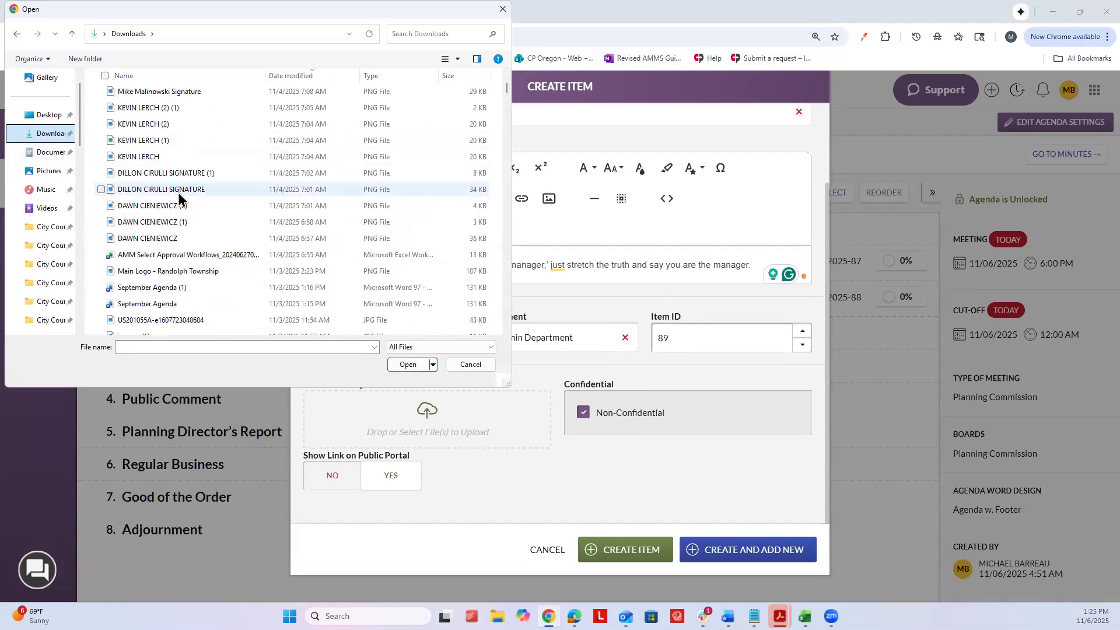
pyautogui.scroll(7, 178, 195)
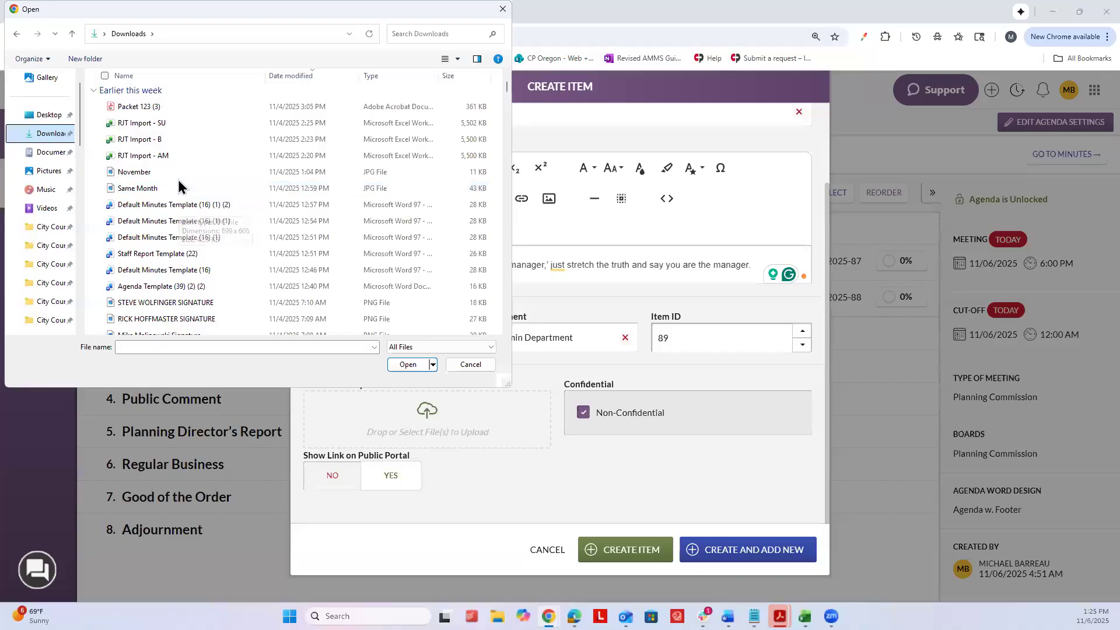
pyautogui.scroll(-5, 177, 189)
pyautogui.scroll(5, 176, 195)
pyautogui.scroll(-8, 175, 201)
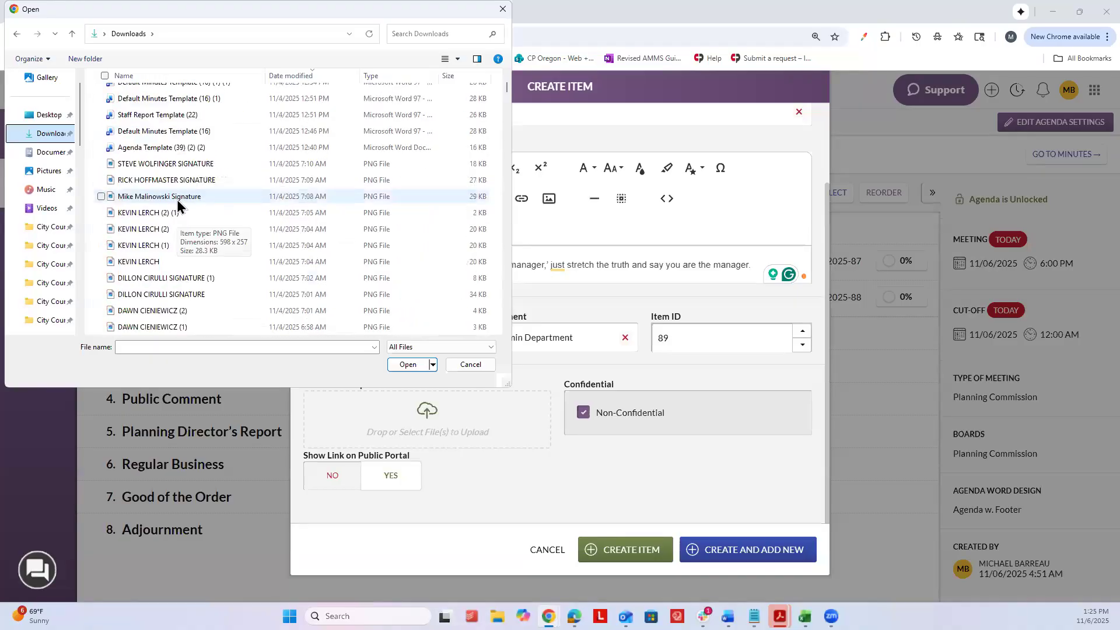
pyautogui.scroll(-2, 175, 204)
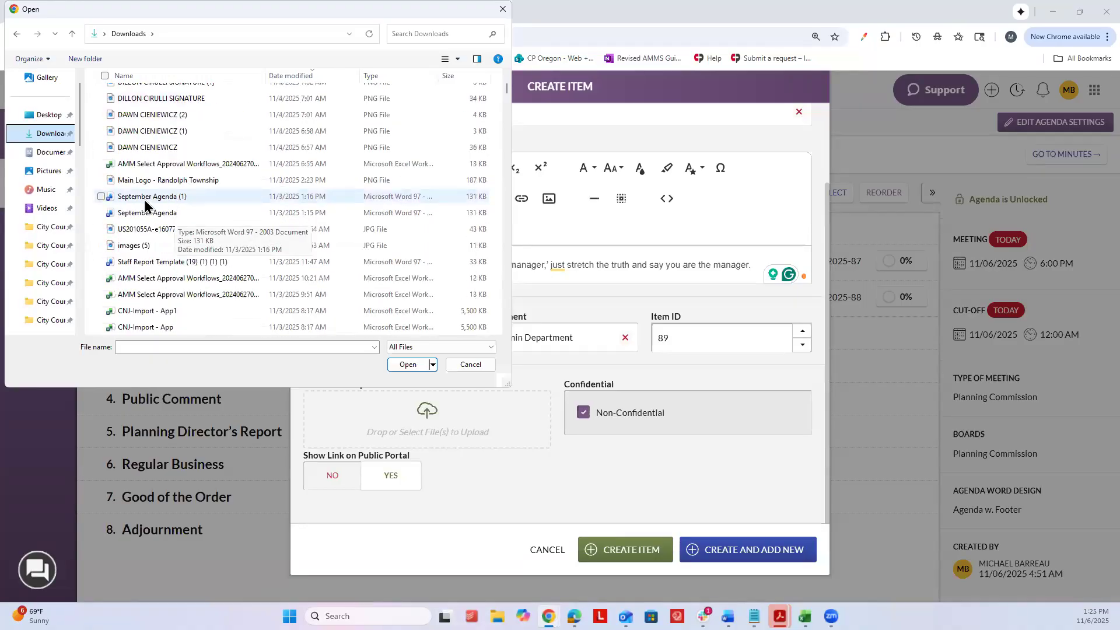
pyautogui.click(102, 229)
pyautogui.click(102, 246)
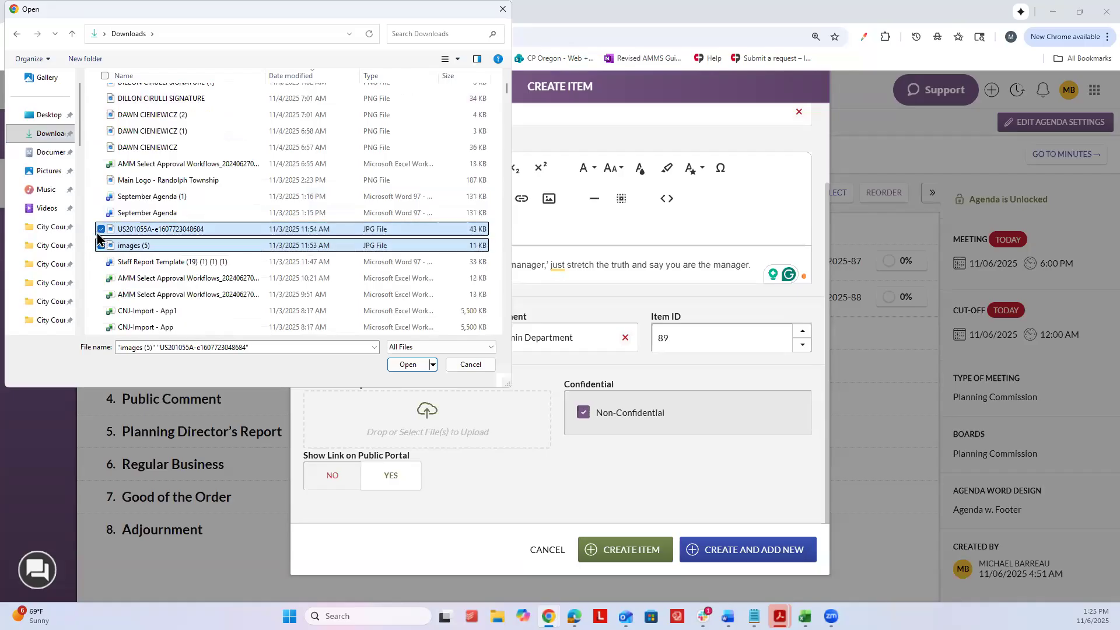
pyautogui.click(100, 229)
# Look through the older files in Downloads and then the Documents folder for suitable attachments
pyautogui.scroll(-8, 146, 256)
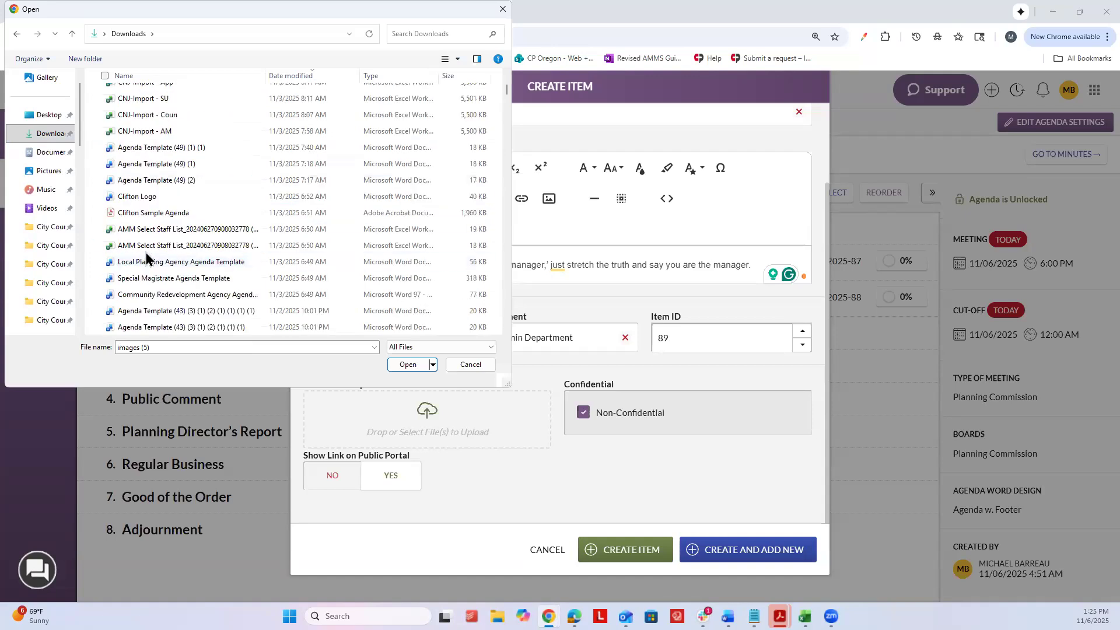
pyautogui.scroll(-3, 150, 255)
pyautogui.scroll(-4, 150, 253)
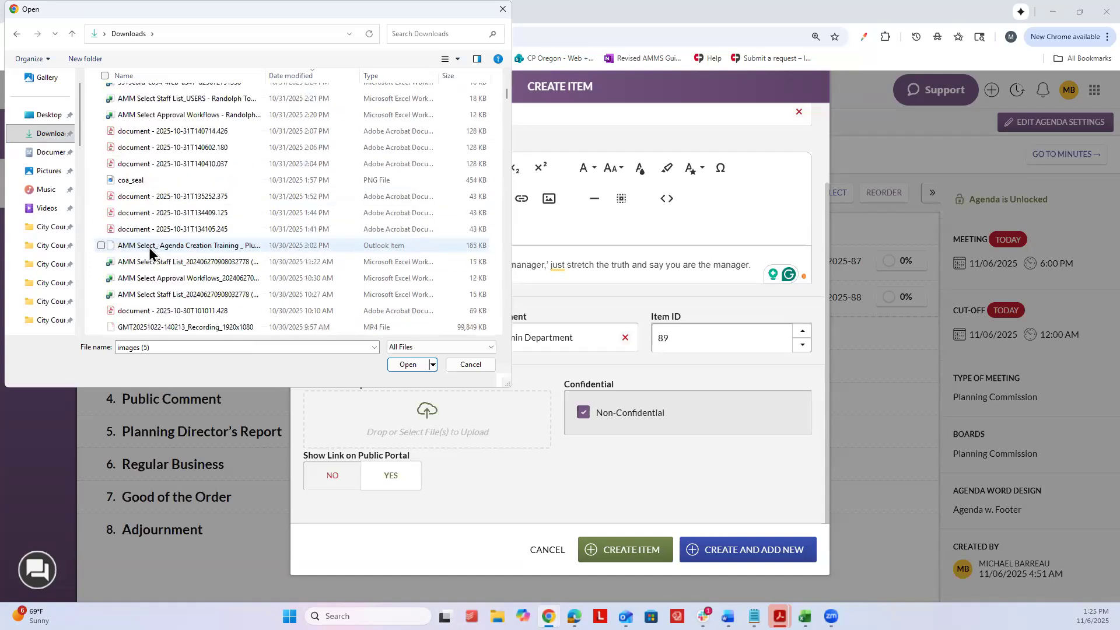
pyautogui.scroll(-10, 148, 249)
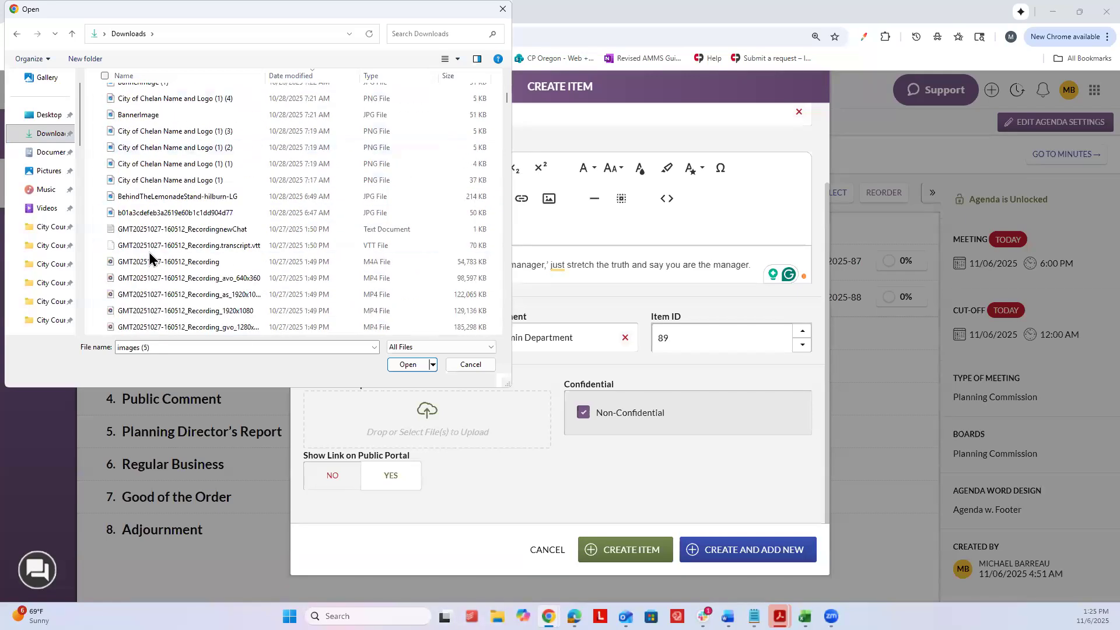
pyautogui.scroll(-10, 149, 258)
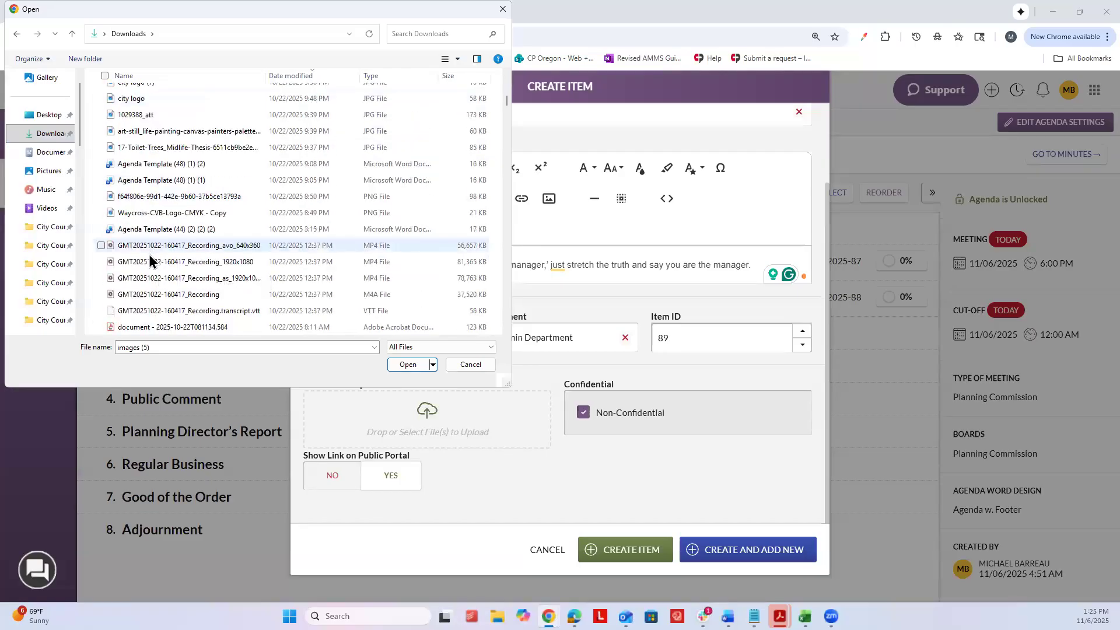
pyautogui.scroll(-10, 150, 259)
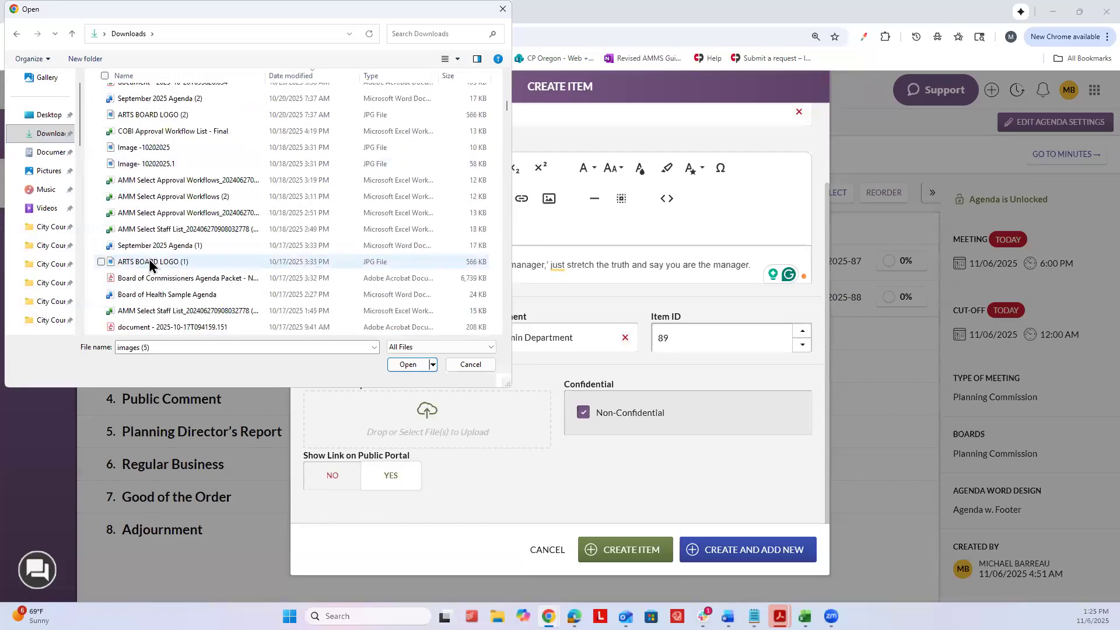
pyautogui.click(55, 152)
pyautogui.scroll(-5, 150, 222)
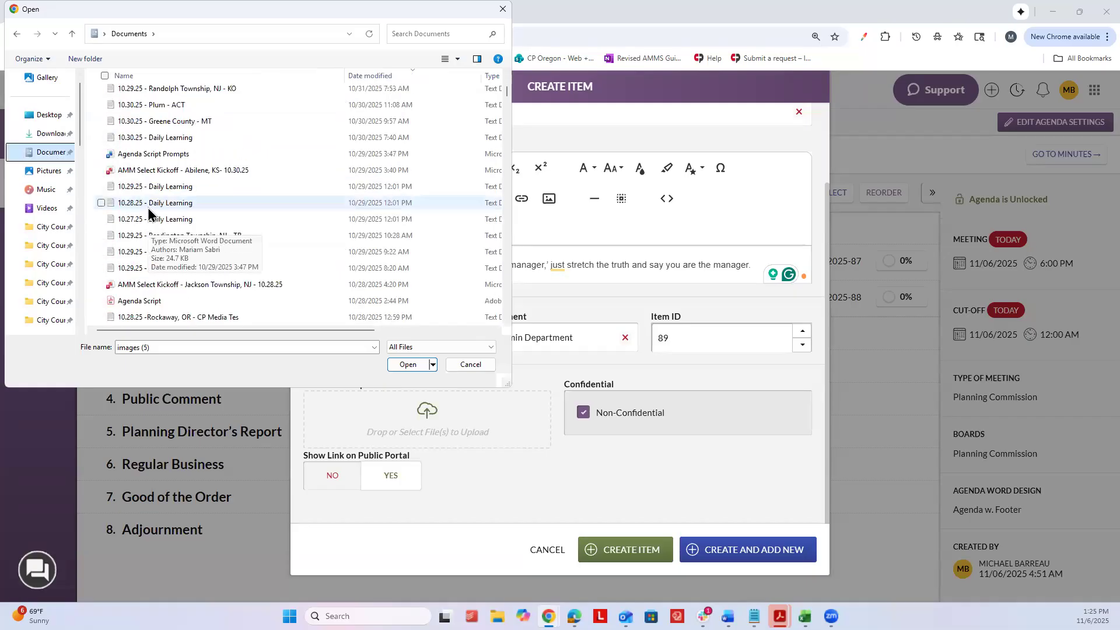
# Attach the November and Same Month JPG images from the Downloads folder to the new item
pyautogui.click(50, 135)
pyautogui.scroll(-6, 149, 187)
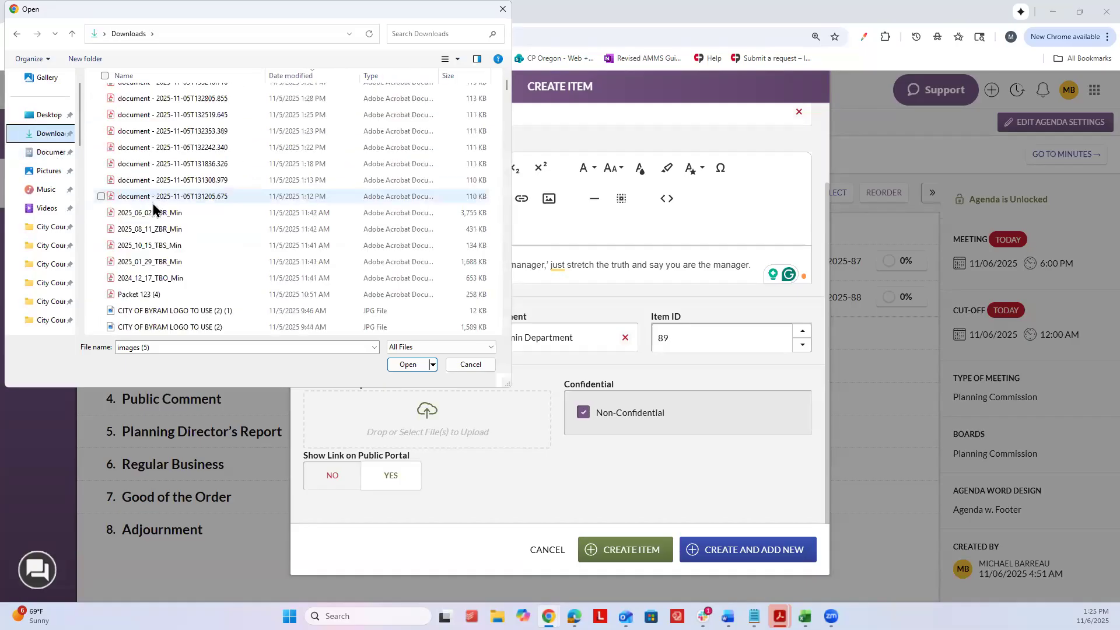
pyautogui.scroll(-5, 153, 201)
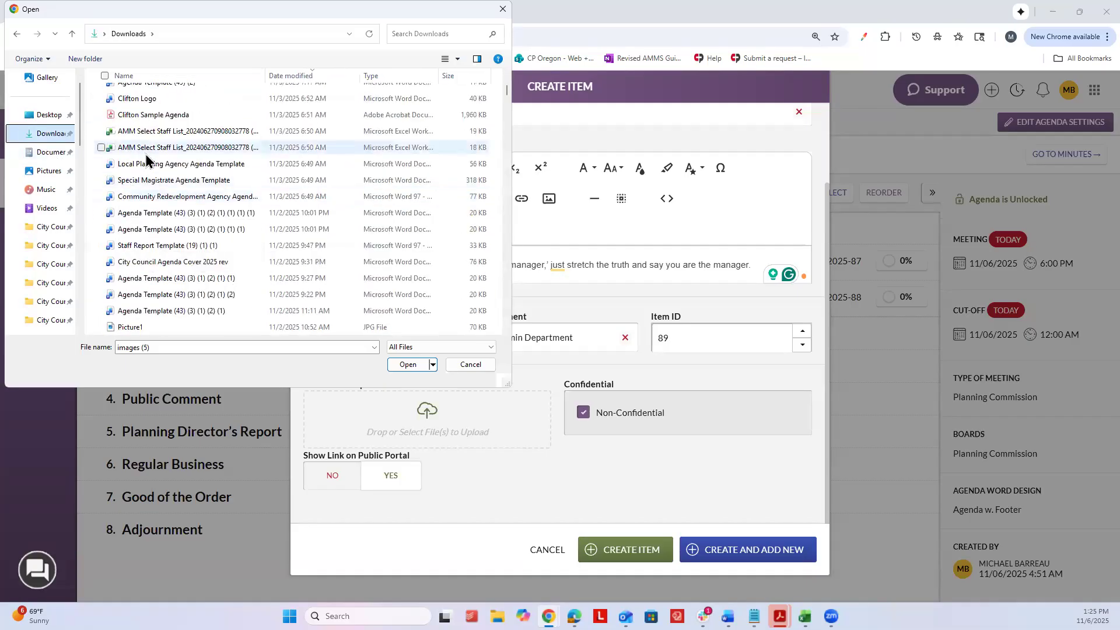
pyautogui.scroll(-9, 152, 210)
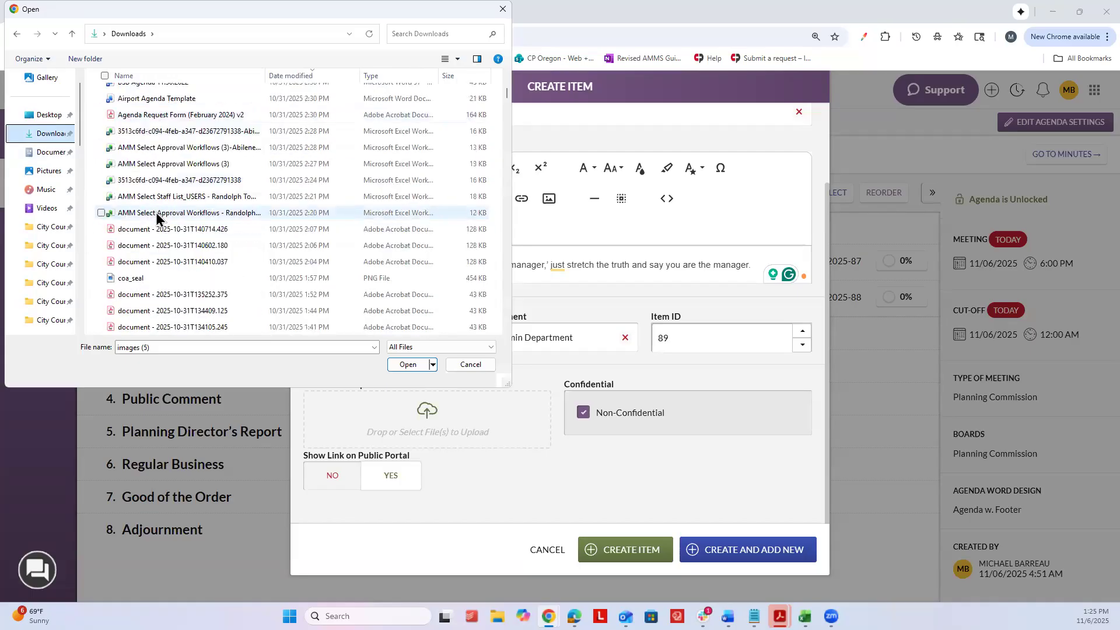
pyautogui.scroll(-7, 164, 232)
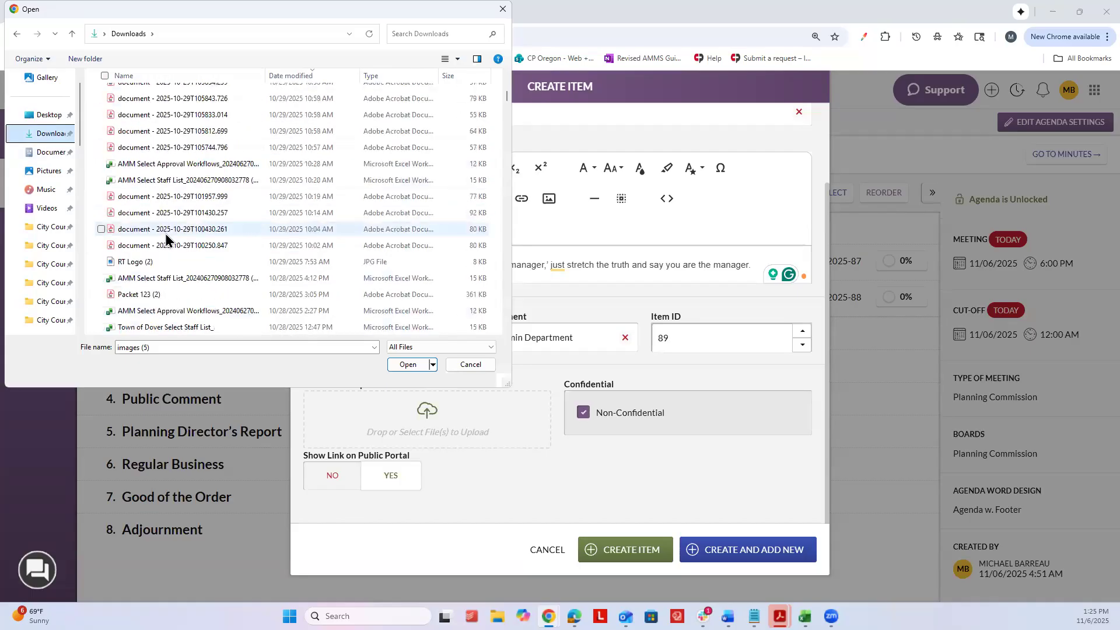
pyautogui.scroll(-1, 175, 210)
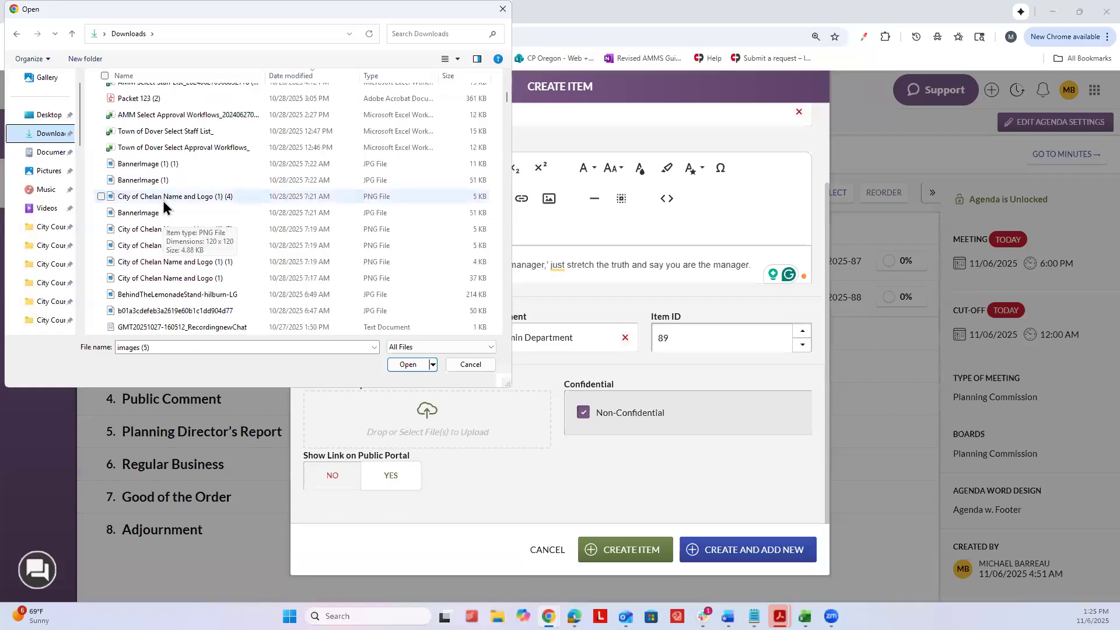
pyautogui.scroll(10, 181, 216)
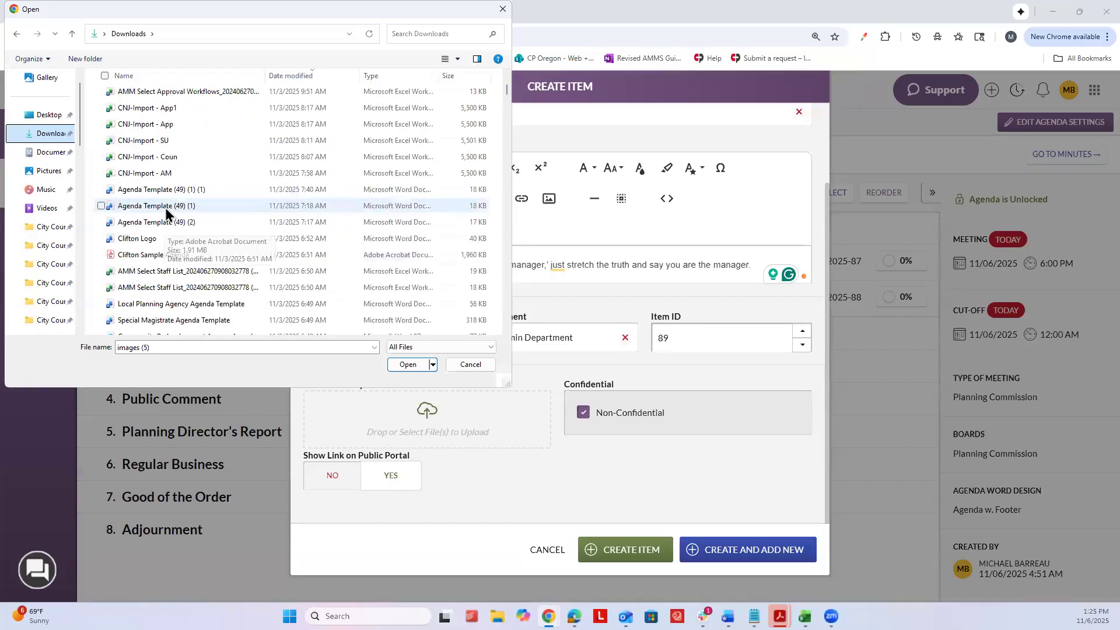
pyautogui.scroll(5, 170, 204)
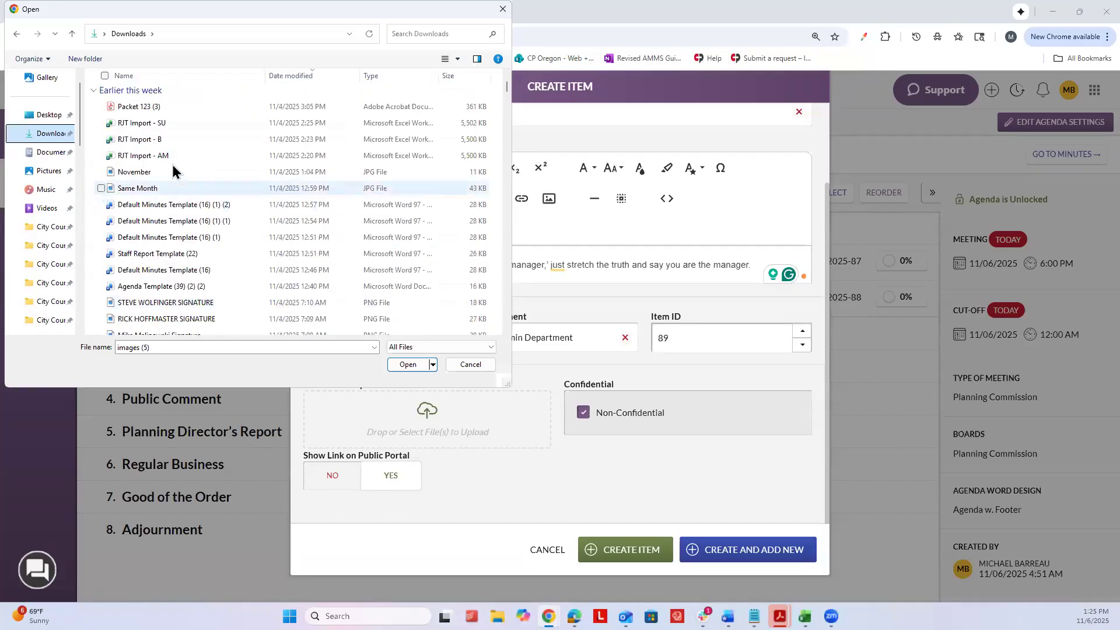
pyautogui.scroll(3, 151, 145)
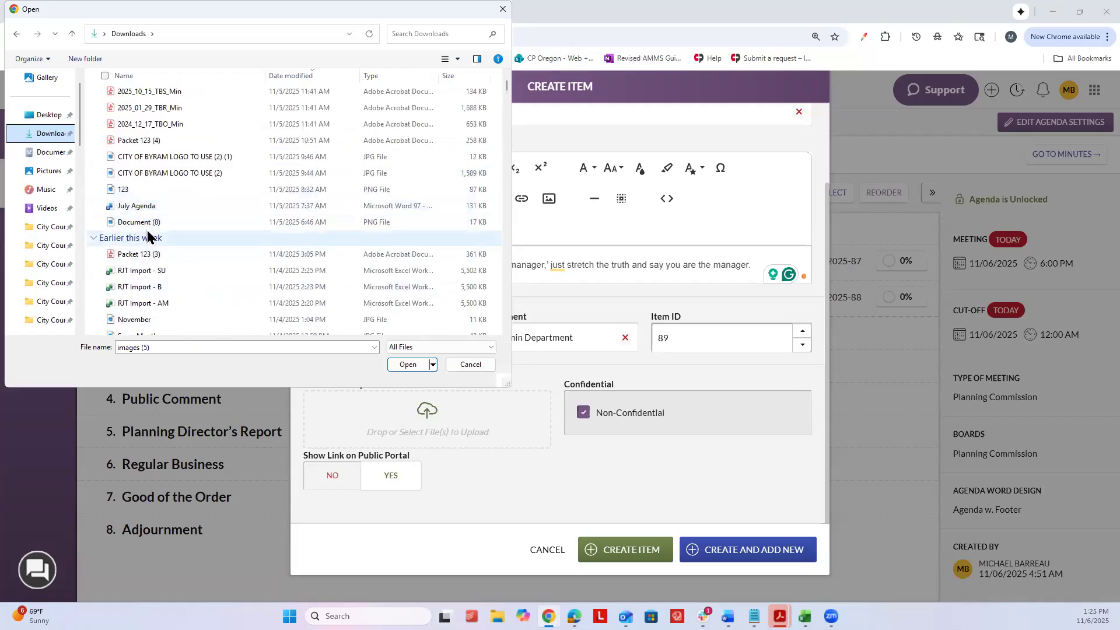
pyautogui.scroll(-1, 150, 233)
pyautogui.scroll(-2, 149, 233)
pyautogui.click(101, 181)
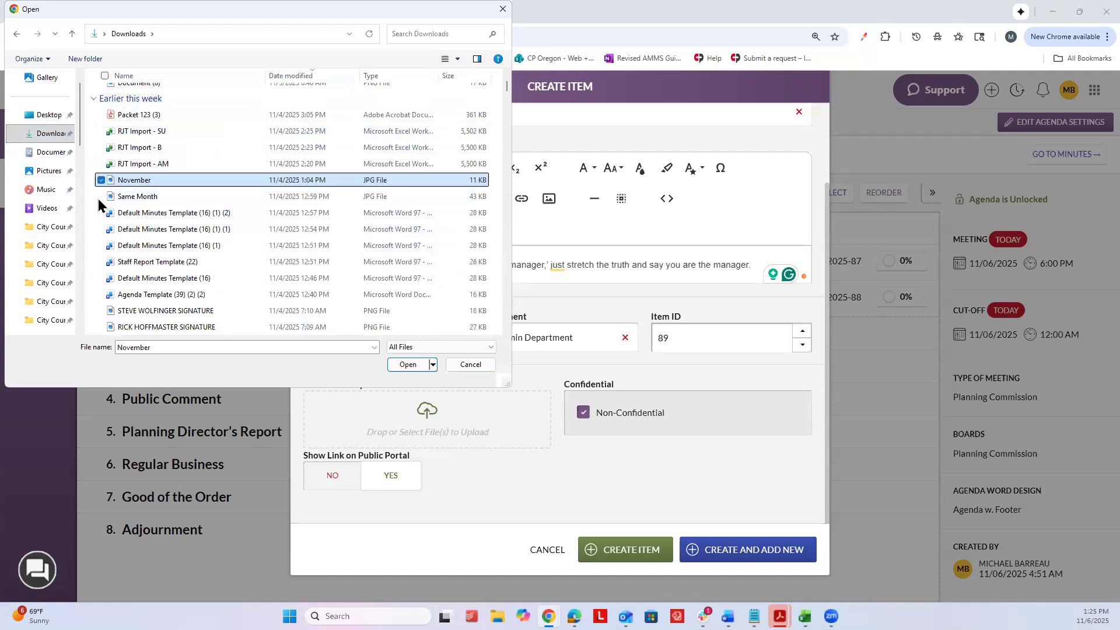
pyautogui.click(101, 197)
pyautogui.click(411, 364)
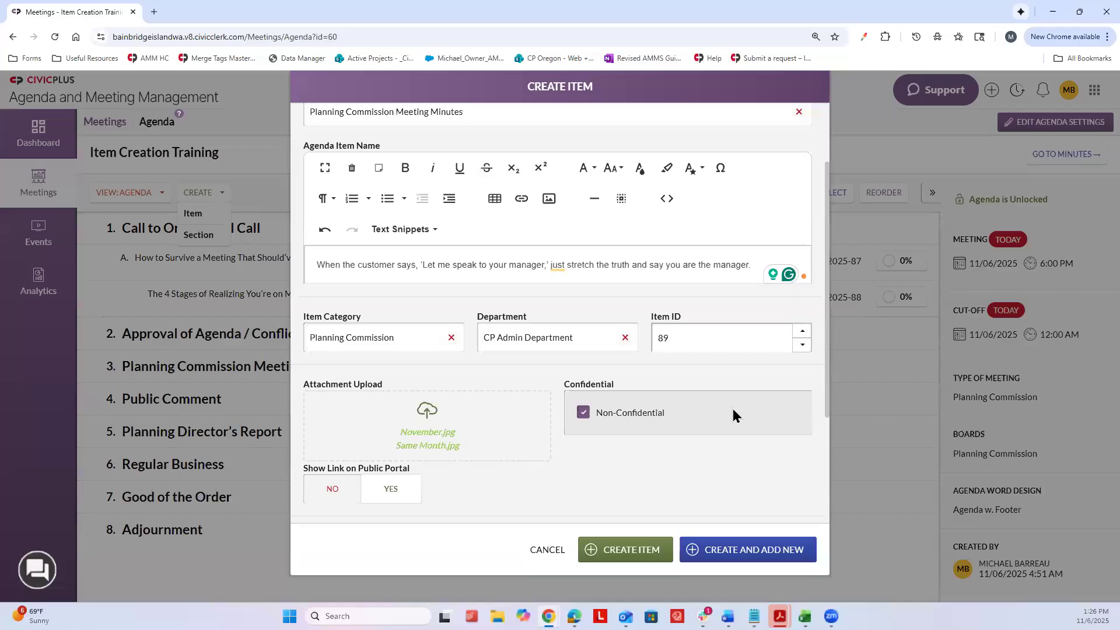
# Switch the option for showing the attachments' link on the public portal to No and back to Yes
pyautogui.scroll(-2, 525, 395)
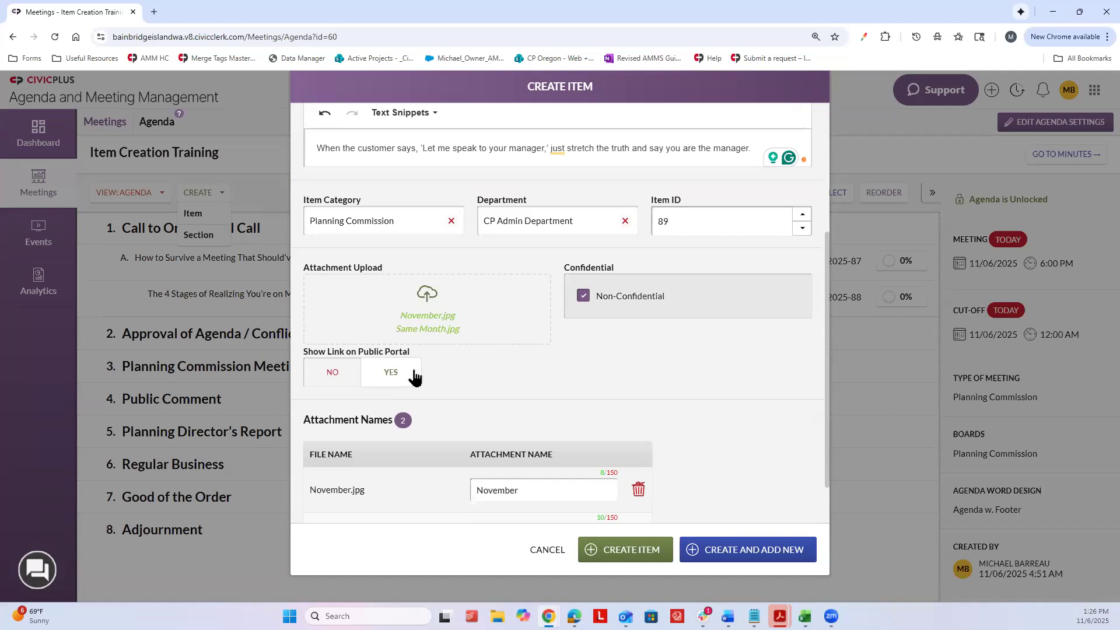
pyautogui.click(334, 385)
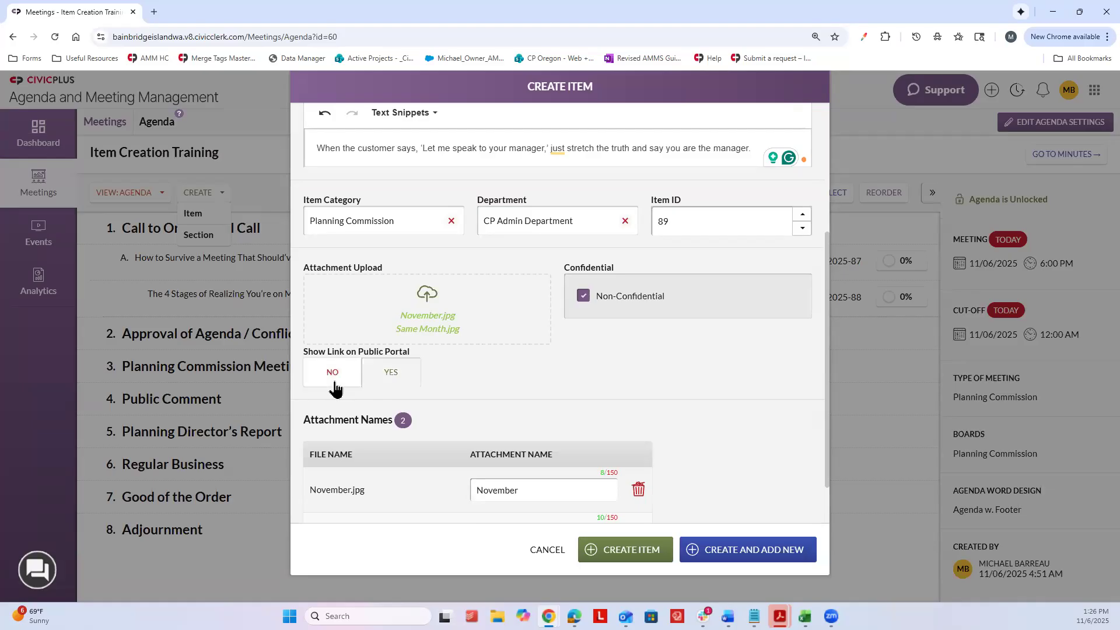
pyautogui.click(389, 378)
pyautogui.scroll(-1, 352, 387)
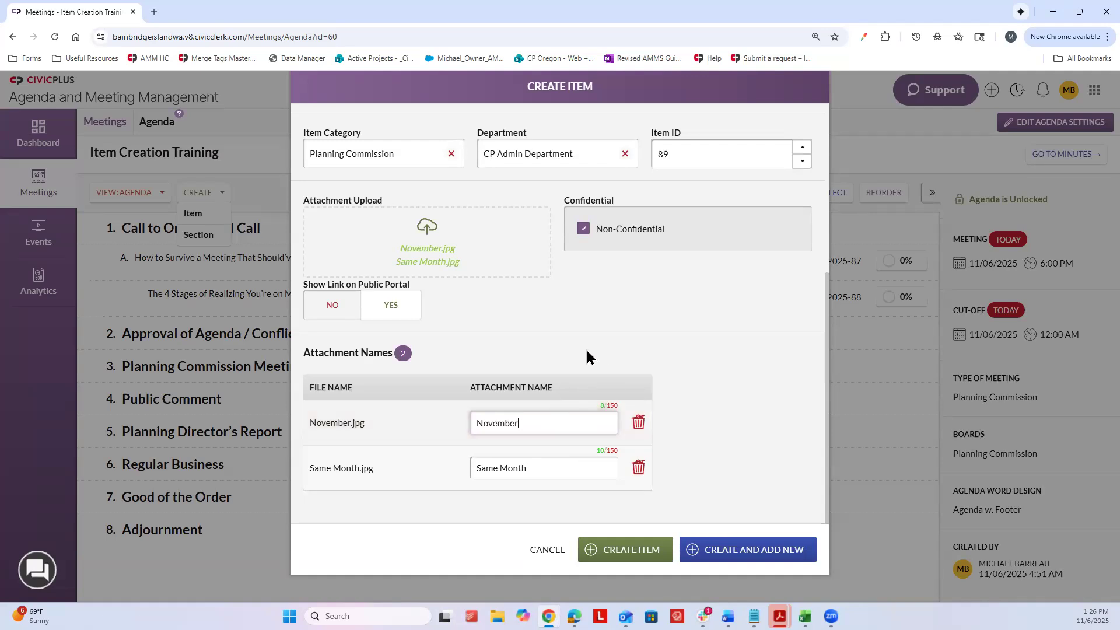
# Review the completed item form from the agenda section down to the attachment names and create the item
pyautogui.hotkey('ctrl', '-')
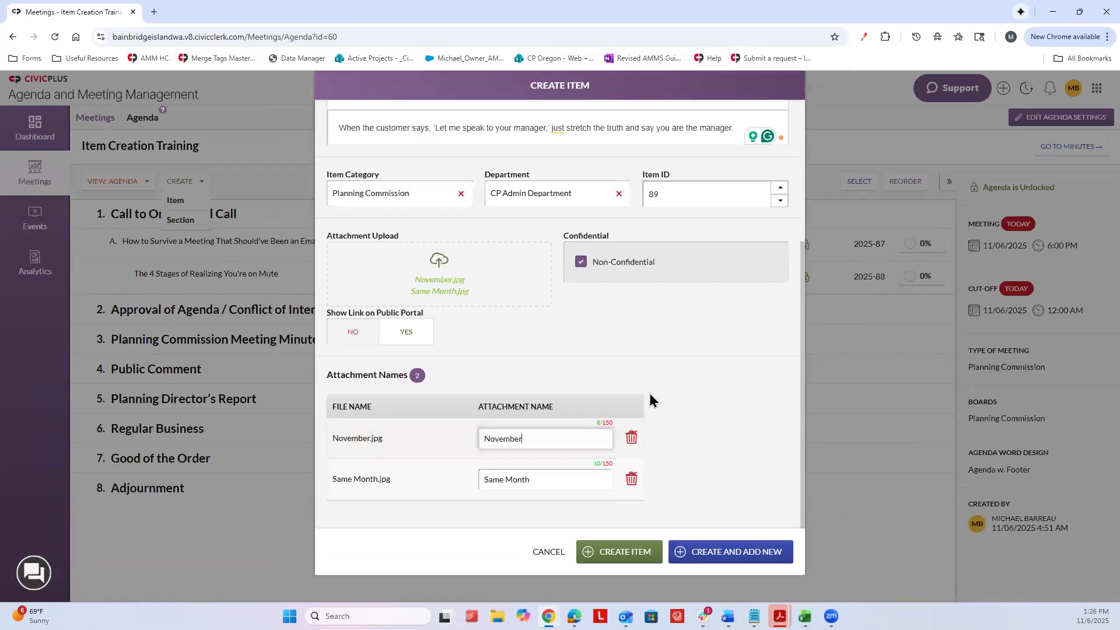
pyautogui.scroll(5, 636, 370)
pyautogui.hotkey('ctrl', '-')
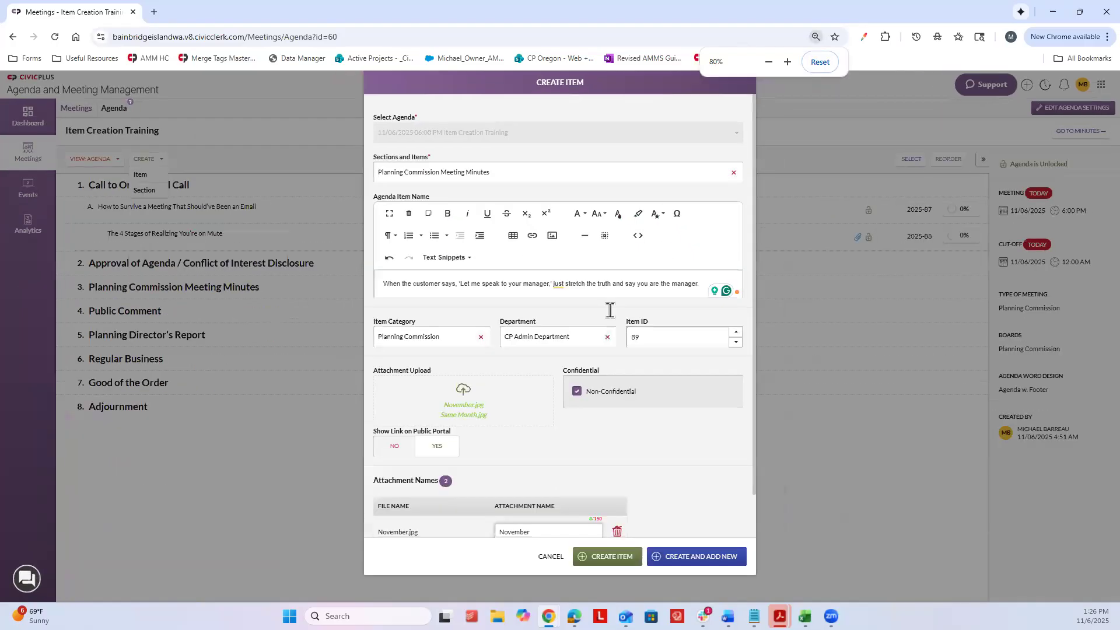
pyautogui.hotkey('ctrl', '+')
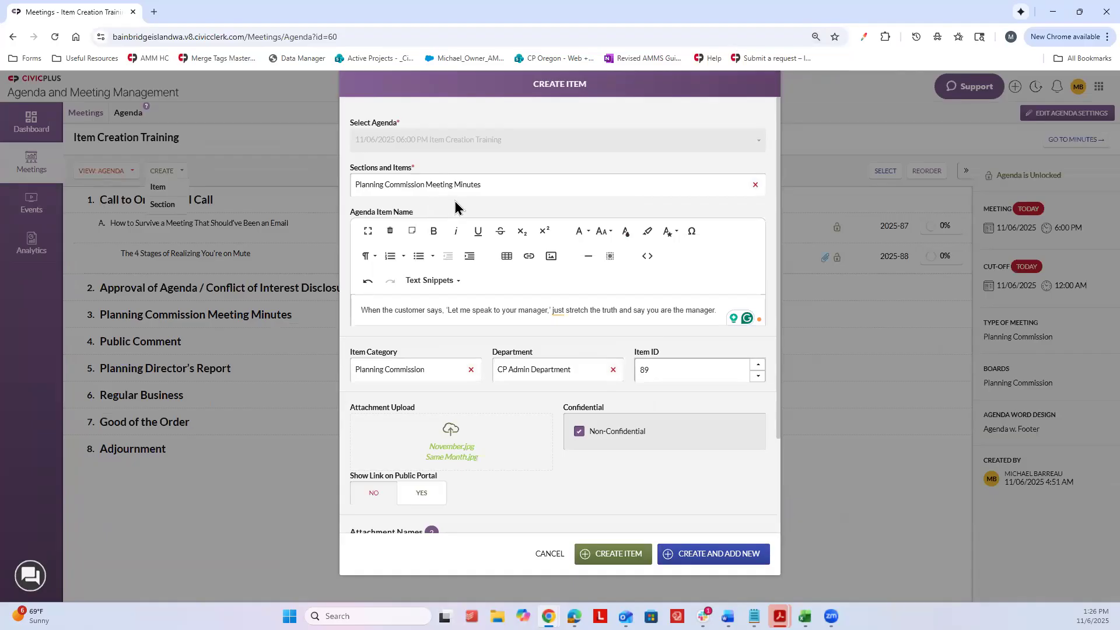
pyautogui.scroll(-2, 477, 227)
pyautogui.scroll(2, 479, 236)
pyautogui.scroll(-1, 561, 241)
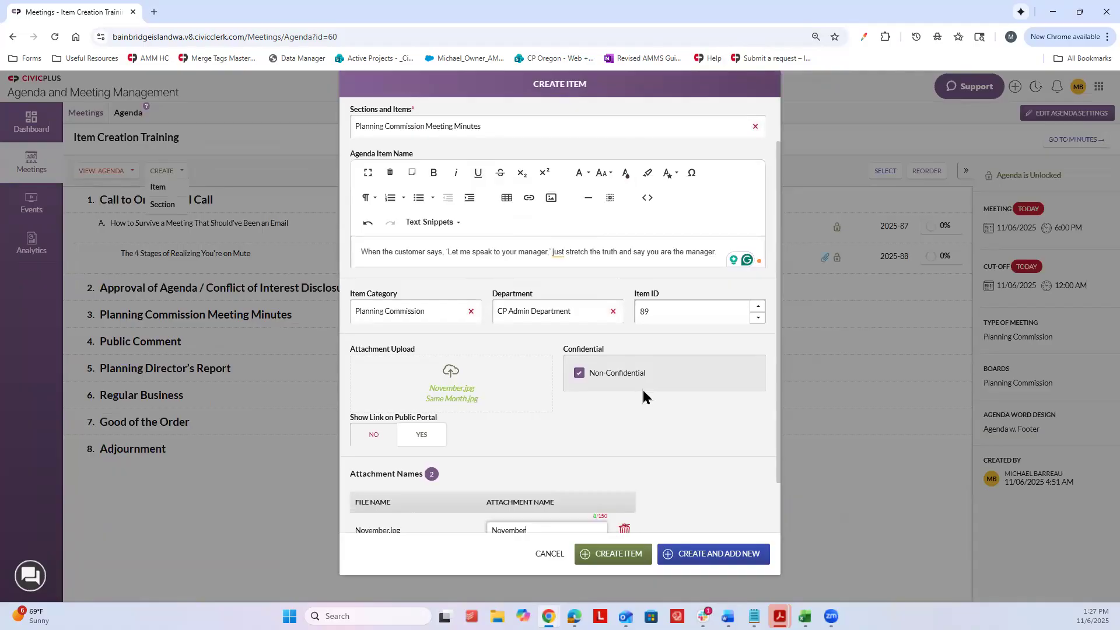
pyautogui.scroll(-1, 624, 443)
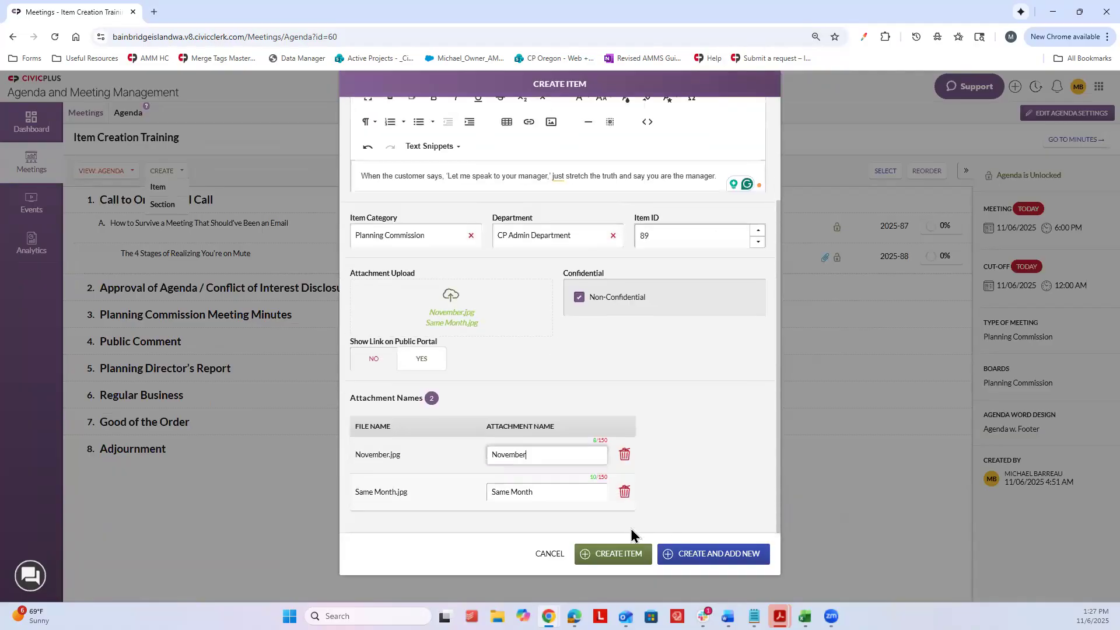
pyautogui.click(601, 564)
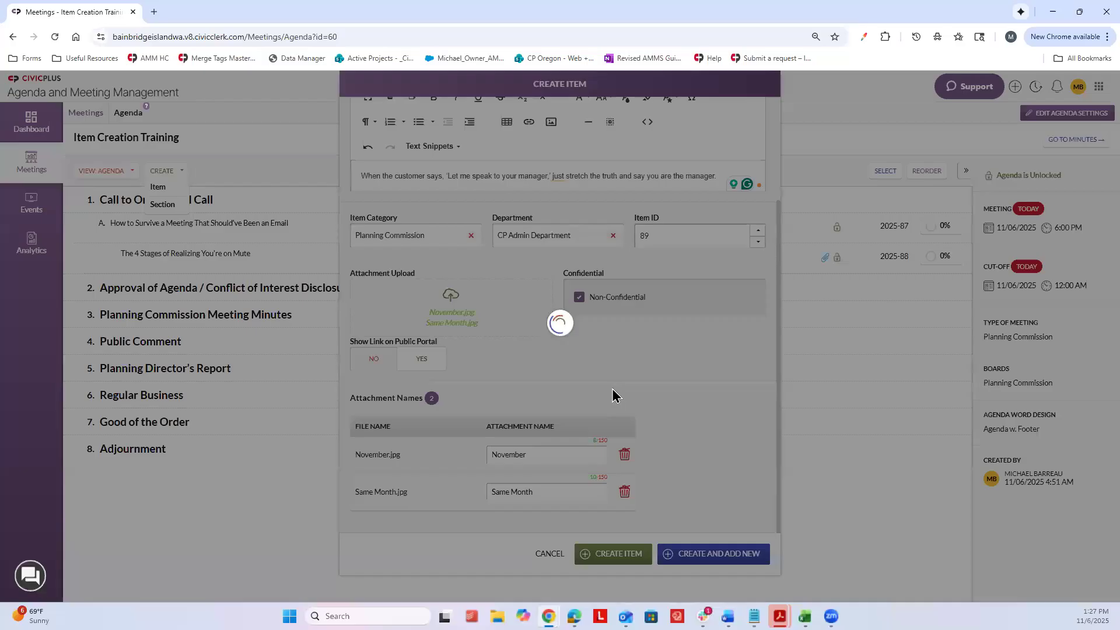
pyautogui.hotkey('ctrl', '+')
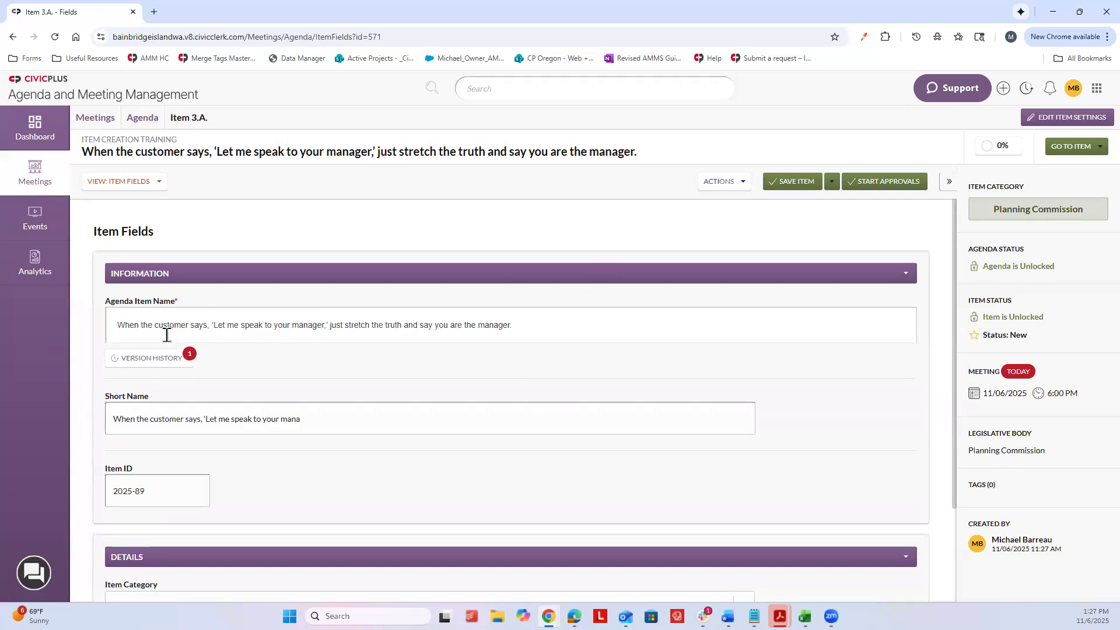
# Append "123" to the end of the agenda item name and save the item
pyautogui.click(324, 326)
pyautogui.click(568, 381)
pyautogui.write('1')
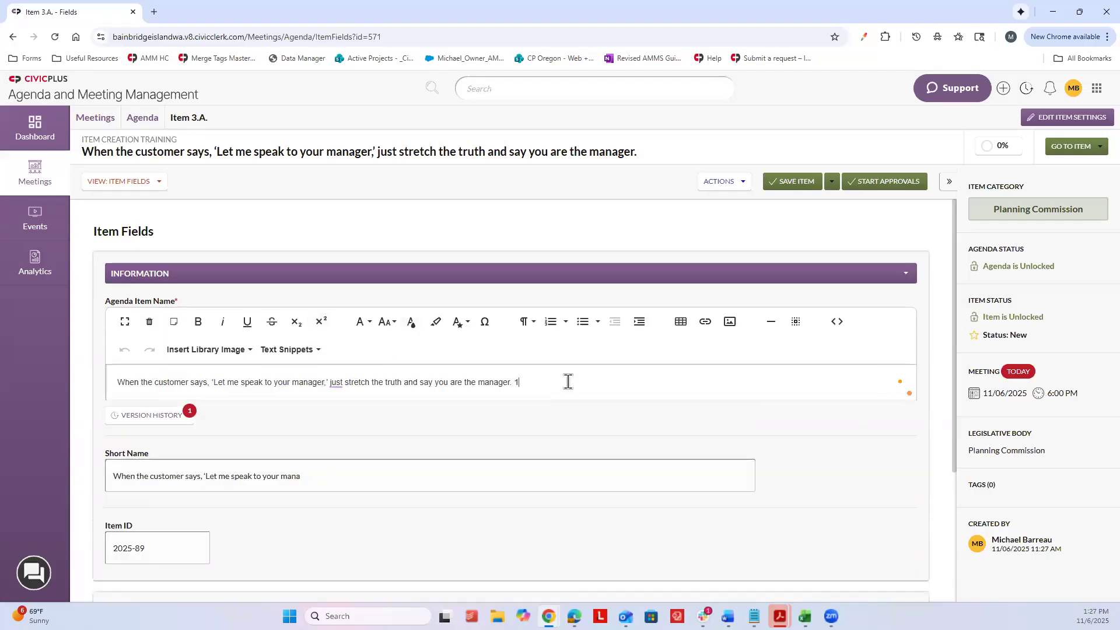
pyautogui.write('23')
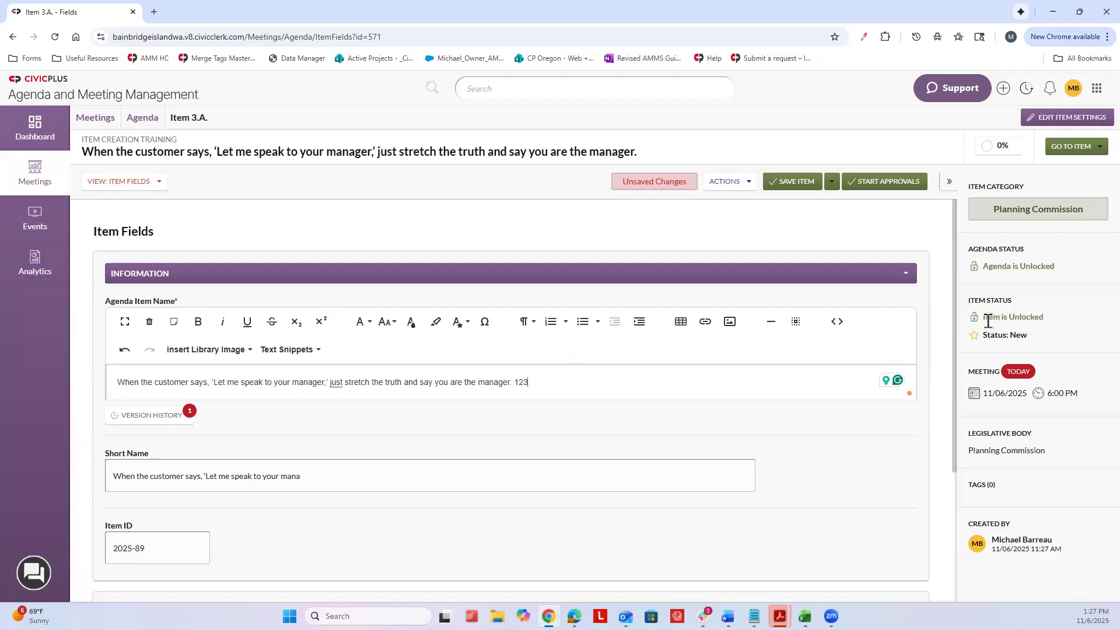
pyautogui.moveTo(990, 322); pyautogui.dragTo(1047, 323)
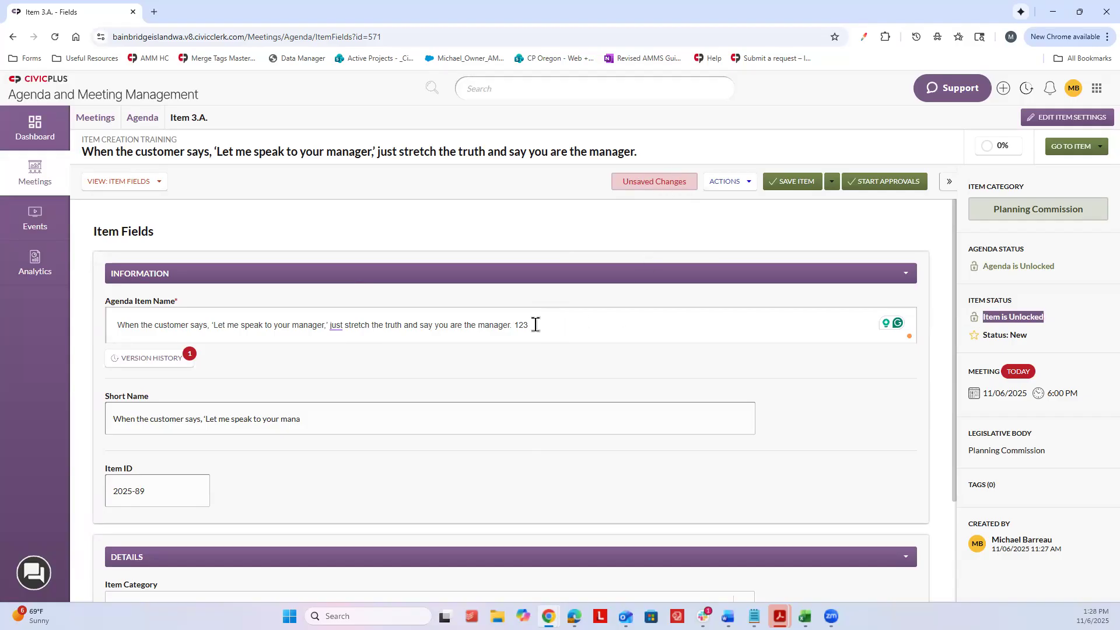
pyautogui.click(778, 184)
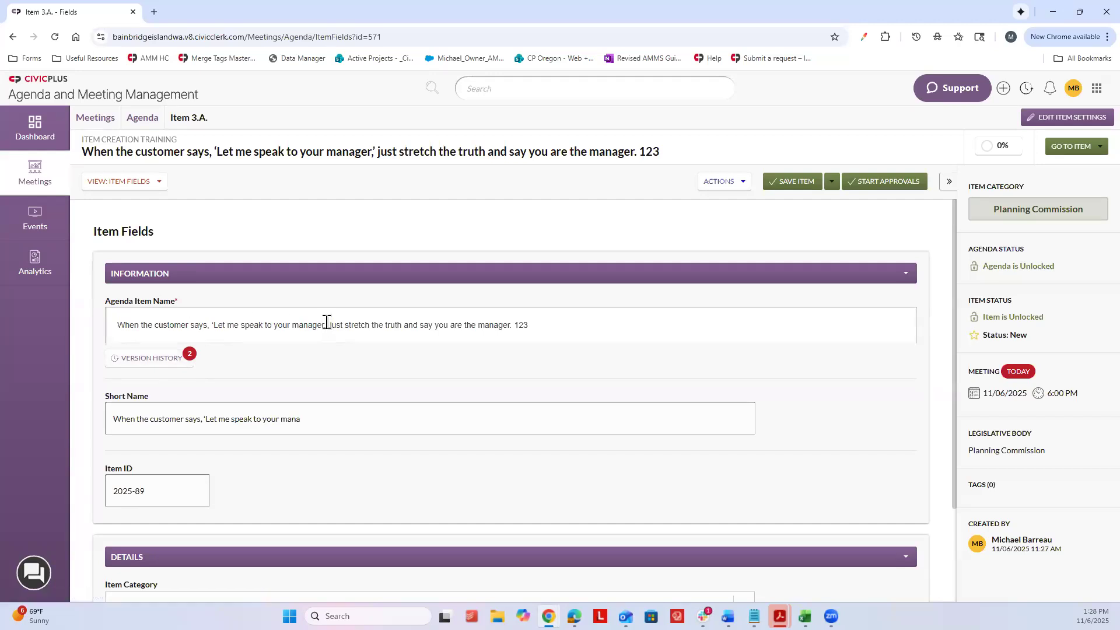
# Examine the saved item's fields, including its name, version history, short name, item ID, category and department
pyautogui.hotkey('ctrl', '+')
pyautogui.hotkey('ctrl', '+')
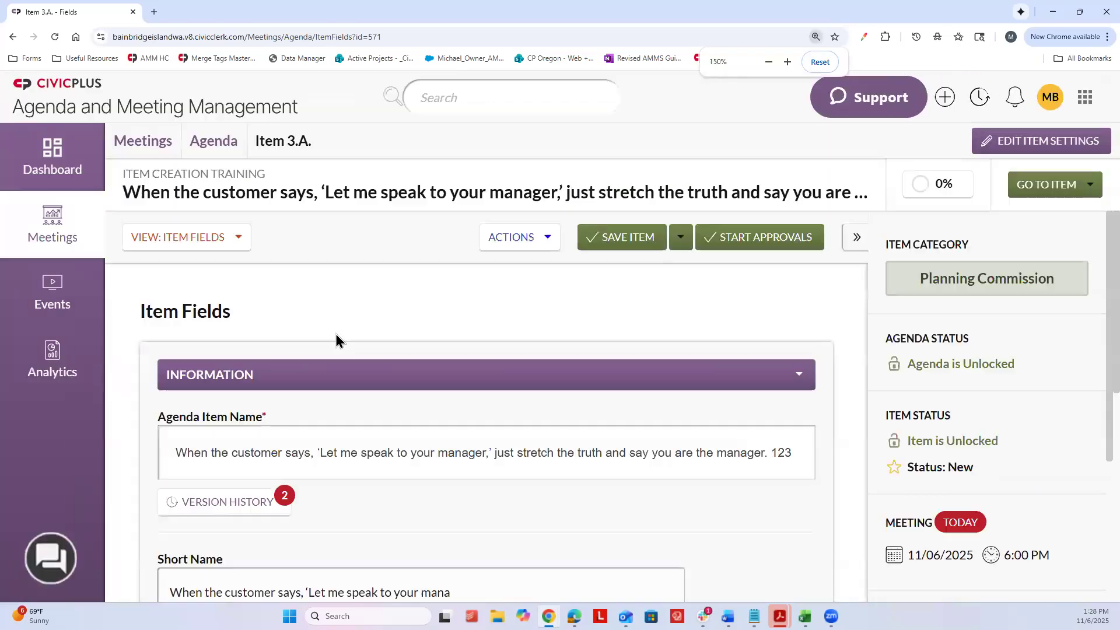
pyautogui.scroll(-1, 343, 337)
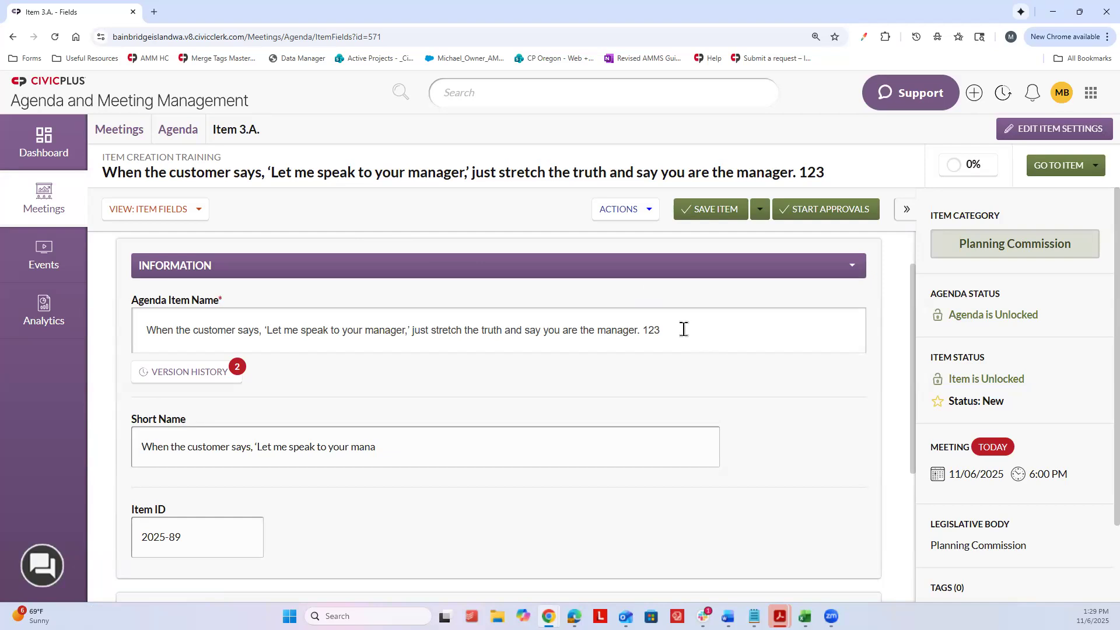
pyautogui.click(612, 335)
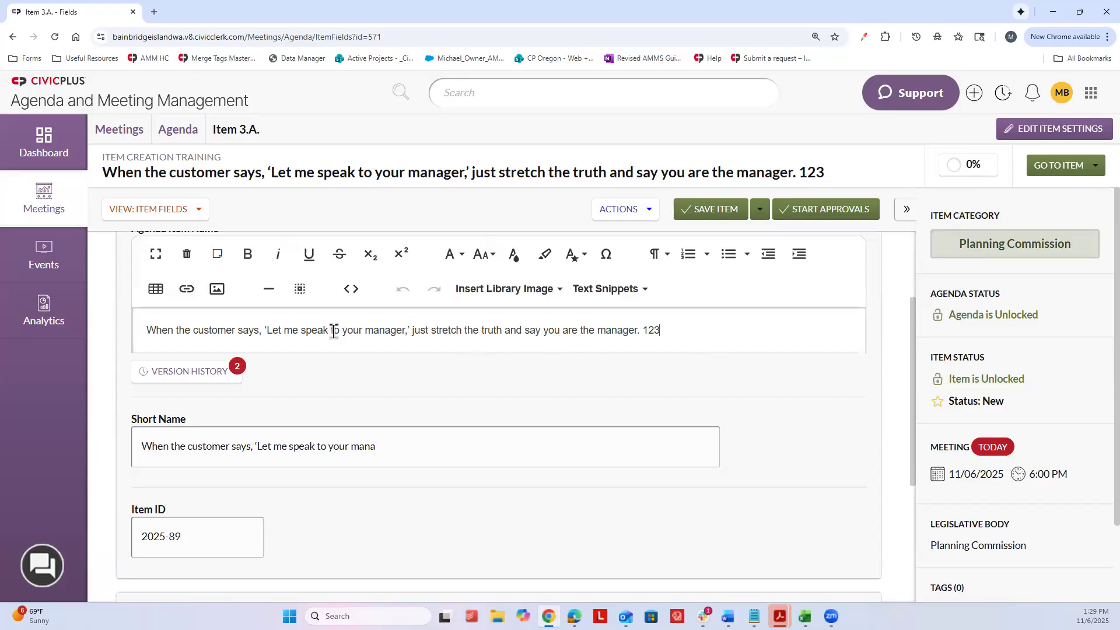
pyautogui.moveTo(662, 331); pyautogui.dragTo(133, 333)
pyautogui.click(747, 337)
pyautogui.scroll(-1, 334, 332)
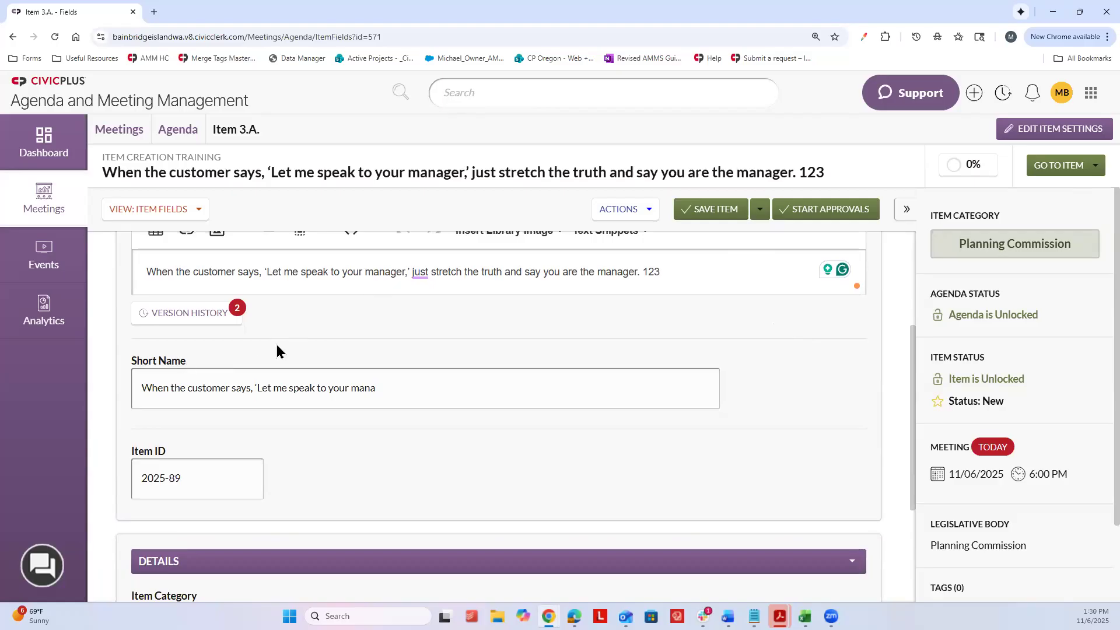
pyautogui.scroll(1, 378, 348)
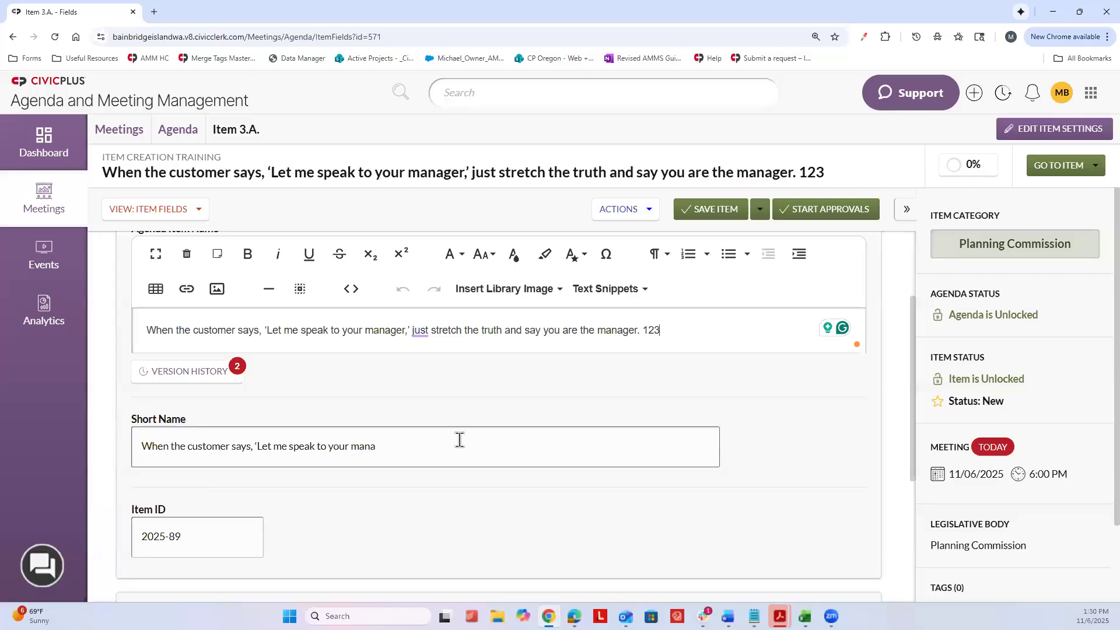
pyautogui.scroll(-1, 533, 365)
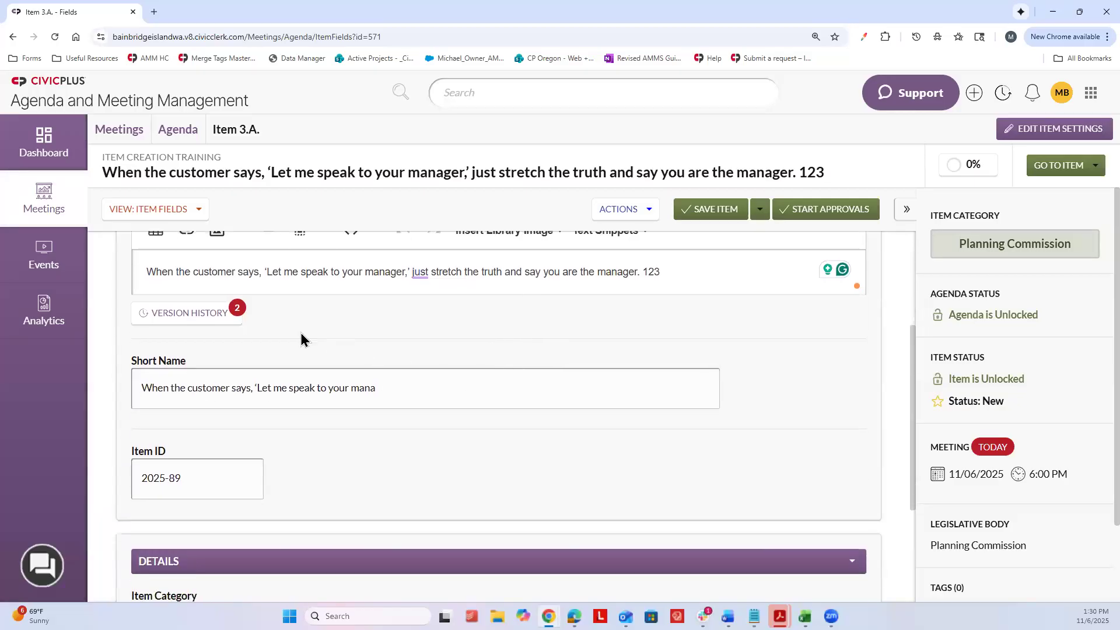
pyautogui.scroll(-1, 333, 361)
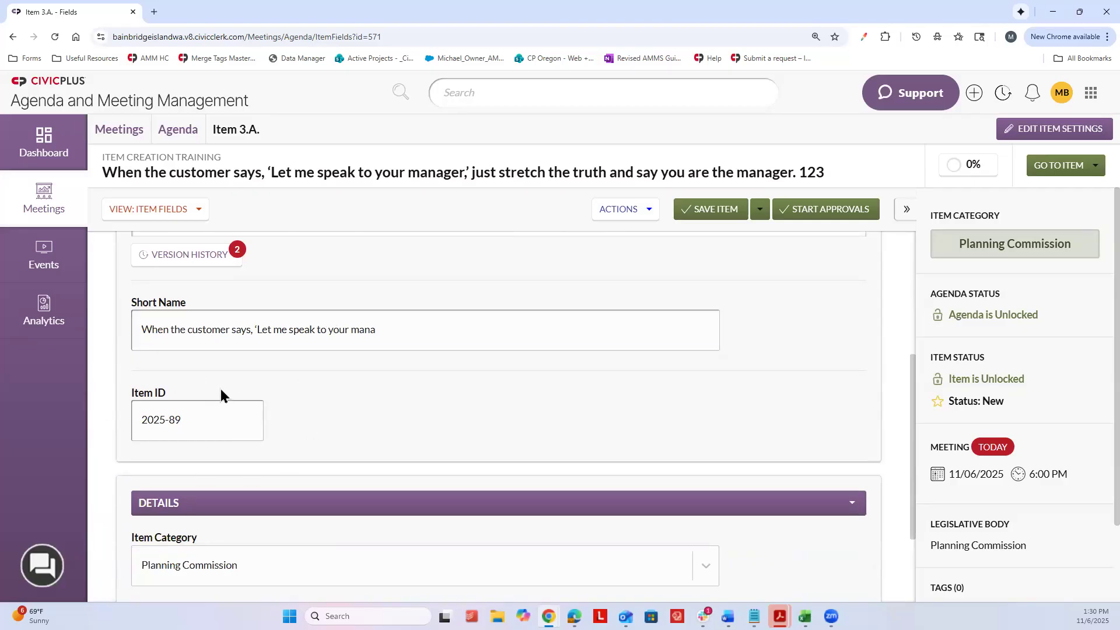
pyautogui.scroll(-1, 217, 405)
pyautogui.scroll(-1, 231, 385)
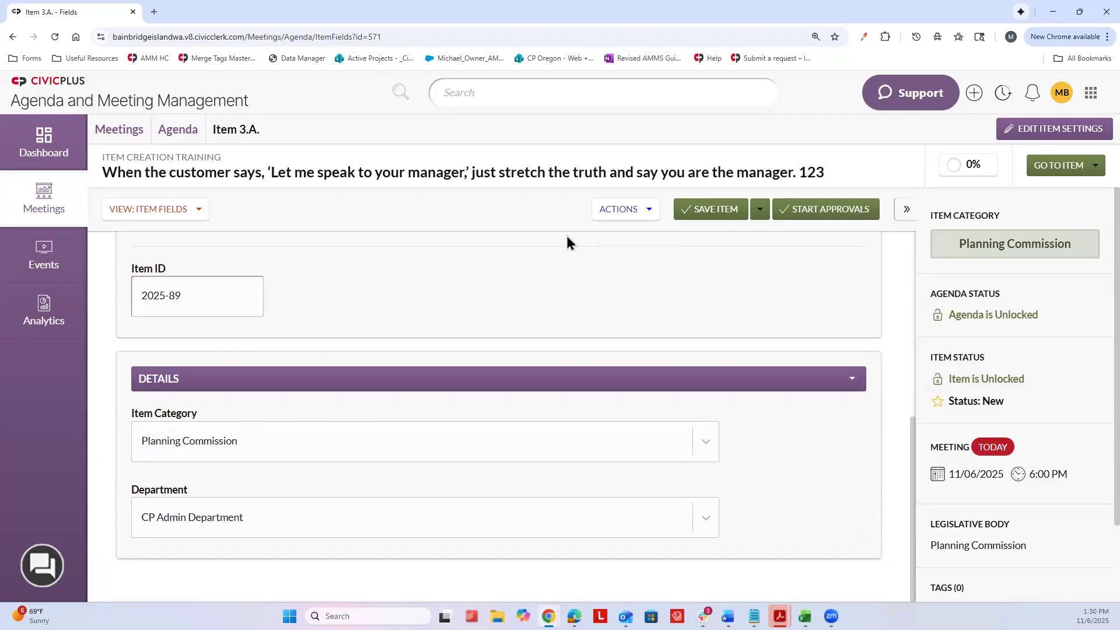
pyautogui.scroll(3, 549, 257)
pyautogui.scroll(1, 531, 261)
pyautogui.scroll(-1, 528, 261)
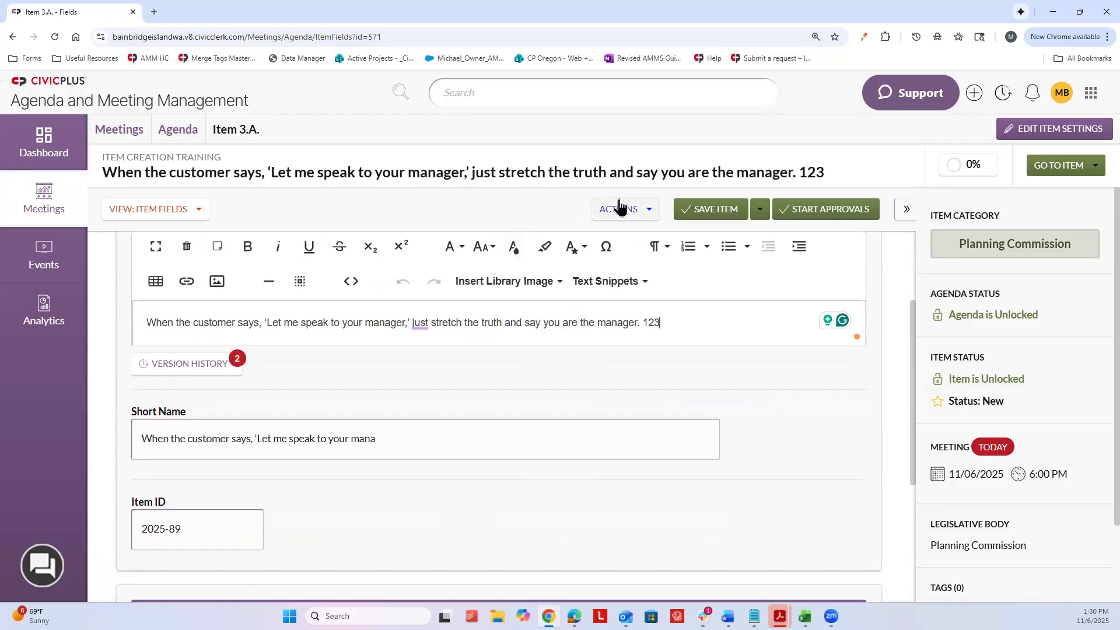
# Duplicate the item's browser tab and start a new agenda from the Meetings page in the duplicate
pyautogui.rightClick(46, 19)
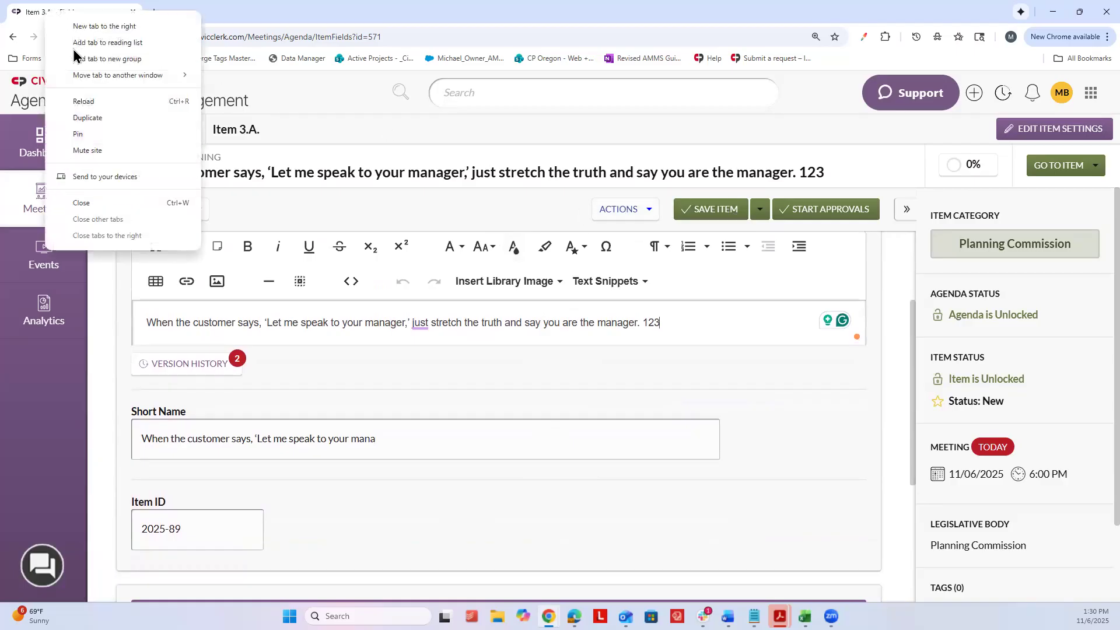
pyautogui.click(88, 118)
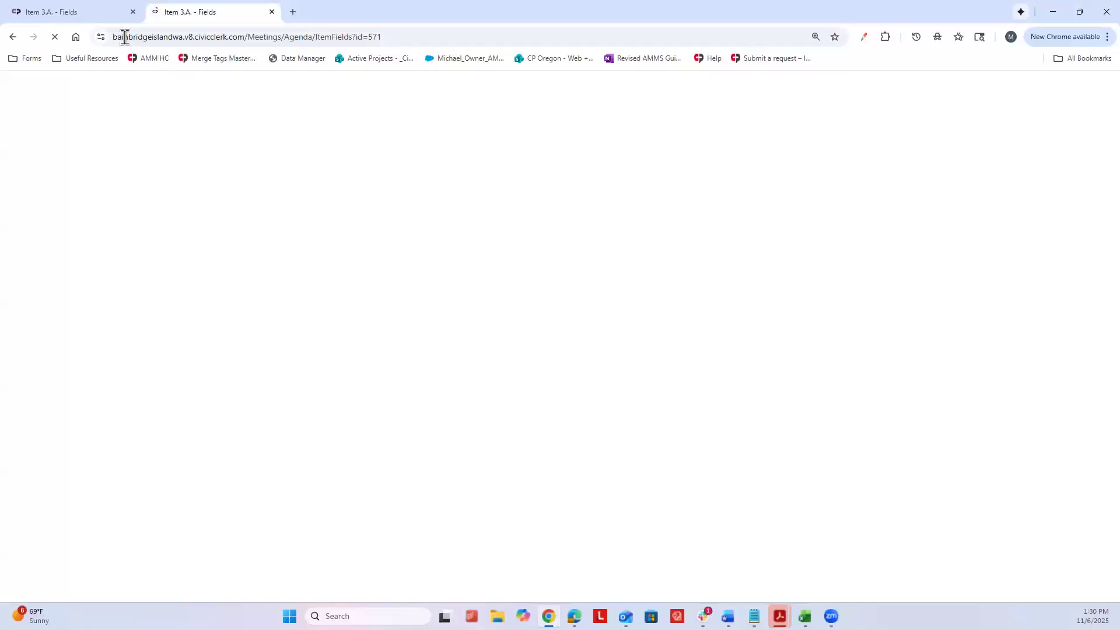
pyautogui.click(47, 200)
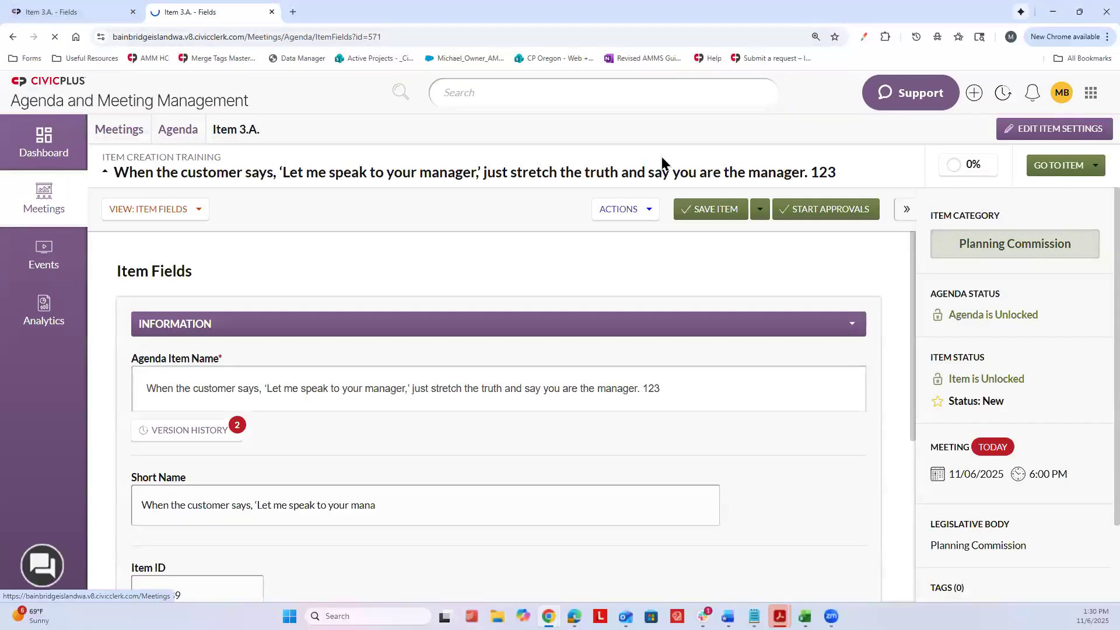
pyautogui.click(1021, 134)
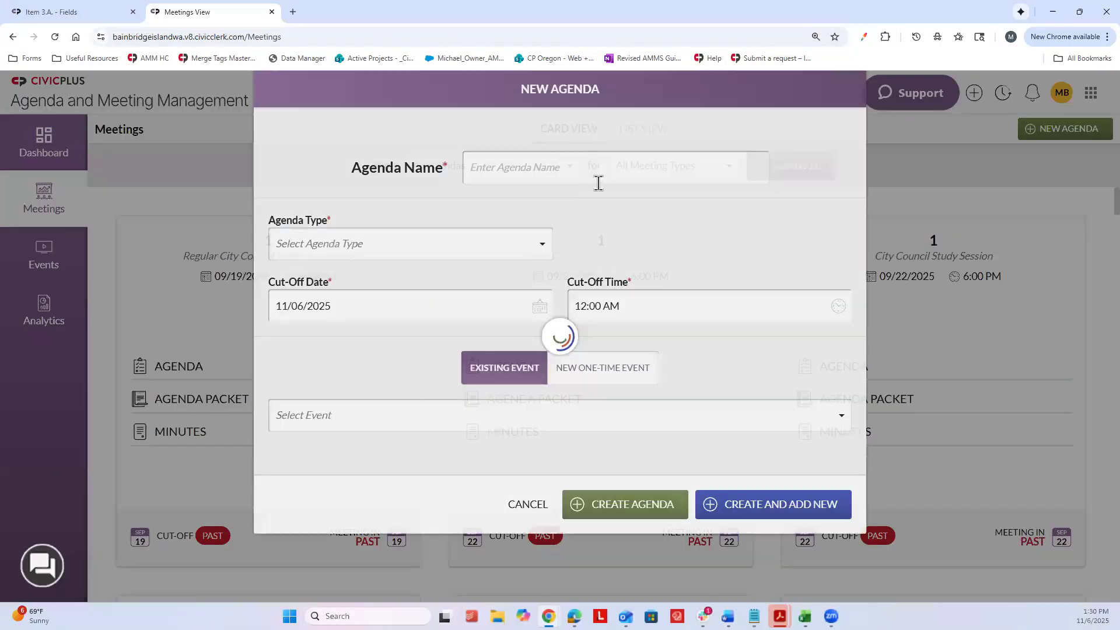
# Name the new agenda "Item Creation Training #2"
pyautogui.click(598, 178)
pyautogui.write('Item Creation Tra')
pyautogui.press('BackSpace')
pyautogui.press('BackSpace')
pyautogui.write('raining')
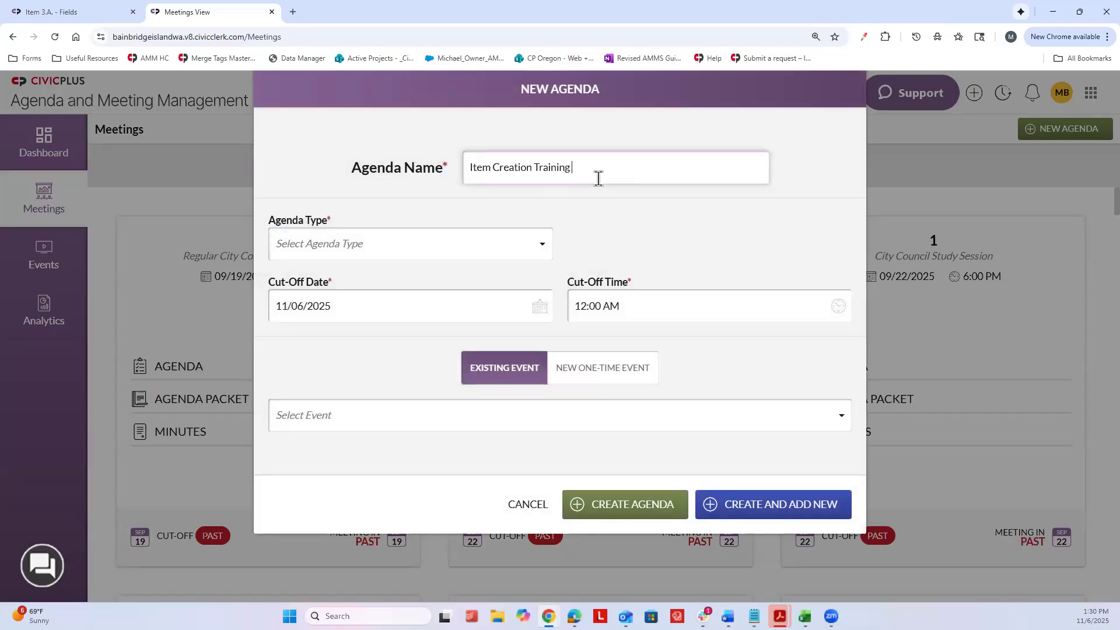
pyautogui.write(' #2')
# Create the agenda as a Regular City Council Business Meeting with a new one-time event
pyautogui.click(476, 257)
pyautogui.click(424, 323)
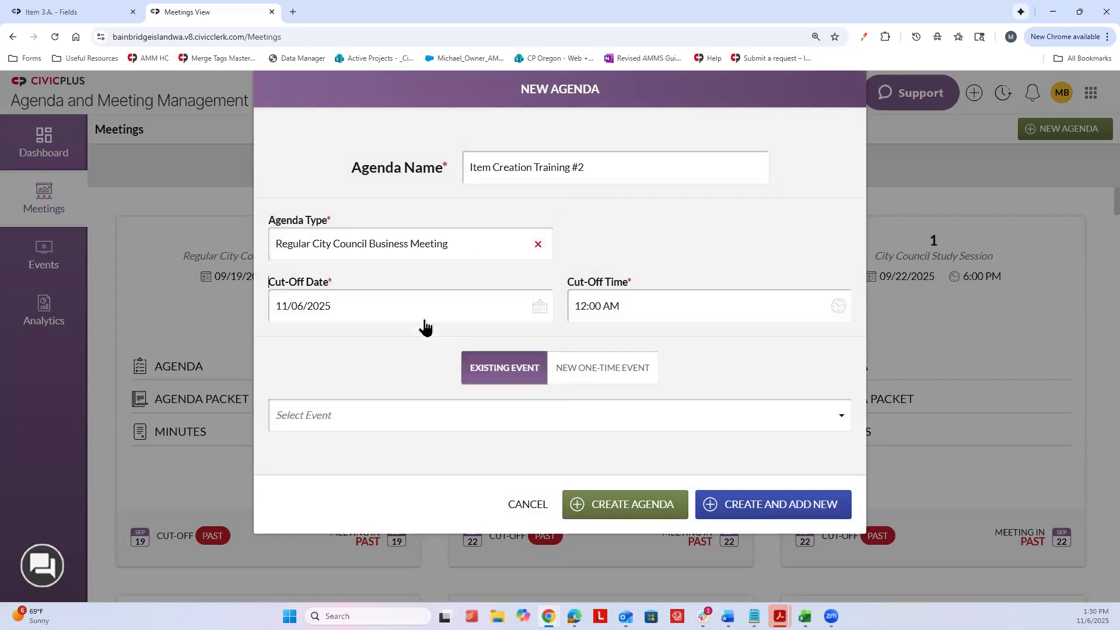
pyautogui.click(589, 379)
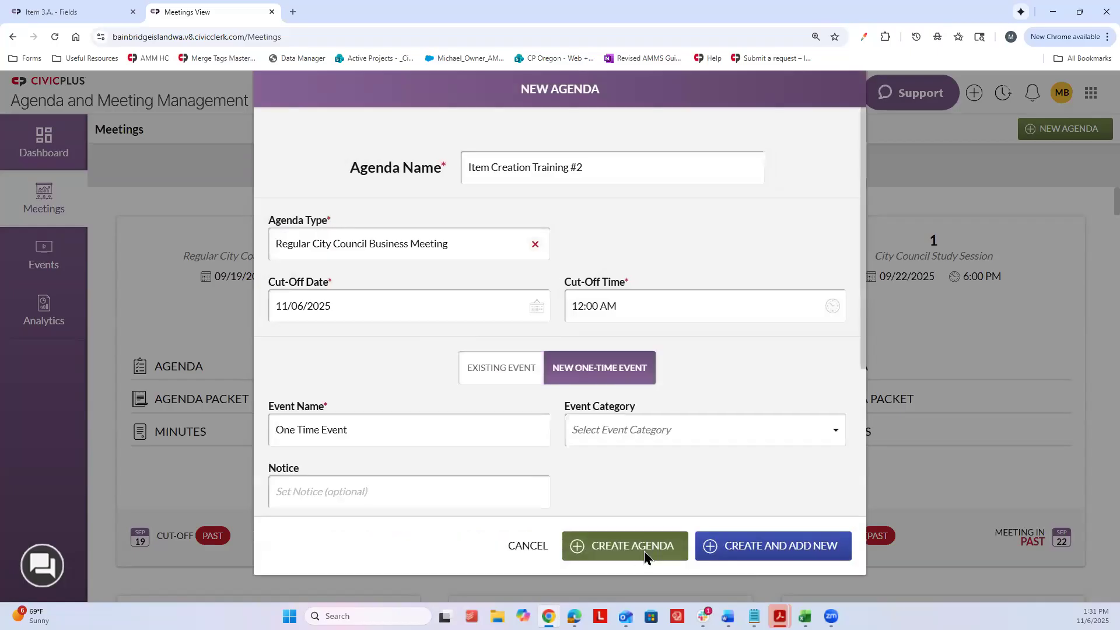
pyautogui.click(644, 553)
pyautogui.click(294, 11)
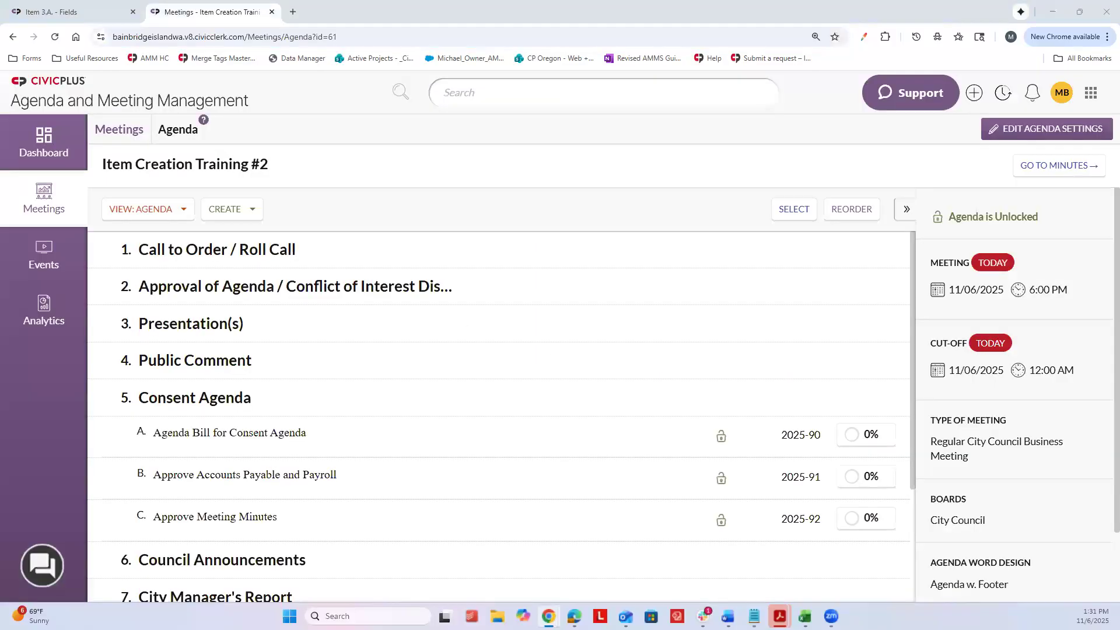
# Return to the original item in the Item Creation Training agenda and save it
pyautogui.click(70, 12)
pyautogui.click(621, 210)
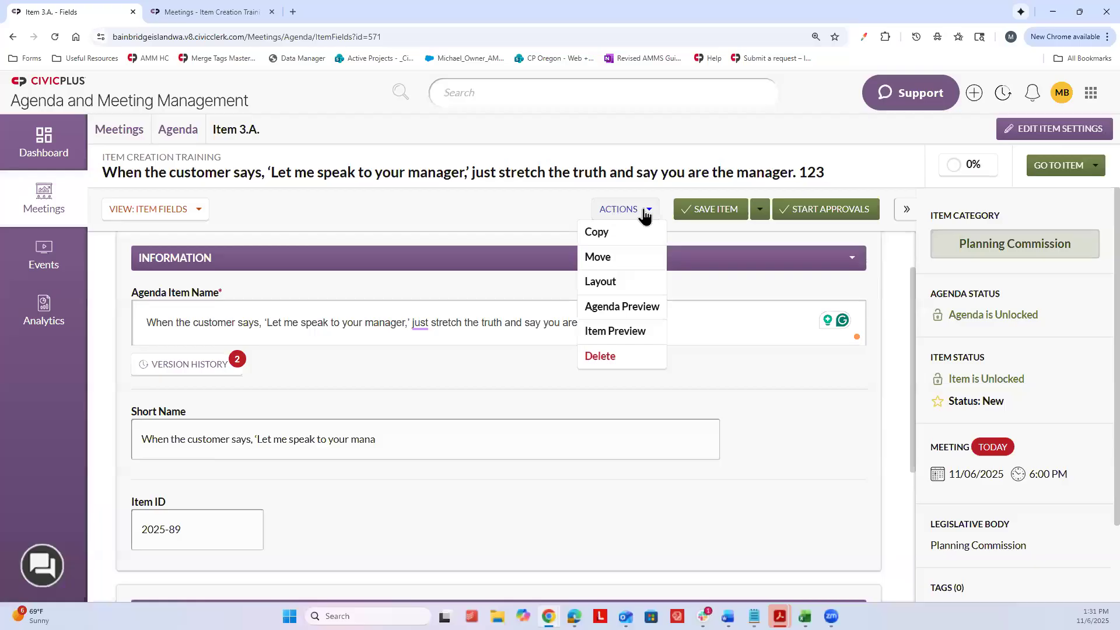
pyautogui.click(701, 209)
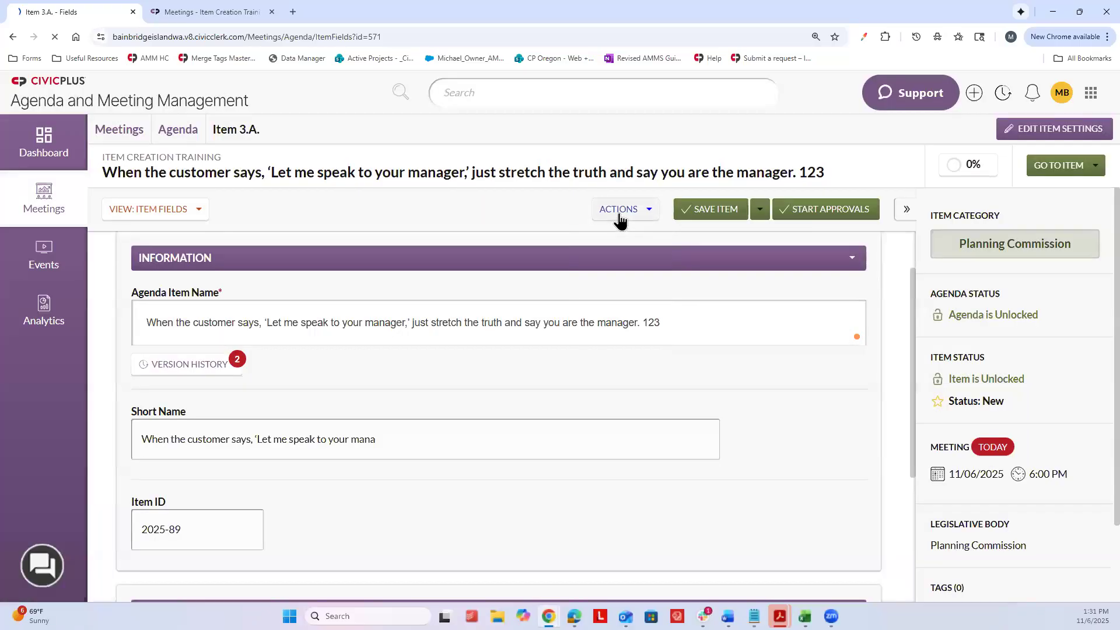
pyautogui.click(621, 210)
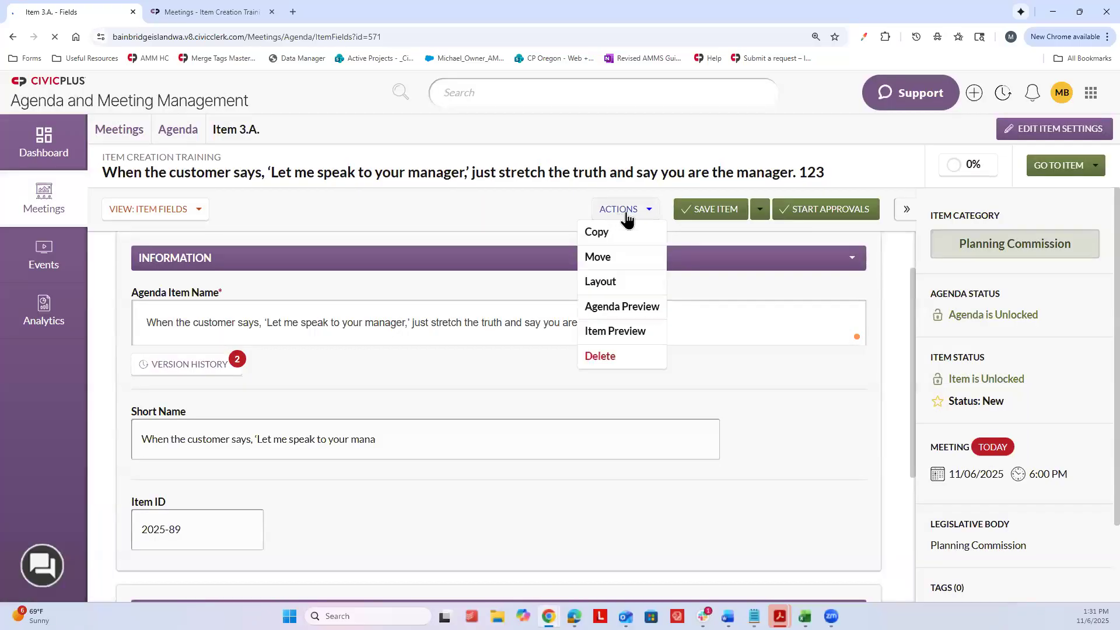
# Start copying the item and choose the 11/06/2025 06:00 PM Item Creation Training #2 agenda as its destination
pyautogui.click(619, 210)
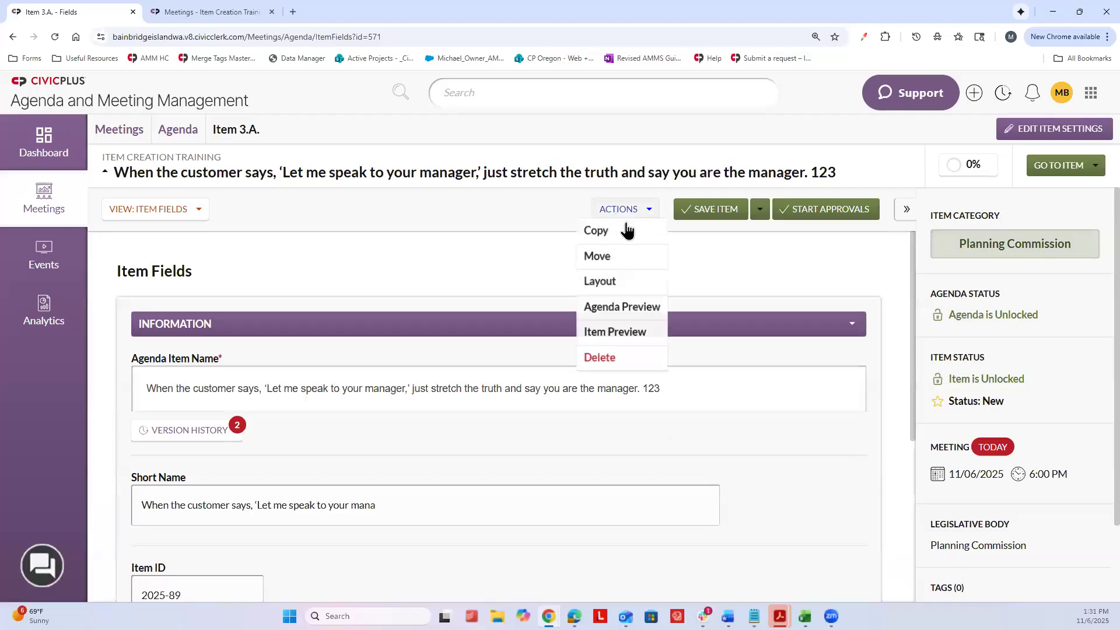
pyautogui.click(622, 234)
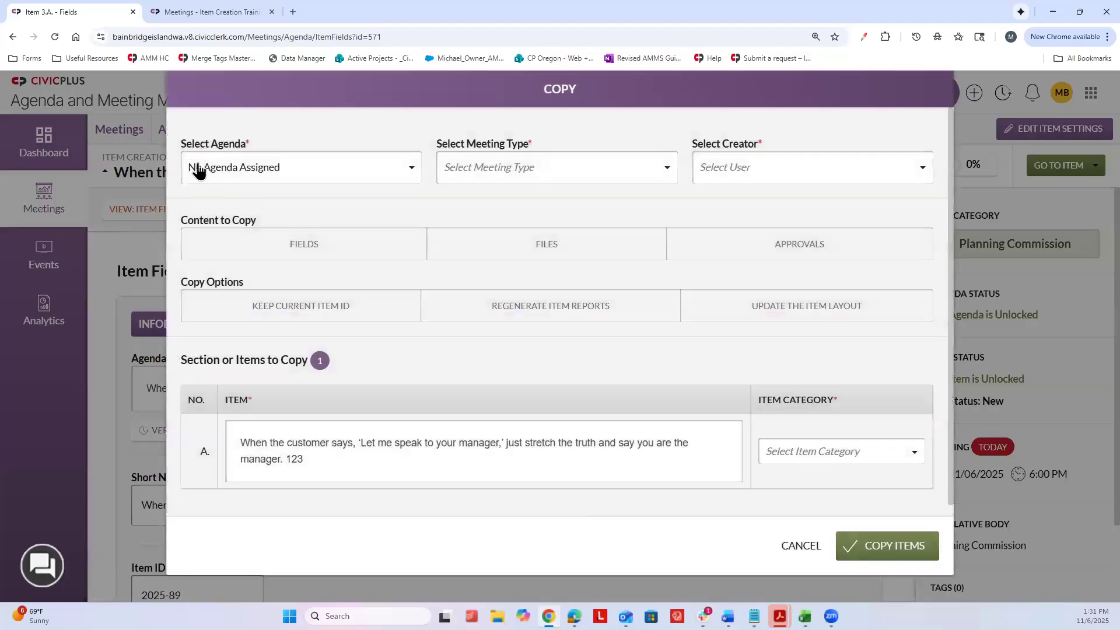
pyautogui.click(232, 168)
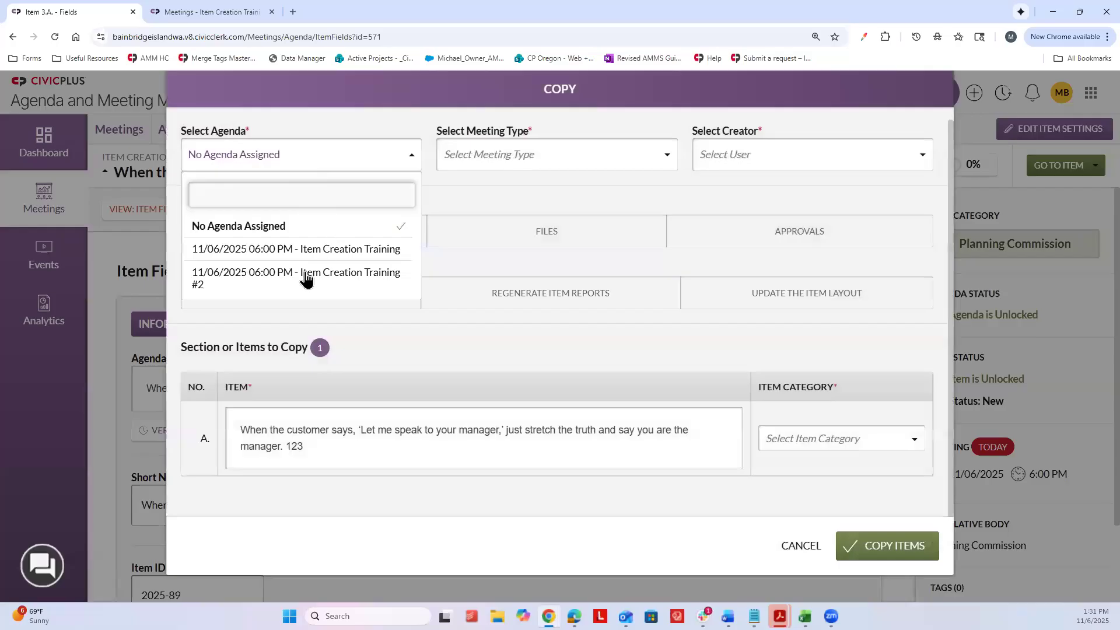
pyautogui.click(330, 283)
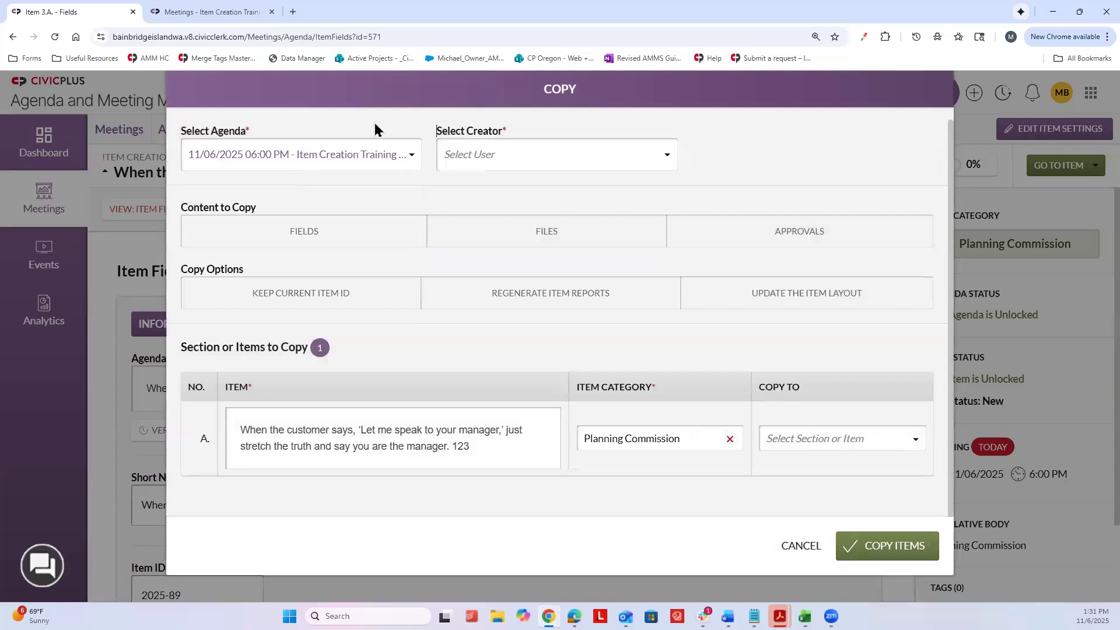
# Assign a user as the copy's creator and include the item's fields and files in the copied content
pyautogui.click(477, 154)
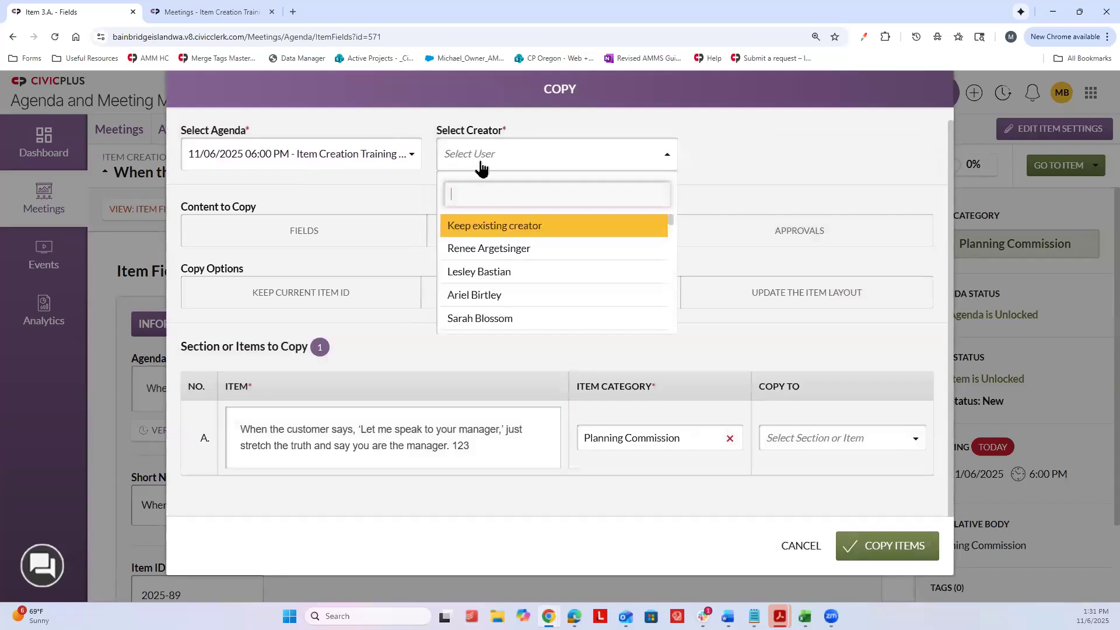
pyautogui.click(518, 249)
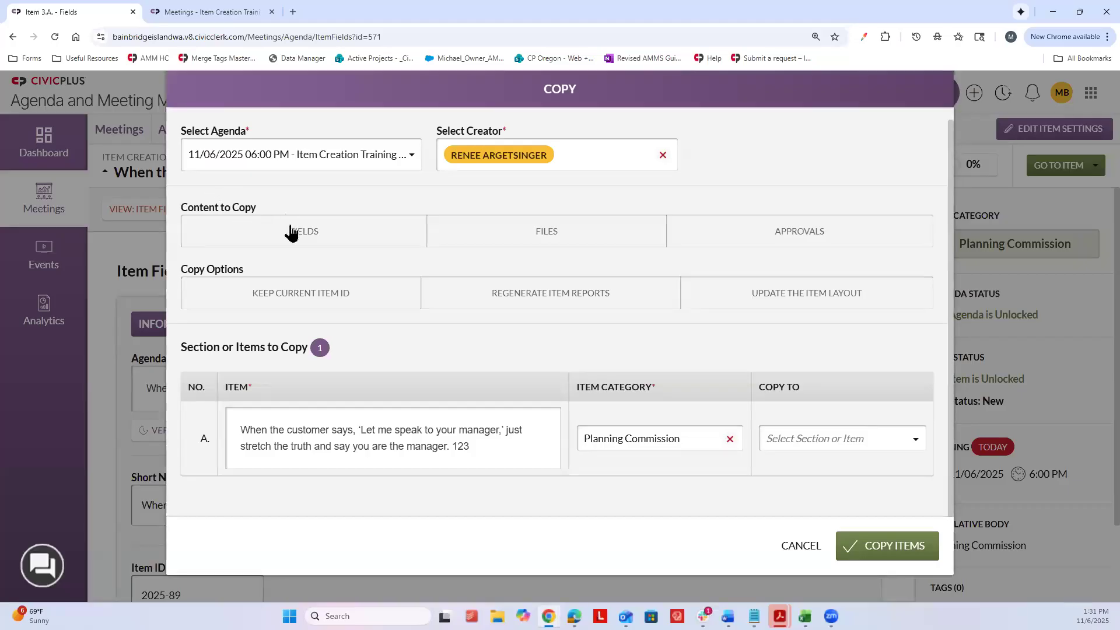
pyautogui.click(328, 234)
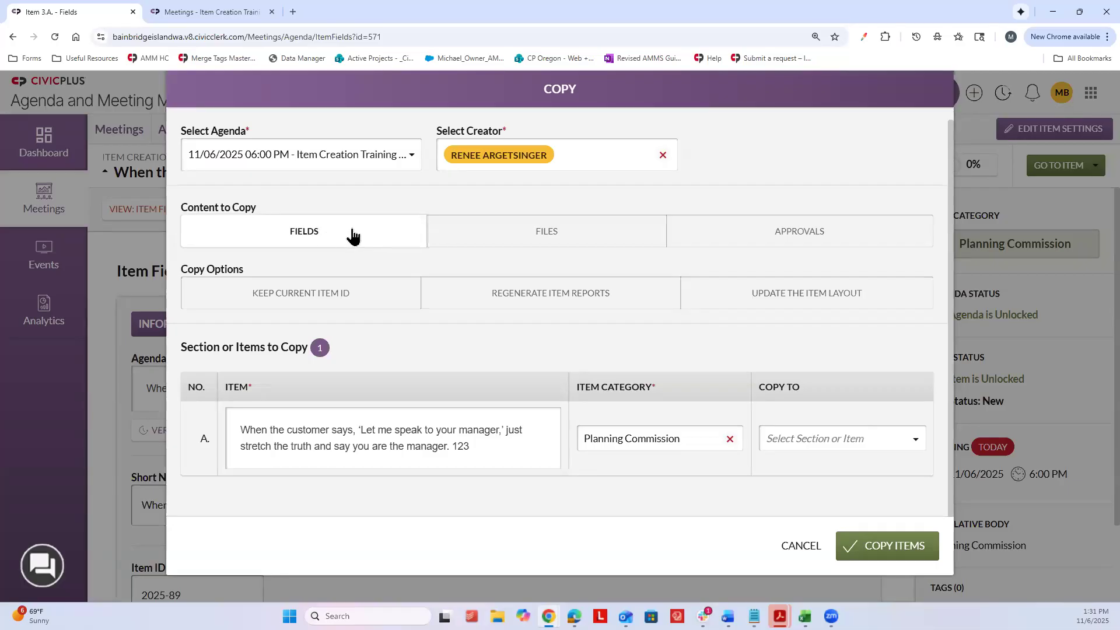
pyautogui.click(454, 239)
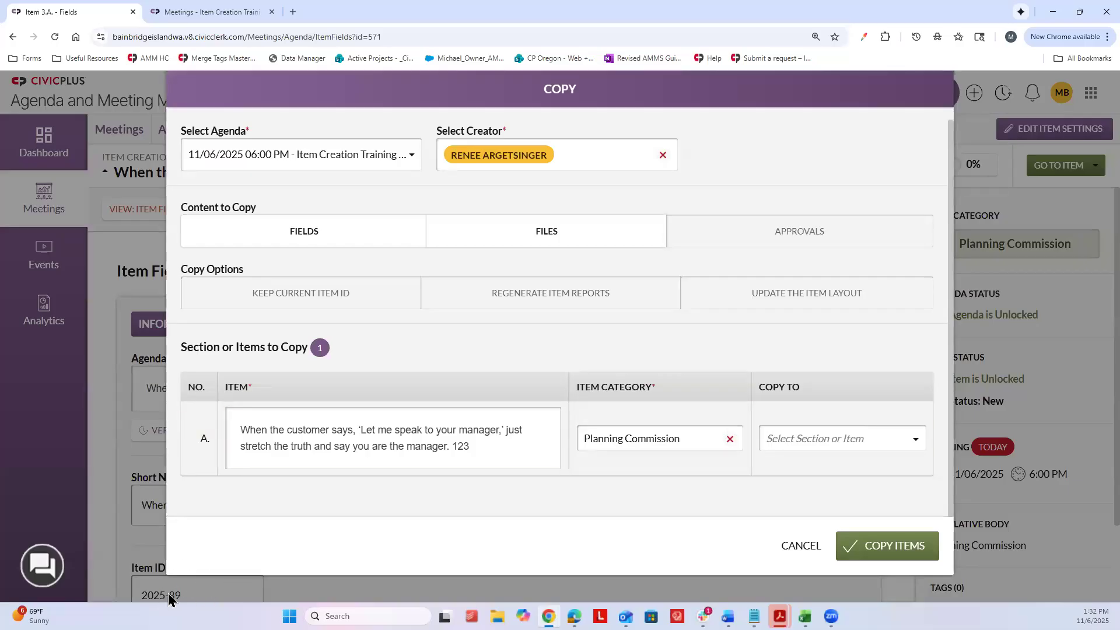
# Try the Keep Current Item ID and Regenerate Item Reports copy options, switching each one off again
pyautogui.click(296, 300)
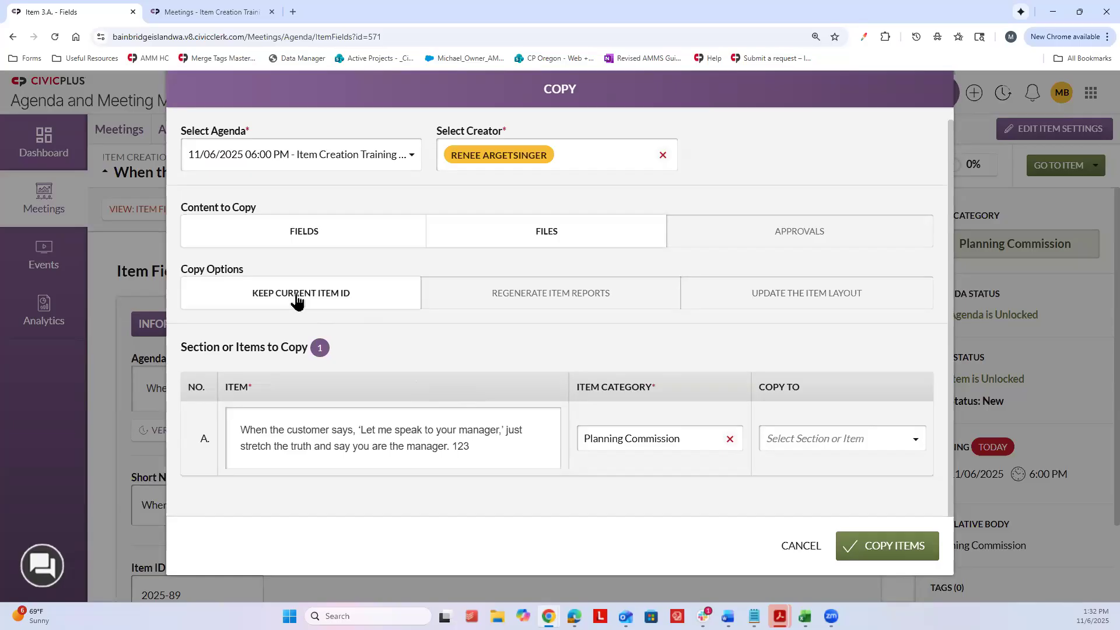
pyautogui.click(296, 300)
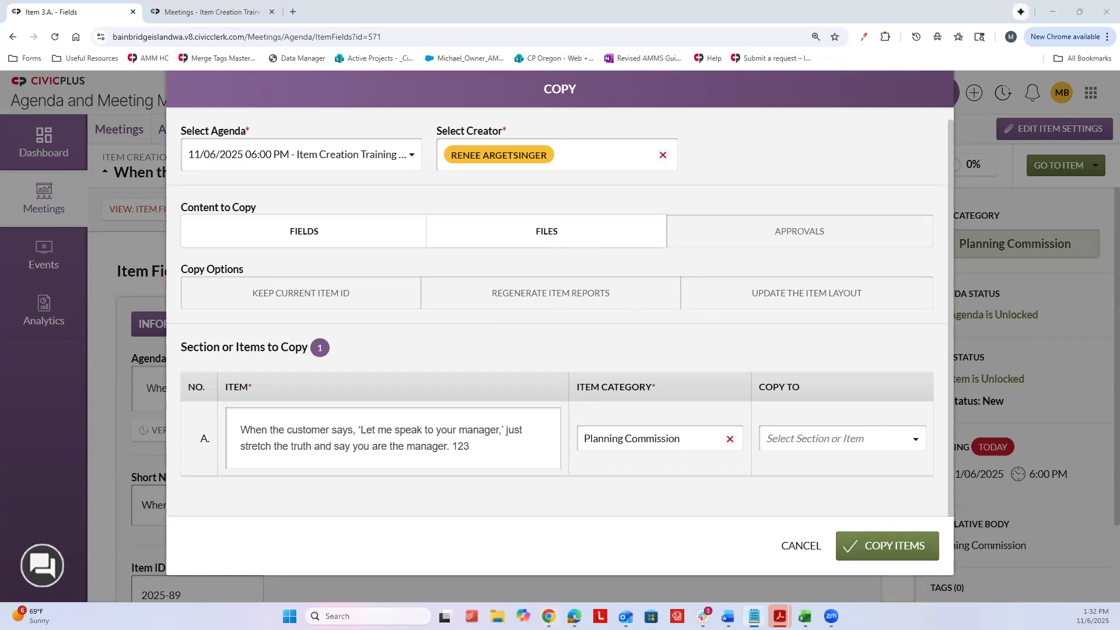
pyautogui.click(548, 303)
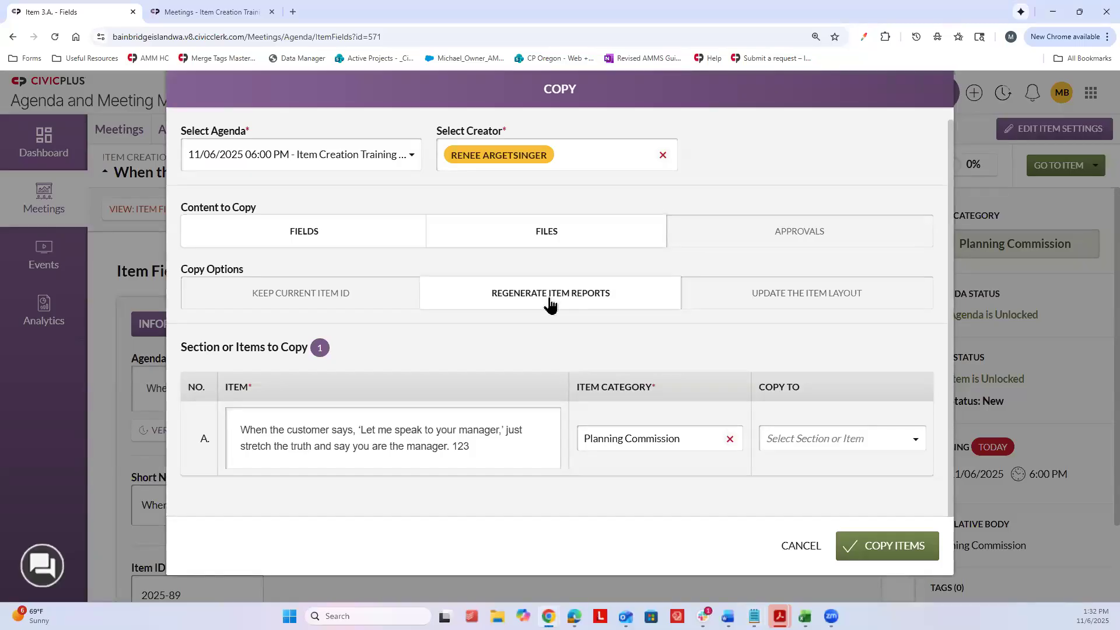
pyautogui.click(579, 299)
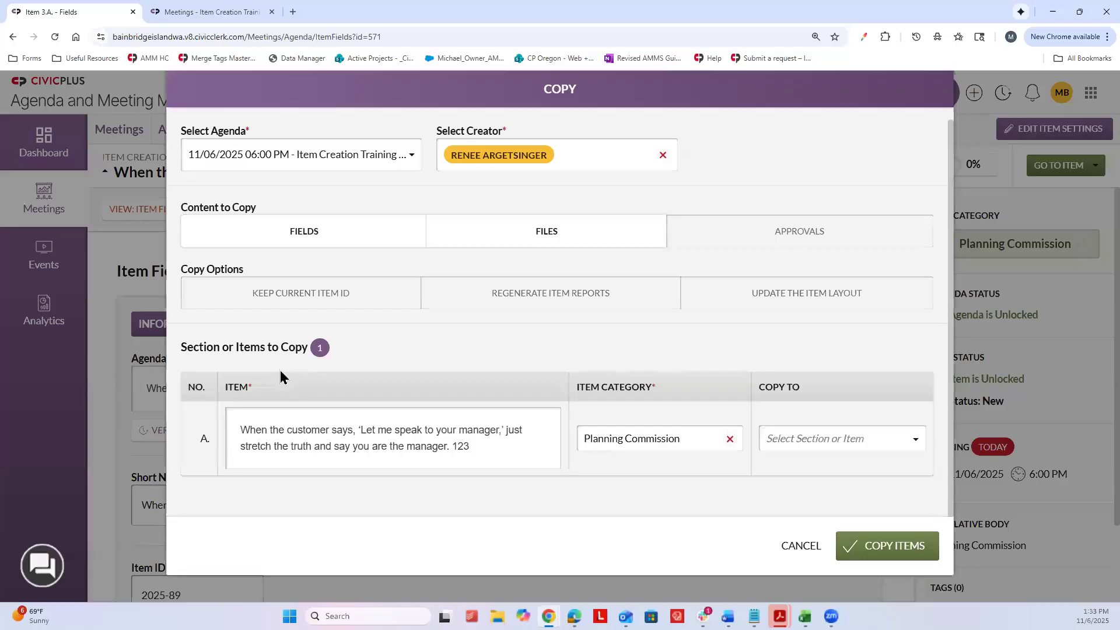
# Remove "123" from the copy's item name and copy the item into section 1. Call to Order / Roll Call
pyautogui.click(525, 443)
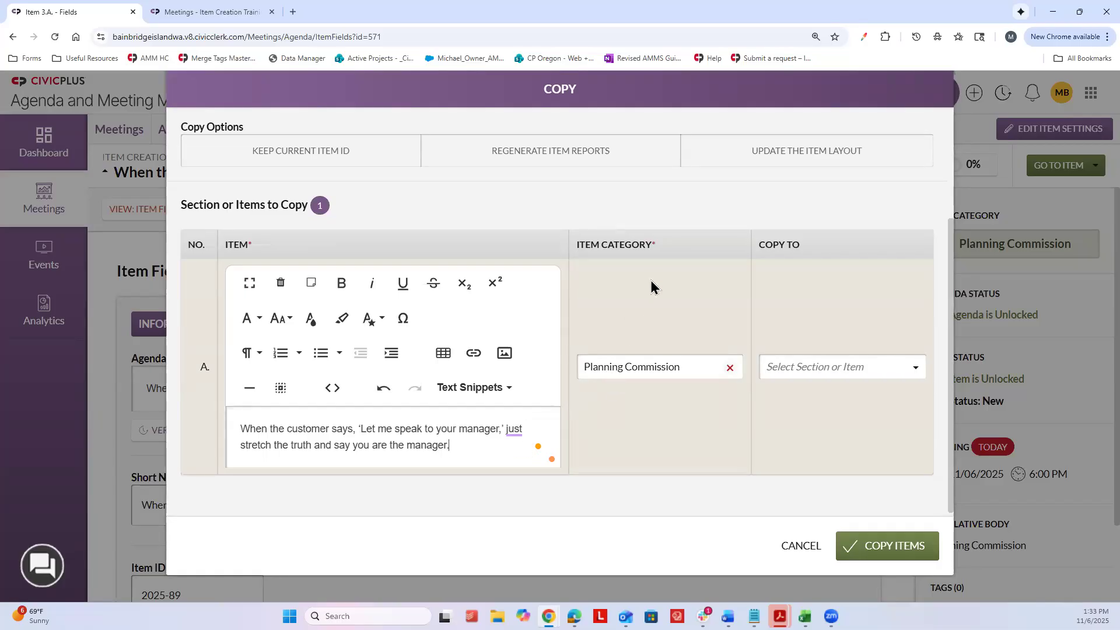
pyautogui.click(838, 367)
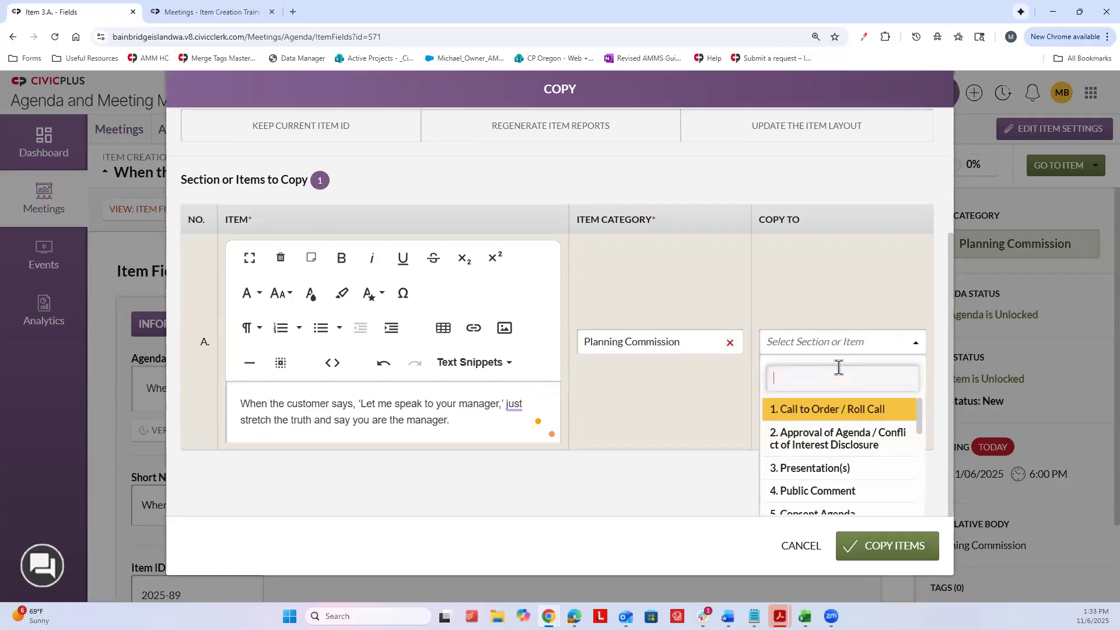
pyautogui.click(843, 408)
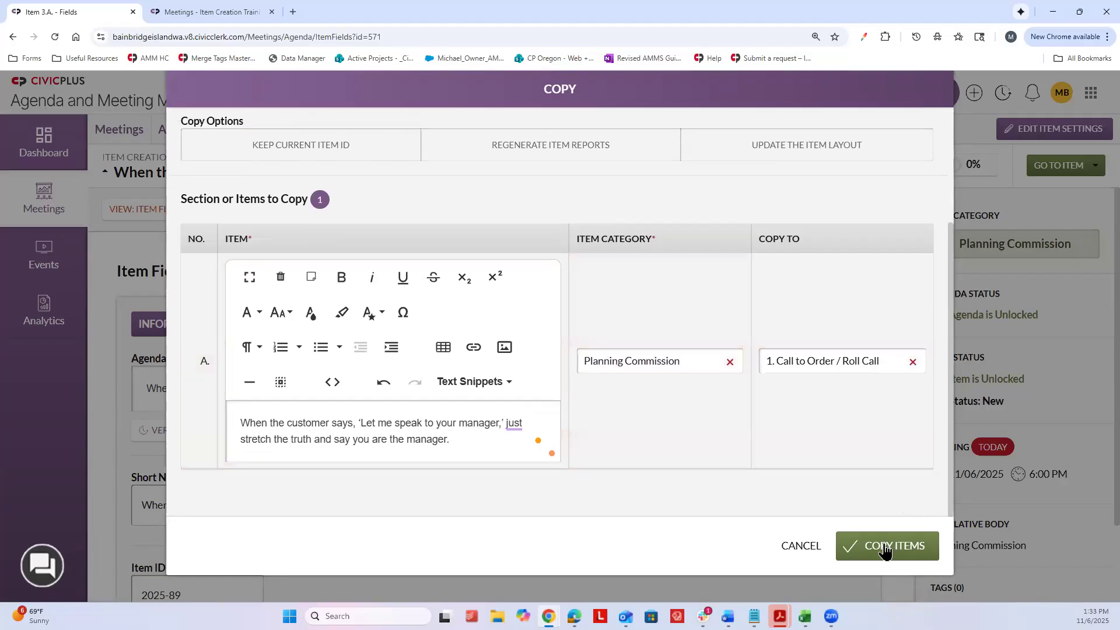
pyautogui.click(885, 547)
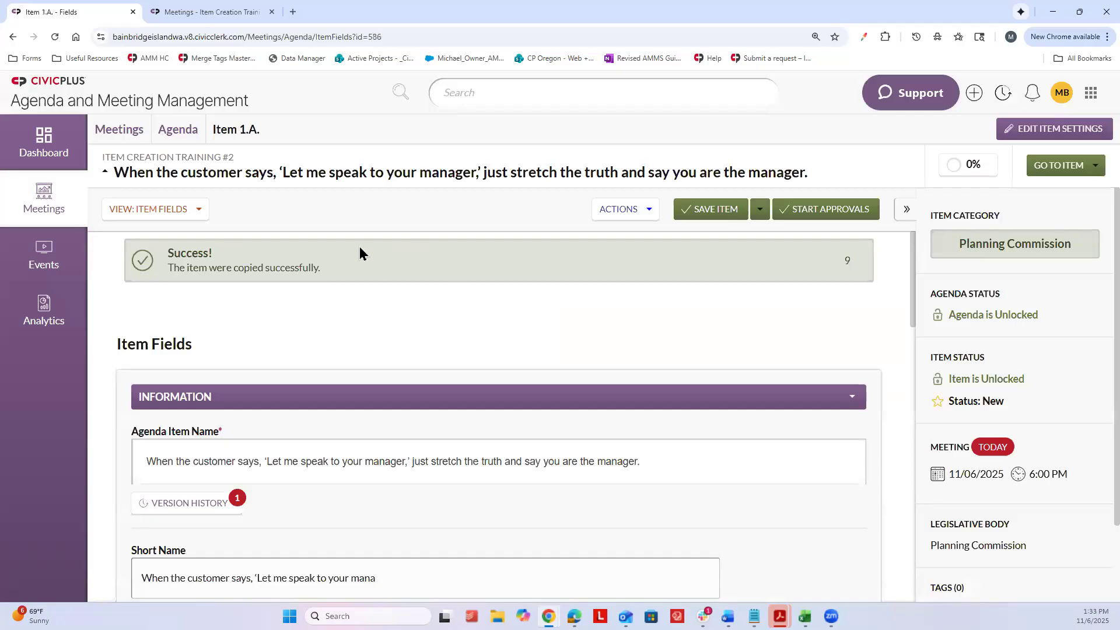
# Reload the Item Creation Training #2 agenda, open the copied item, and review its name, version history, short name and item ID
pyautogui.click(207, 12)
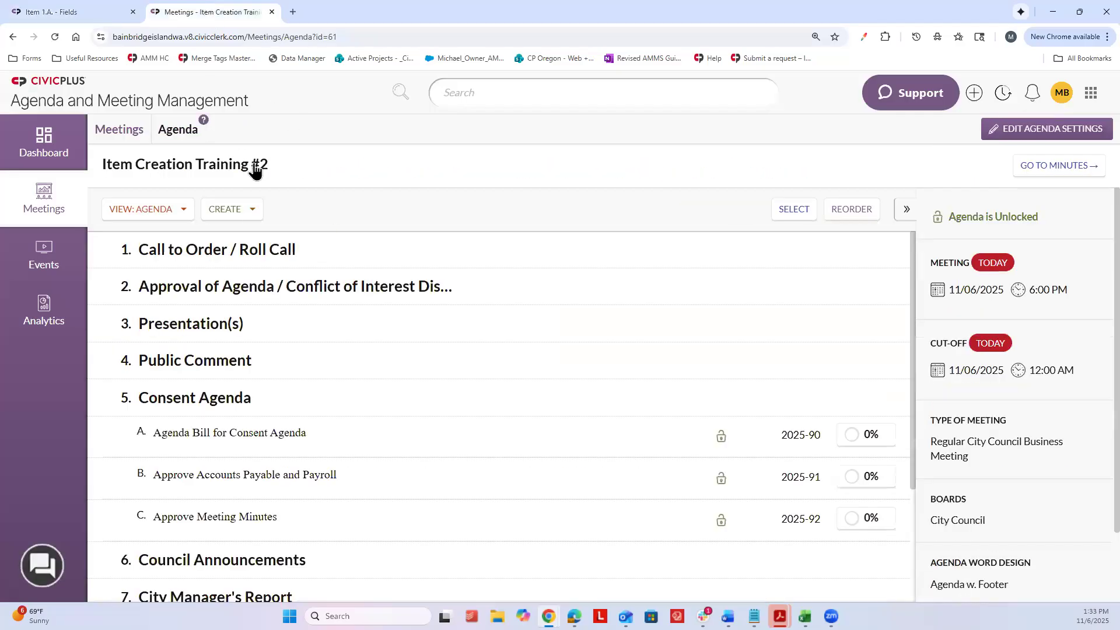
pyautogui.click(55, 36)
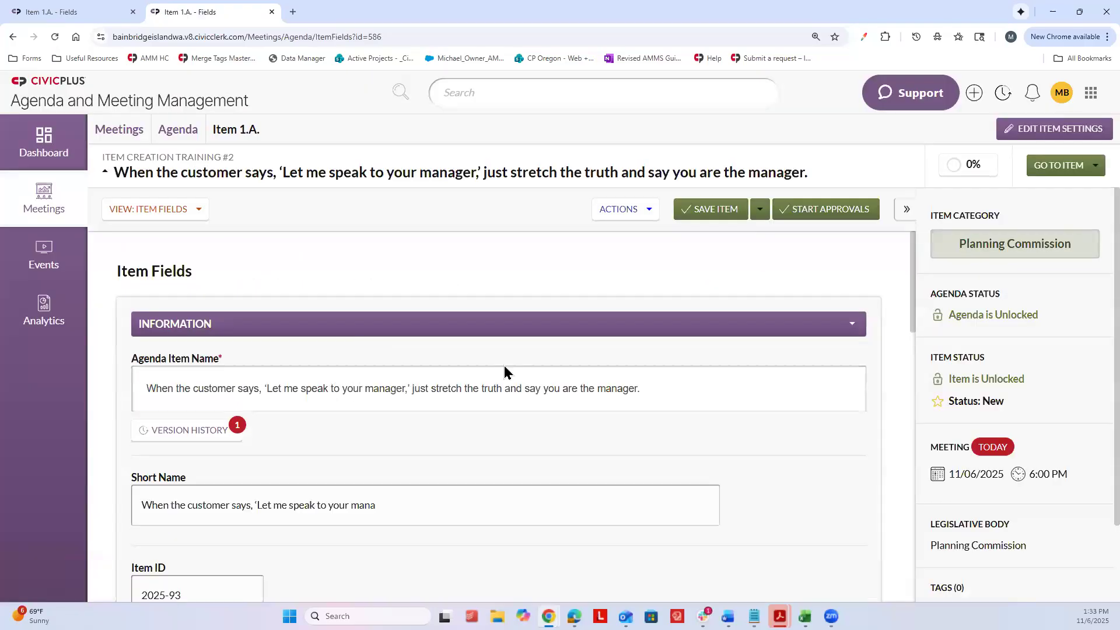
pyautogui.scroll(-10, 530, 379)
pyautogui.scroll(10, 548, 399)
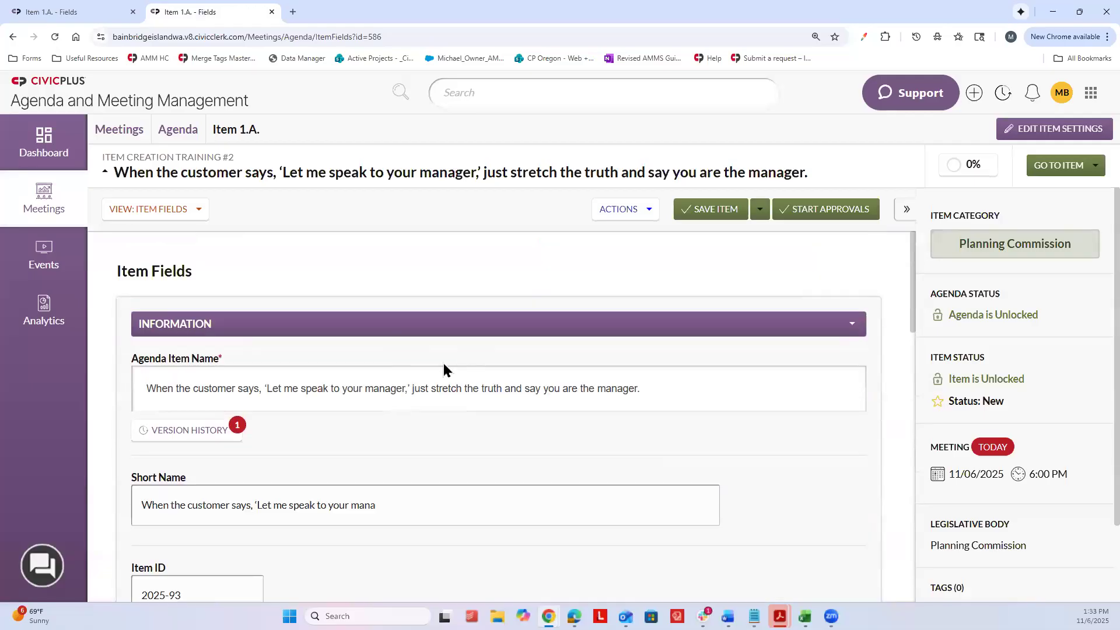
pyautogui.scroll(-1, 595, 375)
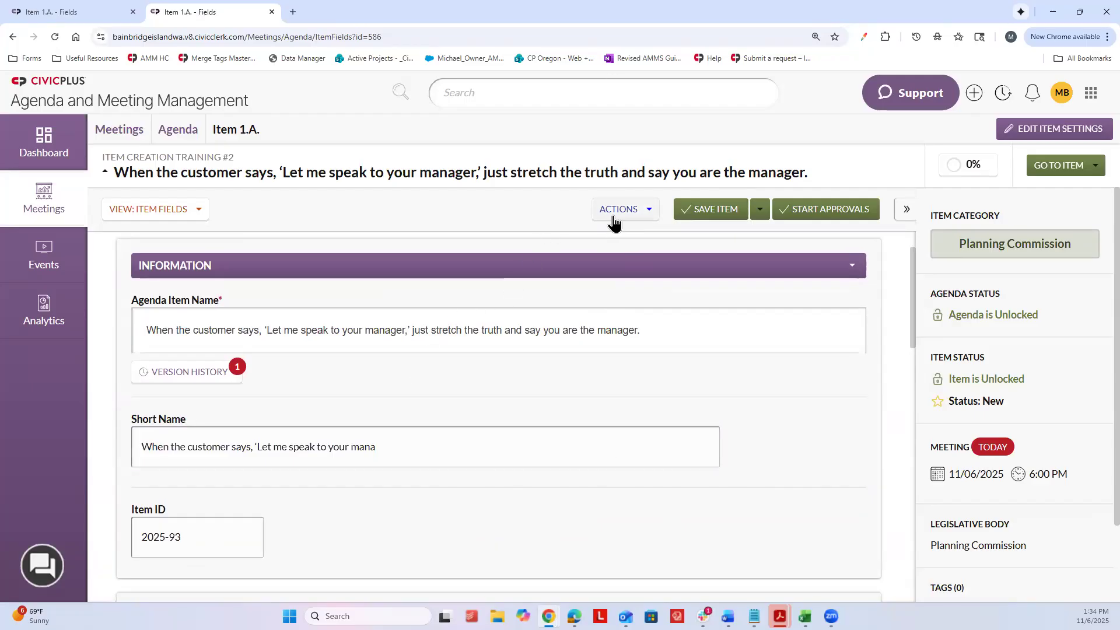
pyautogui.scroll(-1, 575, 266)
pyautogui.scroll(2, 576, 265)
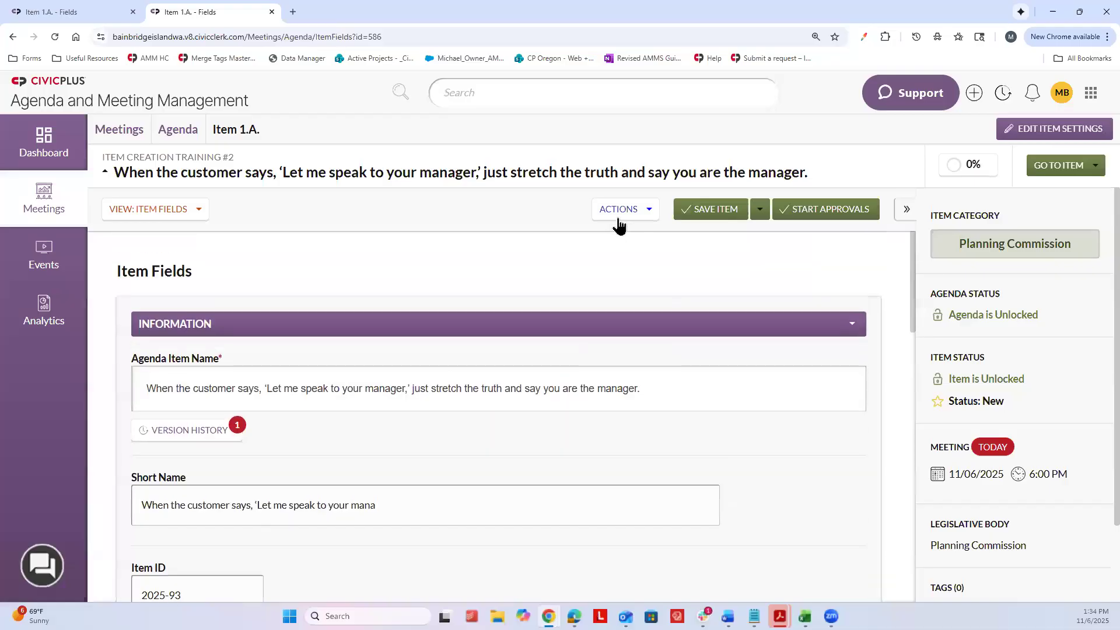
pyautogui.scroll(-2, 621, 230)
# Start moving the copied item and choose the 11/06/2025 06:00 PM Item Creation Training agenda as its destination
pyautogui.click(624, 209)
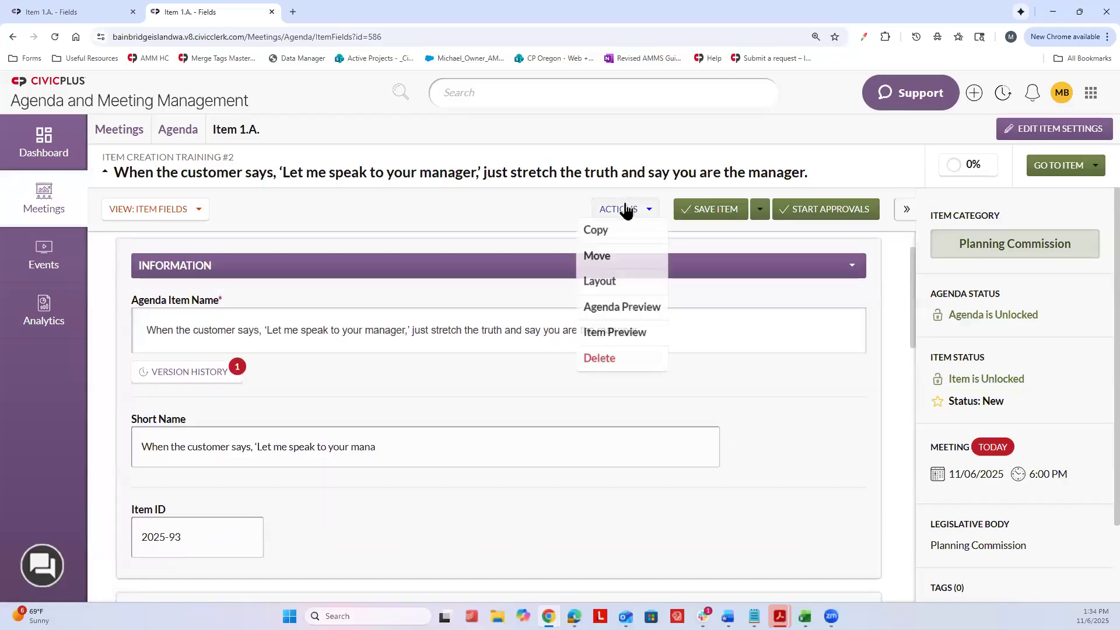
pyautogui.click(623, 259)
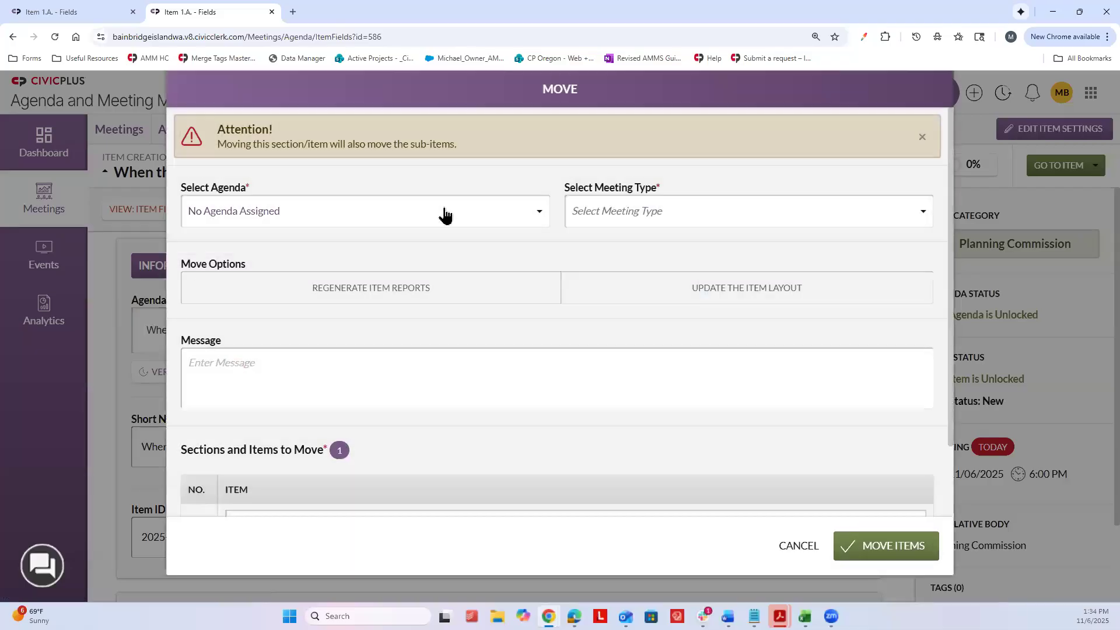
pyautogui.click(450, 213)
pyautogui.click(443, 222)
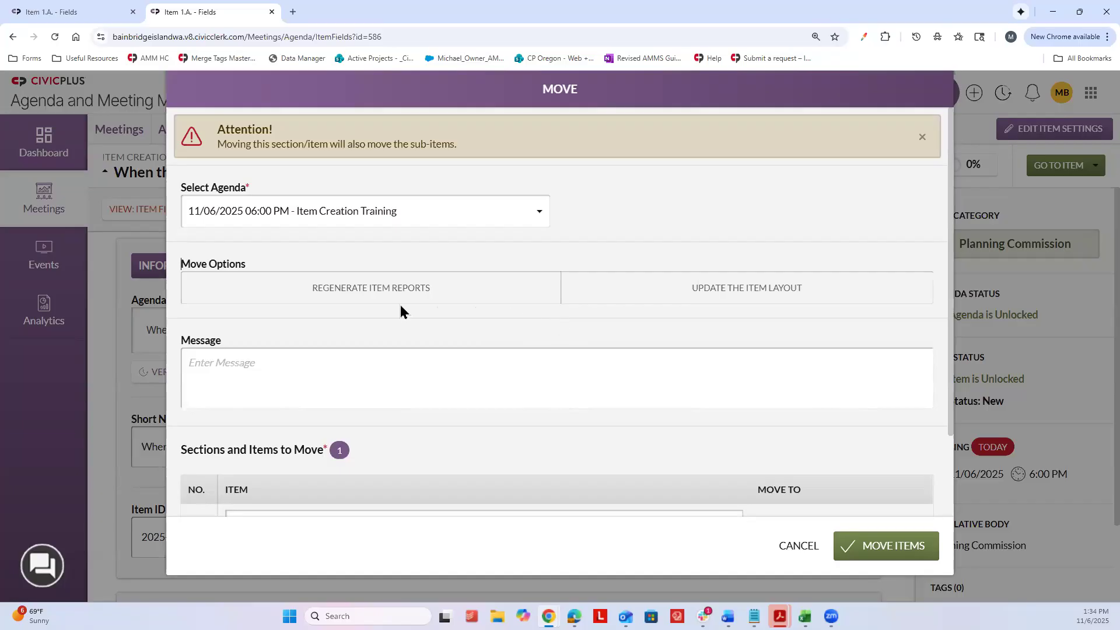
# Try the Regenerate Item Reports and Update the Item Layout move options, switching each one off again
pyautogui.click(385, 289)
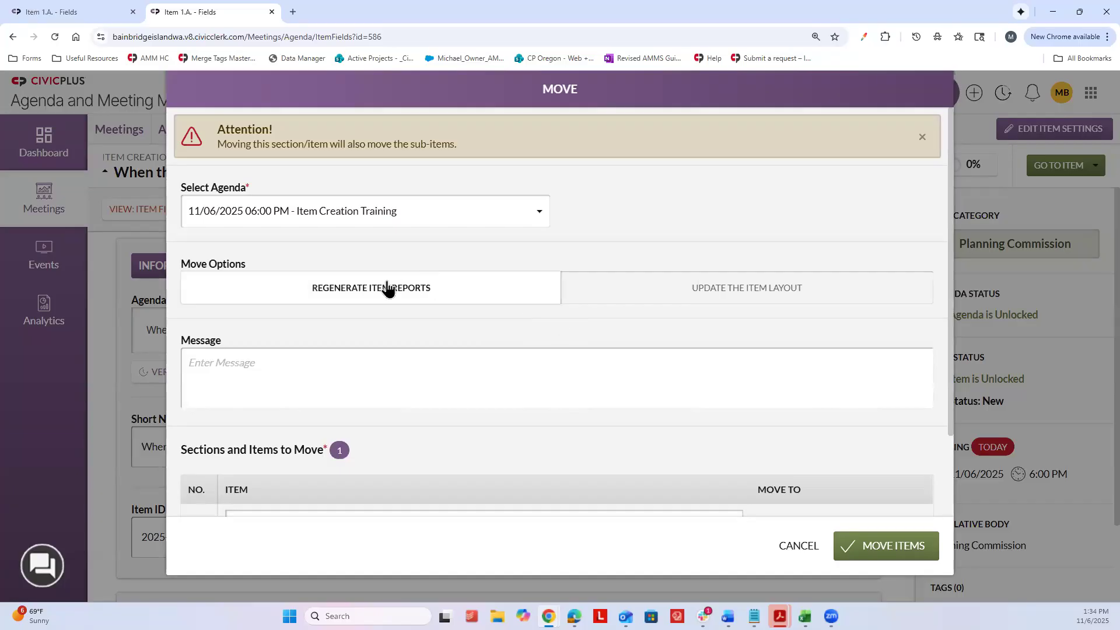
pyautogui.click(416, 292)
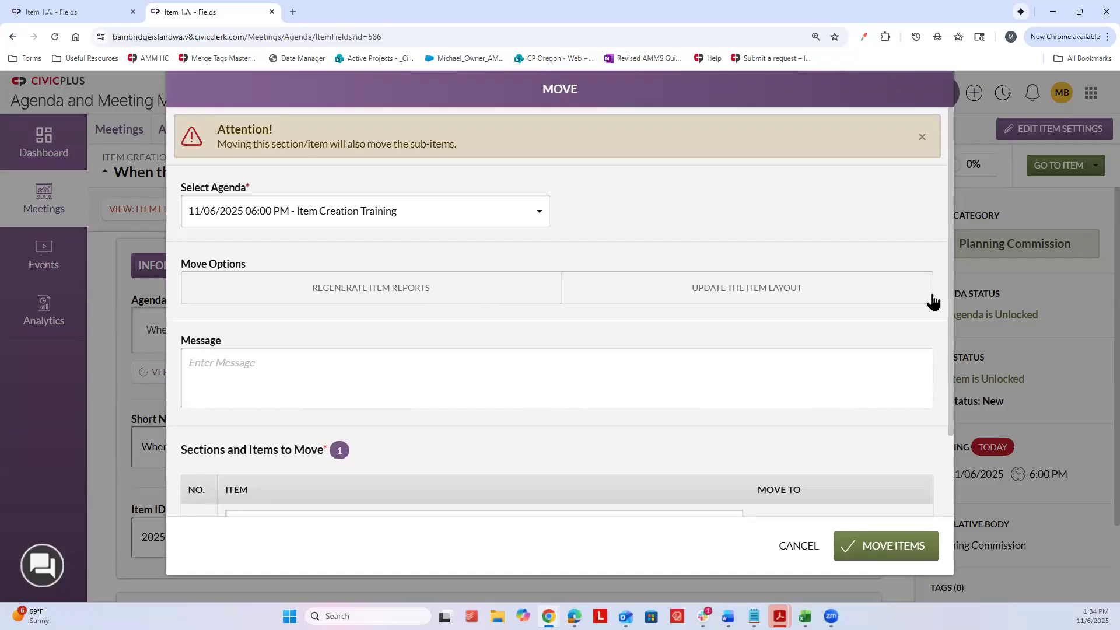
pyautogui.click(776, 298)
pyautogui.click(775, 298)
# Mention a colleague with an @ tag in the move's message
pyautogui.click(252, 374)
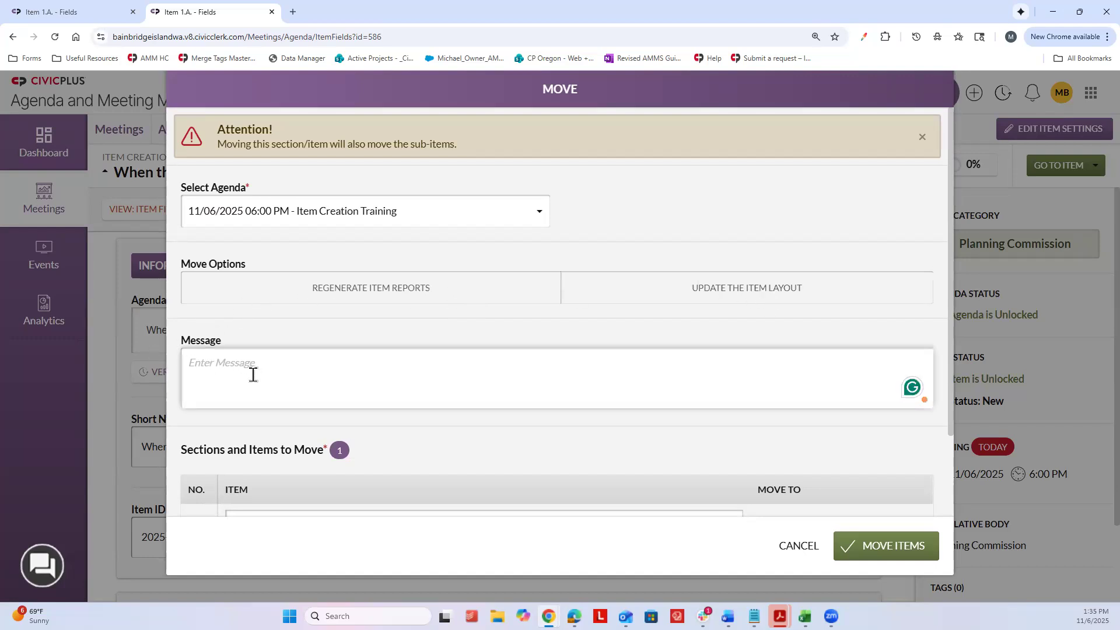
pyautogui.write('@christ')
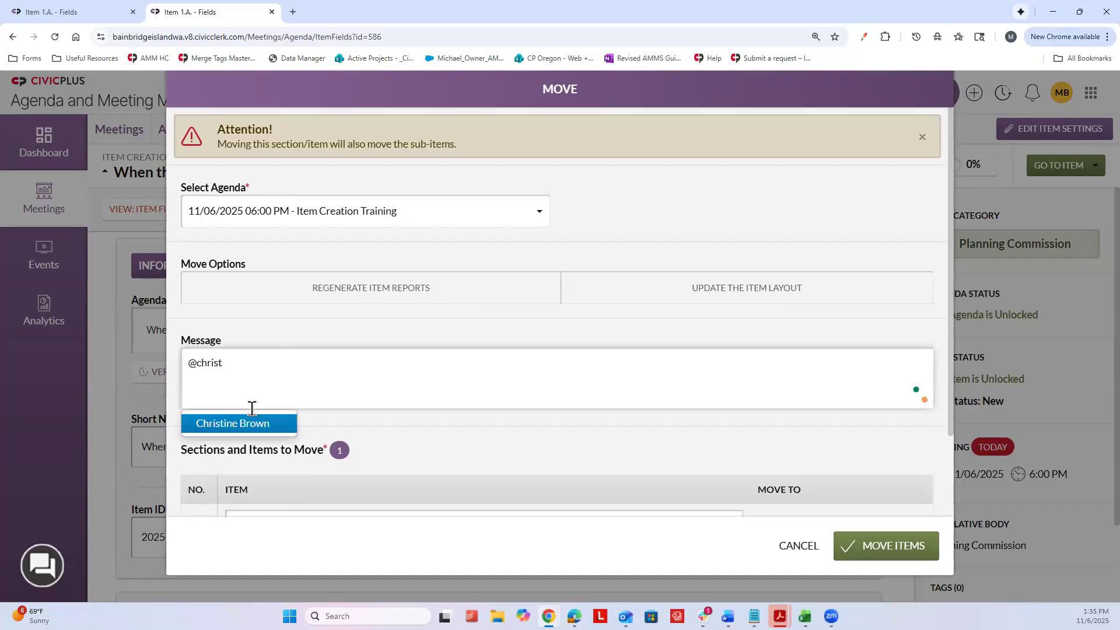
pyautogui.click(253, 422)
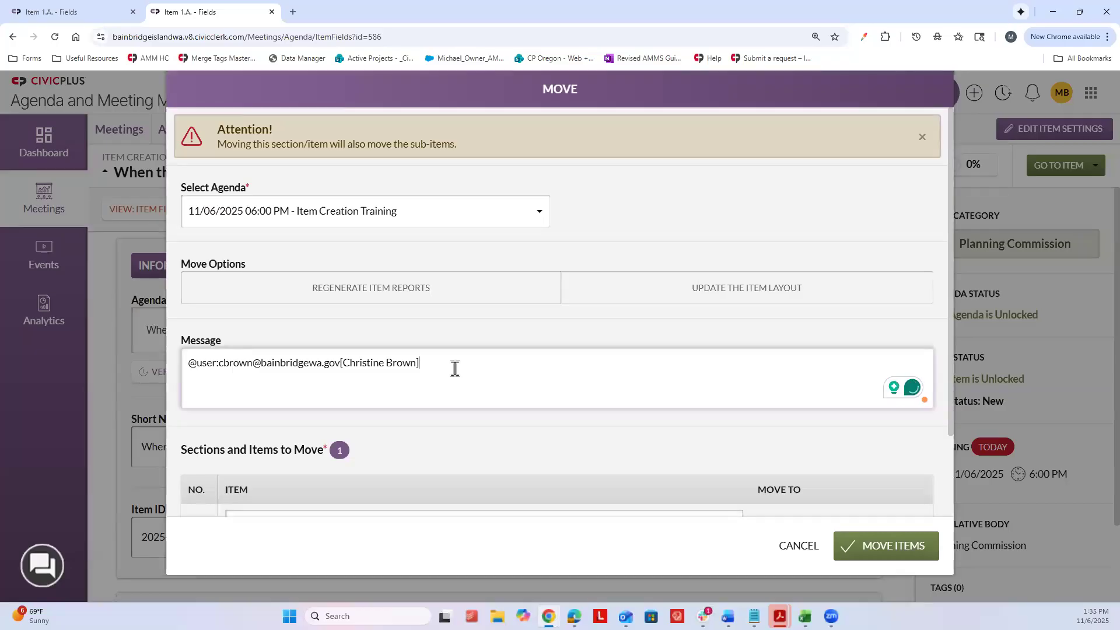
# Append 1233 to the item's name in the list of items to move and set its destination to 3. Planning Commission Meeting Minutes
pyautogui.scroll(-1, 459, 370)
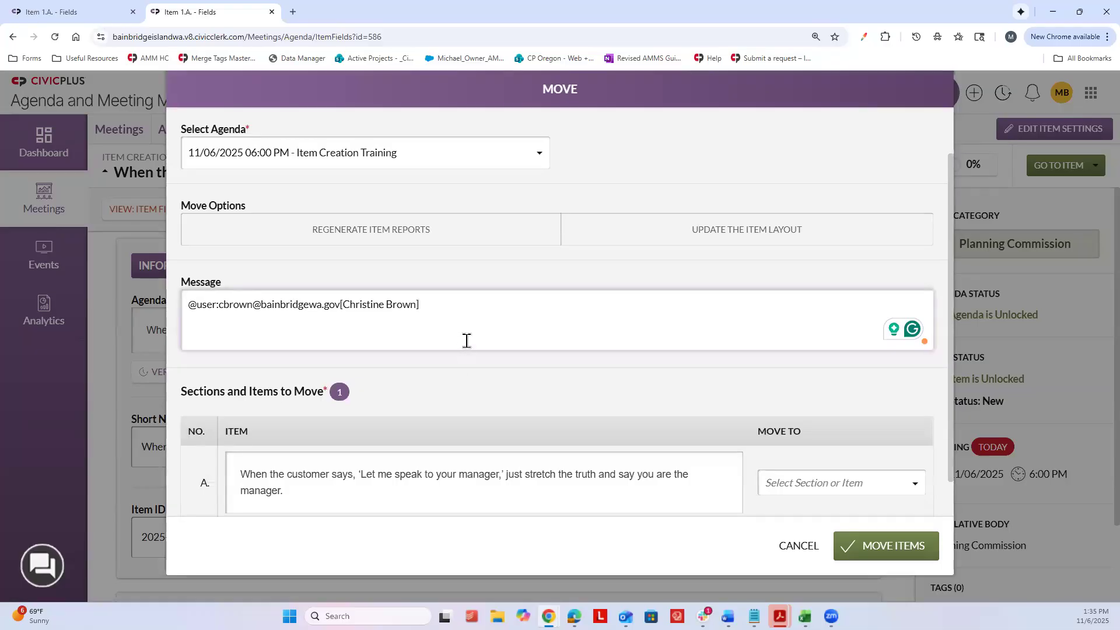
pyautogui.scroll(-1, 467, 353)
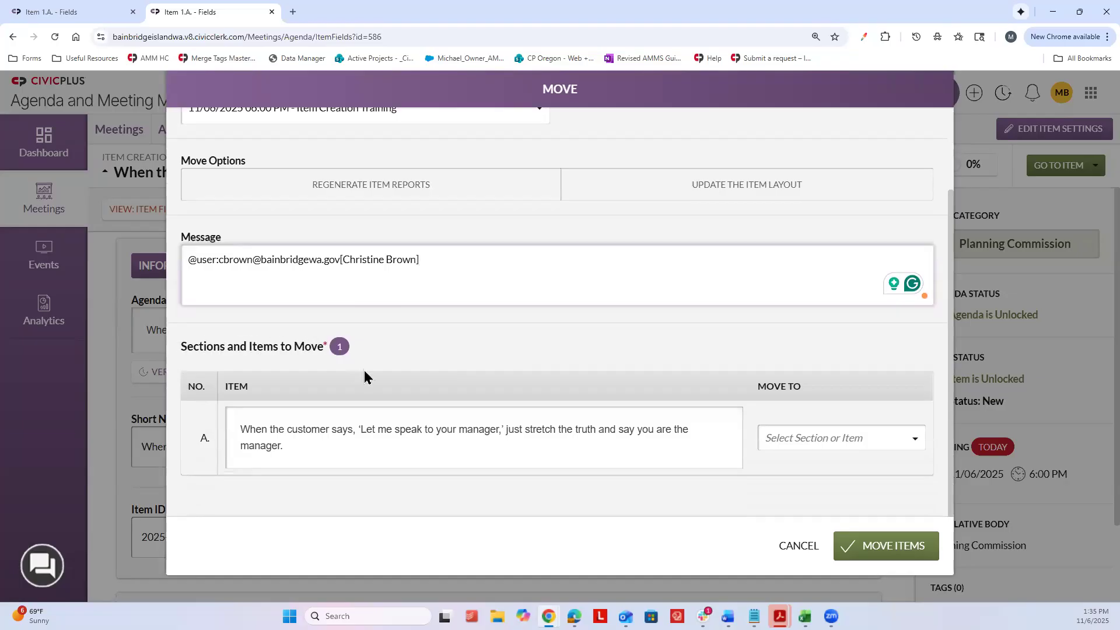
pyautogui.click(368, 412)
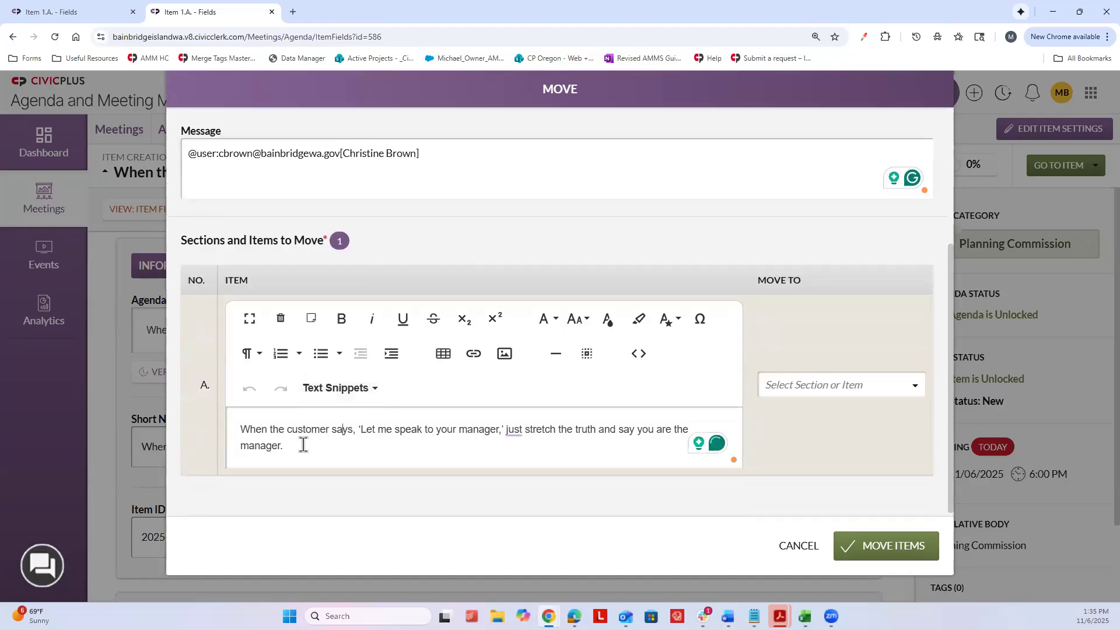
pyautogui.write('1233')
pyautogui.click(794, 387)
pyautogui.scroll(-3, 815, 464)
pyautogui.click(816, 443)
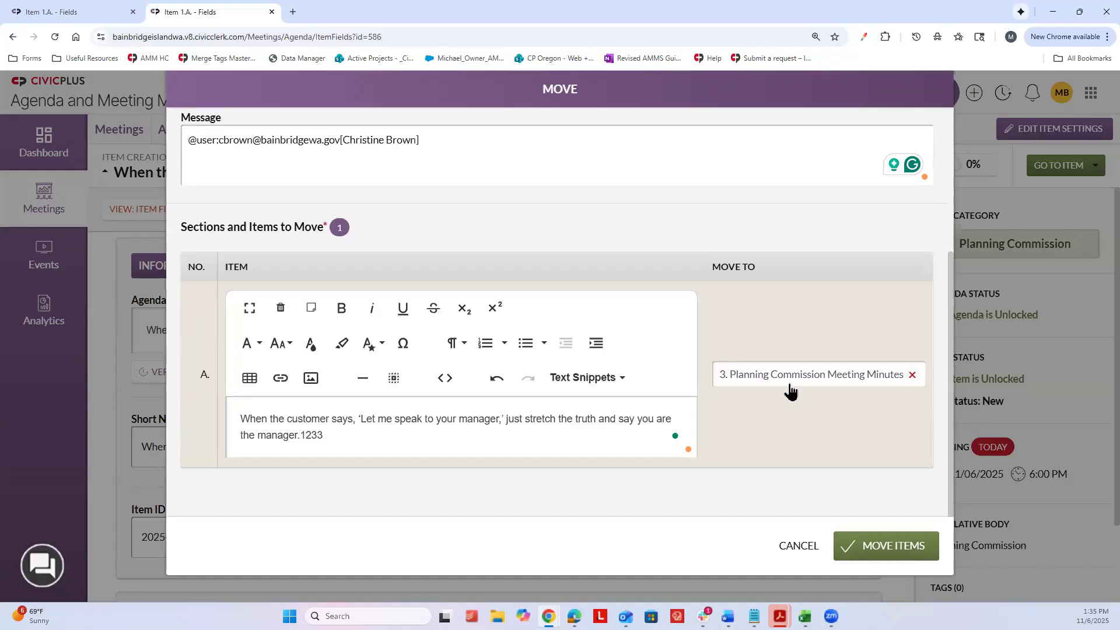
# Look over the agenda, message and item settings of the move, and cancel it without moving the item
pyautogui.scroll(3, 764, 304)
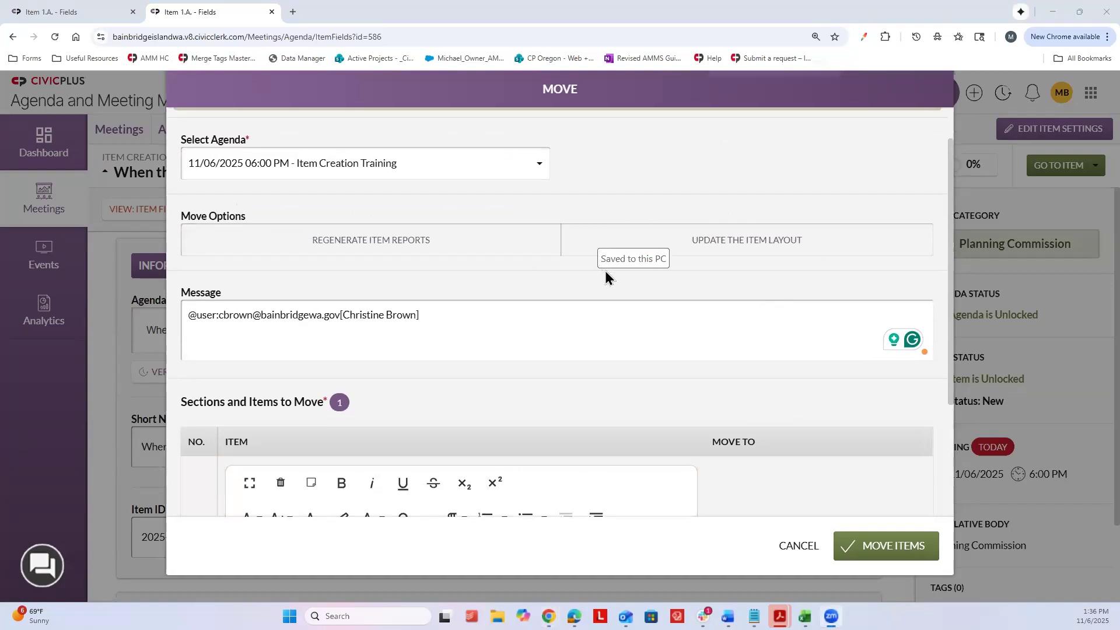
pyautogui.hotkey('ctrl', '-')
pyautogui.scroll(-3, 643, 319)
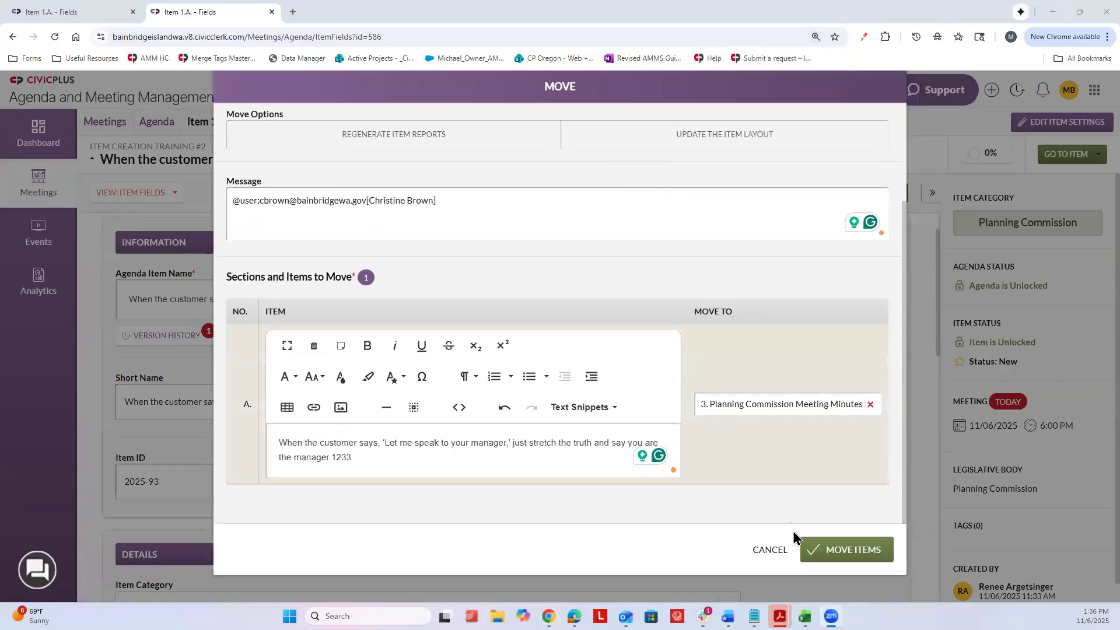
pyautogui.click(768, 553)
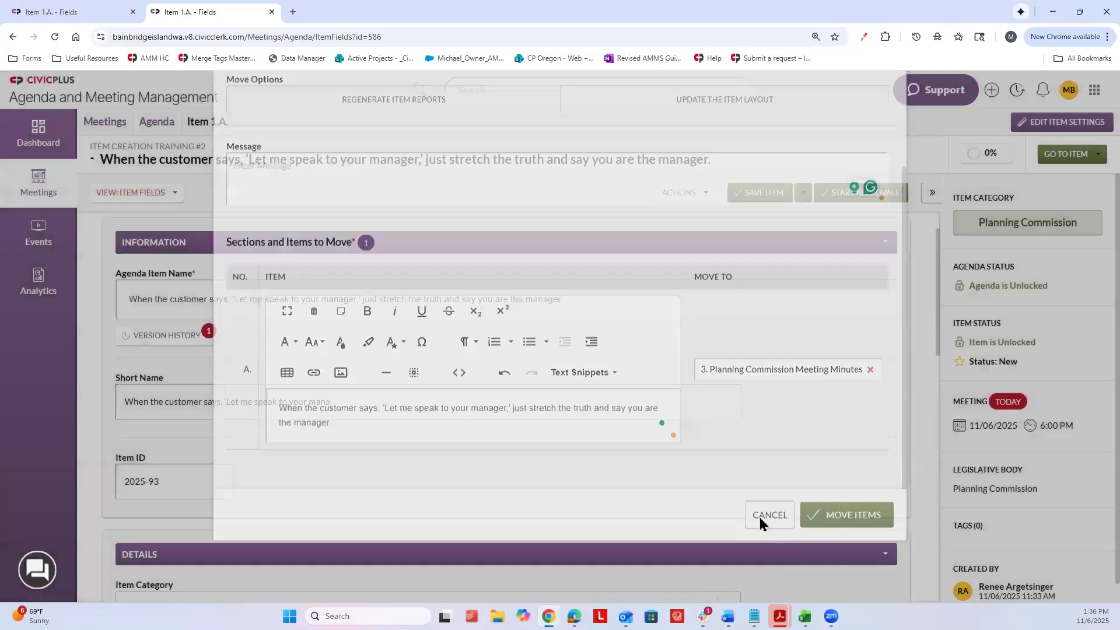
# Open the Agenda Preview, examine where the item sits among the agenda sections, and close the preview
pyautogui.click(687, 194)
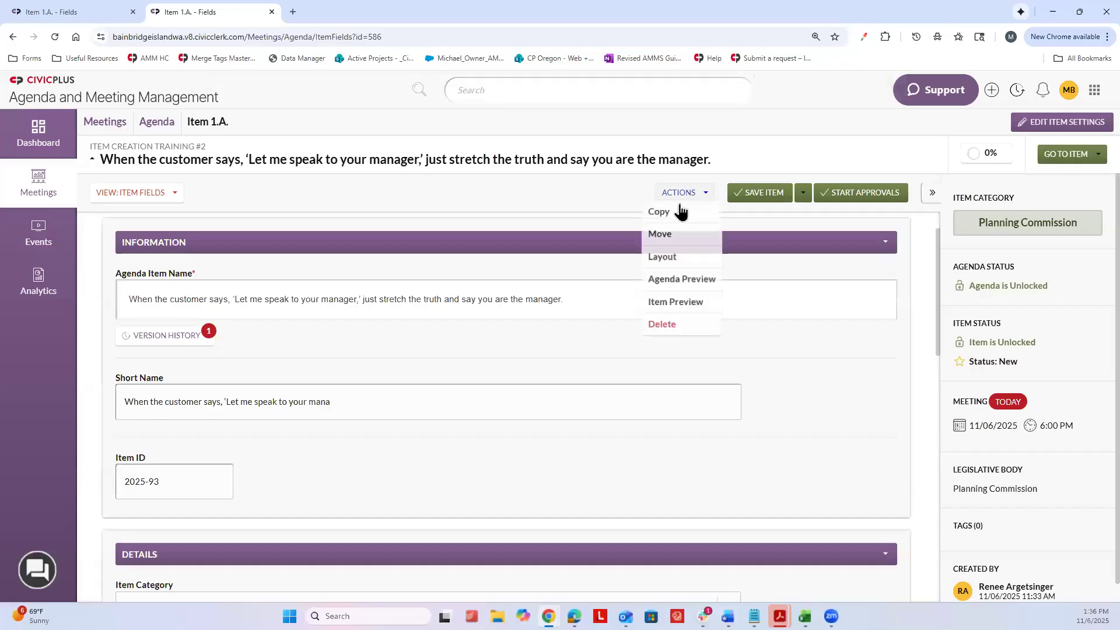
pyautogui.click(669, 280)
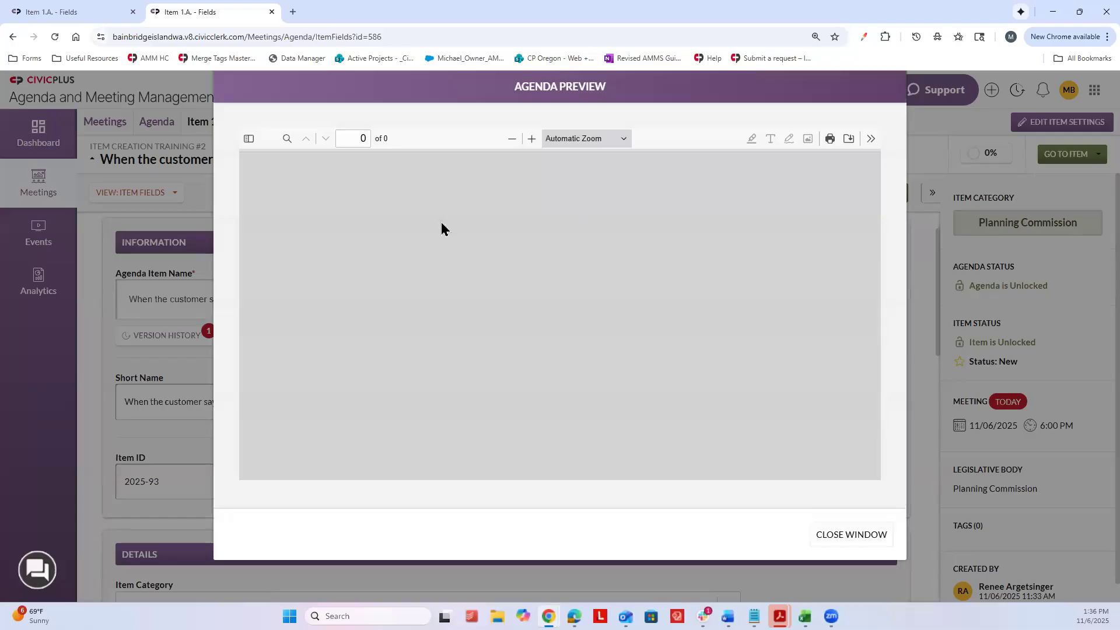
pyautogui.scroll(-5, 478, 270)
pyautogui.scroll(-1, 433, 268)
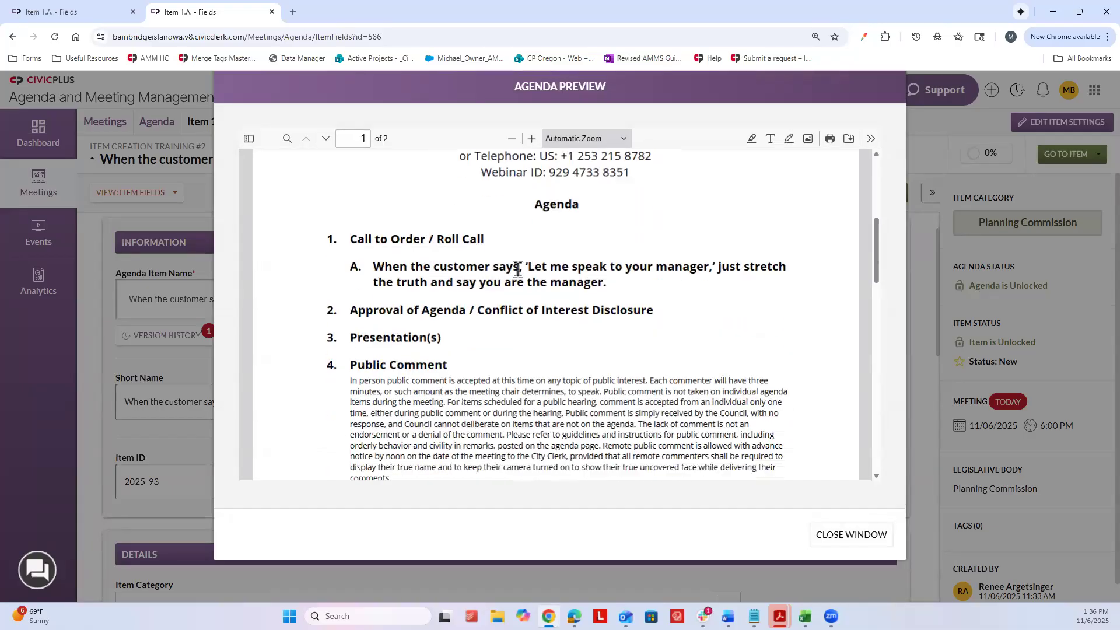
pyautogui.scroll(-1, 459, 292)
pyautogui.scroll(1, 430, 255)
pyautogui.click(849, 535)
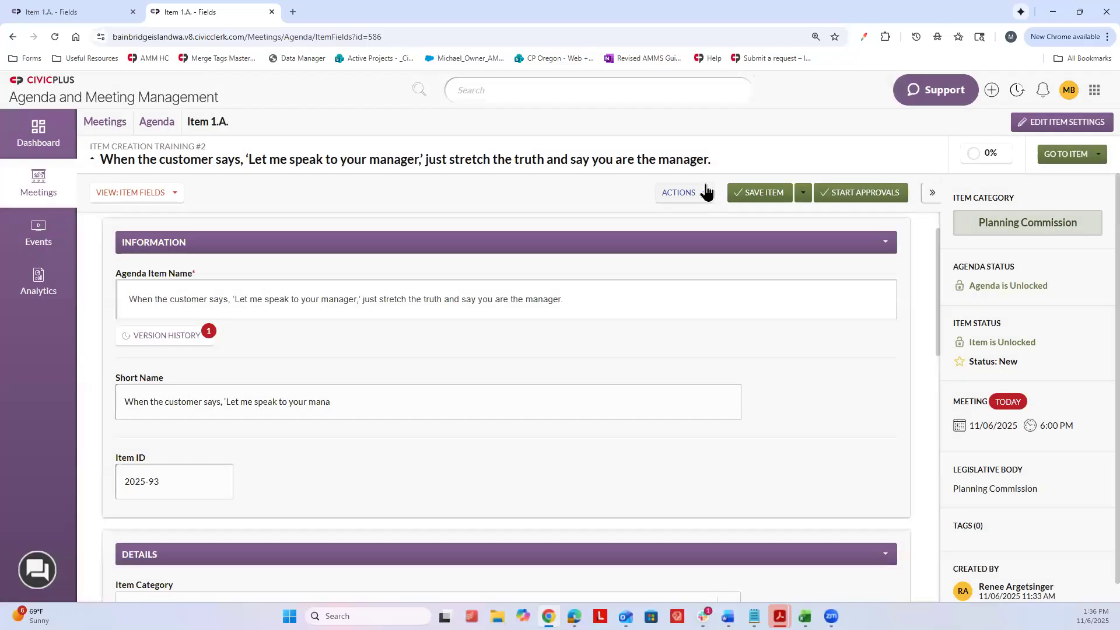
# Open the Item Preview, look through both of its pages, and close it
pyautogui.click(707, 192)
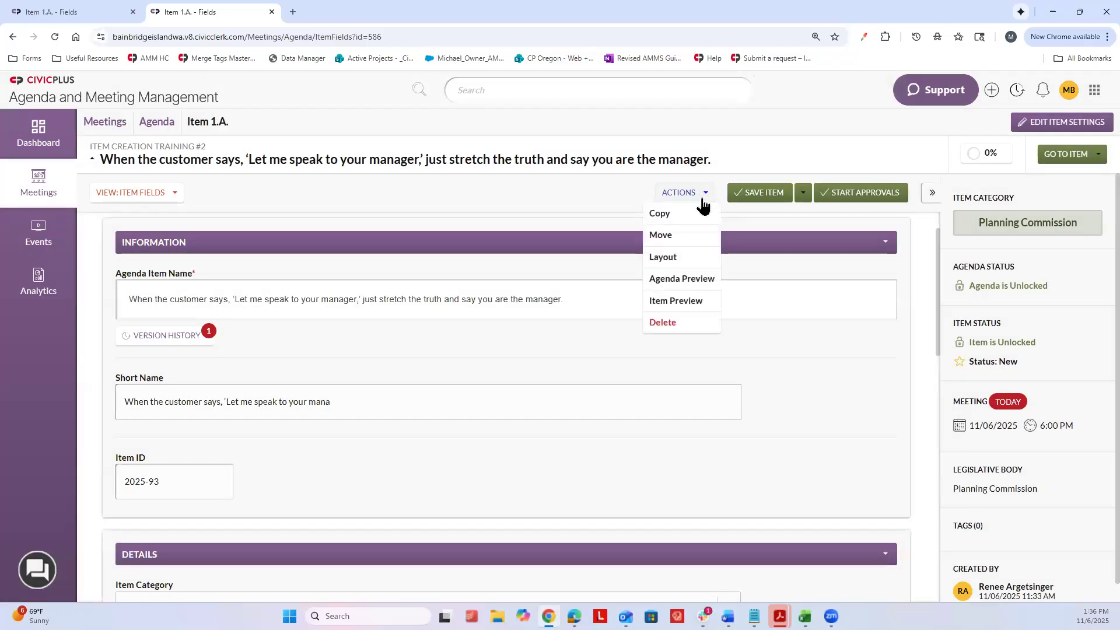
pyautogui.click(580, 339)
pyautogui.click(689, 196)
pyautogui.click(705, 300)
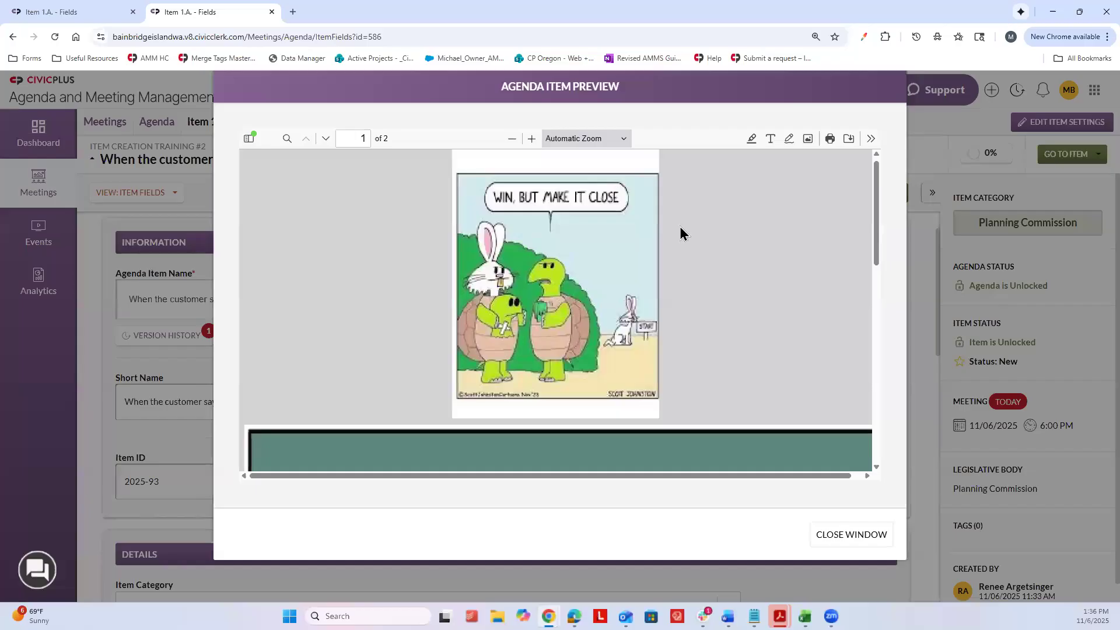
pyautogui.scroll(-6, 682, 245)
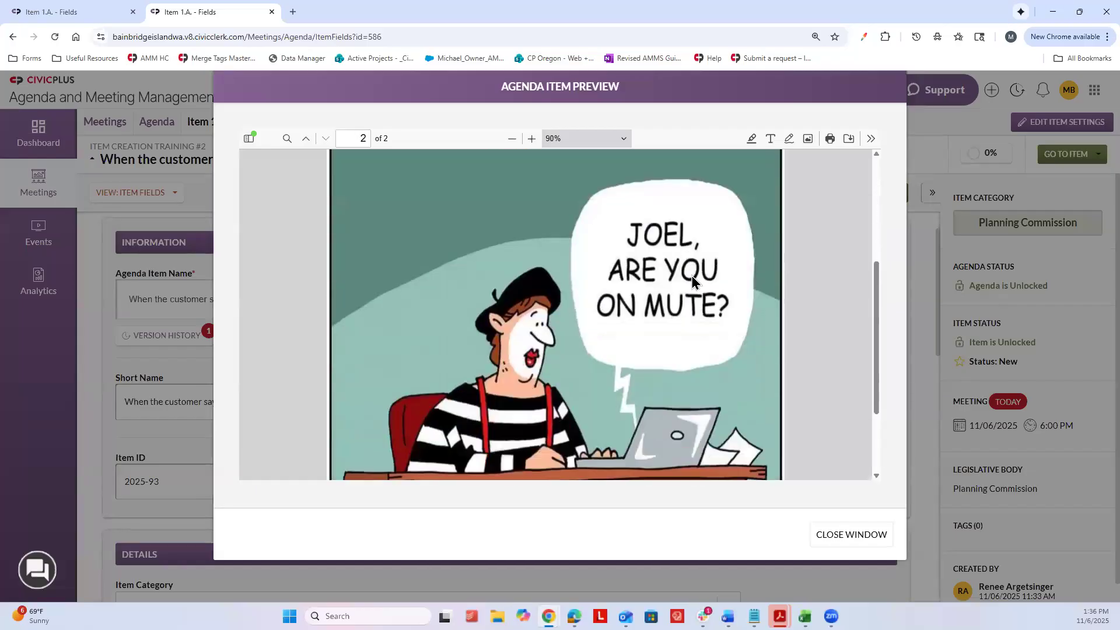
pyautogui.scroll(-3, 692, 280)
pyautogui.scroll(-3, 695, 279)
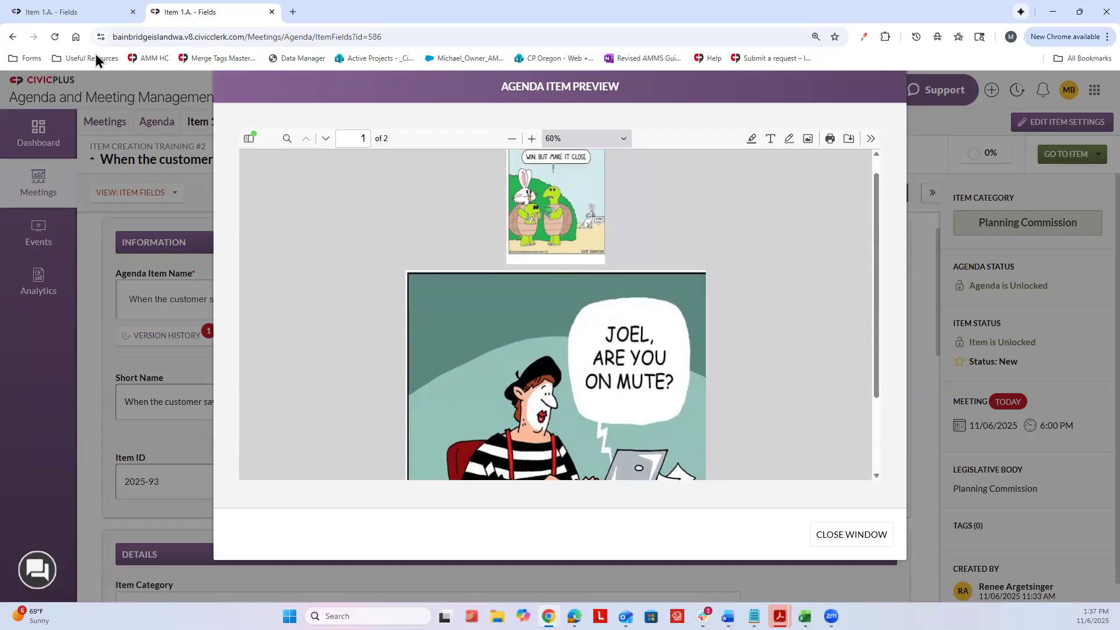
pyautogui.click(851, 542)
# Set the item's Estimated Time to 39
pyautogui.scroll(-3, 564, 360)
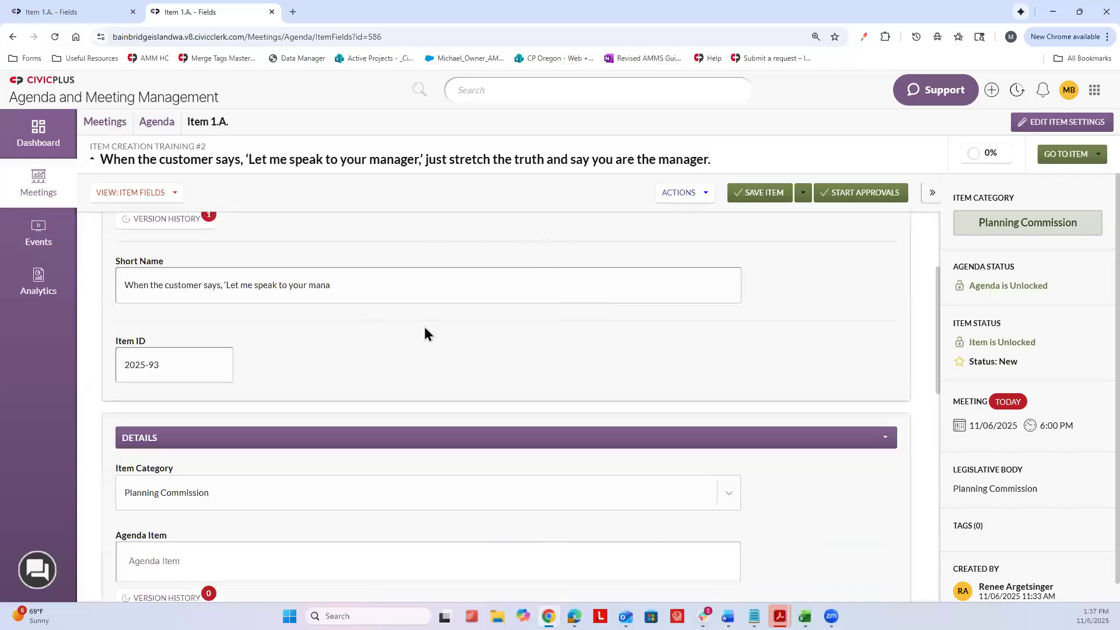
pyautogui.scroll(-3, 408, 341)
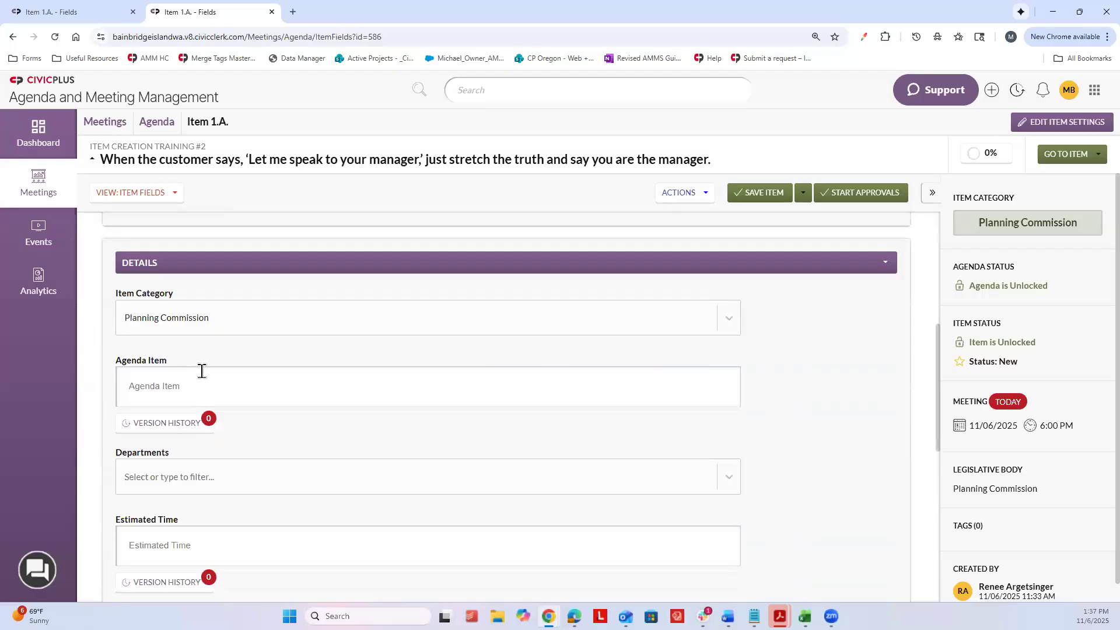
pyautogui.scroll(-5, 249, 408)
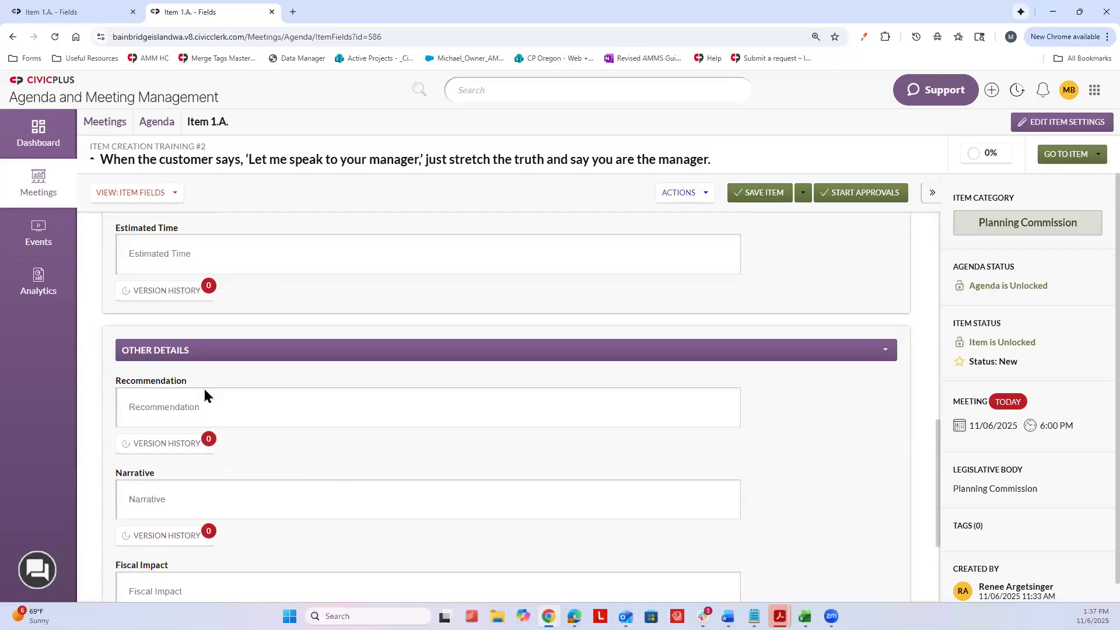
pyautogui.scroll(-1, 220, 373)
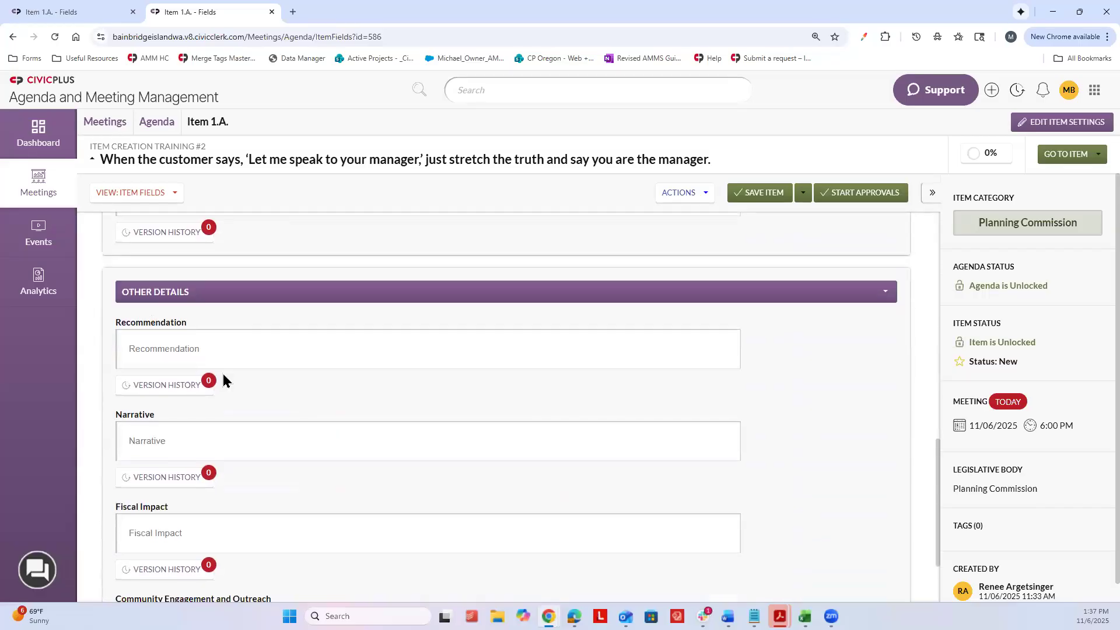
pyautogui.scroll(1, 223, 376)
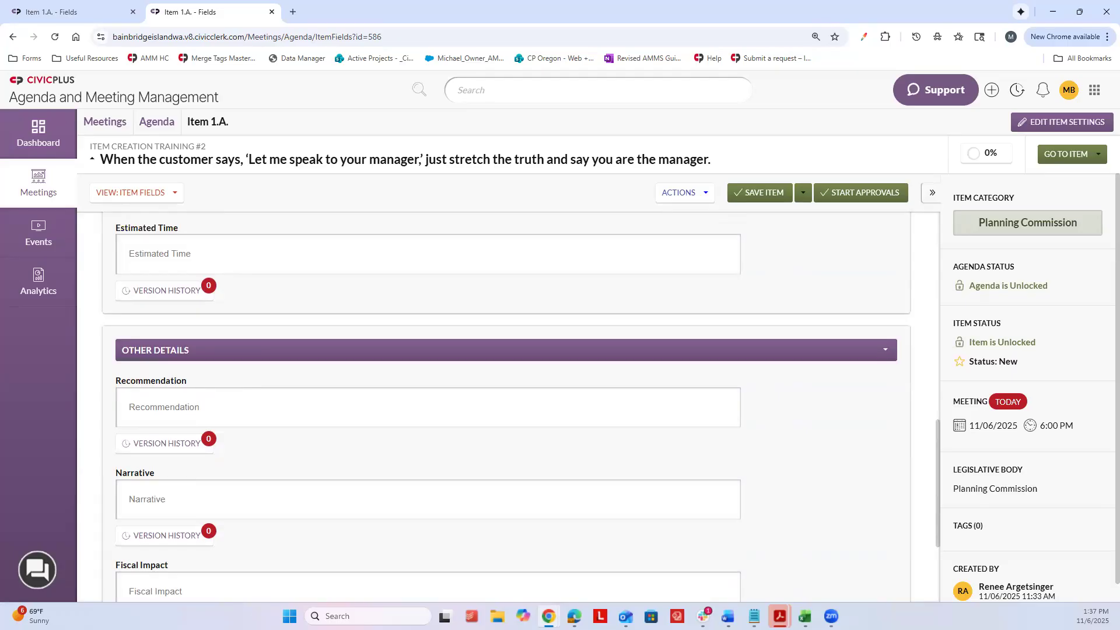
pyautogui.click(535, 252)
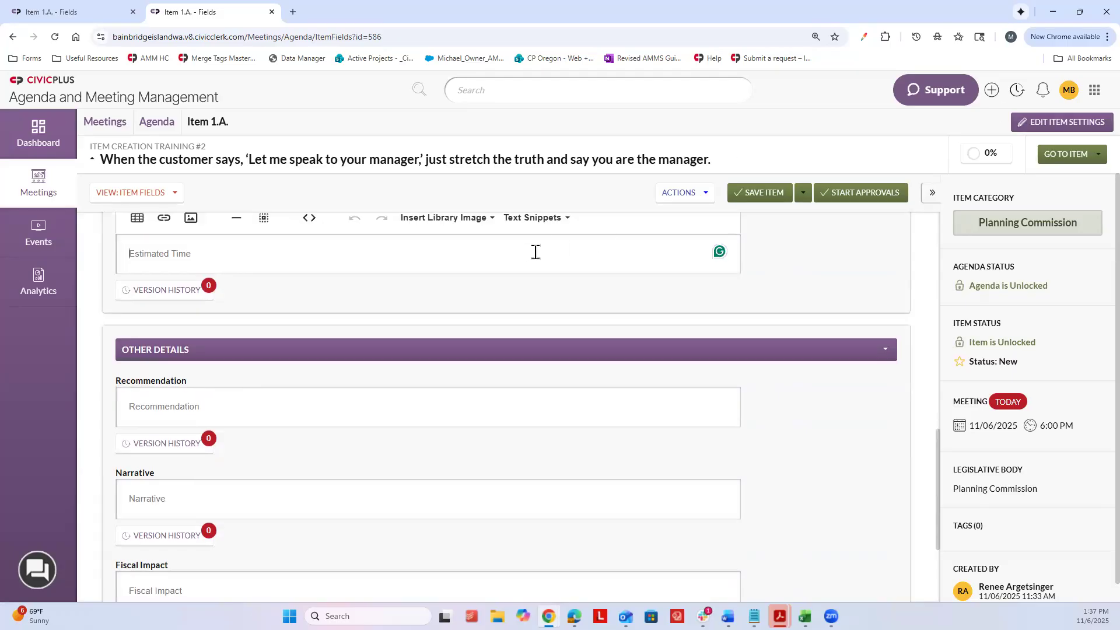
pyautogui.write('39')
# Fill in the Recommendation with "None — because pretending we have an opinion felt wrong."
pyautogui.hotkey('alt', 'Tab')
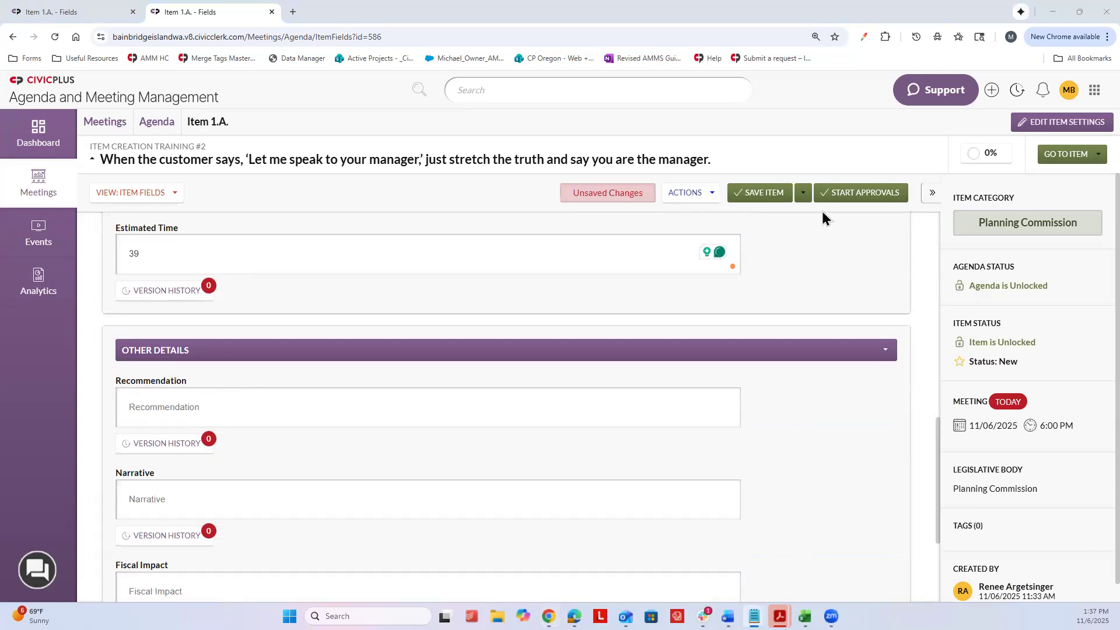
pyautogui.click(509, 413)
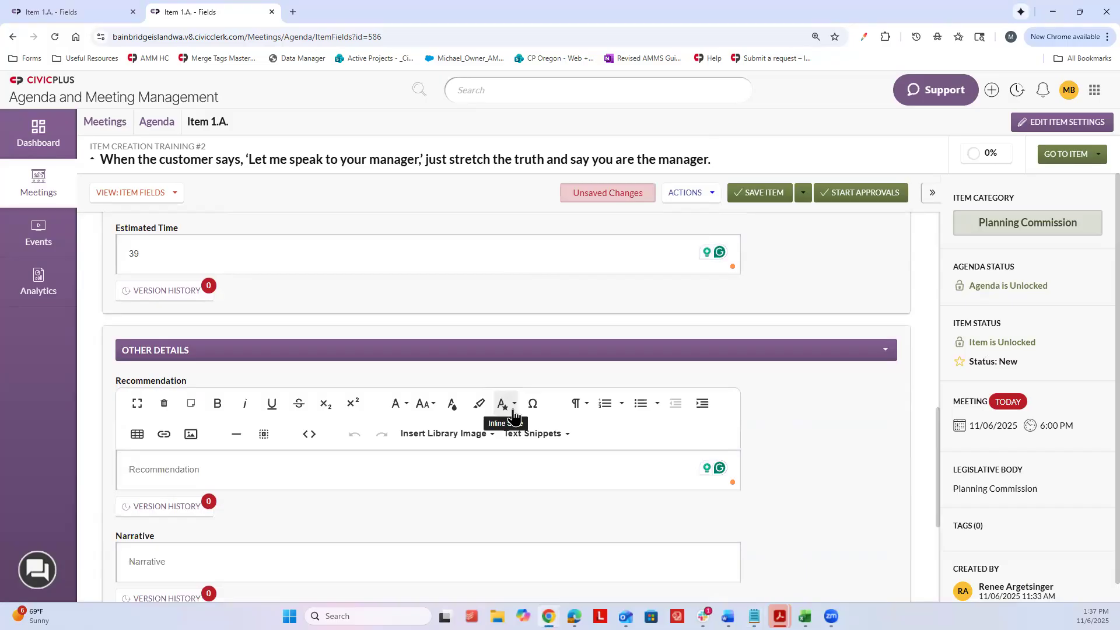
pyautogui.write('None — because pretending we have an opinion felt wrong.')
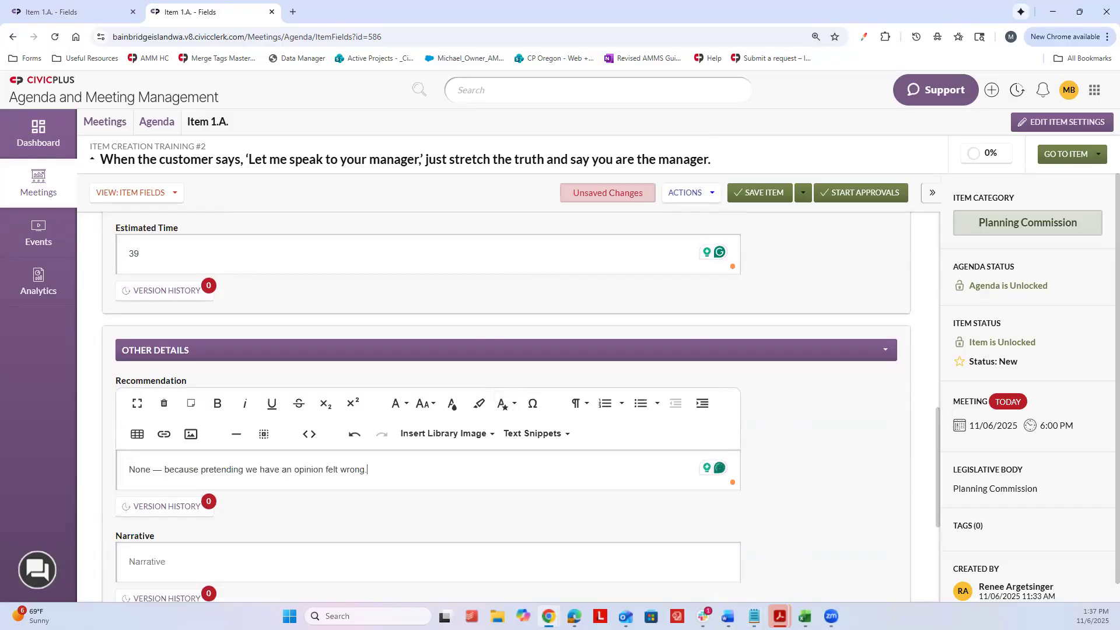
# Fill in the Narrative with "ere's the story — complete with drama, suspense, and mild budget anxiety."
pyautogui.hotkey('alt', 'Tab')
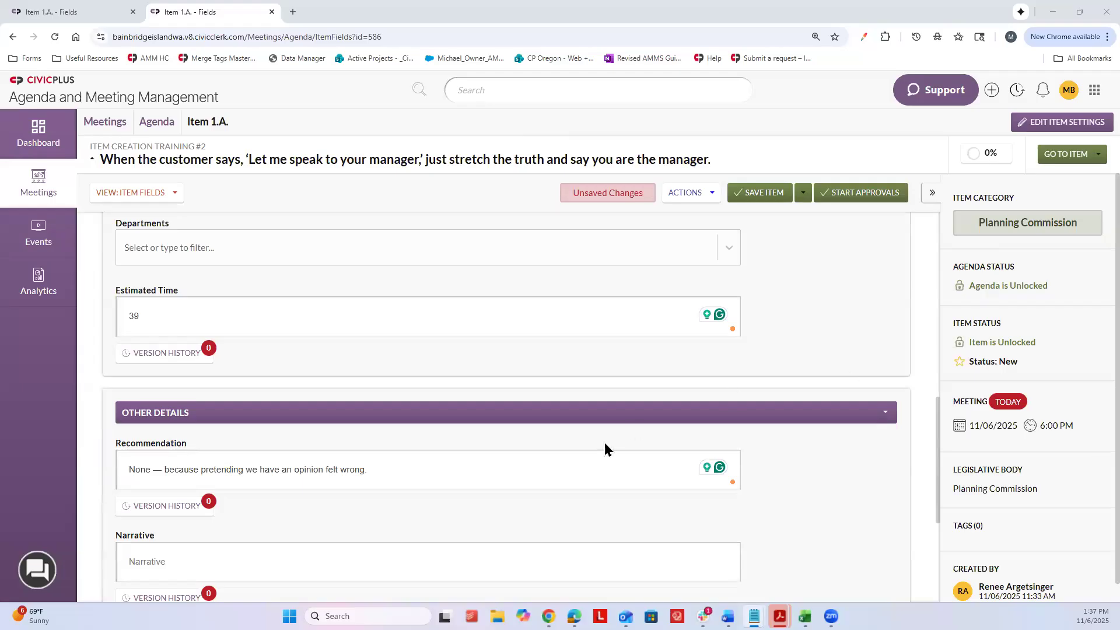
pyautogui.scroll(-3, 605, 442)
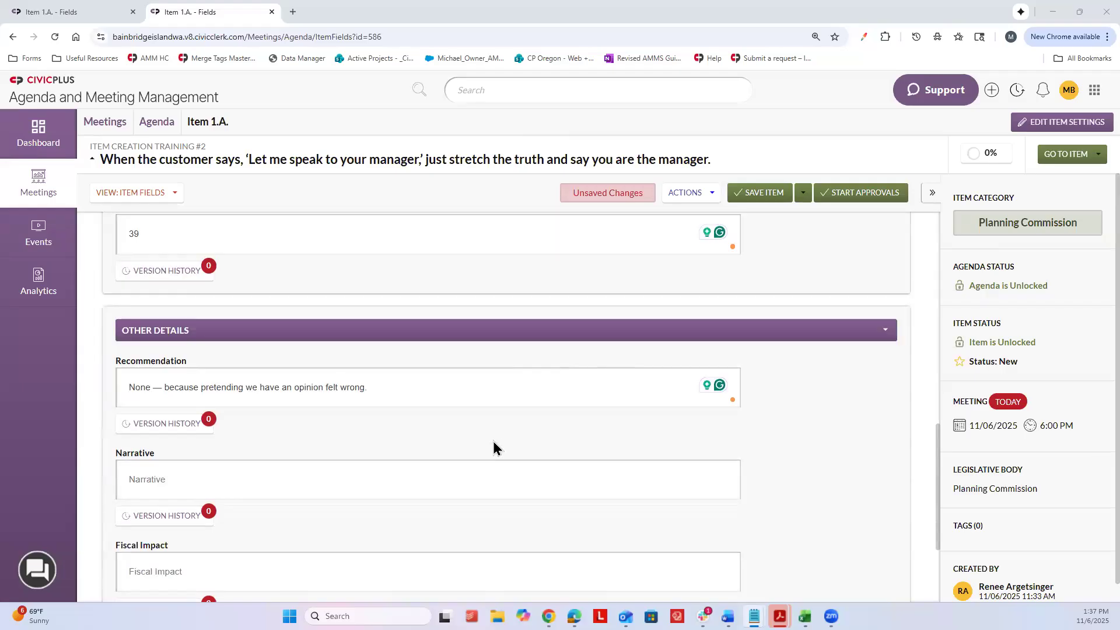
pyautogui.click(312, 392)
pyautogui.write("ere's the story — complete with drama, suspense, and mild budget anxiety.")
pyautogui.scroll(-2, 342, 468)
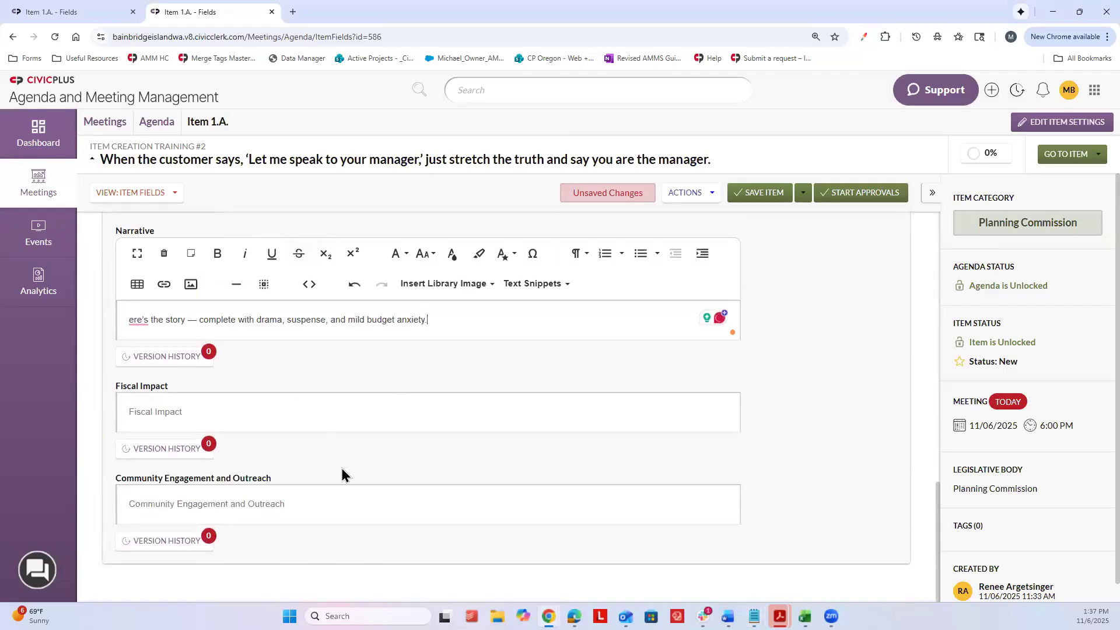
# Fill in Fiscal Impact with "Costs some money, but not enough to start a GoFundMe." and correct the Narrative's first word to "Here's"
pyautogui.hotkey('alt', 'Tab')
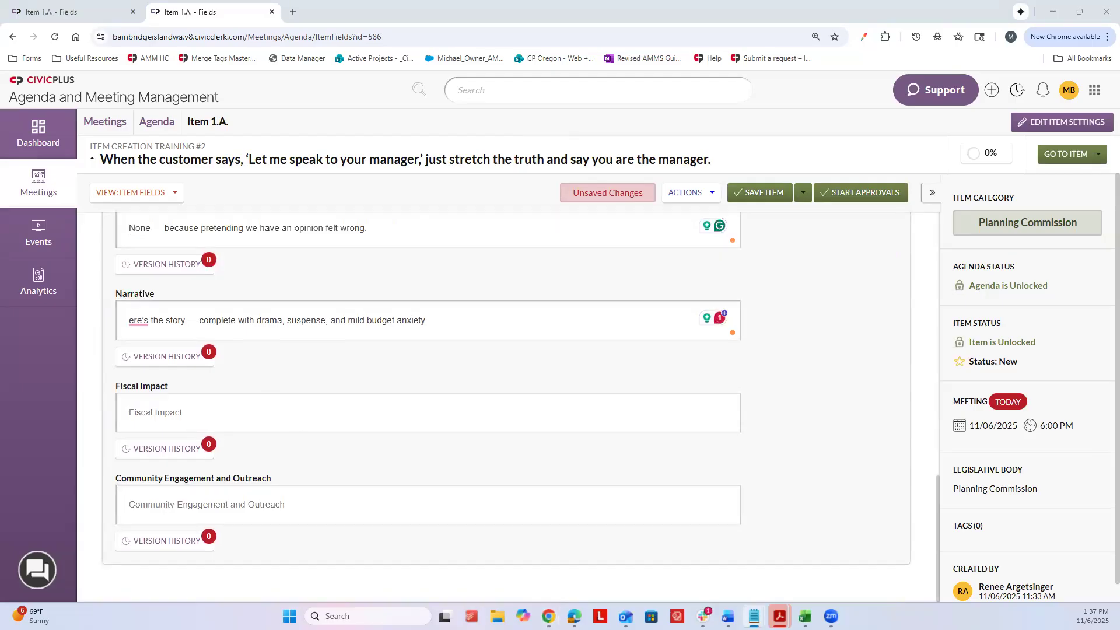
pyautogui.click(640, 429)
pyautogui.write('Costs some money, but not enough to start a GoFundMe.')
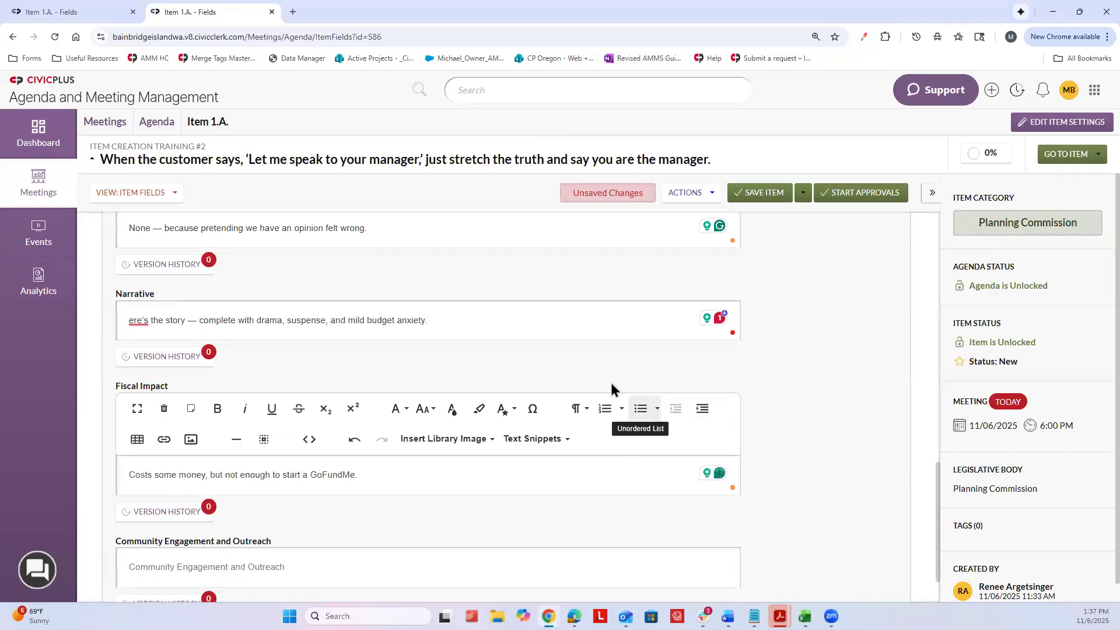
pyautogui.click(126, 315)
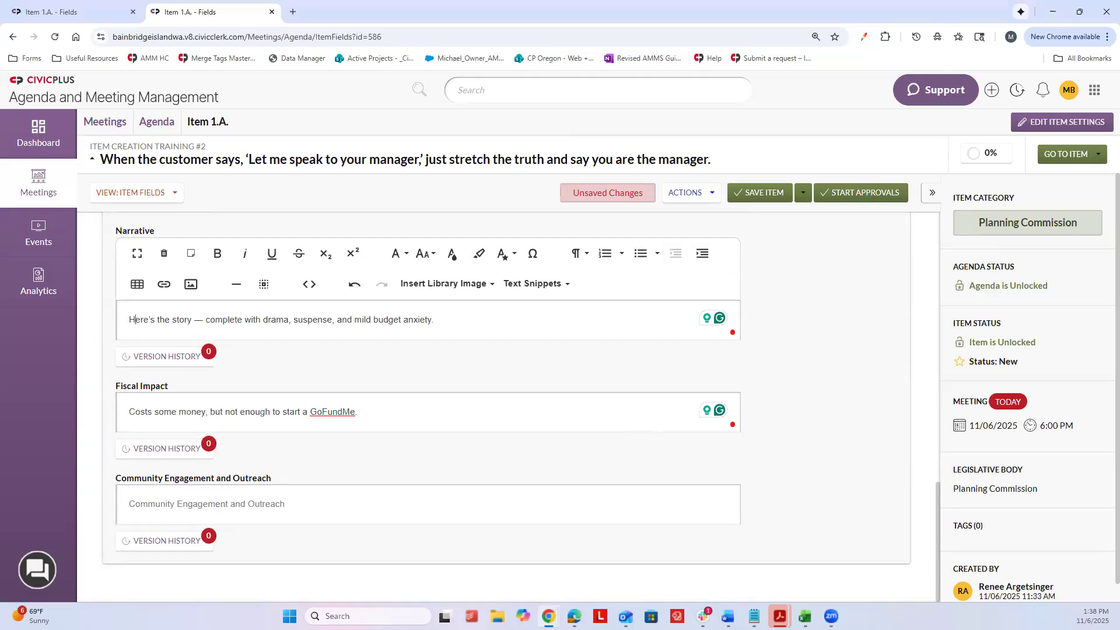
# Fill in Community Engagement and Outreach with "We talked to the community — and yes, someone mentioned parking." and make the text bold
pyautogui.hotkey('alt', 'Tab')
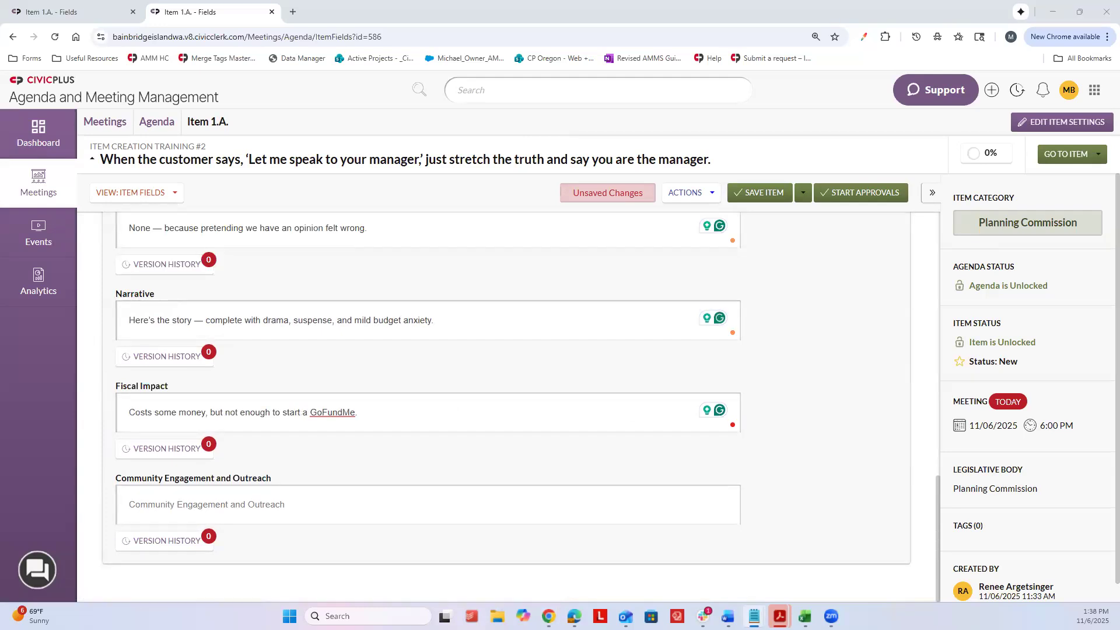
pyautogui.click(420, 514)
pyautogui.write('We talked to the community — and yes, someone mentioned parking.')
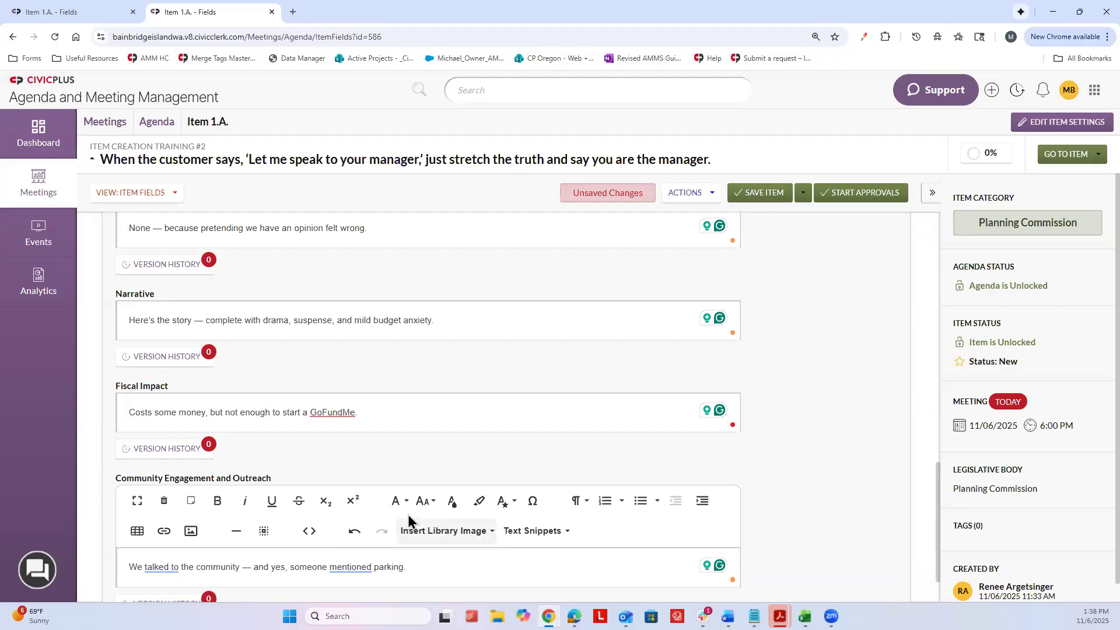
pyautogui.moveTo(419, 559); pyautogui.dragTo(120, 567)
pyautogui.click(217, 501)
pyautogui.click(449, 465)
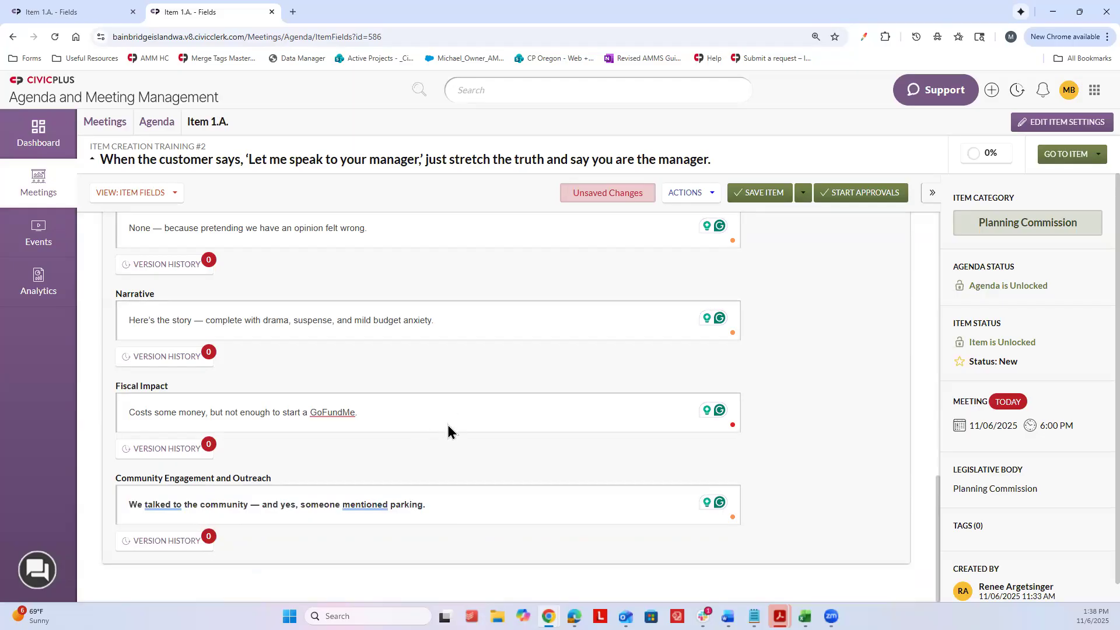
# Save the item with the newly filled detail fields
pyautogui.scroll(2, 448, 426)
pyautogui.scroll(-1, 448, 423)
pyautogui.click(757, 198)
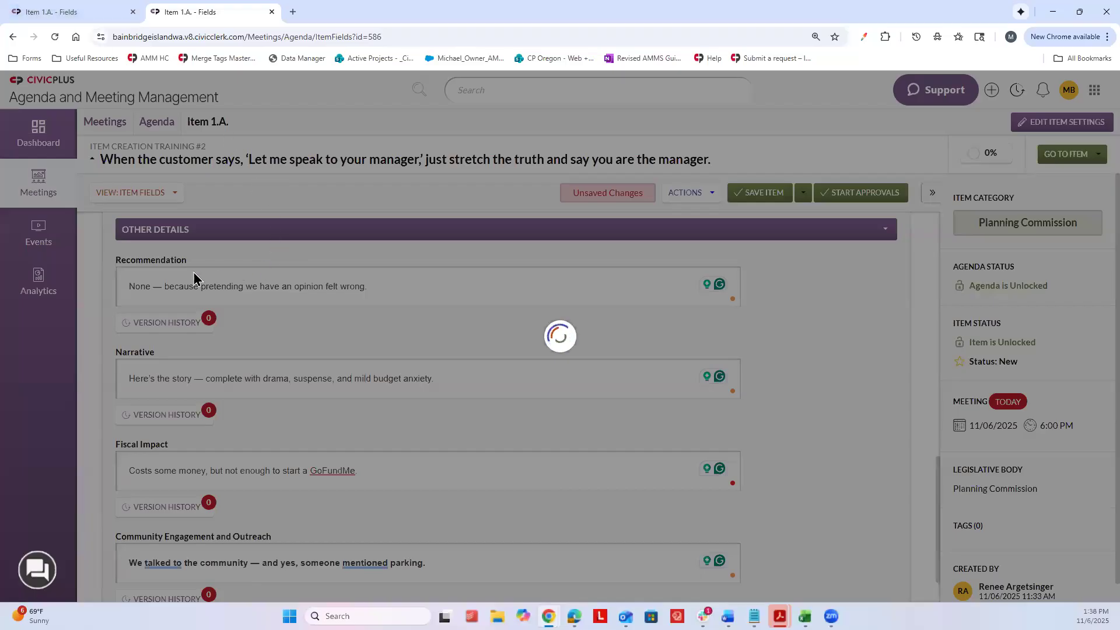
pyautogui.click(141, 6)
pyautogui.click(292, 12)
pyautogui.click(230, 12)
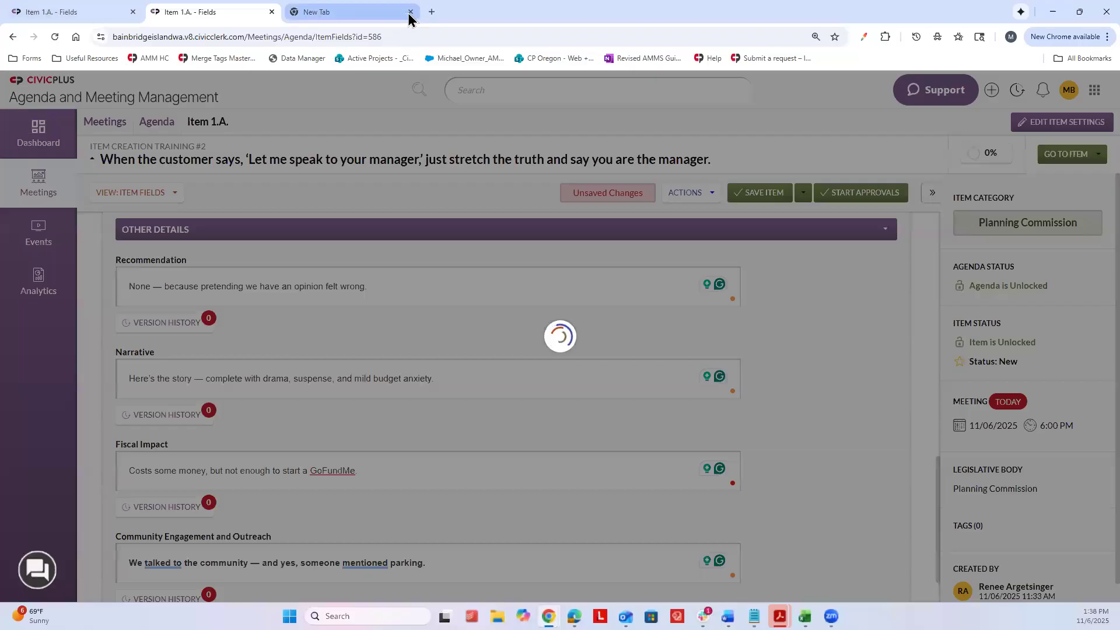
# Close the empty browser tab, reload the item page and return to its Other Details section
pyautogui.click(339, 12)
pyautogui.click(410, 11)
pyautogui.click(54, 41)
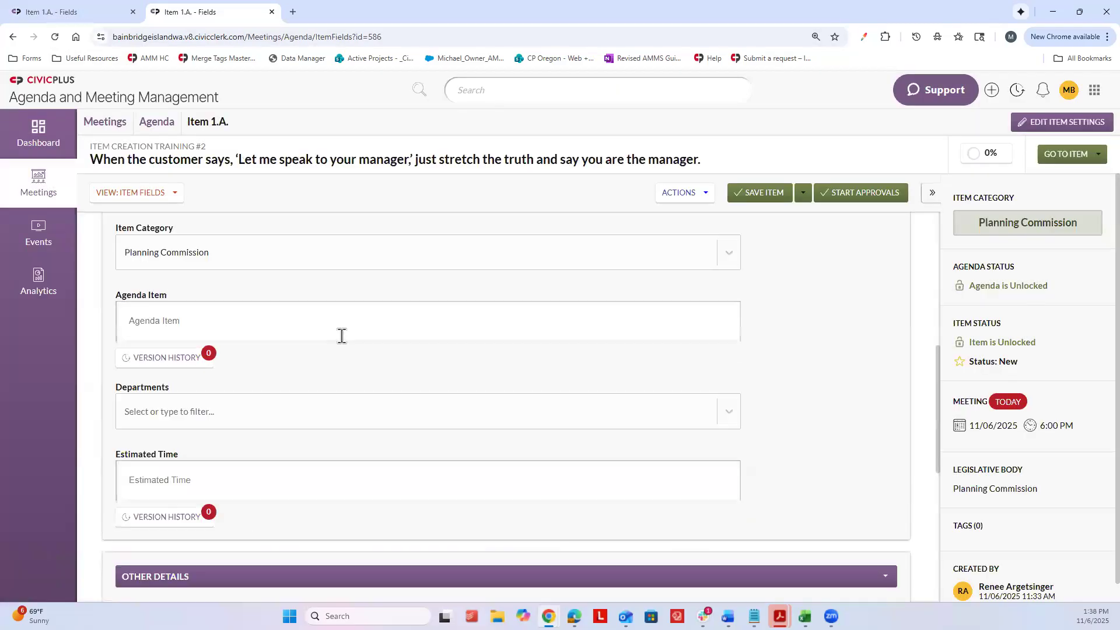
pyautogui.scroll(-6, 341, 336)
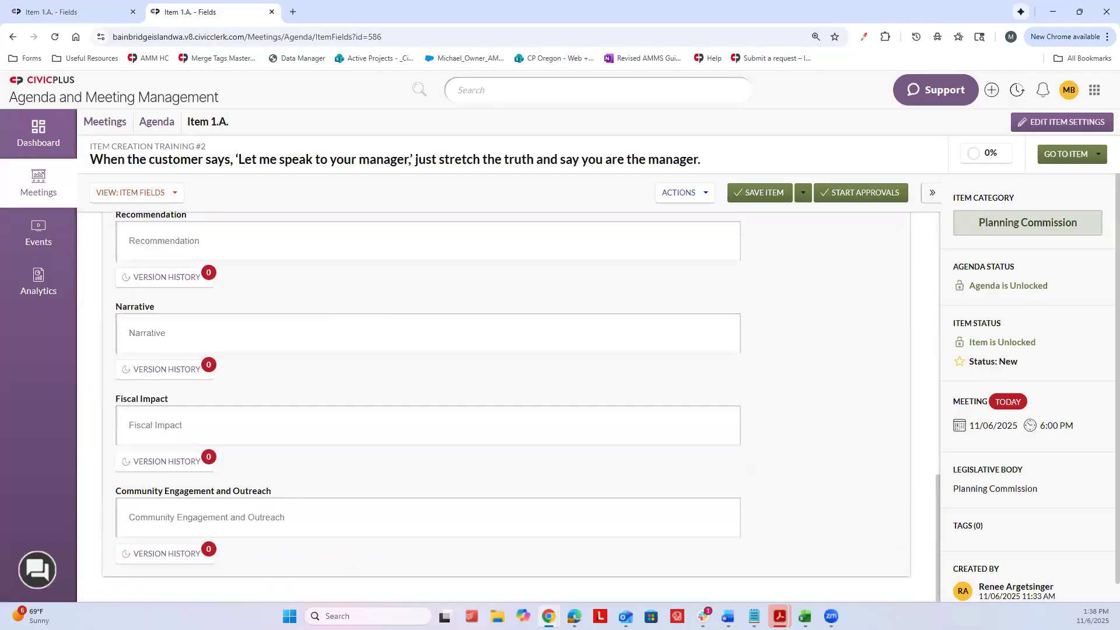
# Fill in the Recommendation with "None — because pretending we have an opinion felt wrong."
pyautogui.hotkey('alt', 'Tab')
pyautogui.click(325, 257)
pyautogui.write('None — because pretending we have an opinion felt wrong.')
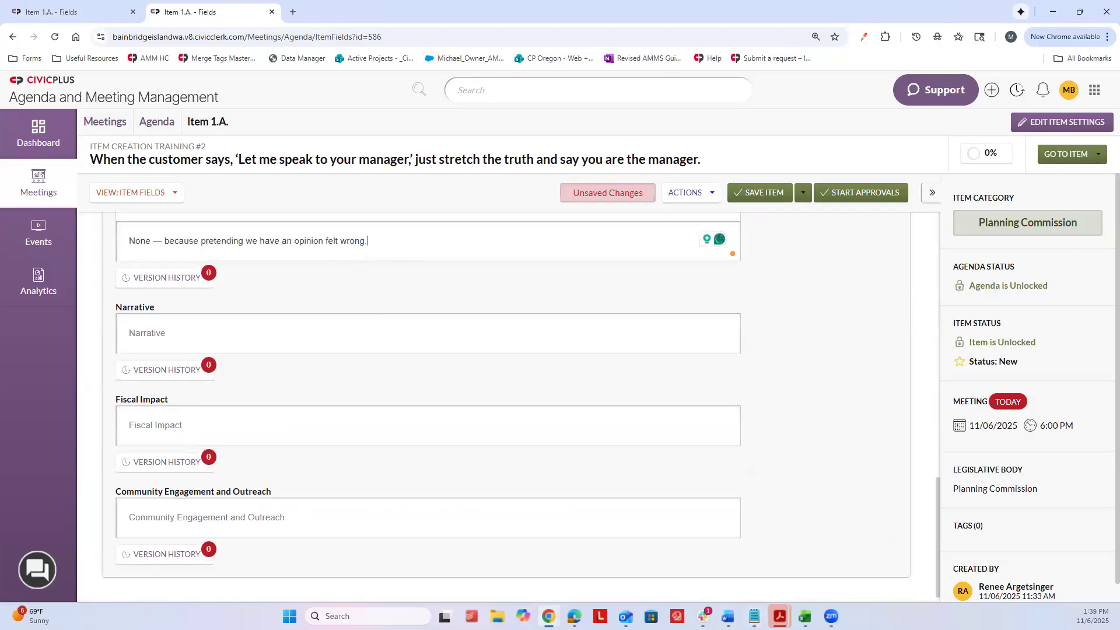
# Fill in the Narrative with "Here's the story — complete with drama, suspense, and mild budget anxiety."
pyautogui.hotkey('alt', 'Tab')
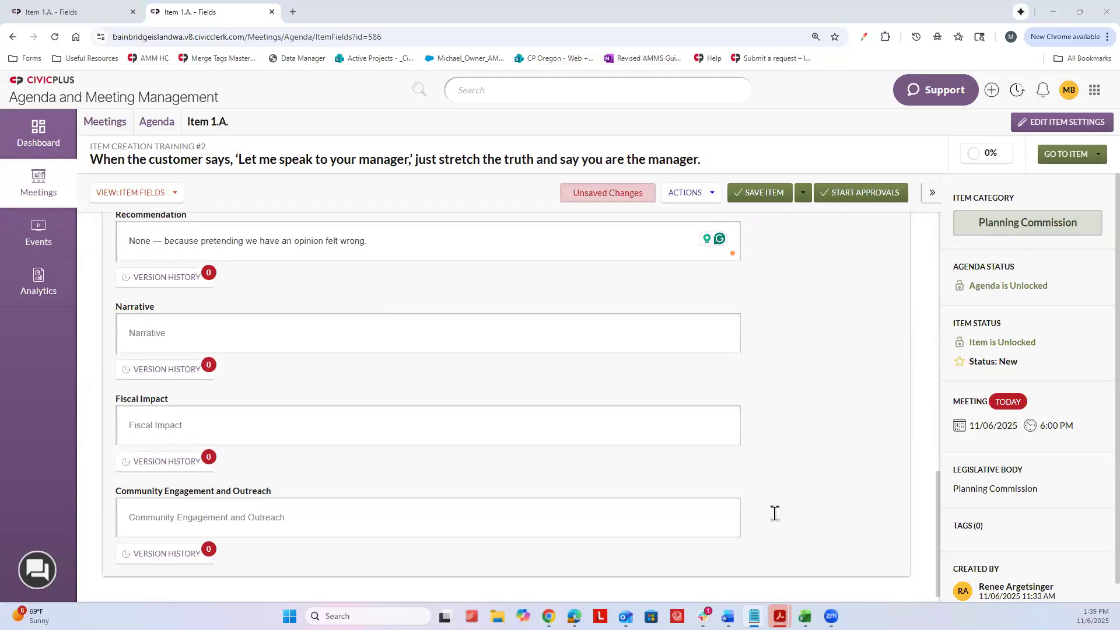
pyautogui.click(234, 351)
pyautogui.write('Here’s the story — complete with drama, suspense, and mild budget anxiety.')
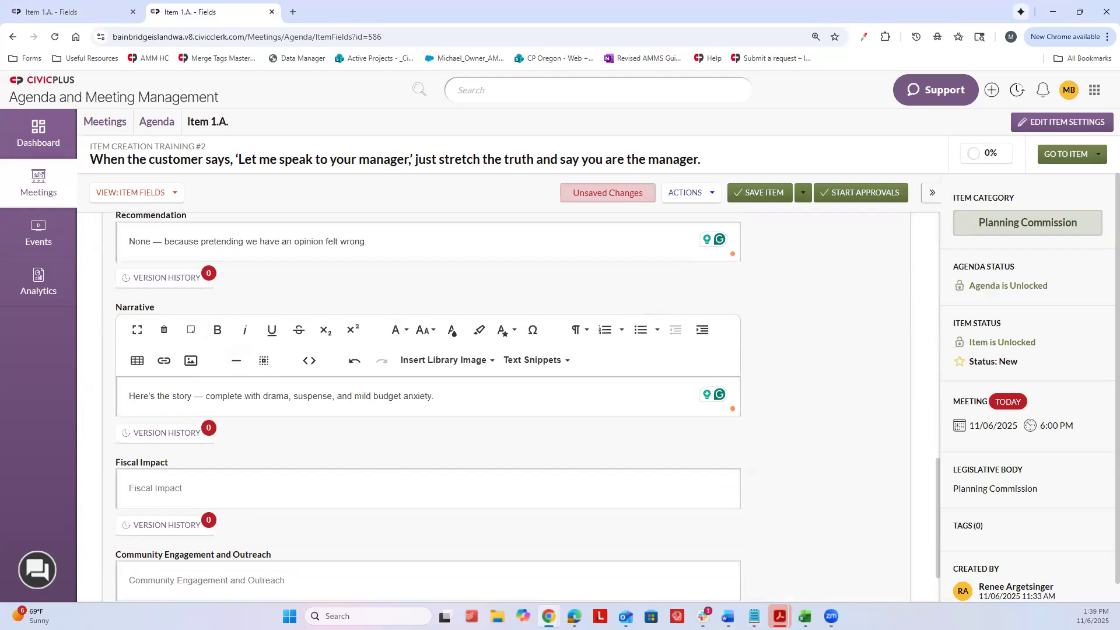
# Fill in Fiscal Impact with "Costs some money, but not enough to start a GoFundMe."
pyautogui.hotkey('alt', 'Tab')
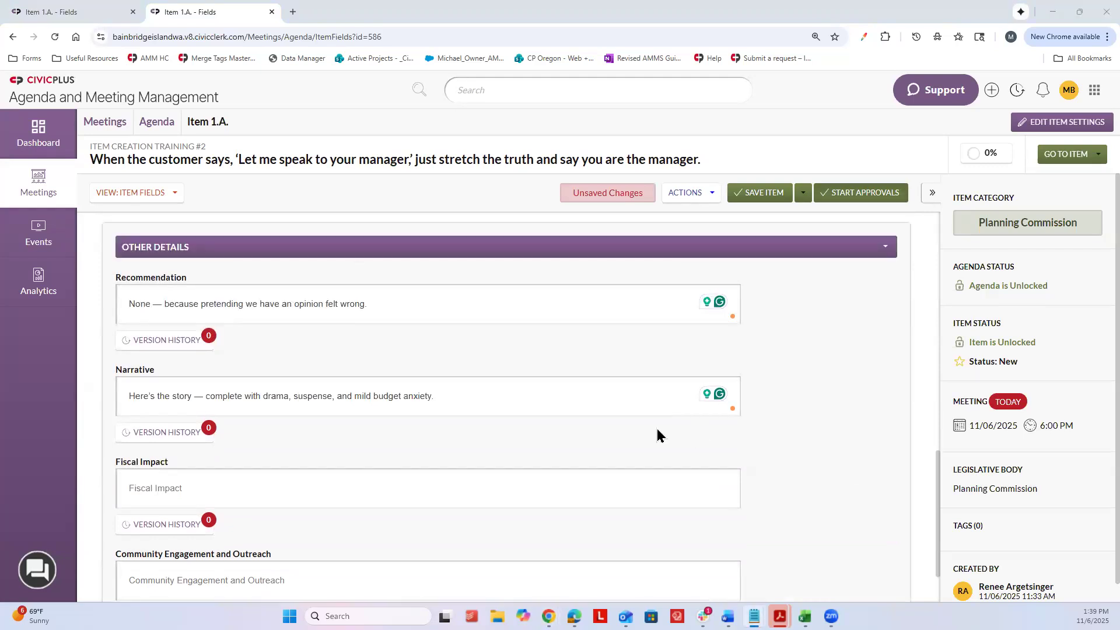
pyautogui.click(484, 483)
pyautogui.write('Costs some money, but not enough to start a GoFundMe.')
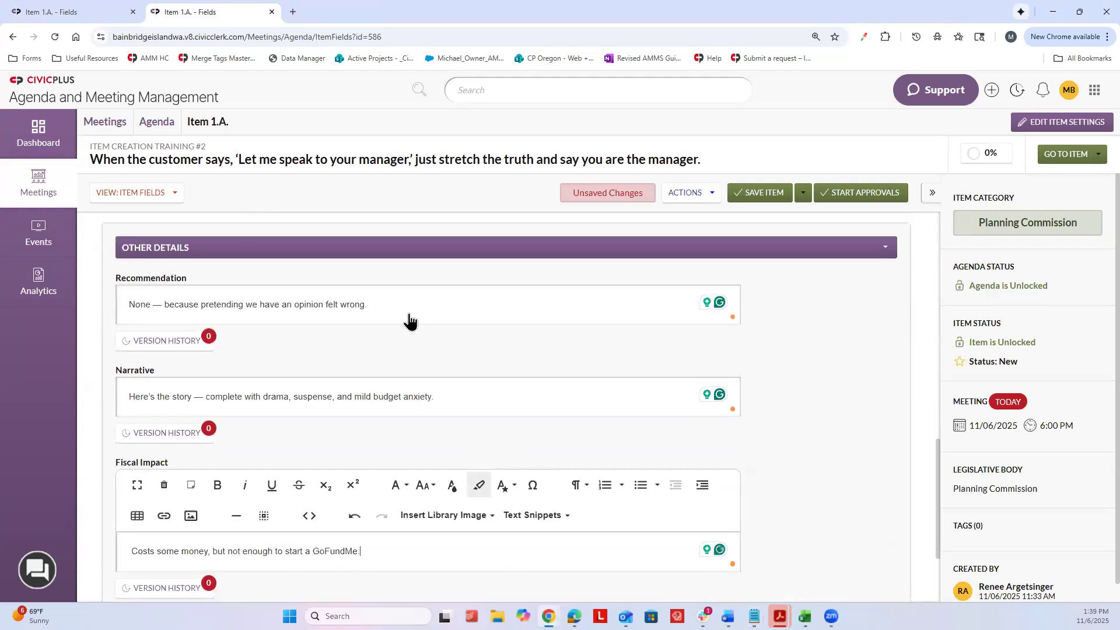
# Fill in Community Engagement and Outreach with "We talked to the community — and yes, someone mentioned parking."
pyautogui.scroll(-2, 408, 319)
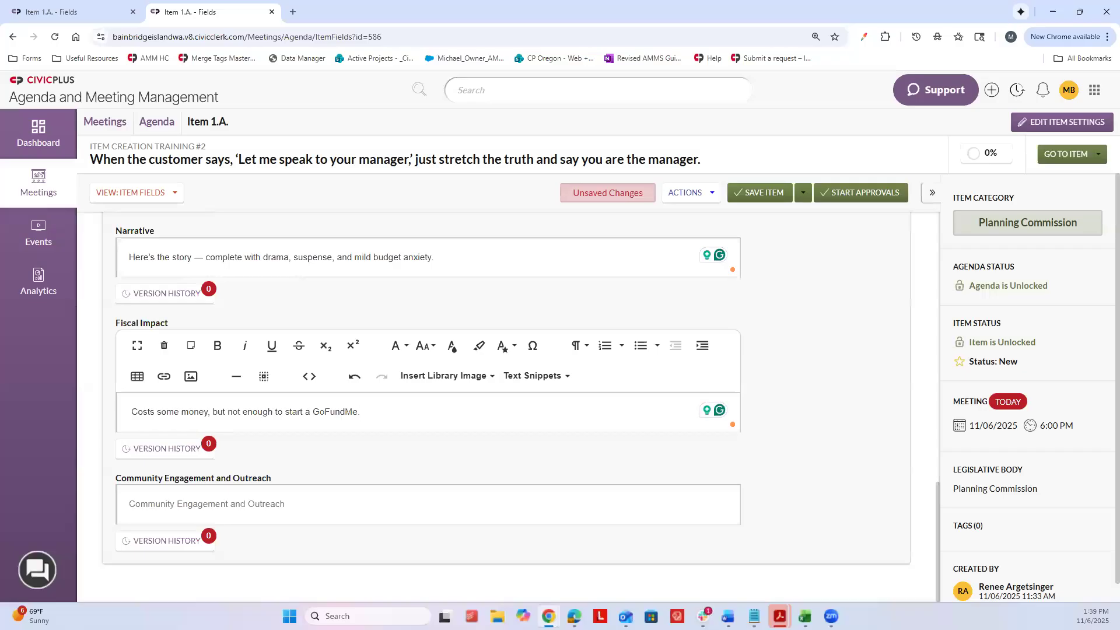
pyautogui.hotkey('alt', 'Tab')
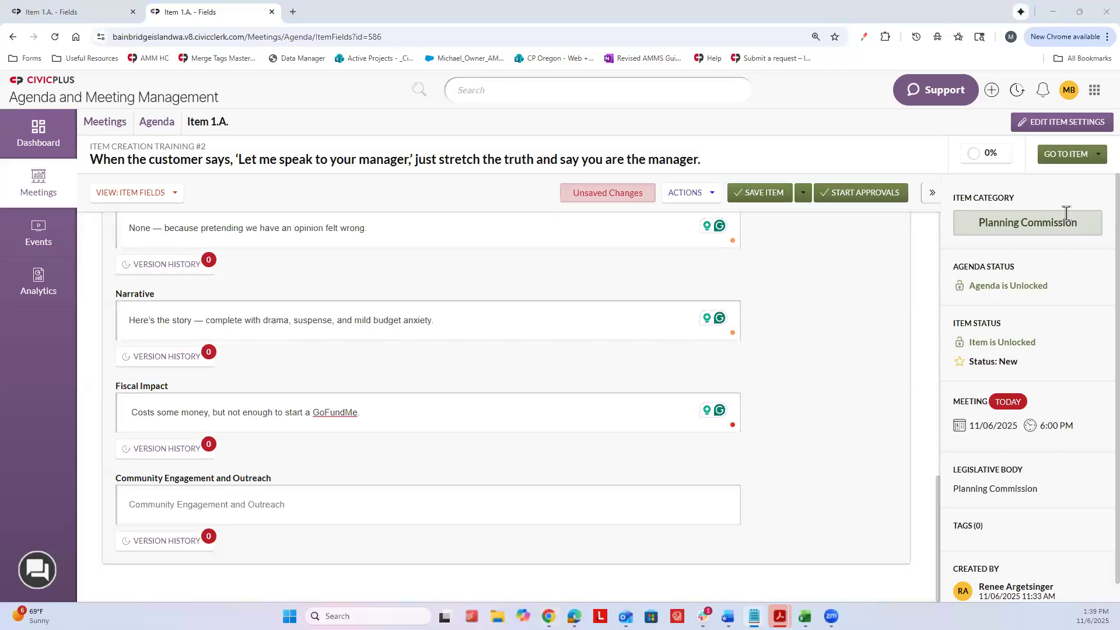
pyautogui.click(552, 495)
pyautogui.write('We talked to the community — and yes, someone mentioned parking.')
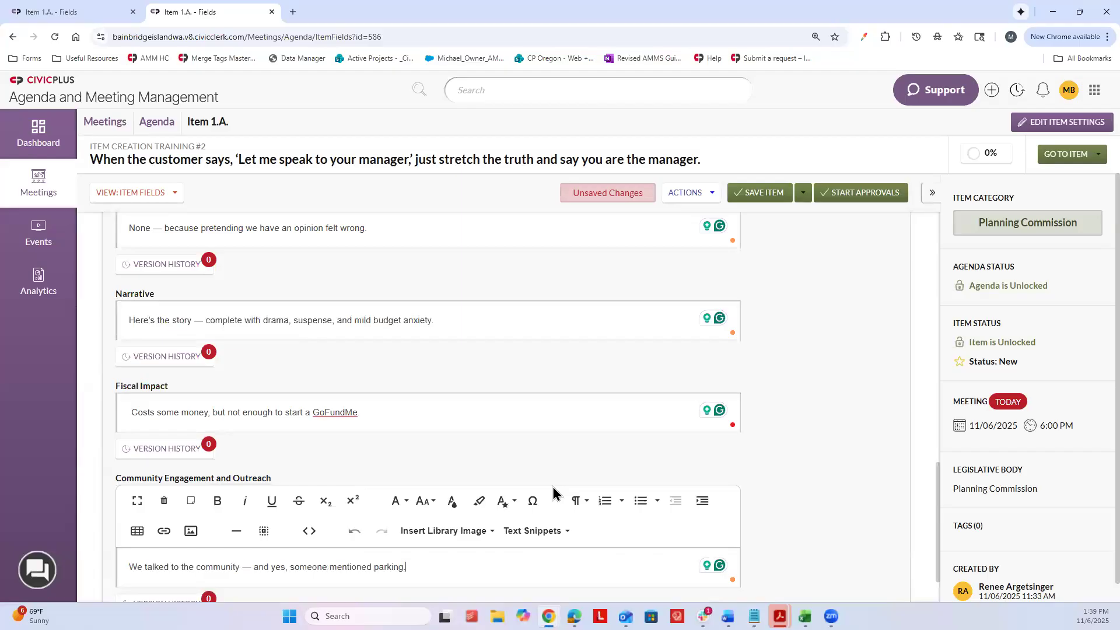
# Save the item and start its approvals, staying on the page when warned about leaving
pyautogui.click(760, 193)
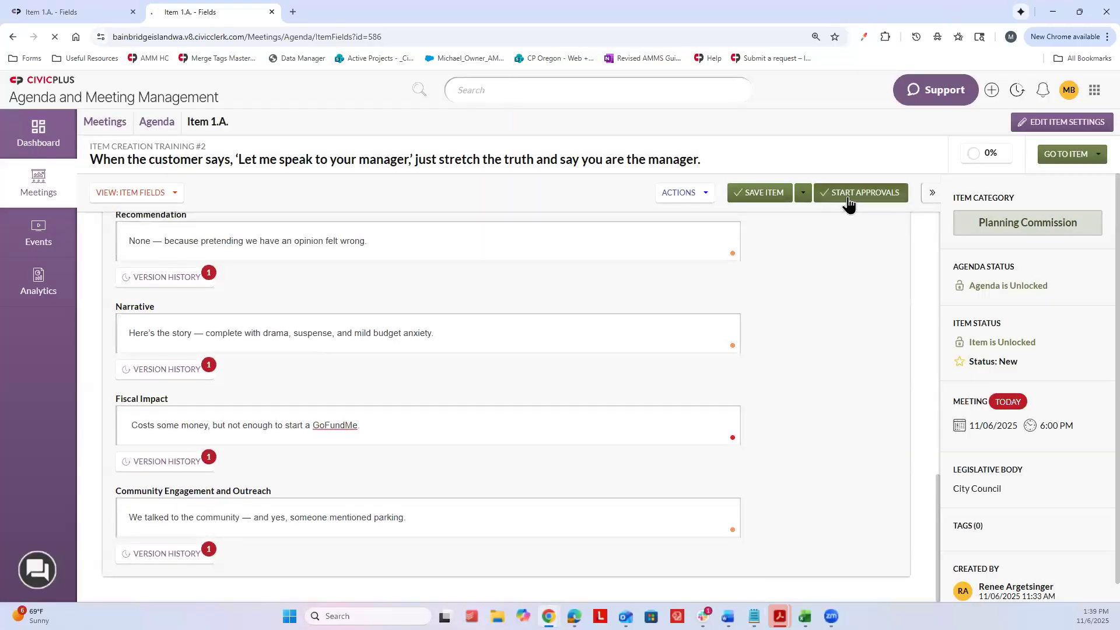
pyautogui.click(856, 199)
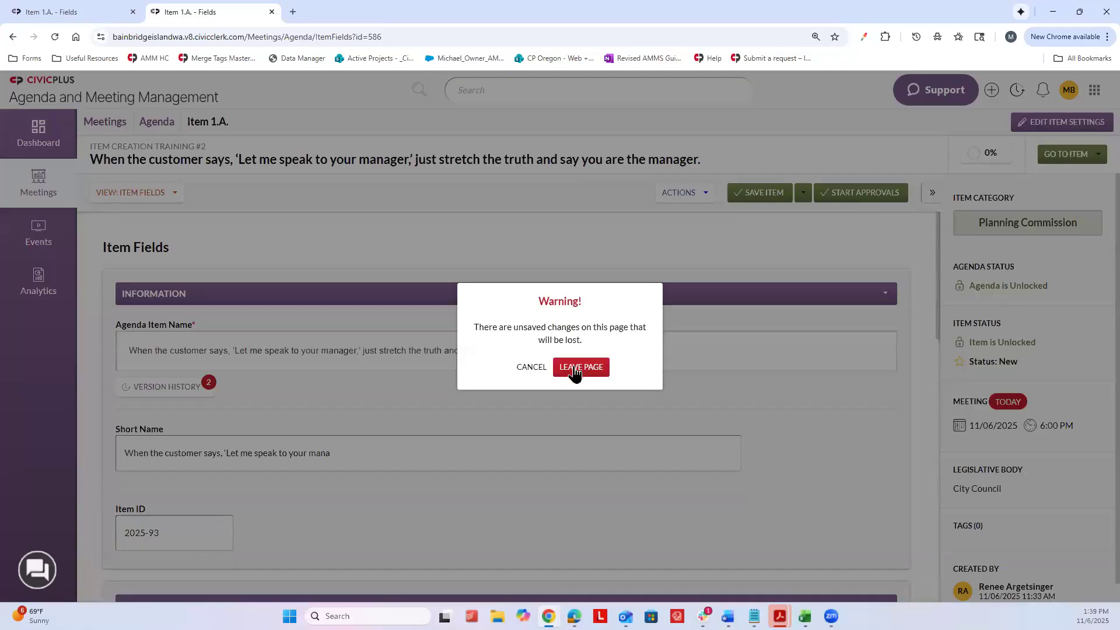
pyautogui.click(531, 367)
pyautogui.click(856, 198)
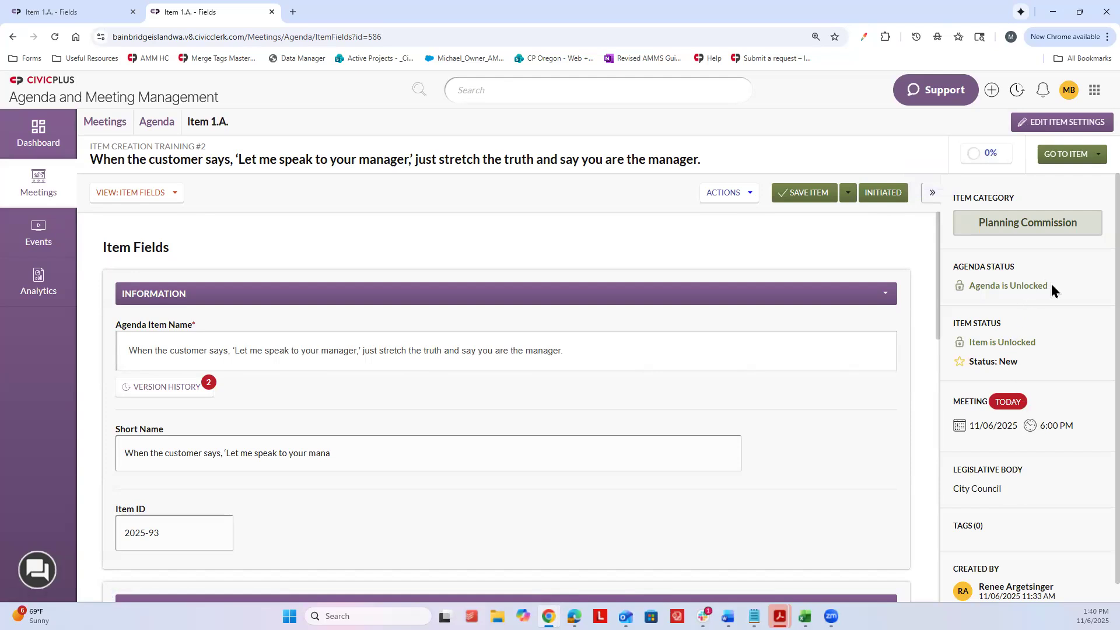
# Review the item's lock status in the information pane and the saved item fields down to Other Details
pyautogui.moveTo(1036, 343); pyautogui.dragTo(968, 345)
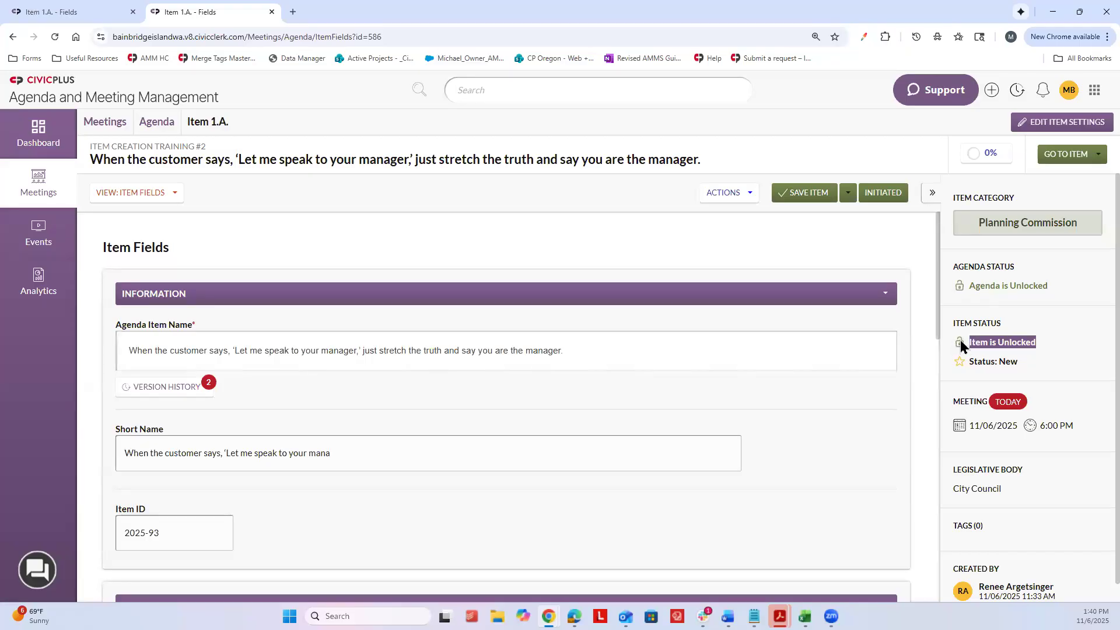
pyautogui.click(932, 192)
pyautogui.click(1104, 193)
pyautogui.scroll(-3, 418, 344)
pyautogui.scroll(-4, 418, 344)
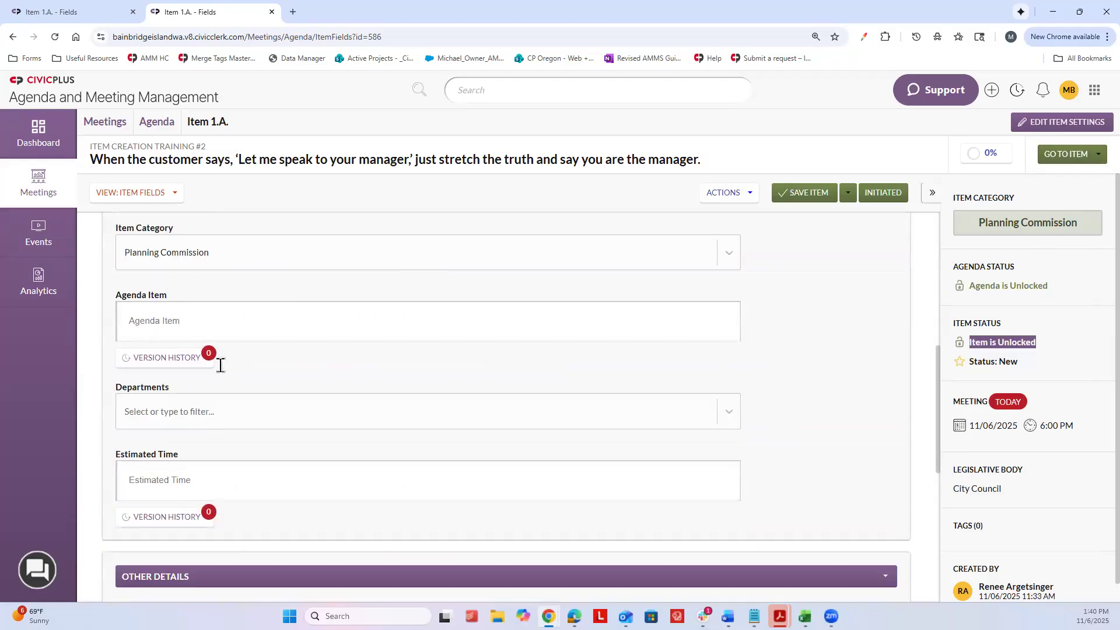
pyautogui.scroll(-5, 220, 362)
pyautogui.scroll(-1, 208, 344)
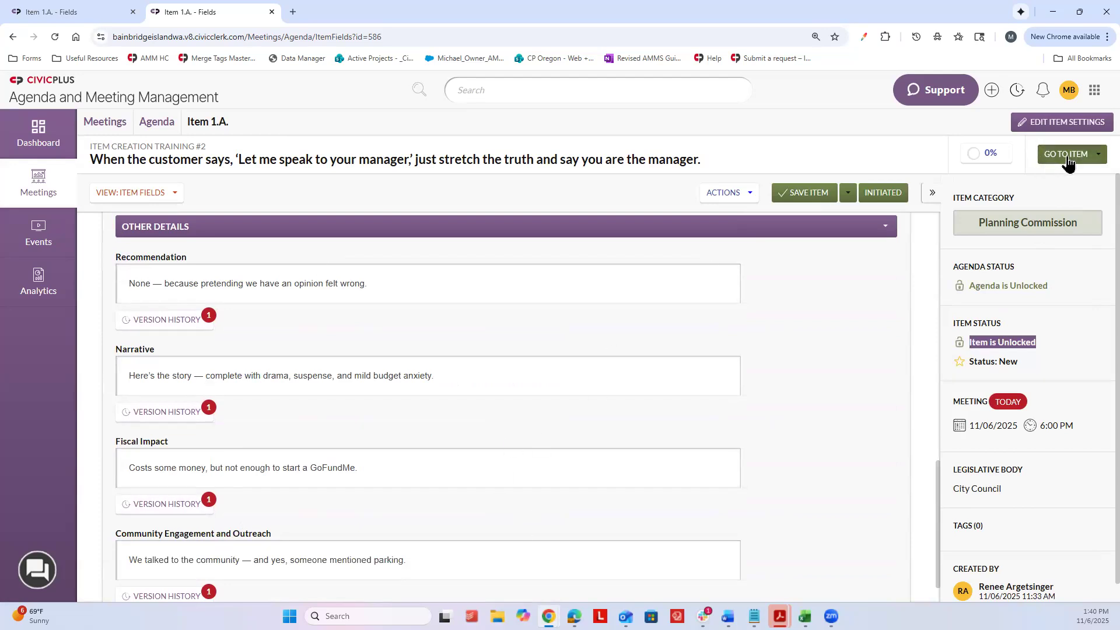
# View the meeting's list of selectable agenda items and close it without choosing another item
pyautogui.click(1093, 155)
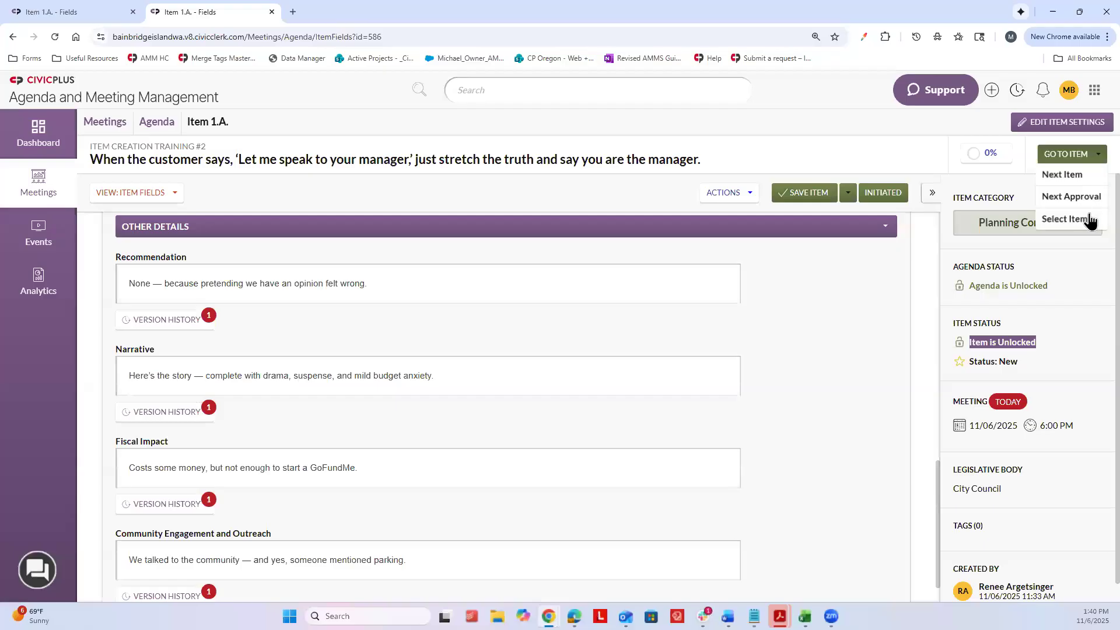
pyautogui.click(1065, 218)
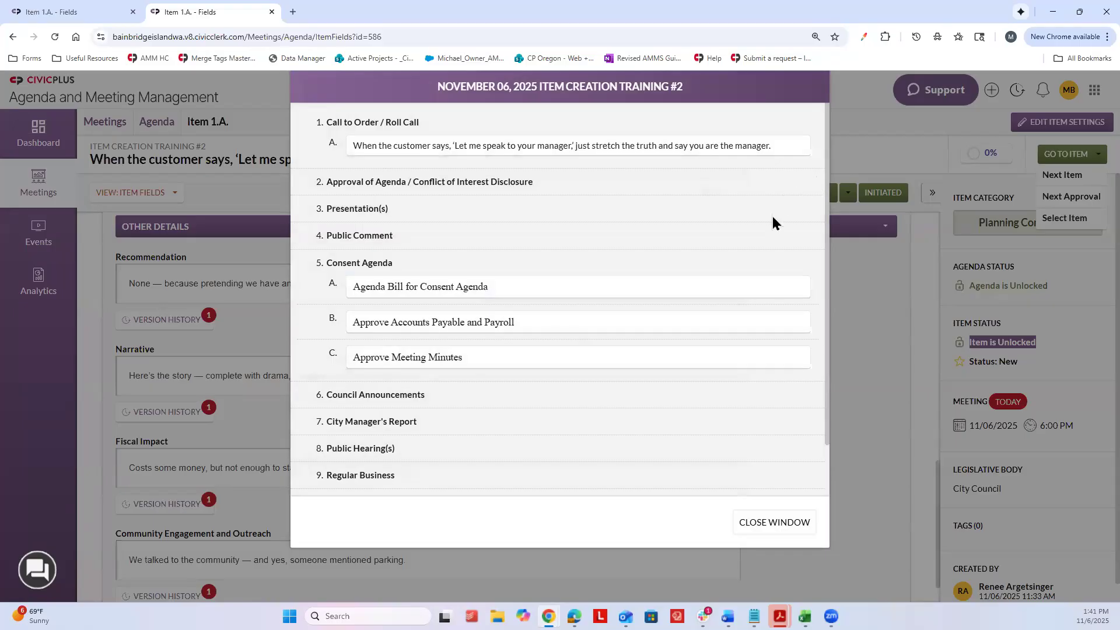
pyautogui.click(776, 522)
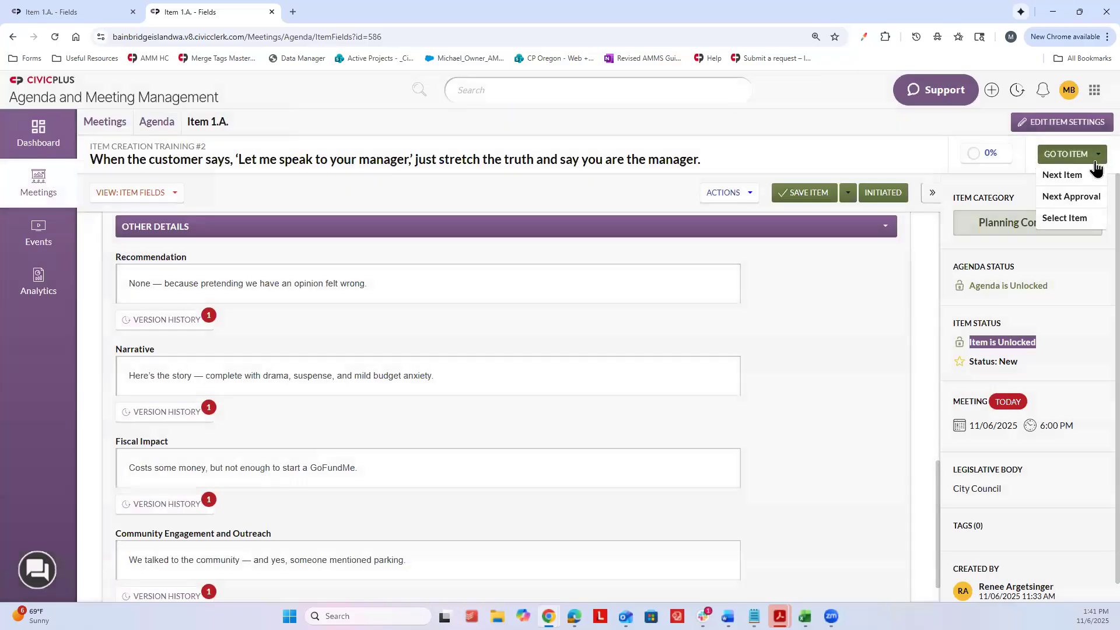
pyautogui.click(1063, 161)
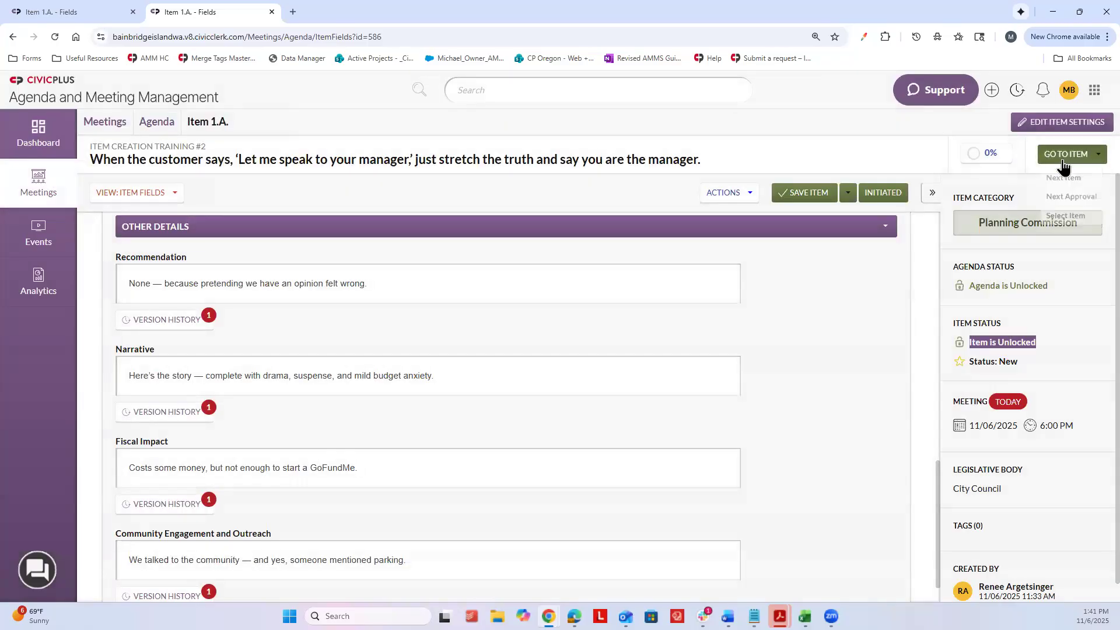
# Review the Other Details fields at full width with the item information pane hidden, and restore the pane
pyautogui.click(933, 193)
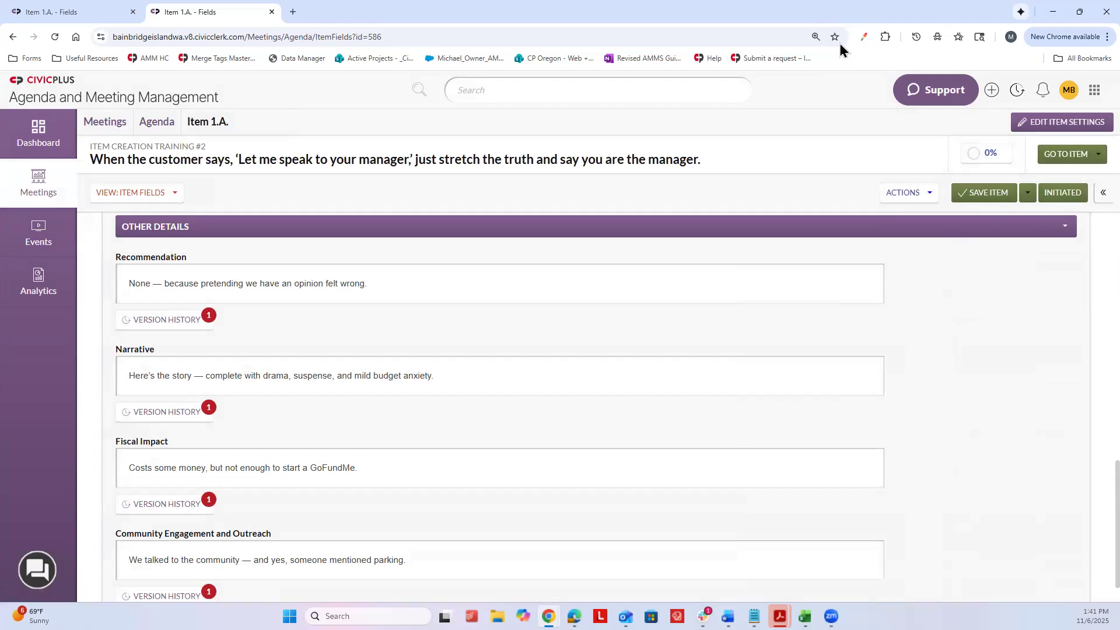
pyautogui.scroll(-1, 883, 296)
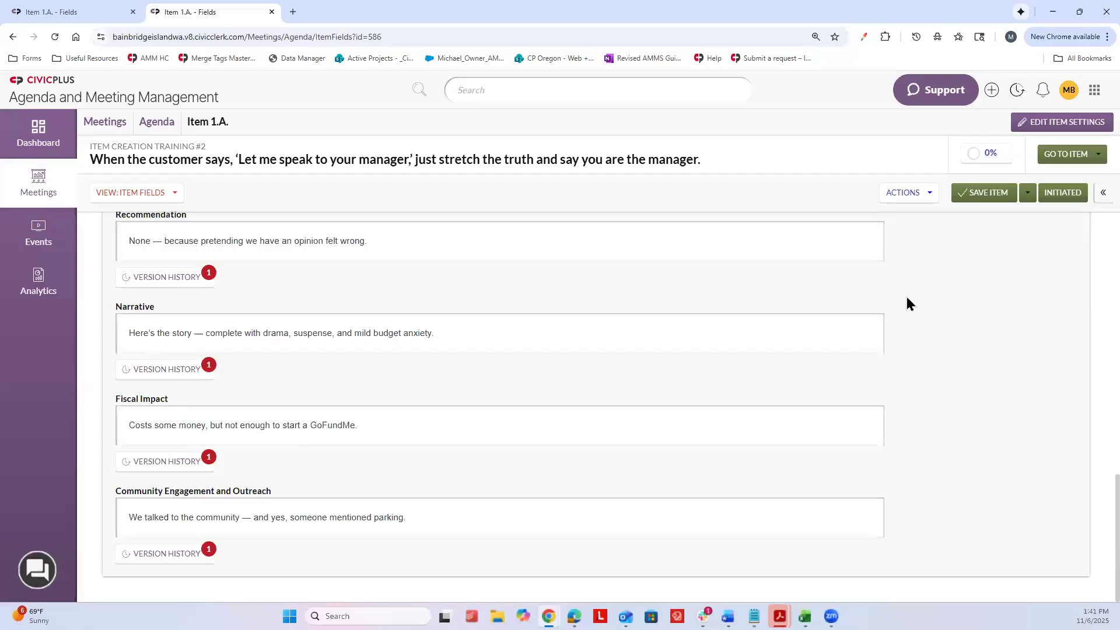
pyautogui.scroll(3, 624, 404)
pyautogui.scroll(1, 626, 397)
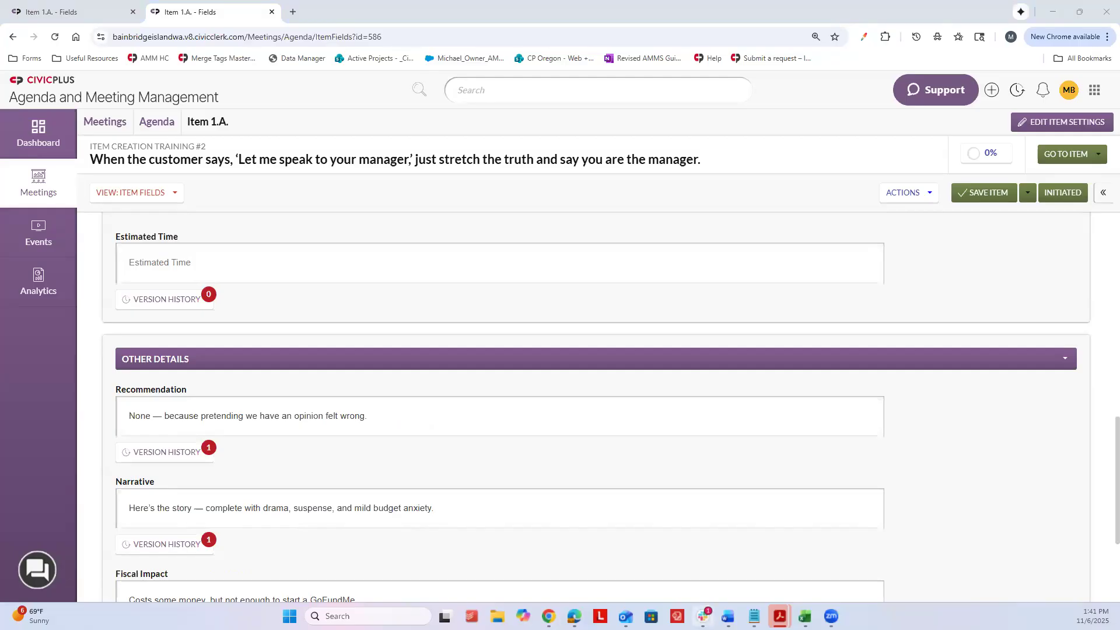
pyautogui.moveTo(704, 616)
pyautogui.click(1097, 195)
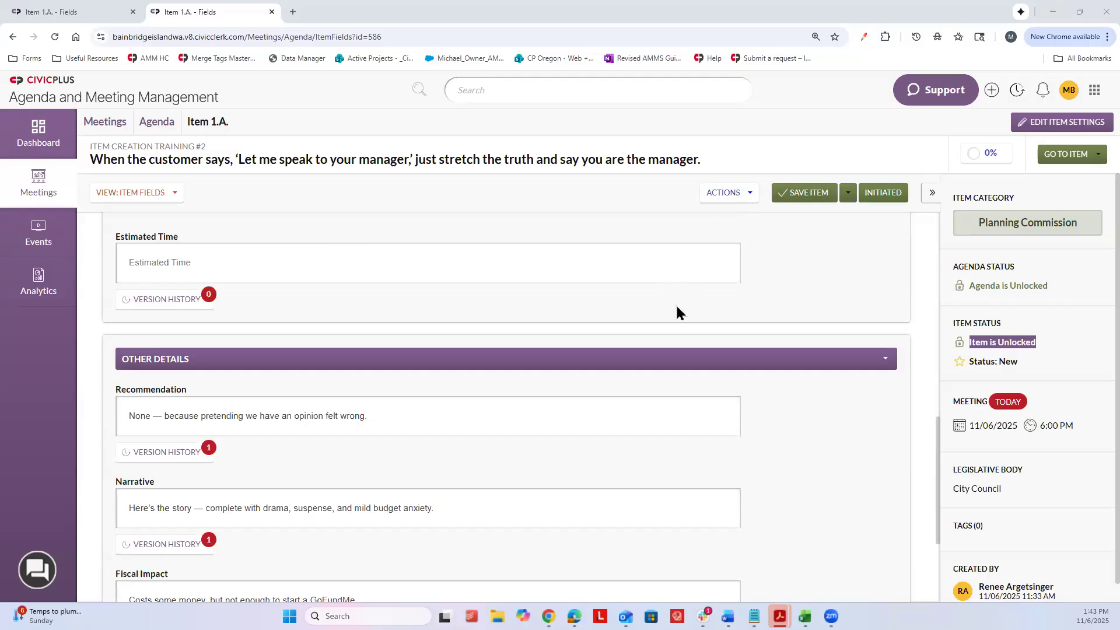
# Switch the item from its fields view to the Item Files view
pyautogui.scroll(-3, 741, 306)
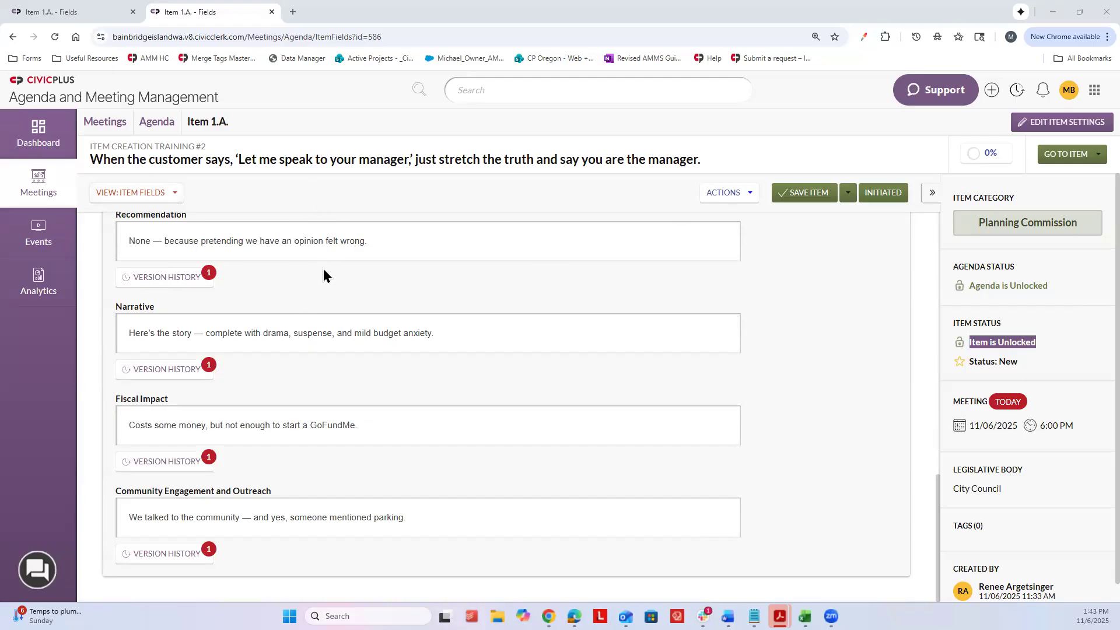
pyautogui.scroll(8, 324, 259)
pyautogui.click(136, 197)
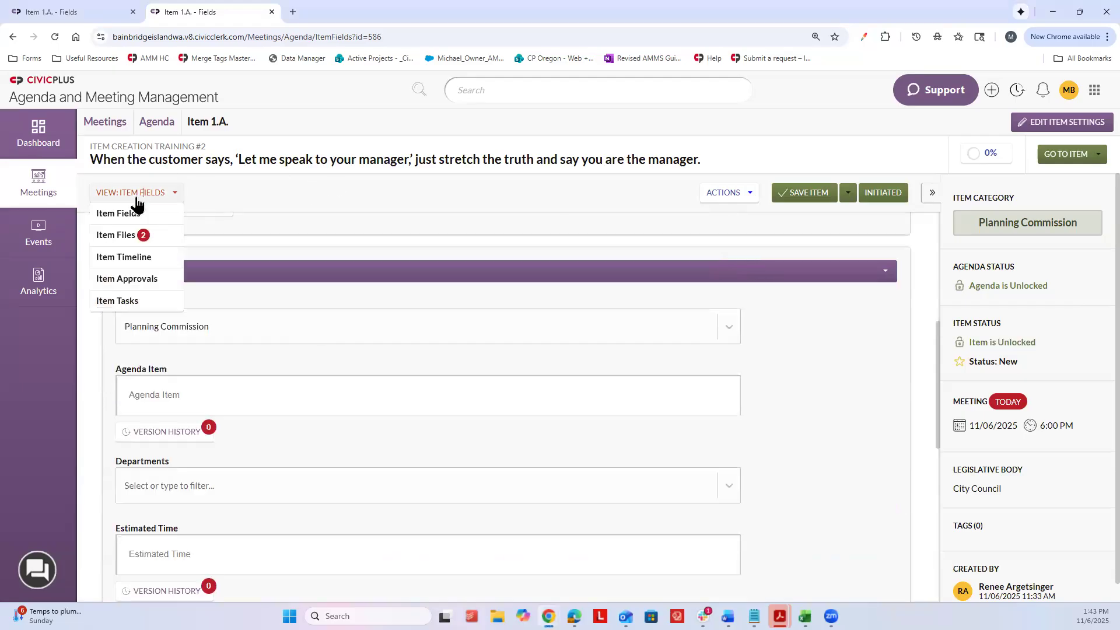
pyautogui.click(132, 237)
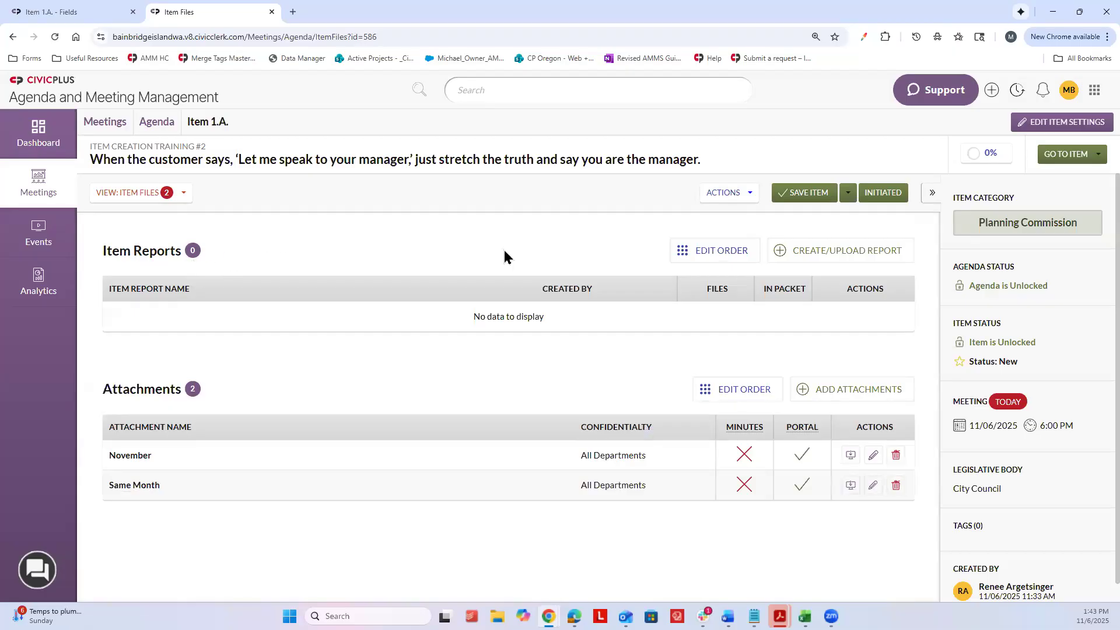
# Create an item report named Agenda Bill with the Agenda Bill report design and the Item Report Word design, included in the packet
pyautogui.click(832, 252)
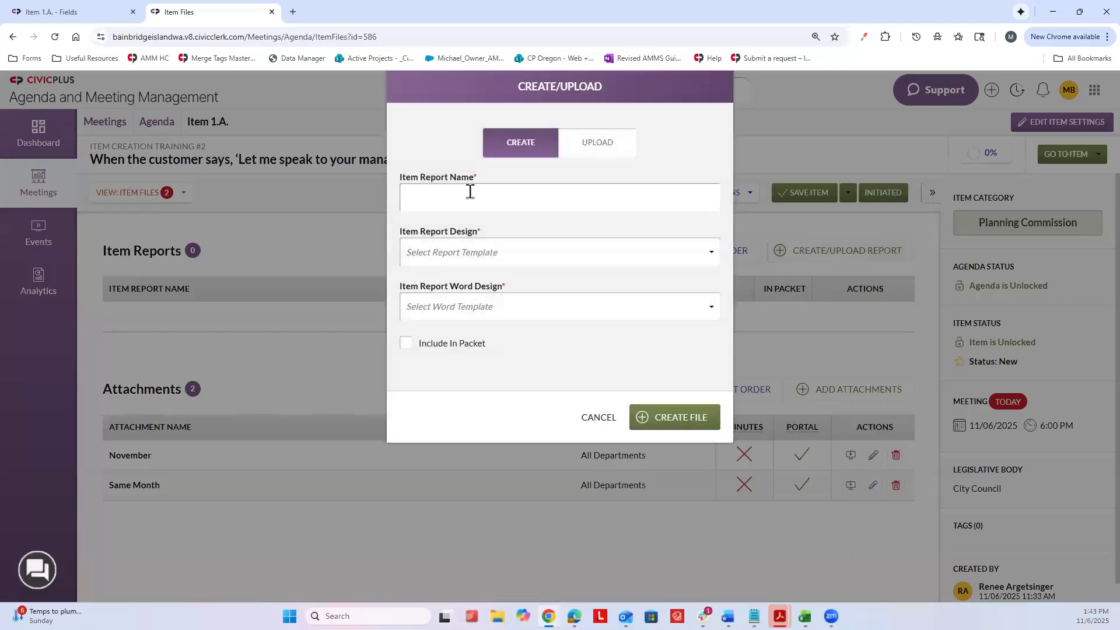
pyautogui.click(470, 191)
pyautogui.write('Agenda Bill')
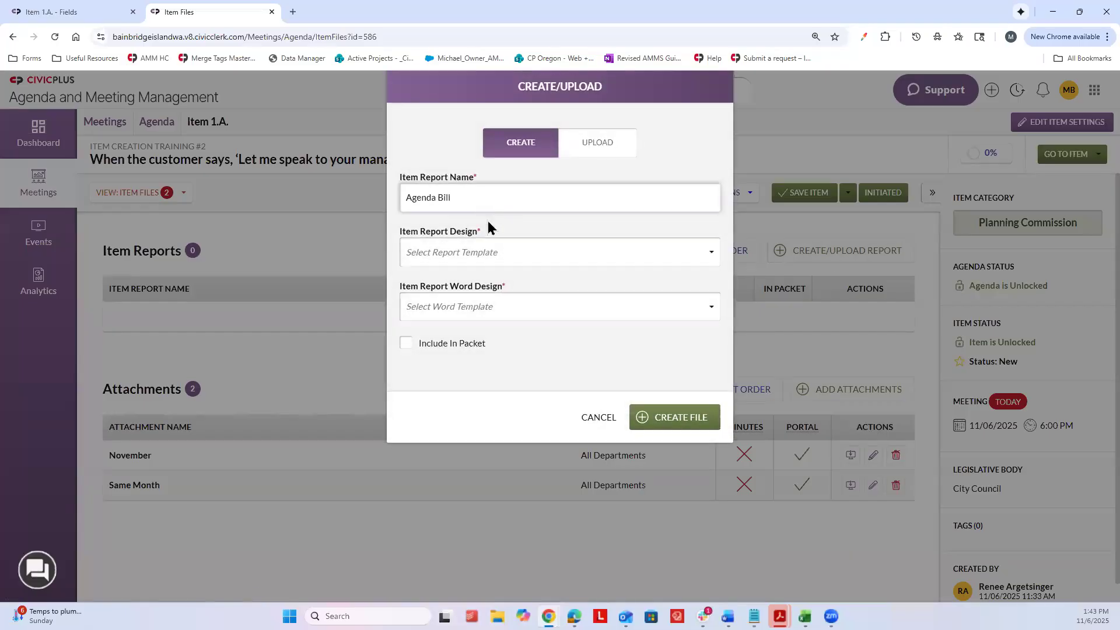
pyautogui.click(476, 252)
pyautogui.click(480, 336)
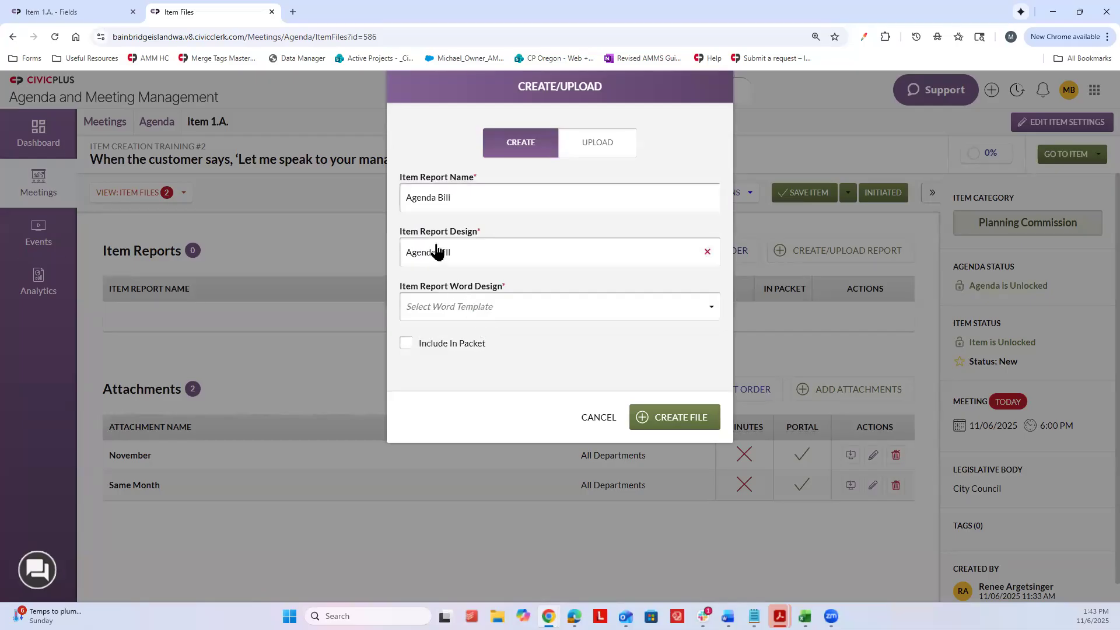
pyautogui.click(445, 308)
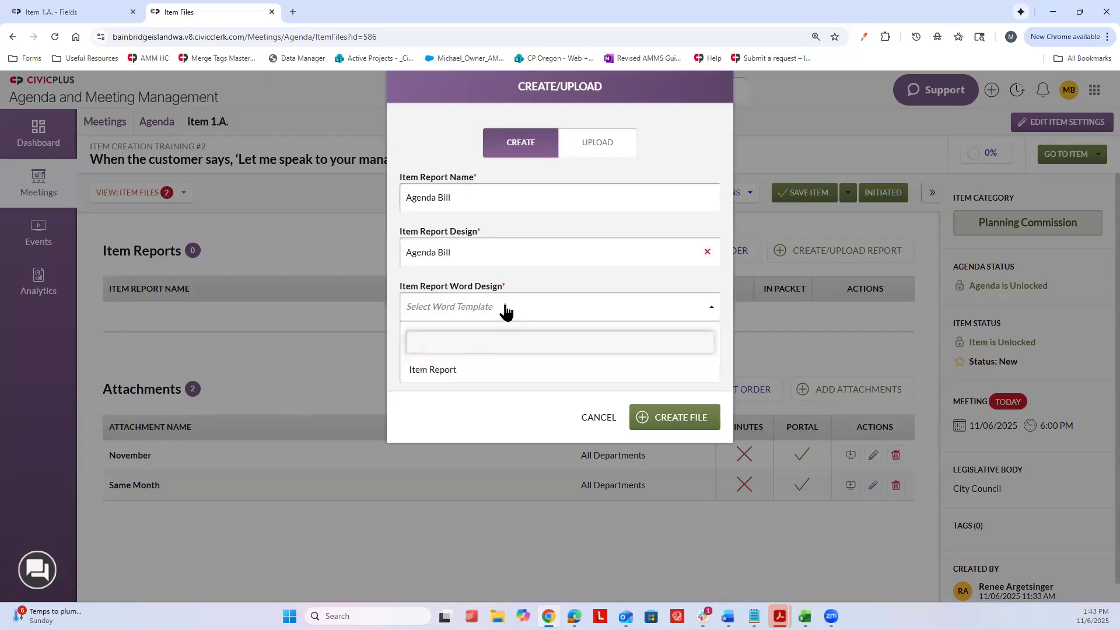
pyautogui.click(469, 371)
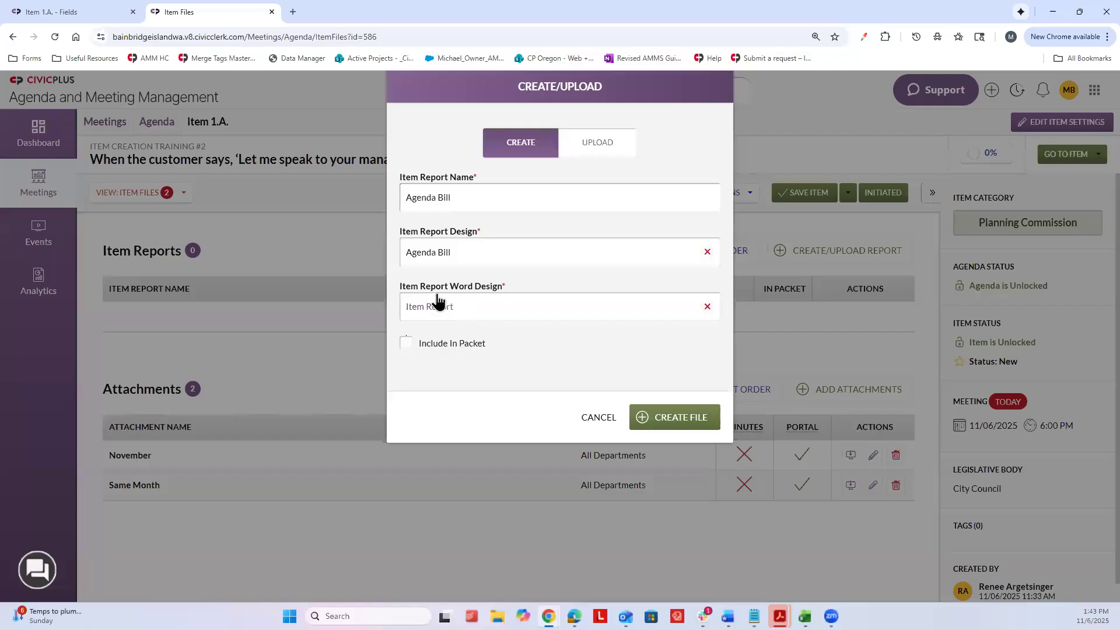
pyautogui.click(442, 347)
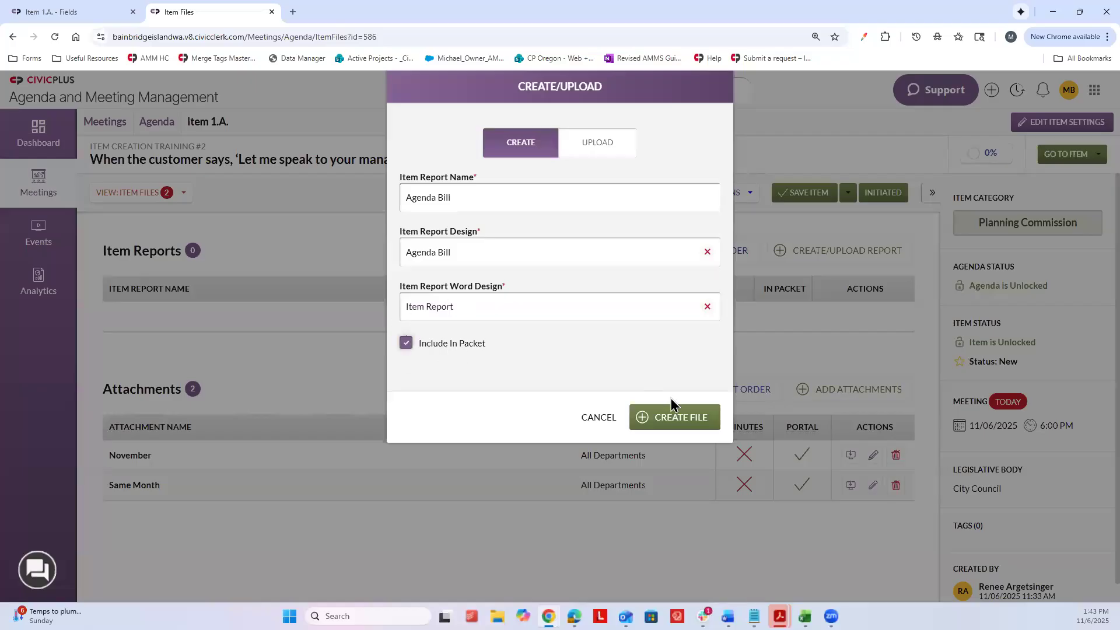
pyautogui.click(648, 417)
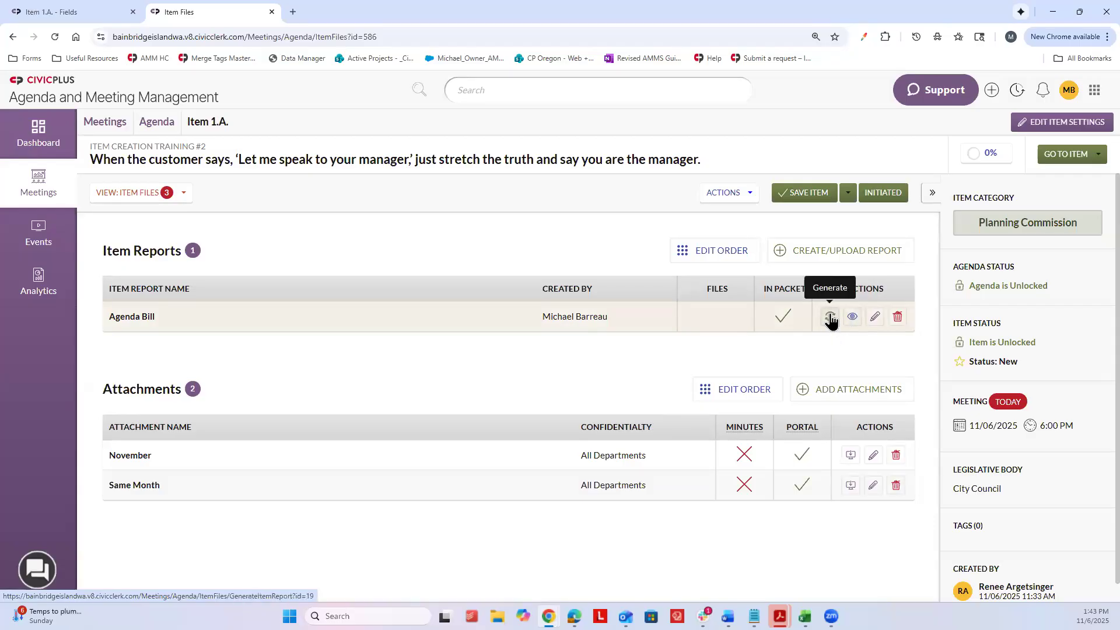
# Preview the Agenda Bill item report
pyautogui.click(852, 318)
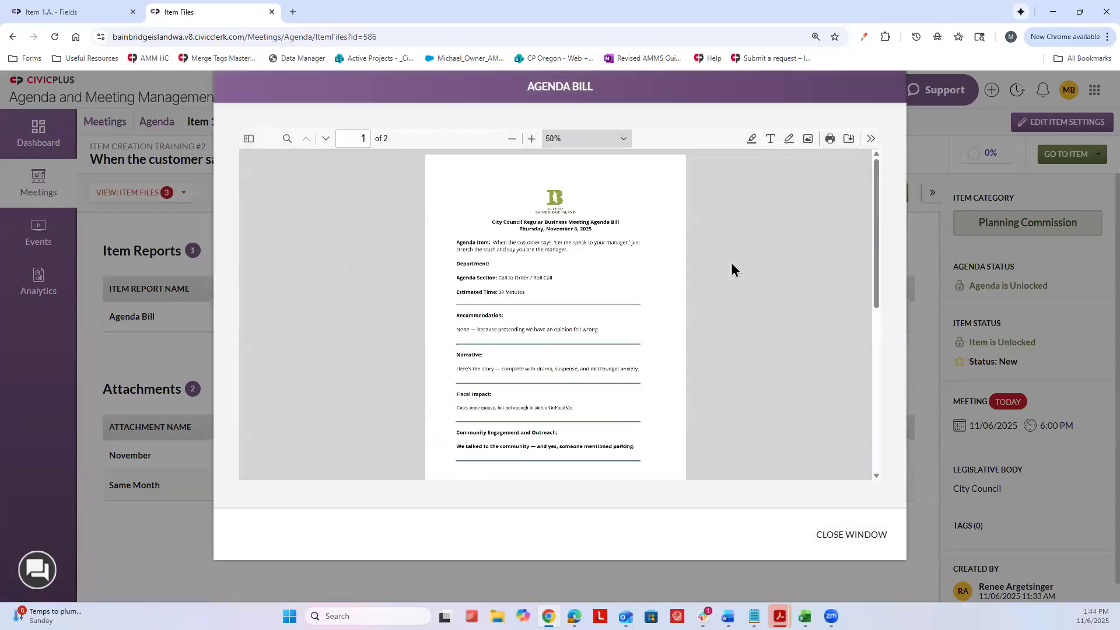
# Read through the Agenda Bill report preview at 80% zoom, from the heading down to Community Engagement and Outreach
pyautogui.keyDown('ctrl'); pyautogui.scroll(3, 677, 315); pyautogui.keyUp('ctrl')
pyautogui.scroll(-2, 676, 315)
pyautogui.scroll(3, 671, 317)
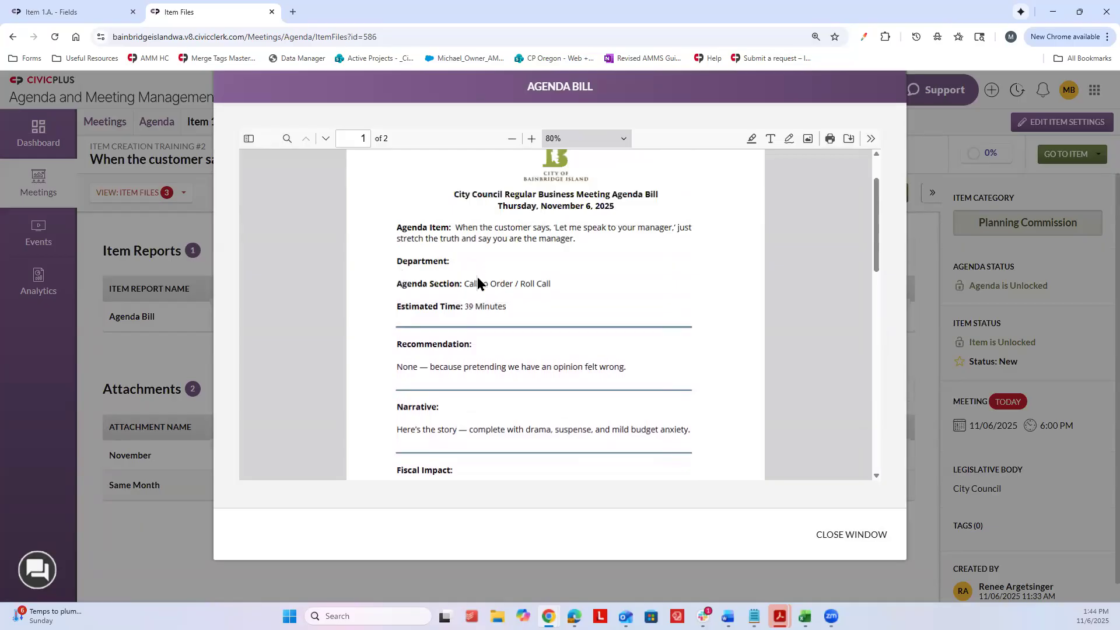
pyautogui.scroll(-2, 477, 283)
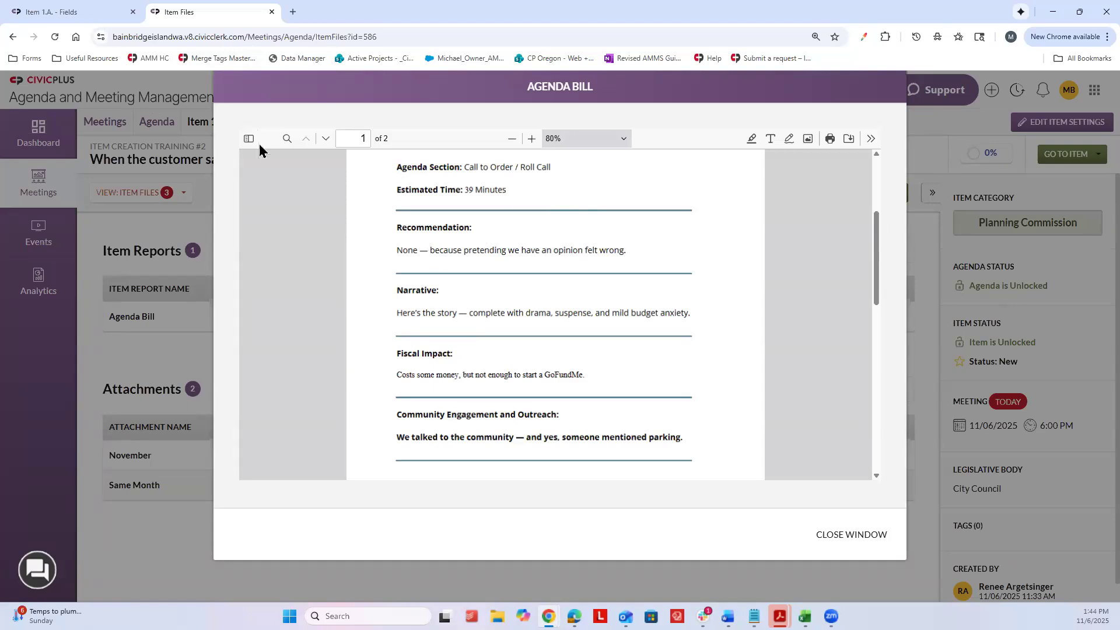
pyautogui.click(54, 10)
pyautogui.scroll(-10, 315, 262)
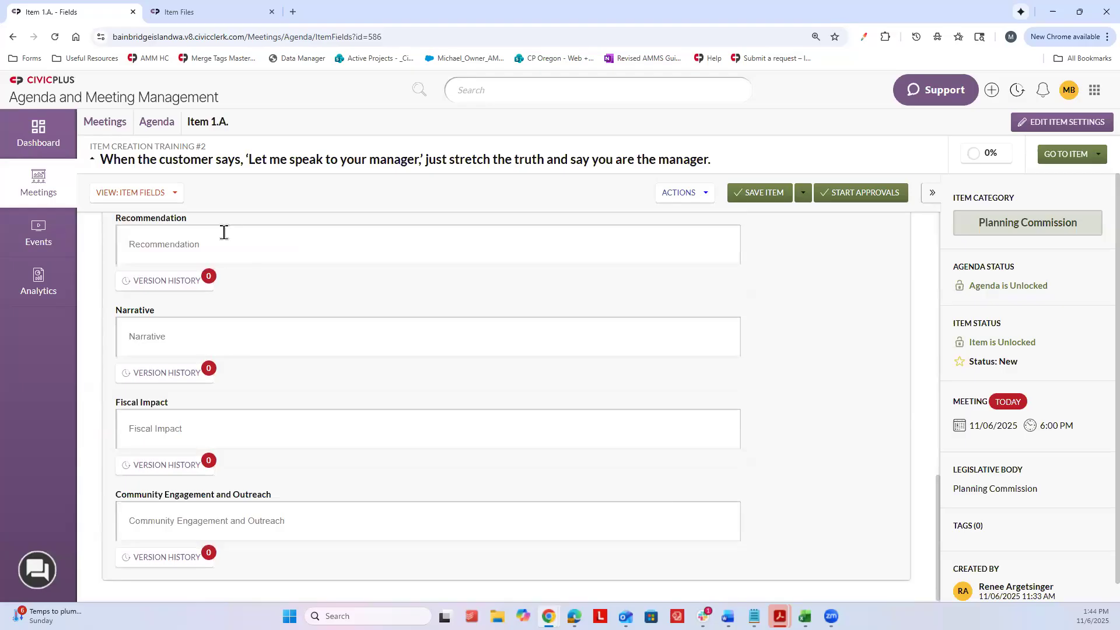
pyautogui.scroll(2, 140, 184)
# Duplicate the Item Files browser tab and switch the copy to the item's fields view
pyautogui.click(244, 8)
pyautogui.rightClick(243, 8)
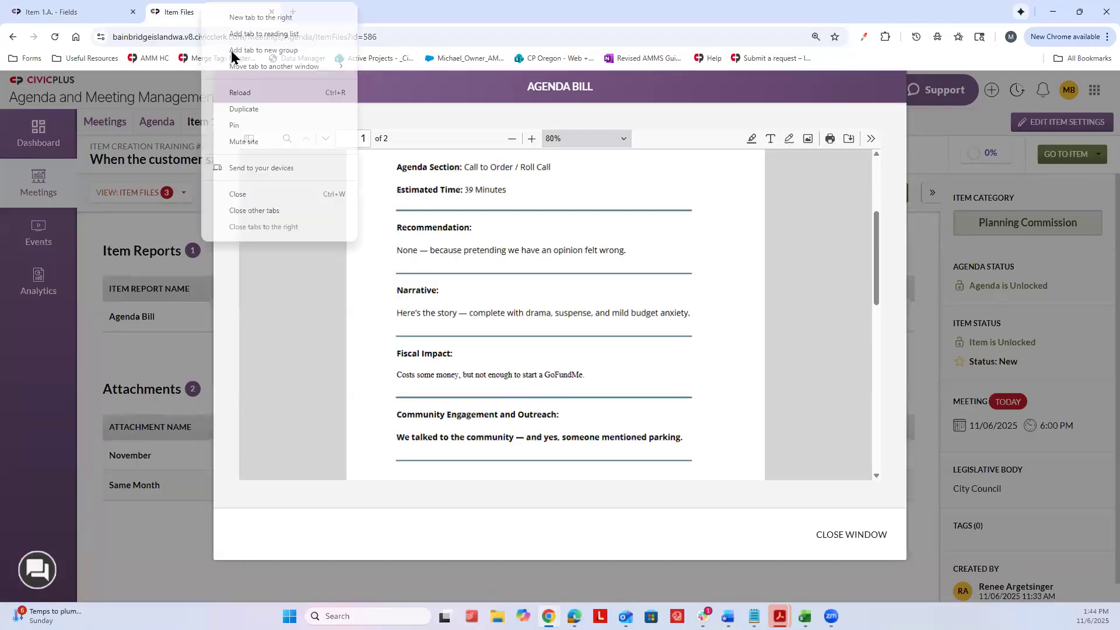
pyautogui.click(254, 110)
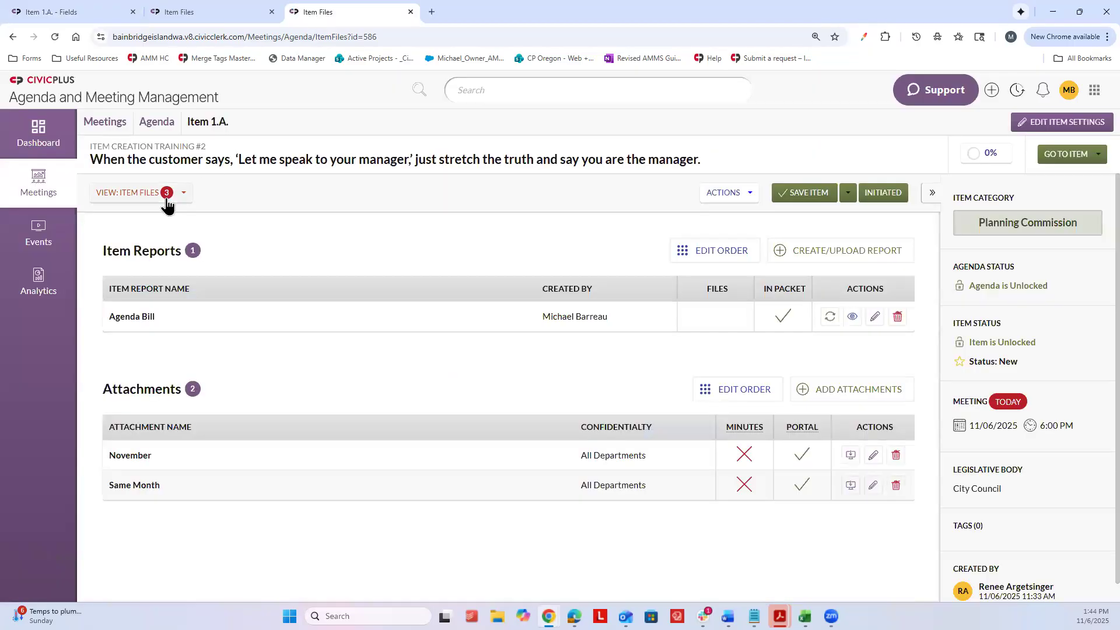
pyautogui.click(167, 204)
pyautogui.click(137, 212)
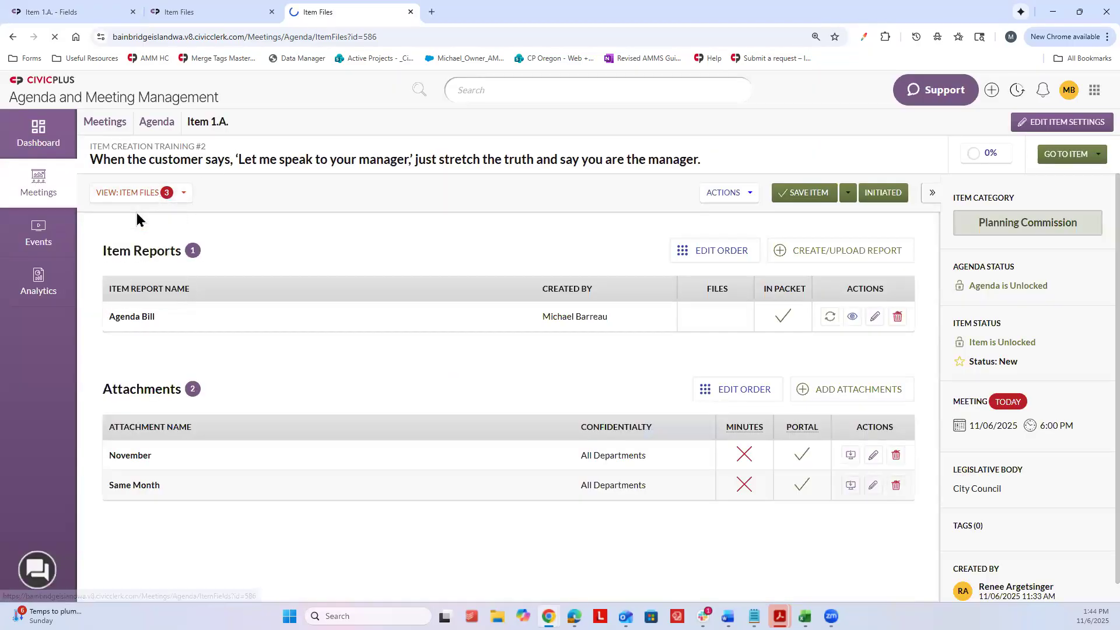
# Append 123 to the Recommendation text under Other Details and save the item
pyautogui.scroll(-10, 350, 223)
pyautogui.scroll(-1, 291, 396)
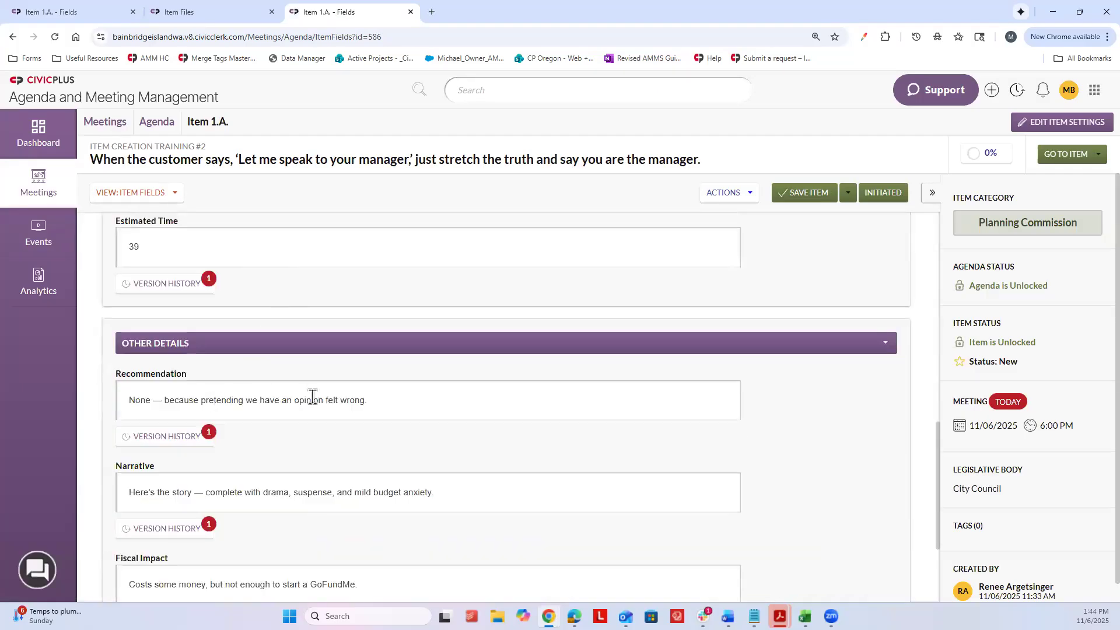
pyautogui.click(388, 395)
pyautogui.write('123')
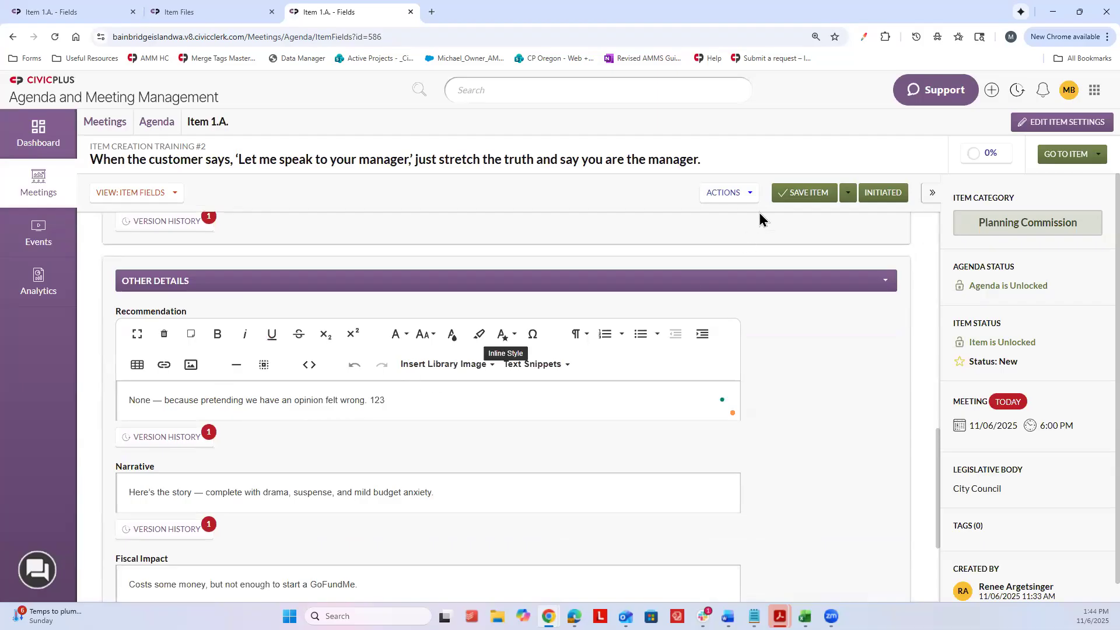
pyautogui.click(807, 192)
pyautogui.click(192, 11)
pyautogui.click(336, 12)
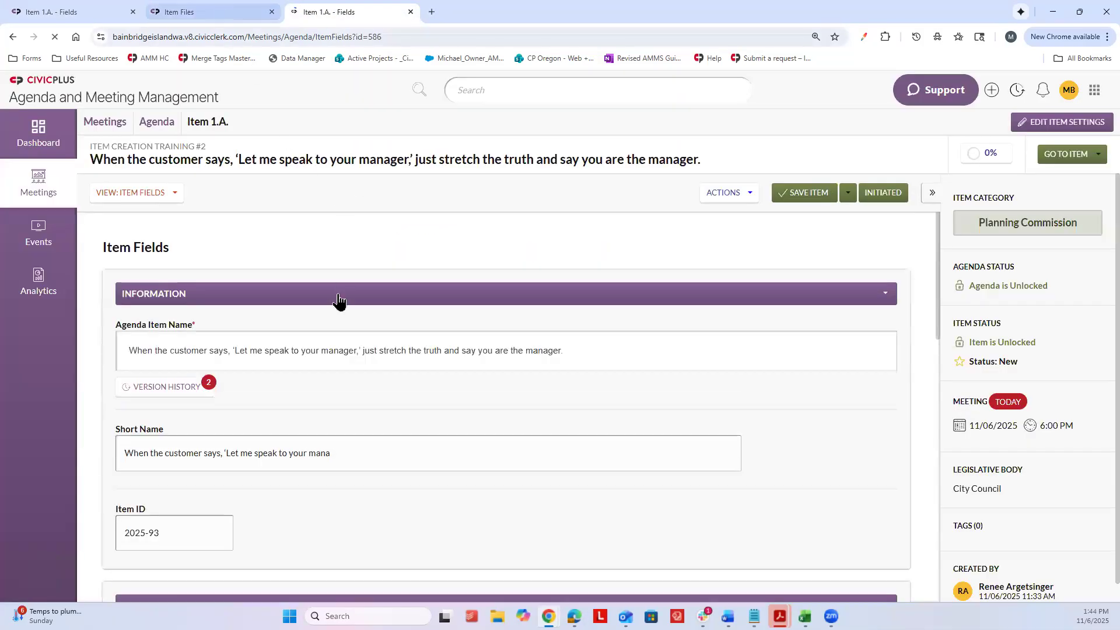
pyautogui.hotkey('ctrl', 'shift', 'Tab')
pyautogui.hotkey('ctrl', 'Tab')
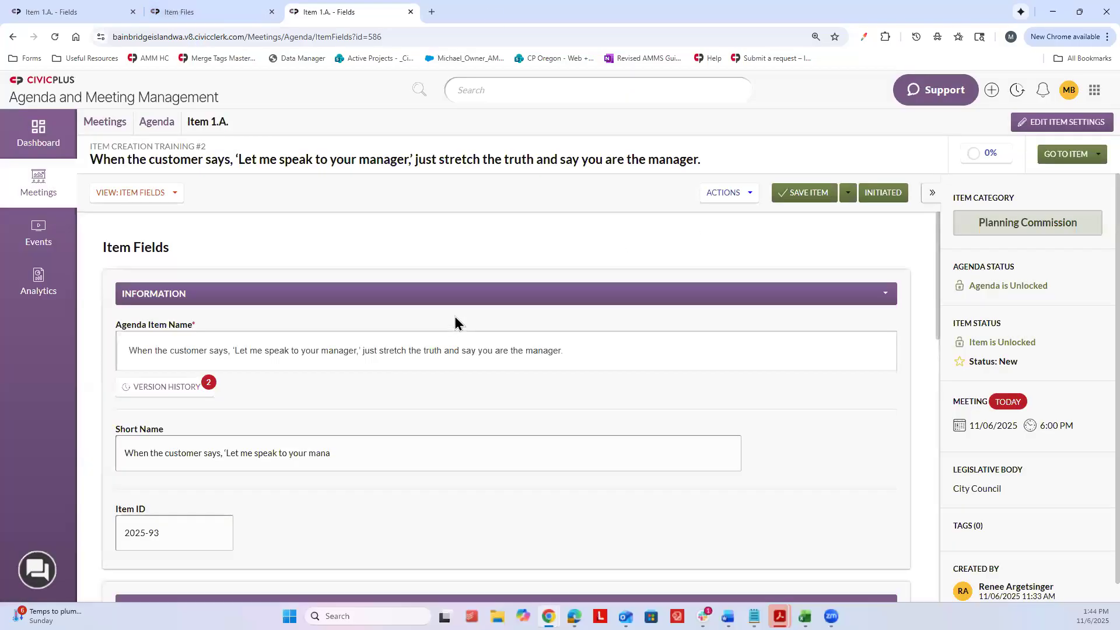
# Set the item's Departments field to Finance and save the item
pyautogui.scroll(-4, 452, 327)
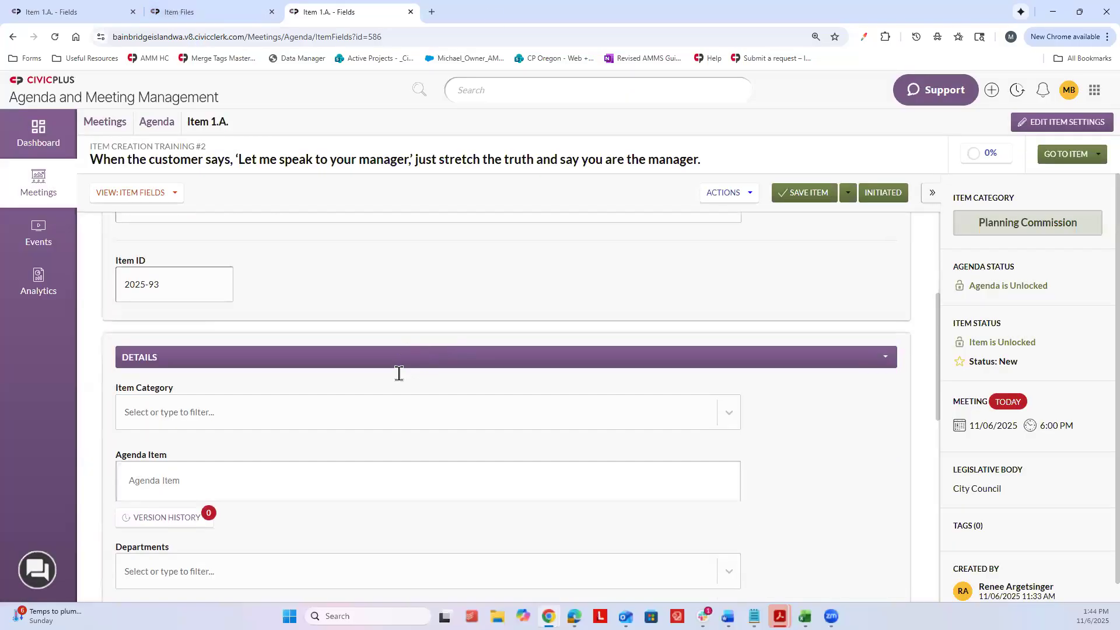
pyautogui.scroll(-2, 398, 373)
pyautogui.click(315, 471)
pyautogui.click(211, 366)
pyautogui.click(829, 189)
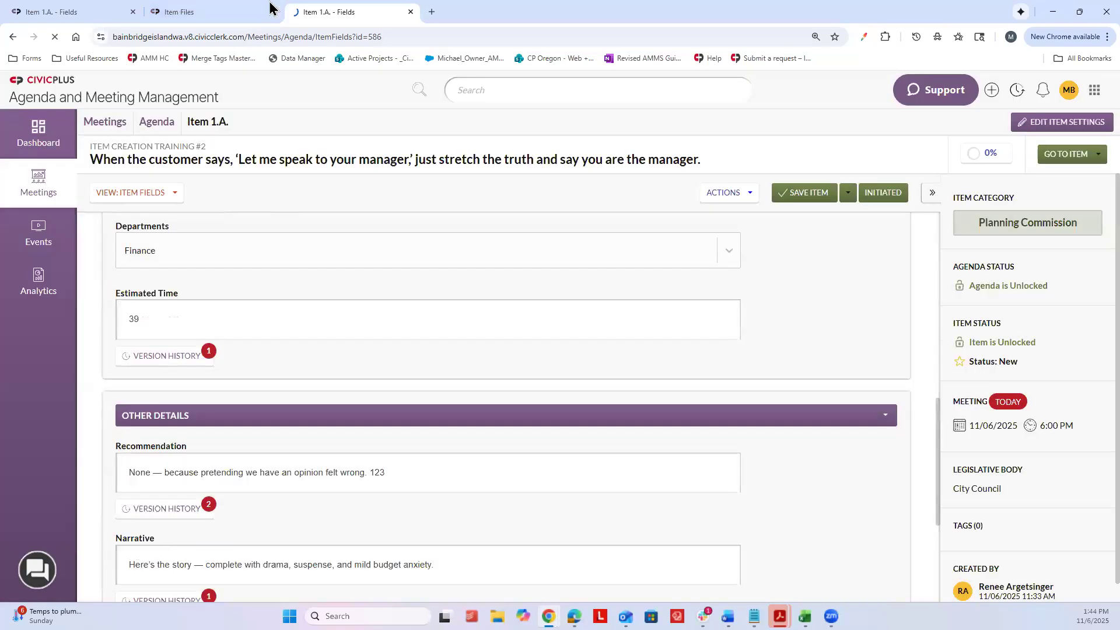
# Return to the Item Files tab, close the outdated Agenda Bill preview, and preview the report again with the saved changes
pyautogui.click(196, 9)
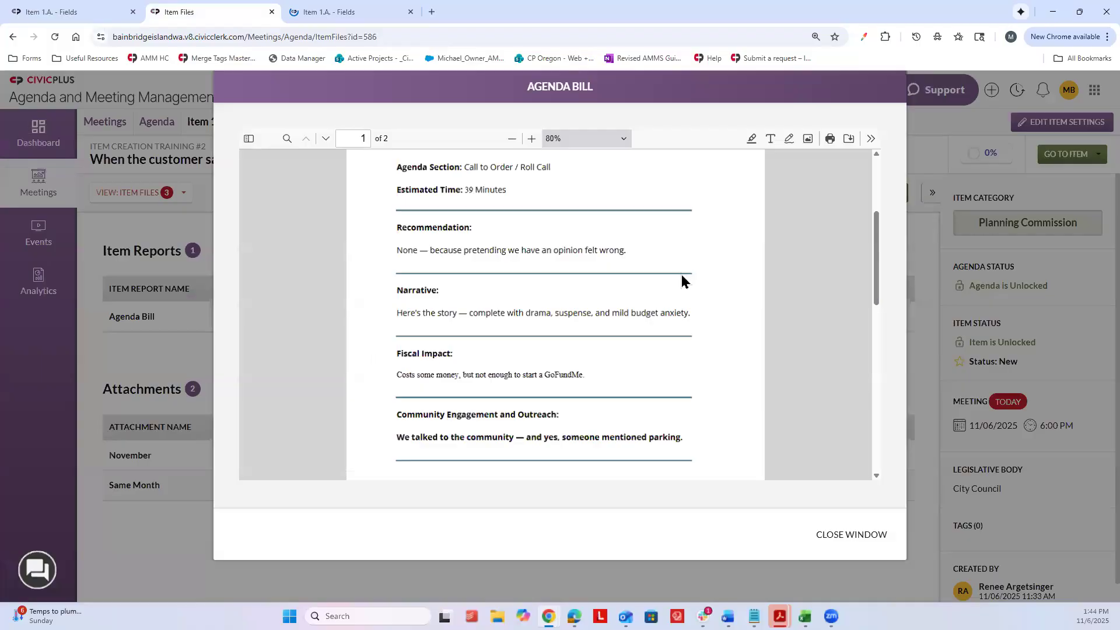
pyautogui.click(852, 542)
pyautogui.click(826, 317)
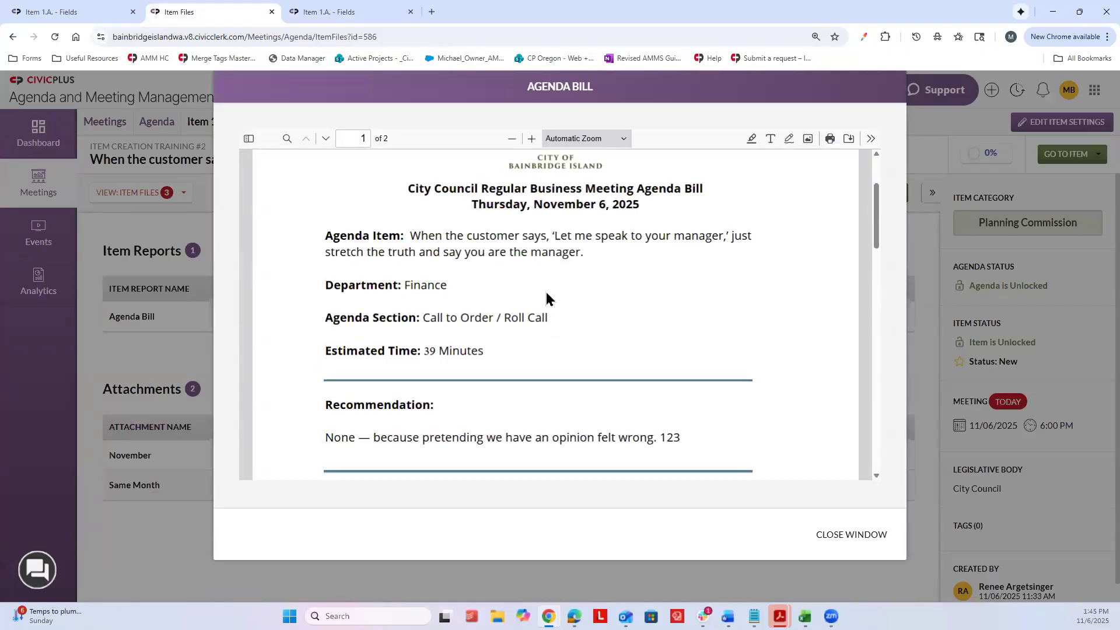
pyautogui.scroll(-2, 546, 295)
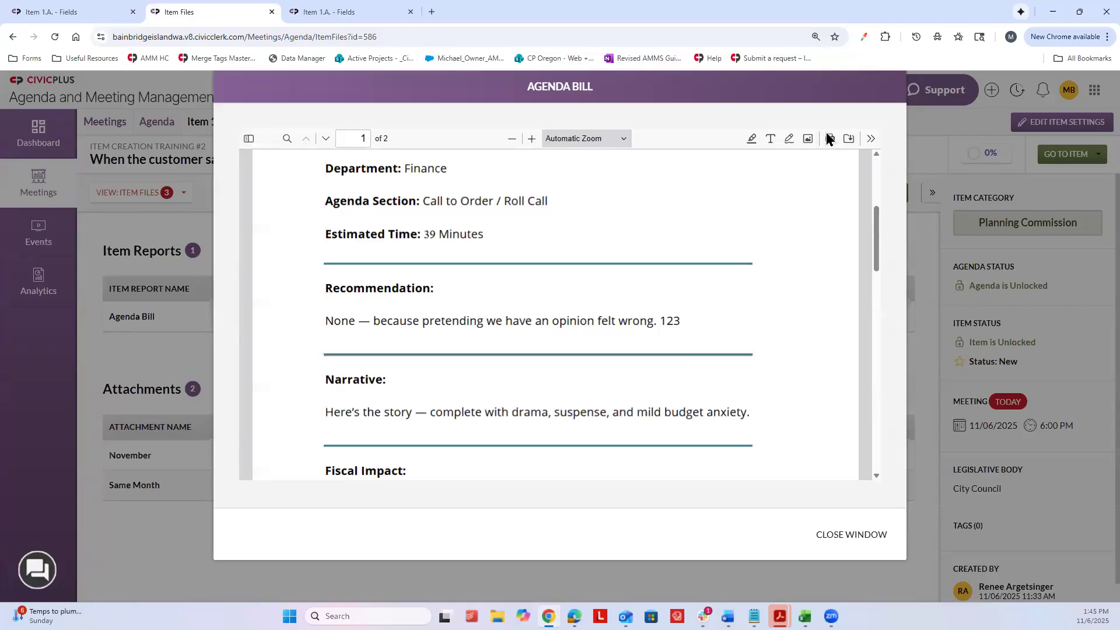
# Download the previewed Agenda Bill as a PDF, look through the downloaded file, and close it
pyautogui.click(849, 138)
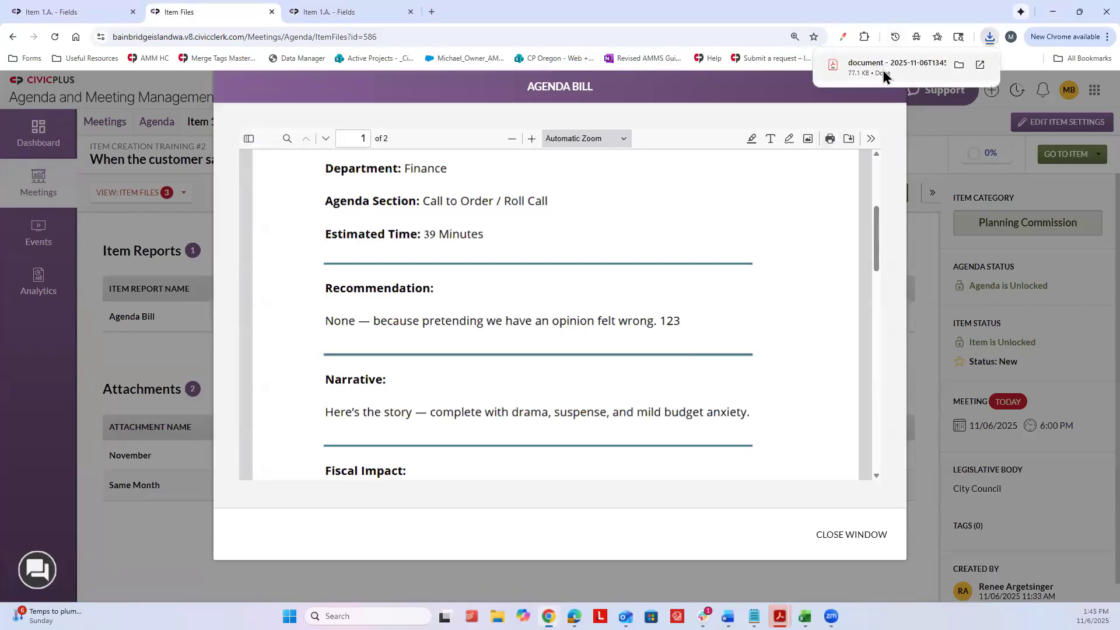
pyautogui.click(883, 70)
pyautogui.scroll(-2, 651, 248)
pyautogui.scroll(1, 651, 248)
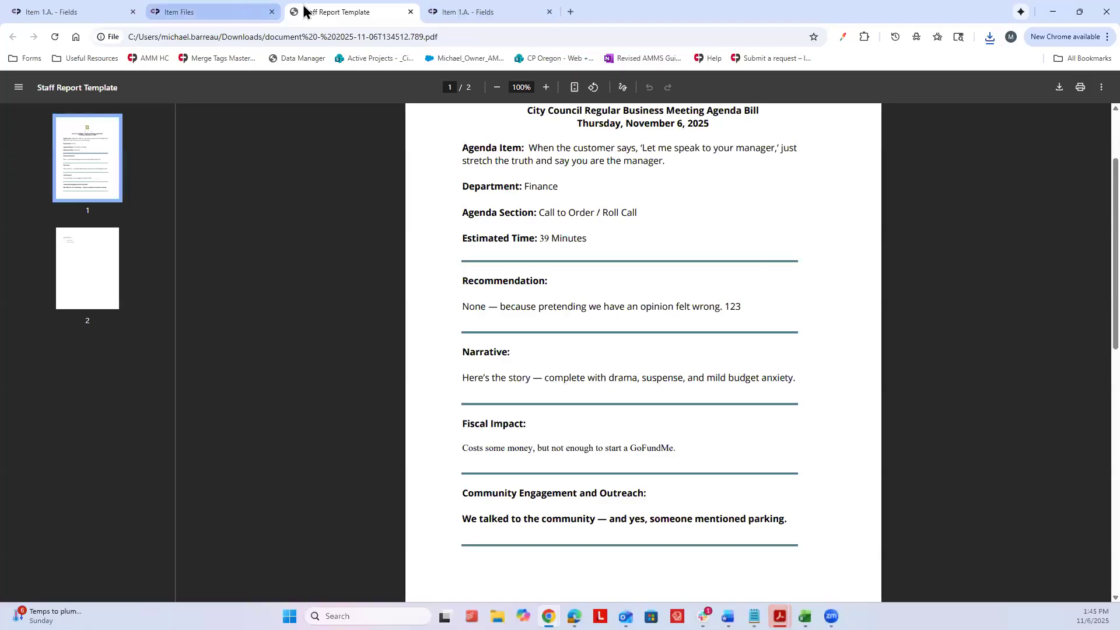
pyautogui.click(410, 12)
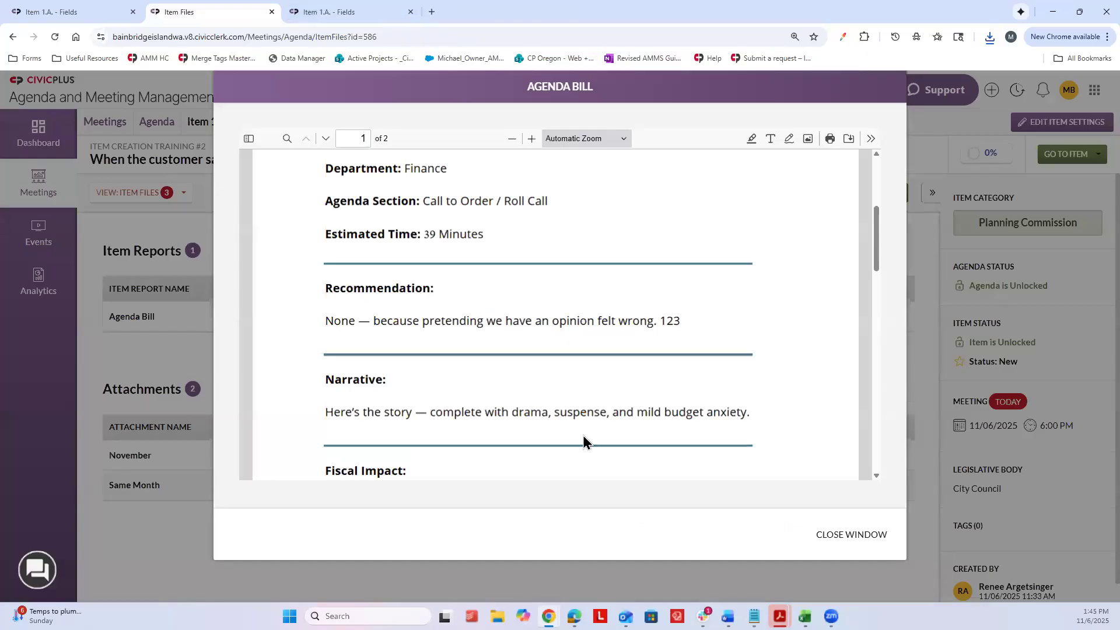
# Close the preview and generate the Agenda Bill item report's files
pyautogui.click(852, 534)
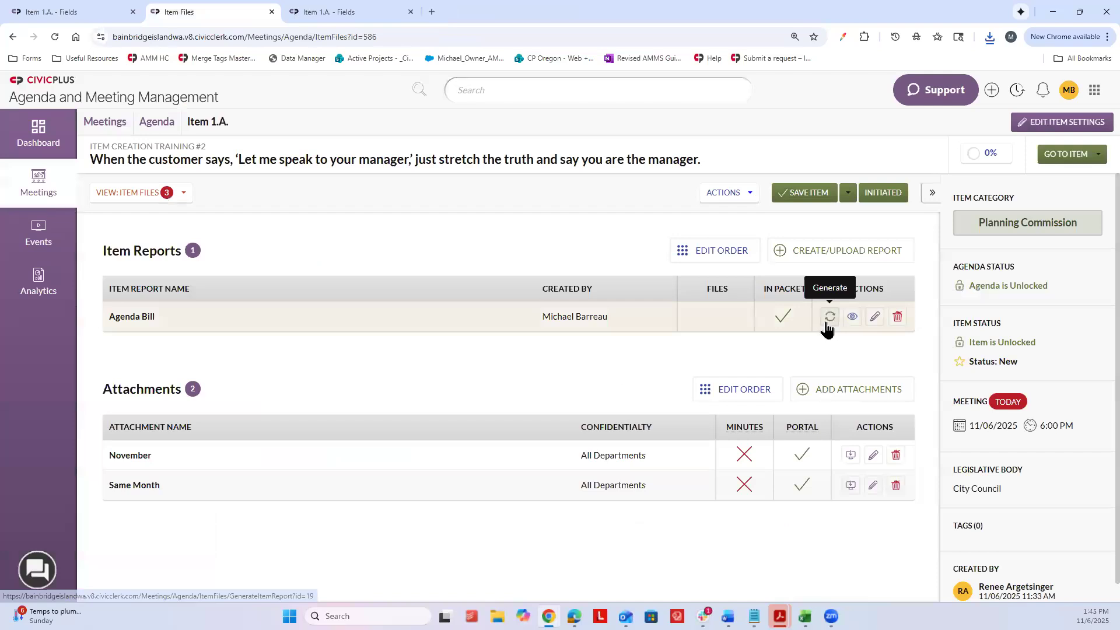
pyautogui.click(828, 318)
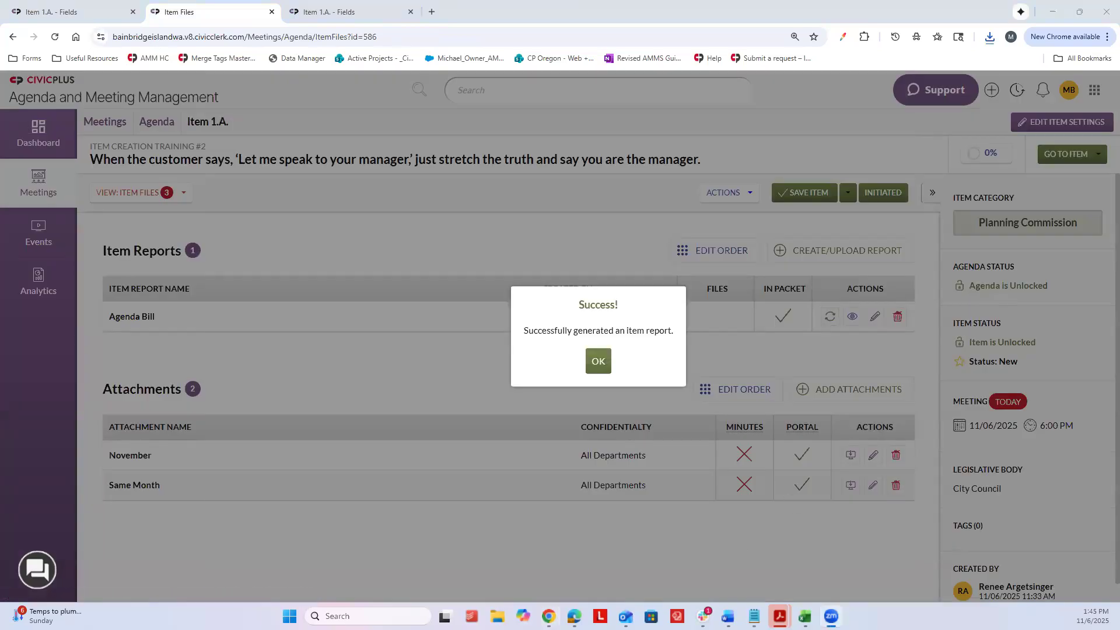
pyautogui.click(605, 364)
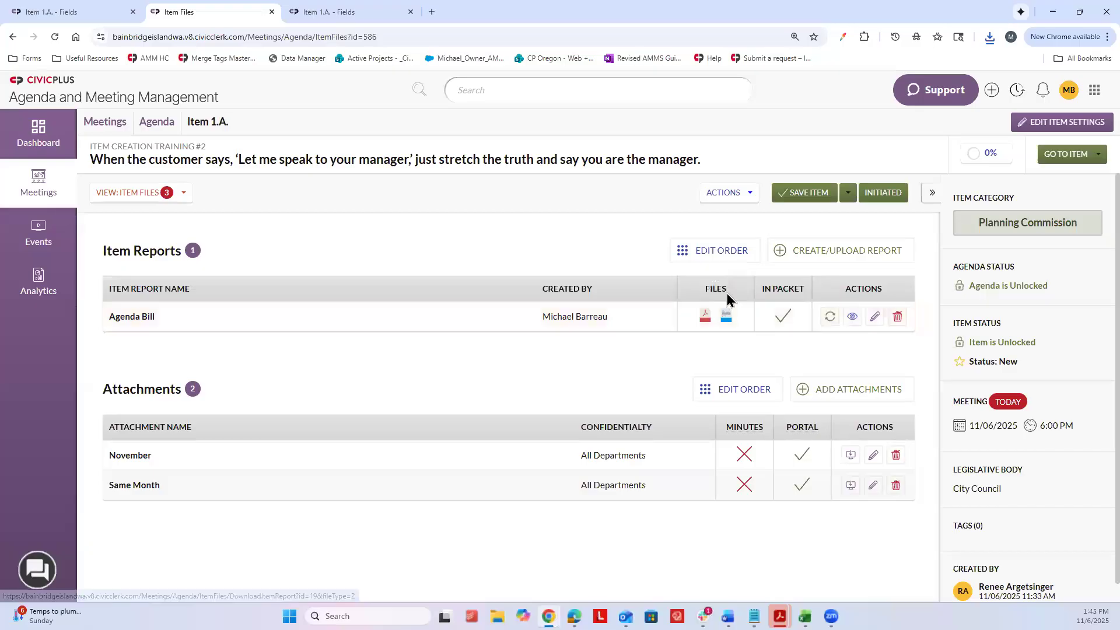
# Examine the upload option for adding an item report, and cancel without uploading a file
pyautogui.click(849, 247)
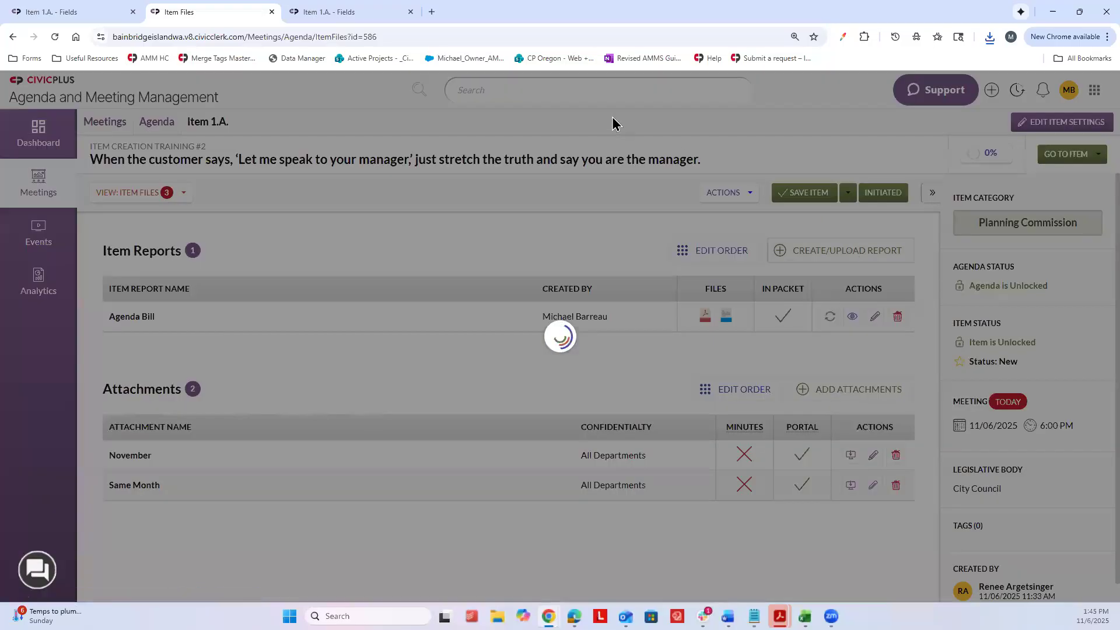
pyautogui.click(588, 141)
pyautogui.click(479, 200)
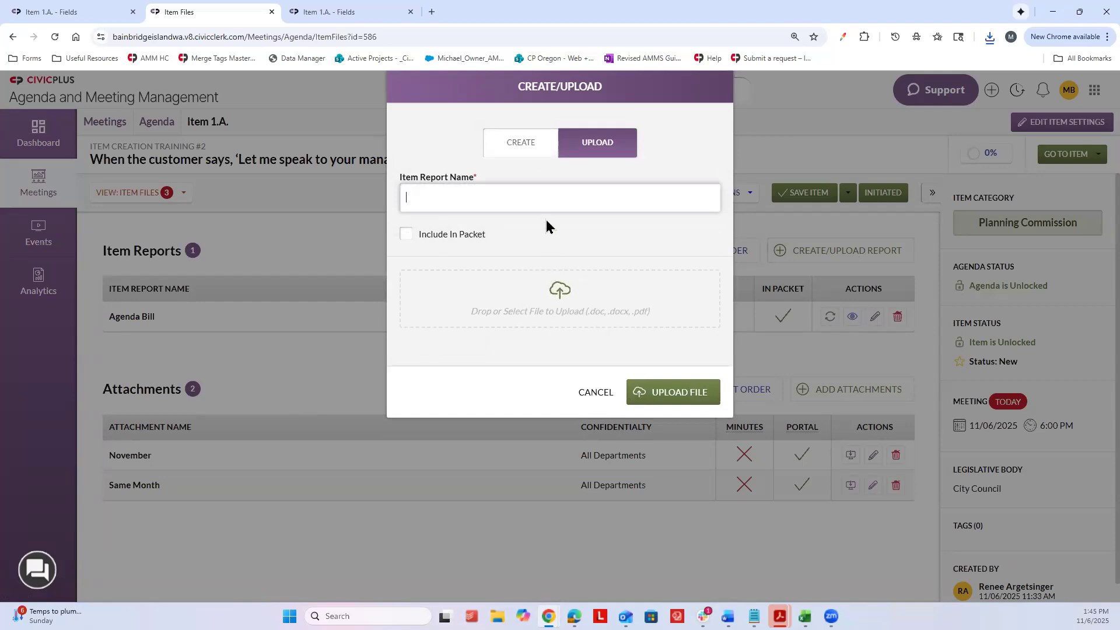
pyautogui.click(545, 147)
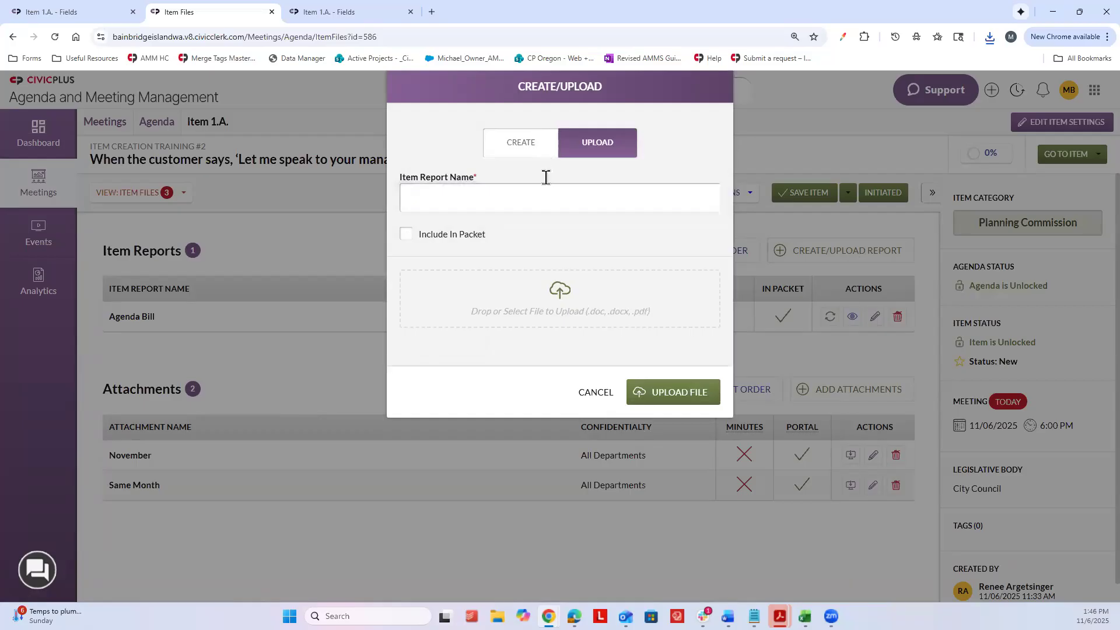
pyautogui.click(599, 418)
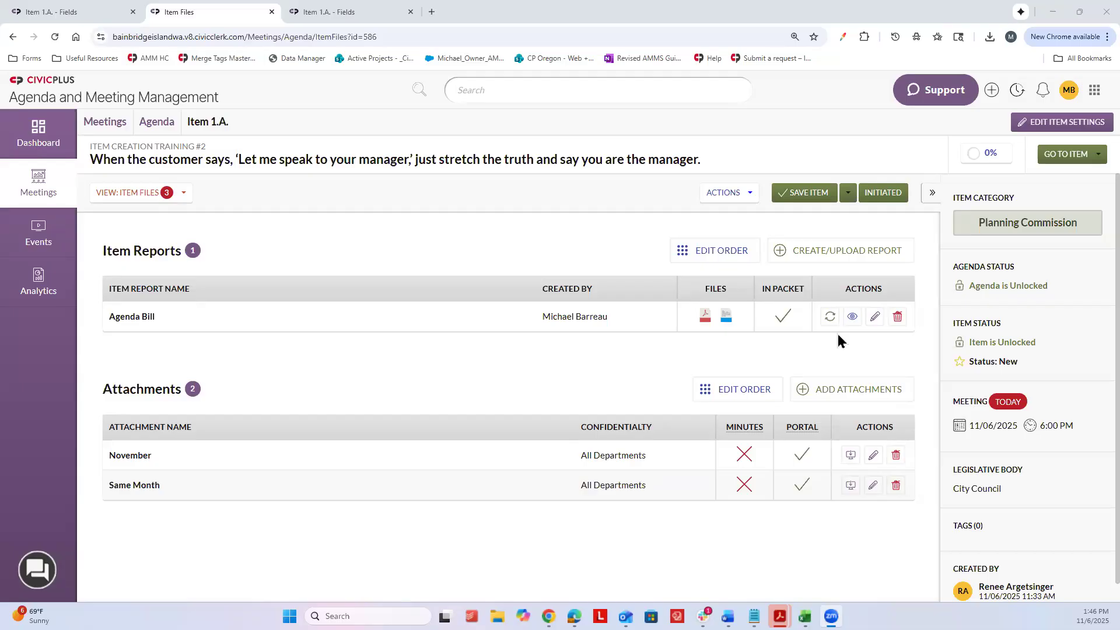
# Create a second item report named 123 with a report design and a Word design, leaving it out of the packet
pyautogui.click(831, 250)
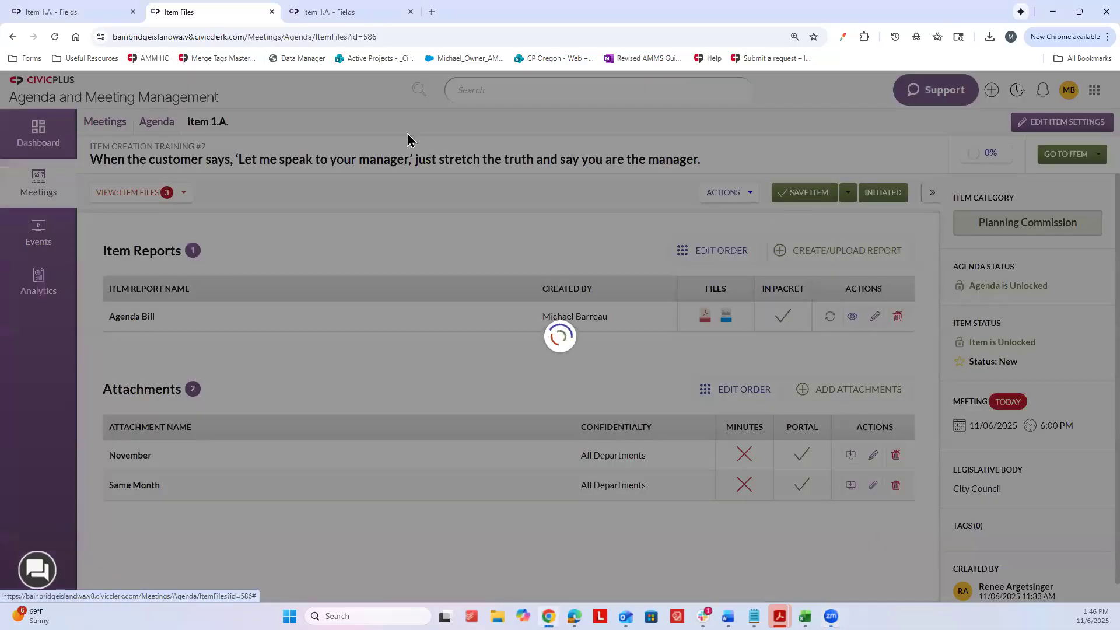
pyautogui.click(519, 199)
pyautogui.write('123')
pyautogui.click(482, 248)
pyautogui.click(467, 334)
pyautogui.click(475, 306)
pyautogui.click(467, 377)
pyautogui.click(695, 420)
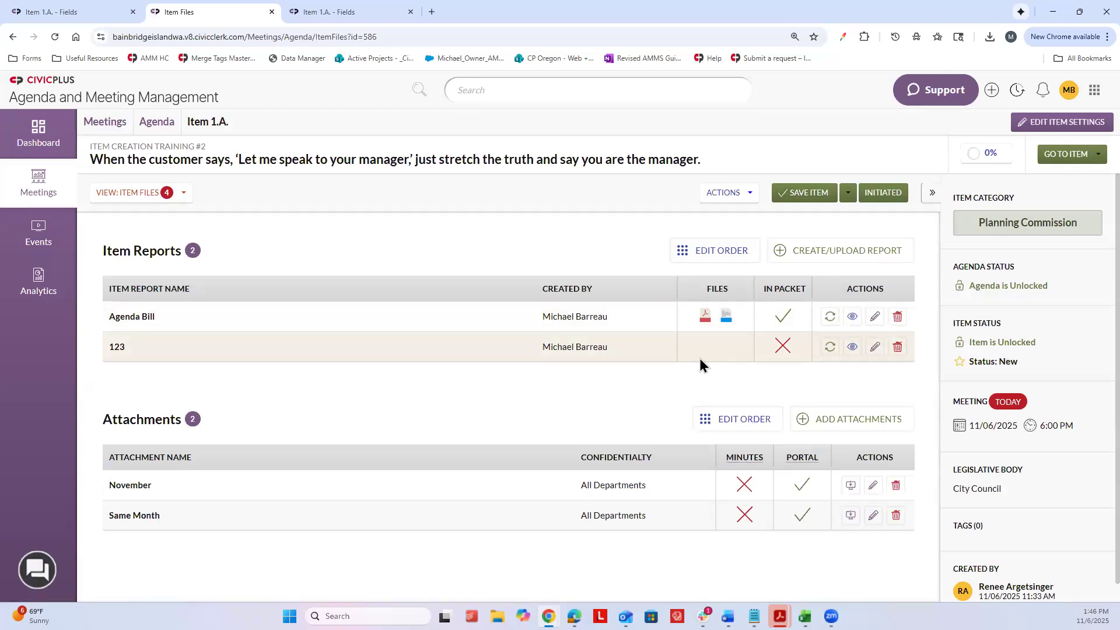
# Preview the 123 item report, look through its pages, and close the preview
pyautogui.click(852, 347)
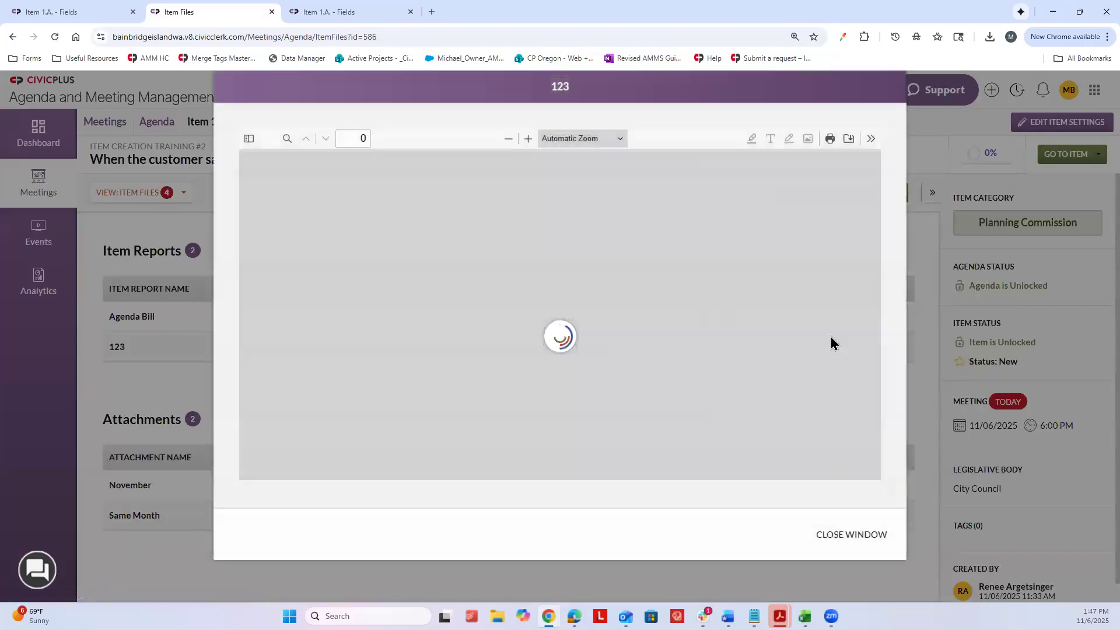
pyautogui.scroll(-4, 724, 320)
pyautogui.scroll(-1, 724, 324)
pyautogui.scroll(2, 728, 332)
pyautogui.click(850, 536)
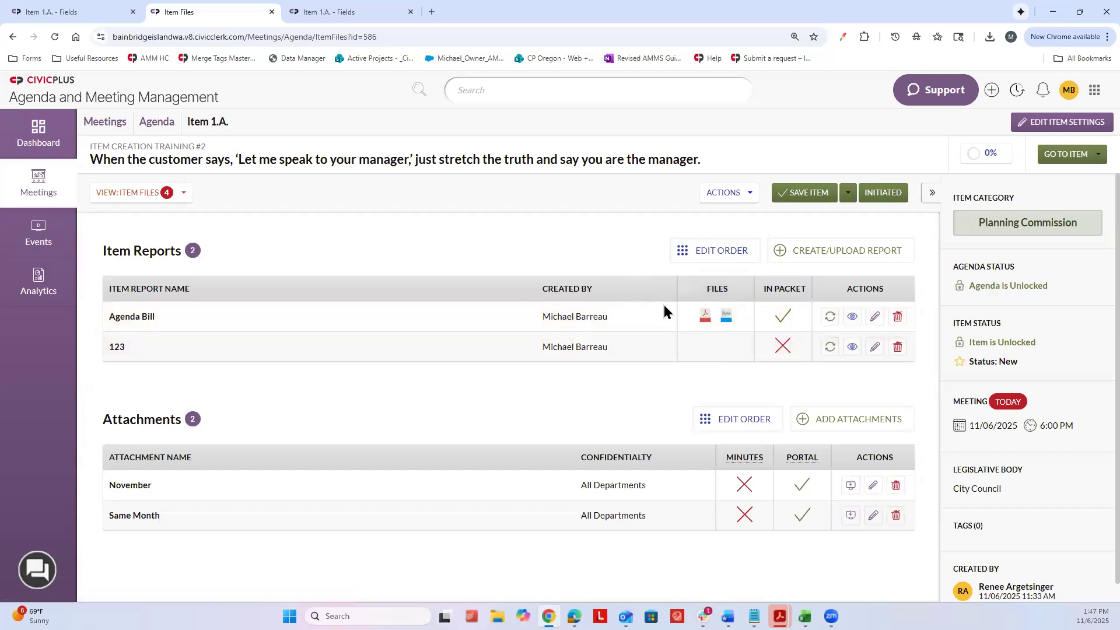
# View the Agenda Item Name editor in fullscreen on the duplicated fields tab, and close that tab
pyautogui.click(392, 11)
pyautogui.click(410, 352)
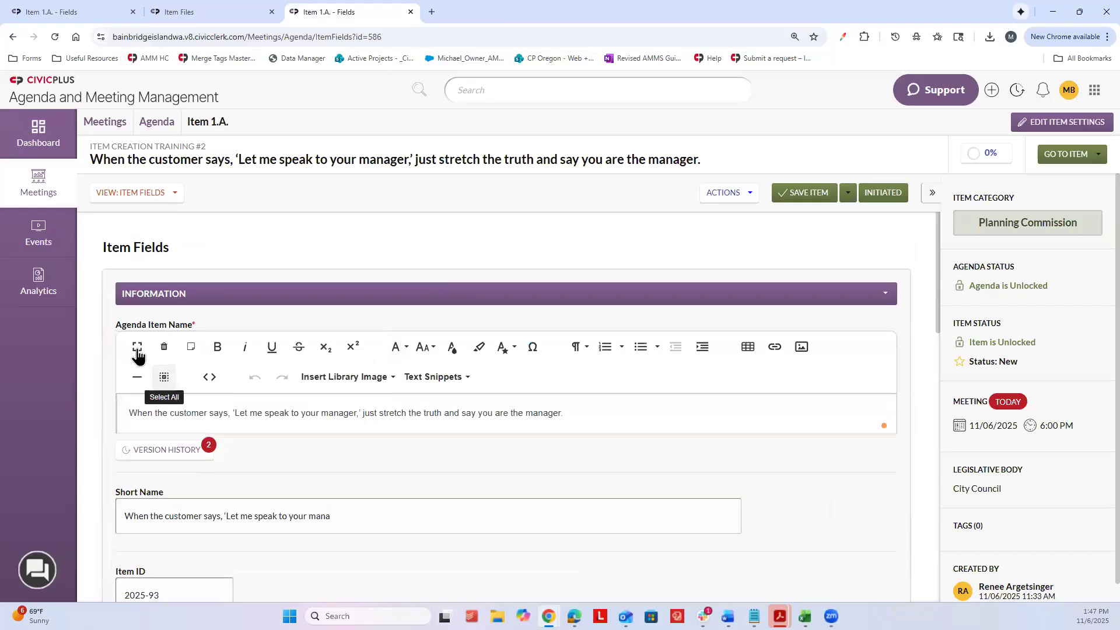
pyautogui.click(140, 345)
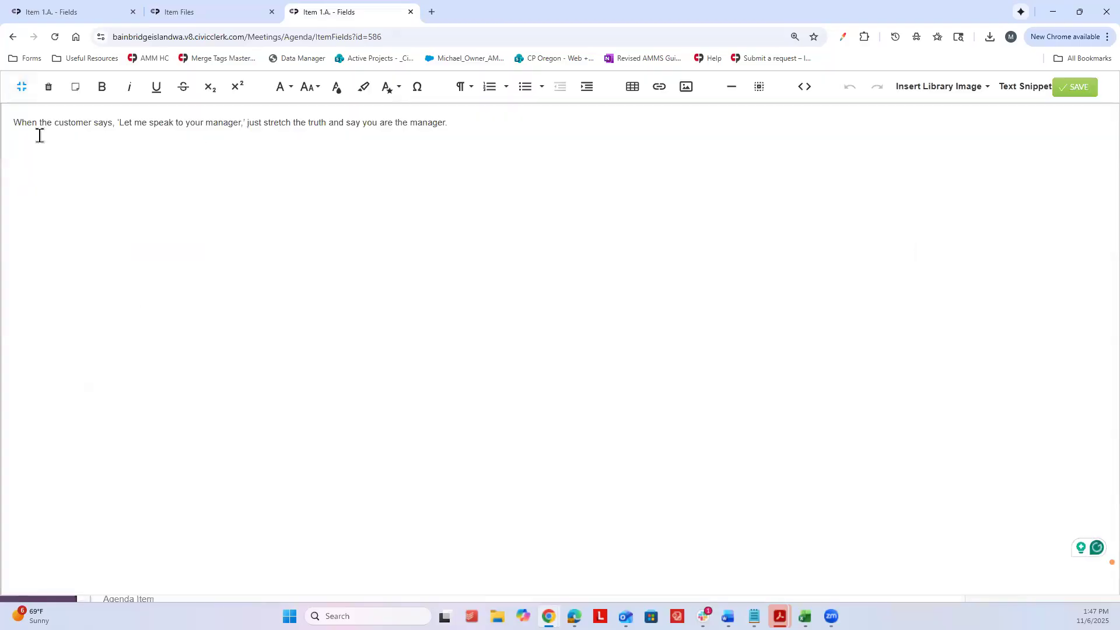
pyautogui.click(22, 89)
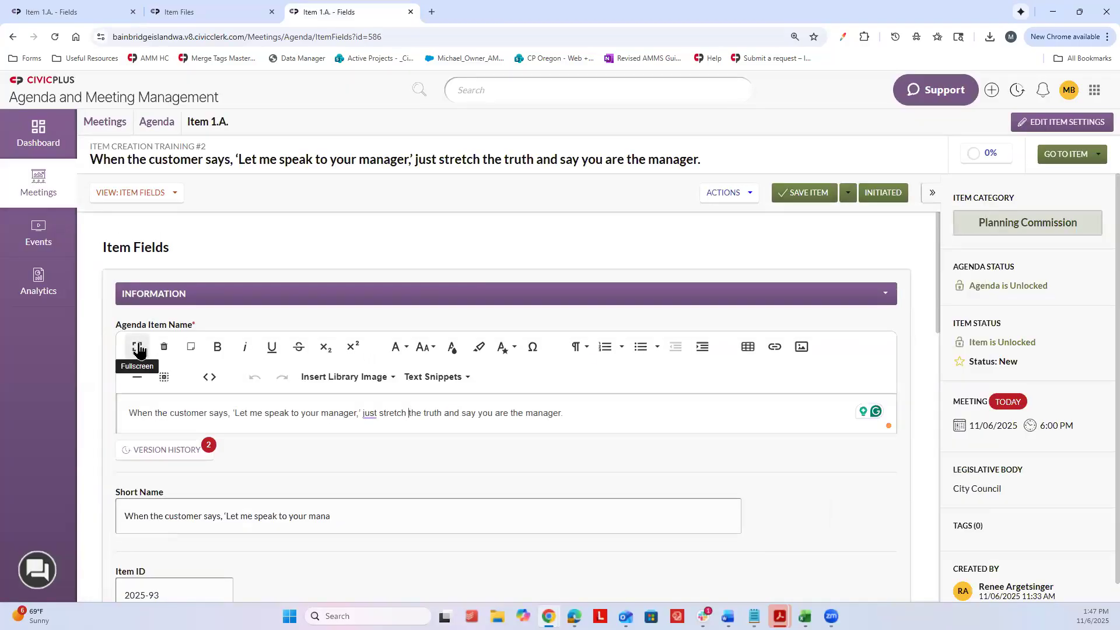
pyautogui.click(138, 345)
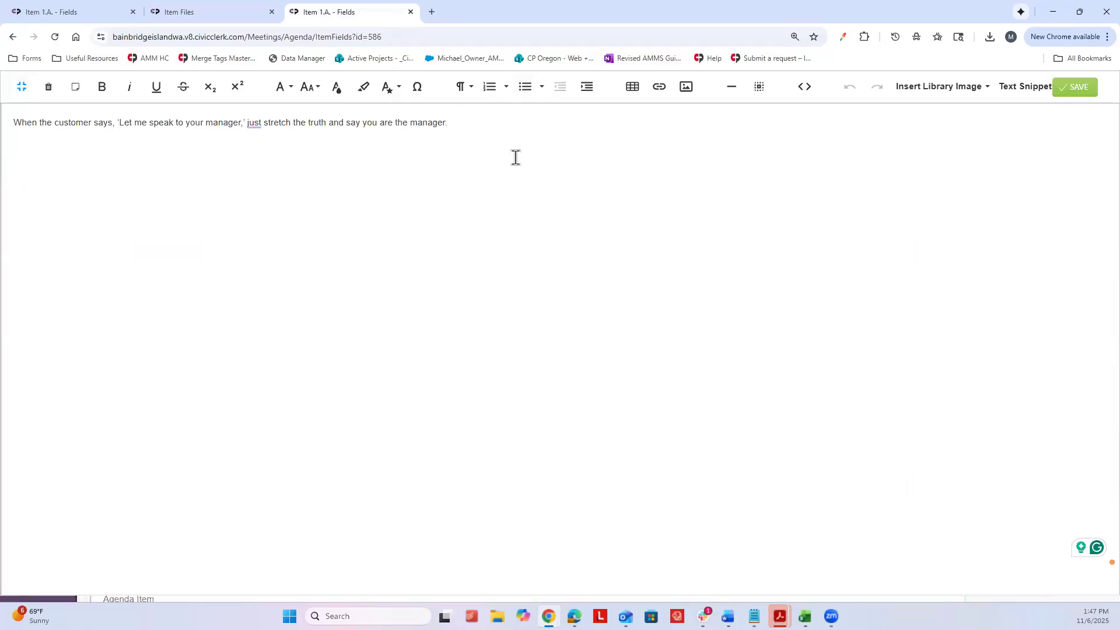
pyautogui.click(410, 12)
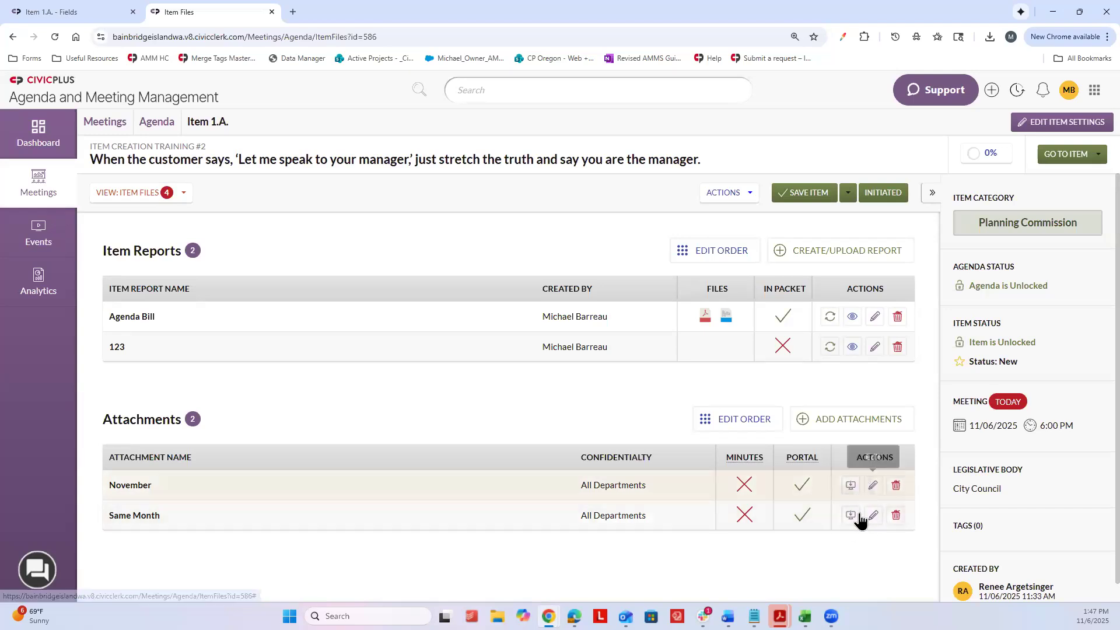
# Edit the November attachment so that it is shown in the minutes, and save the change
pyautogui.click(875, 486)
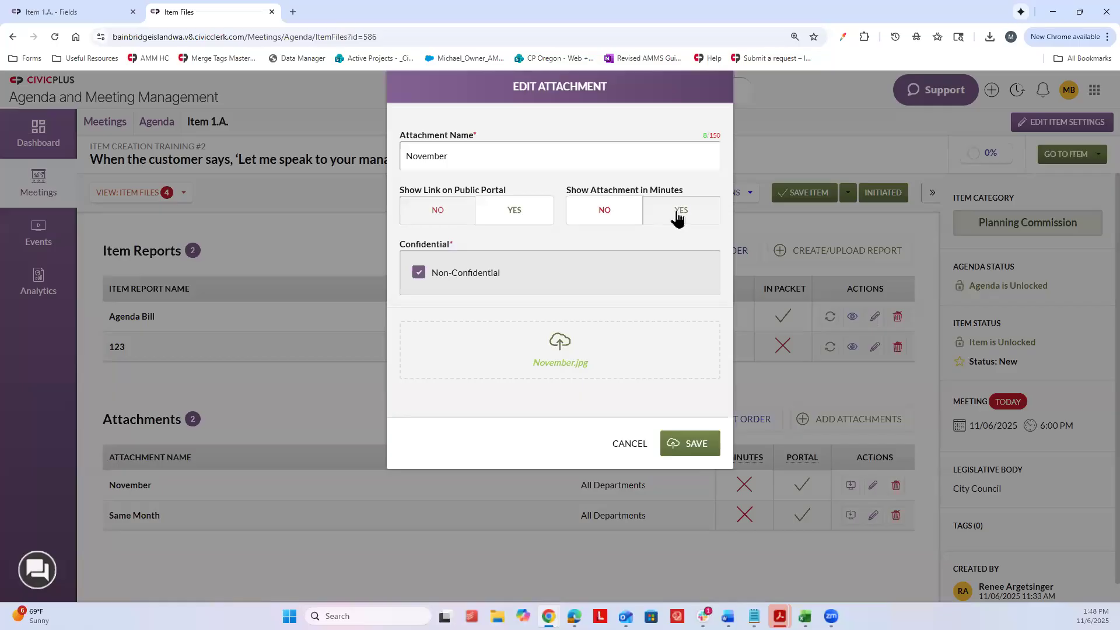
pyautogui.click(677, 217)
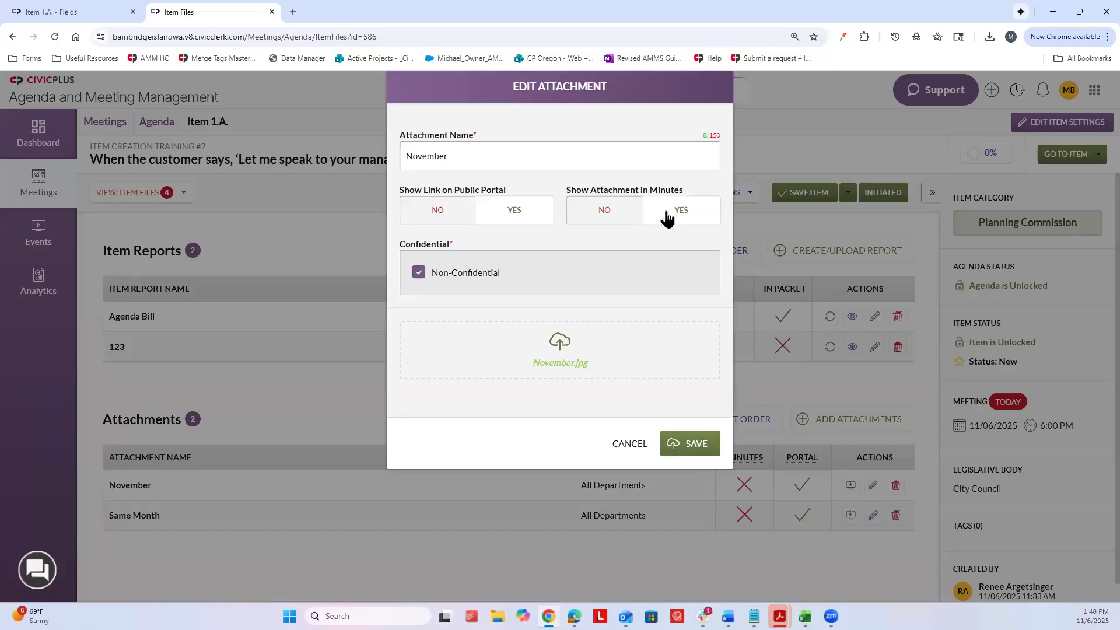
pyautogui.click(693, 460)
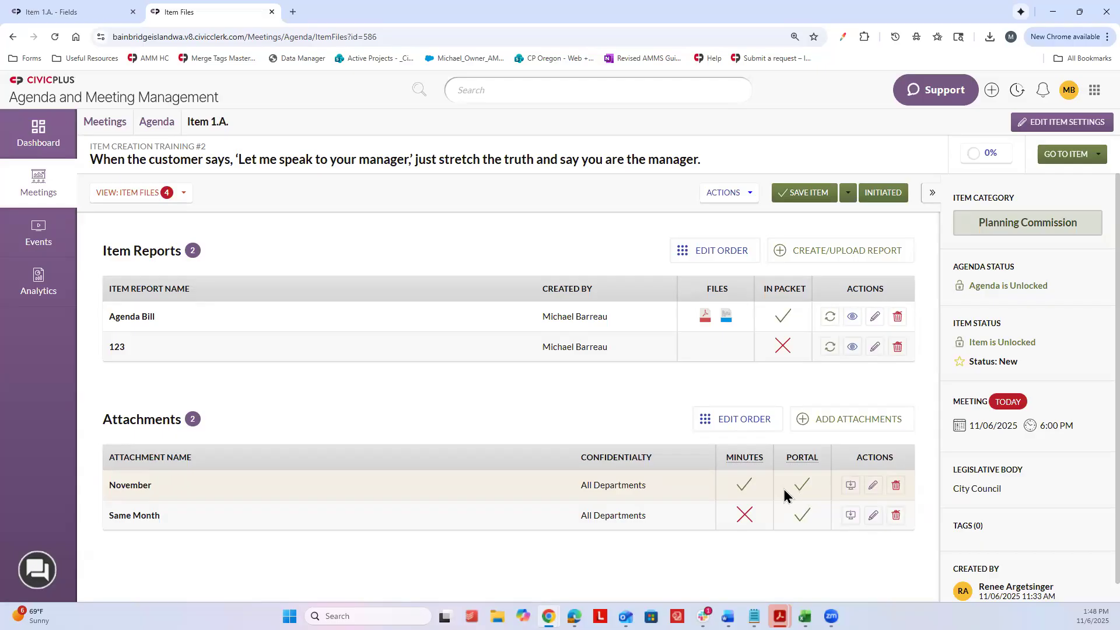
# Reorder the attachments so that Same Month comes before November, and save the order
pyautogui.click(733, 421)
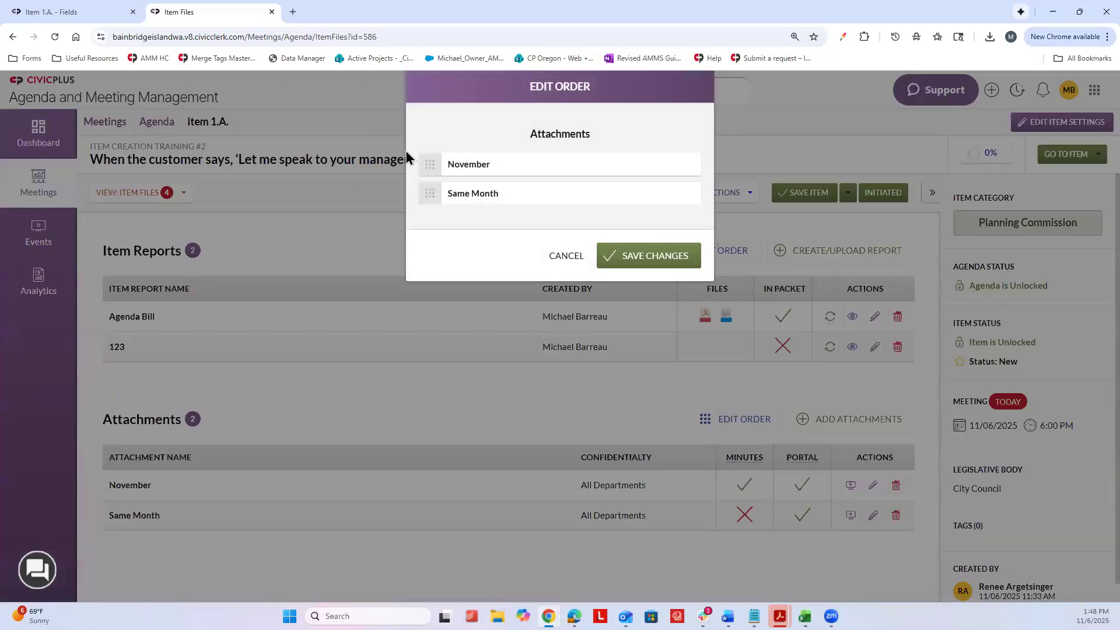
pyautogui.moveTo(438, 195); pyautogui.dragTo(639, 243)
pyautogui.click(648, 257)
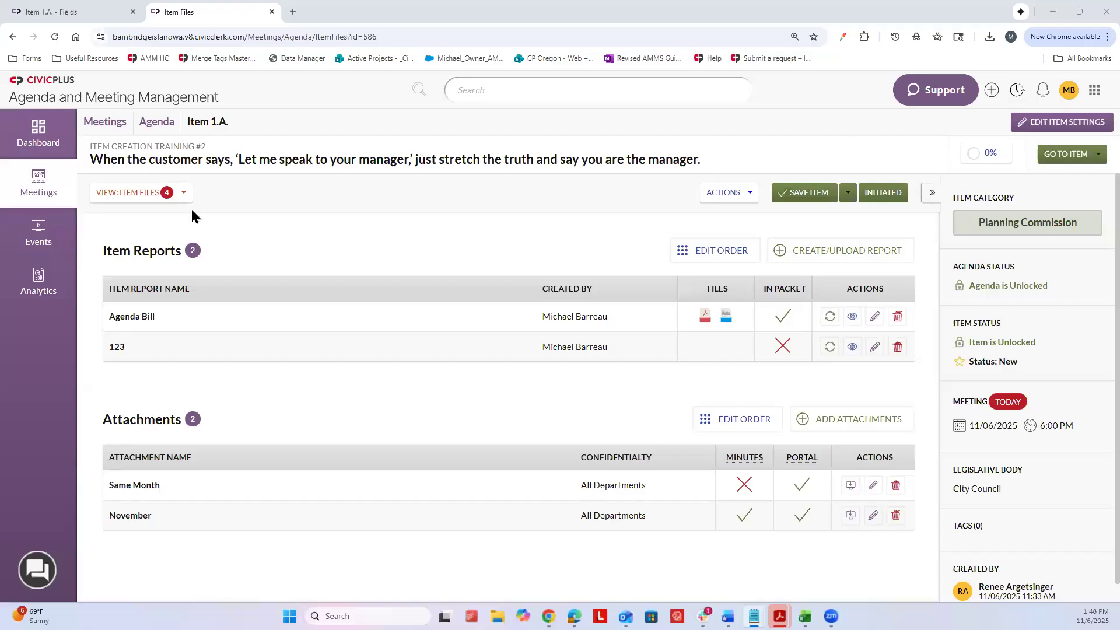
# Go to the item approvals and examine the Return to Creator action and its message field, without saving an approval
pyautogui.click(146, 194)
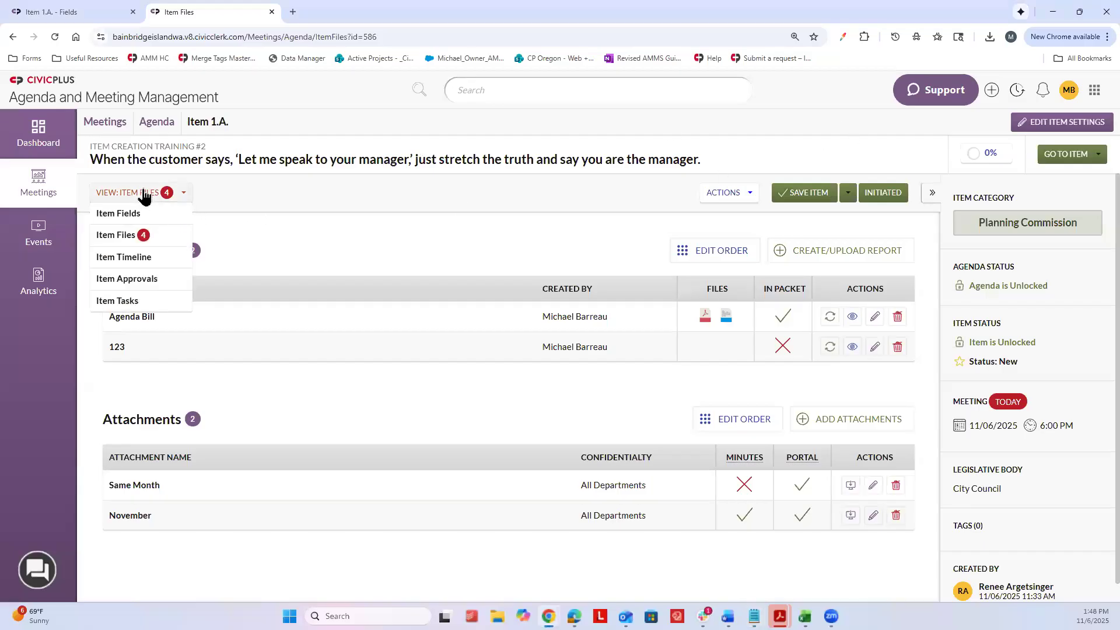
pyautogui.click(151, 280)
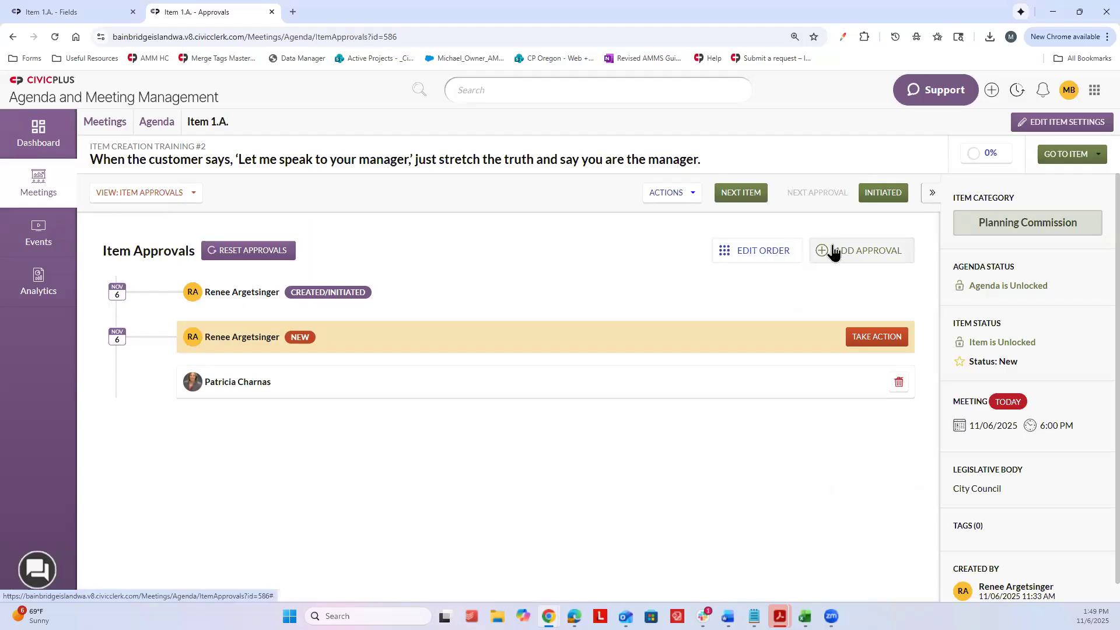
pyautogui.click(895, 340)
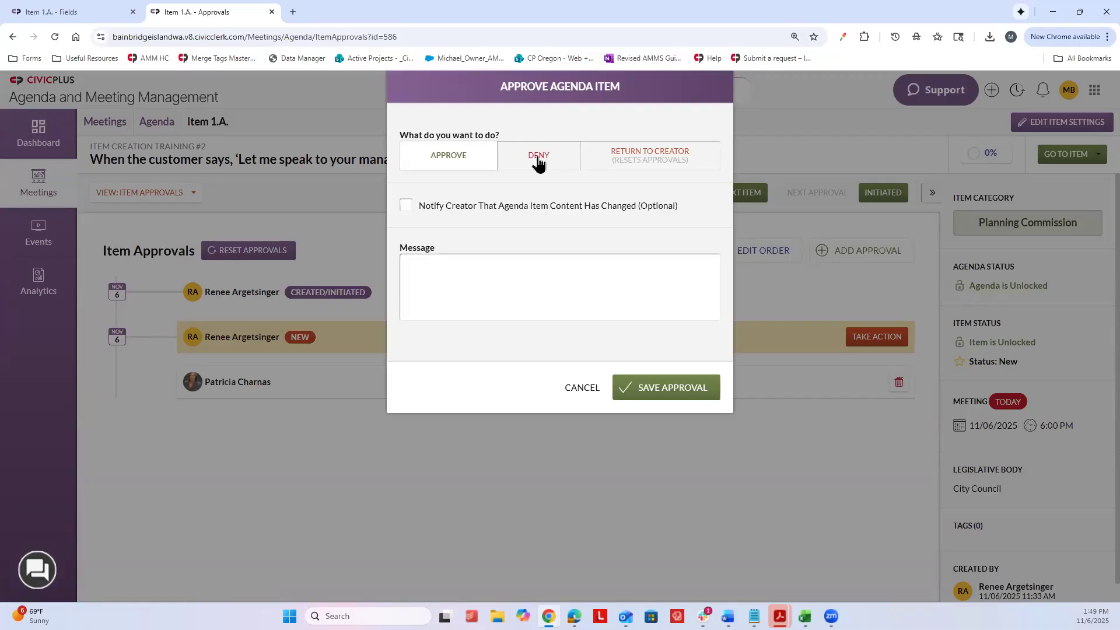
pyautogui.click(650, 156)
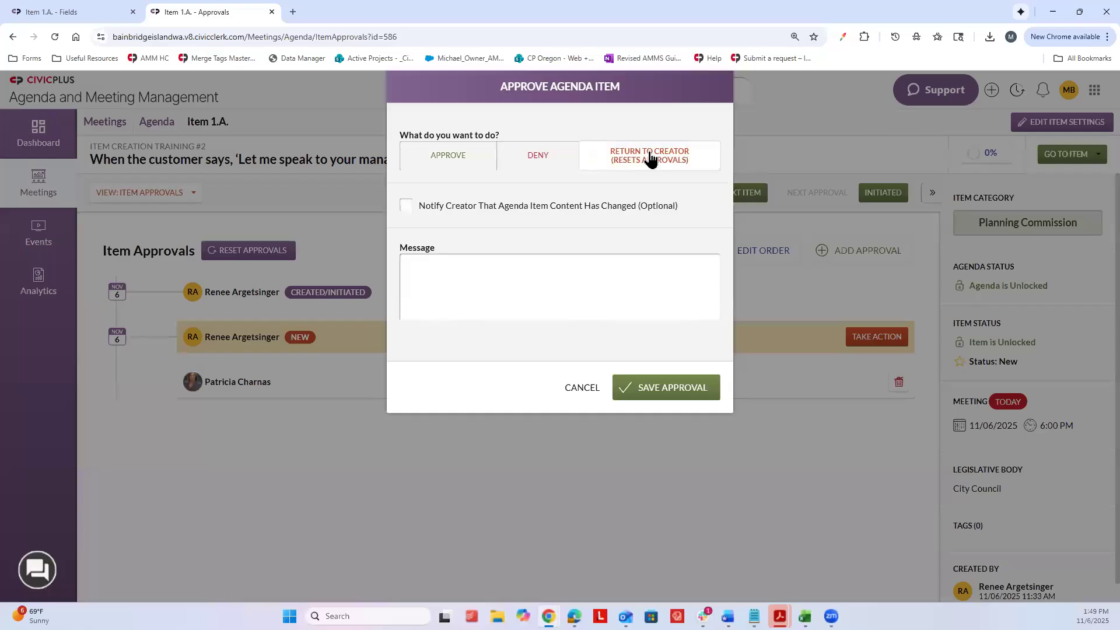
pyautogui.click(562, 286)
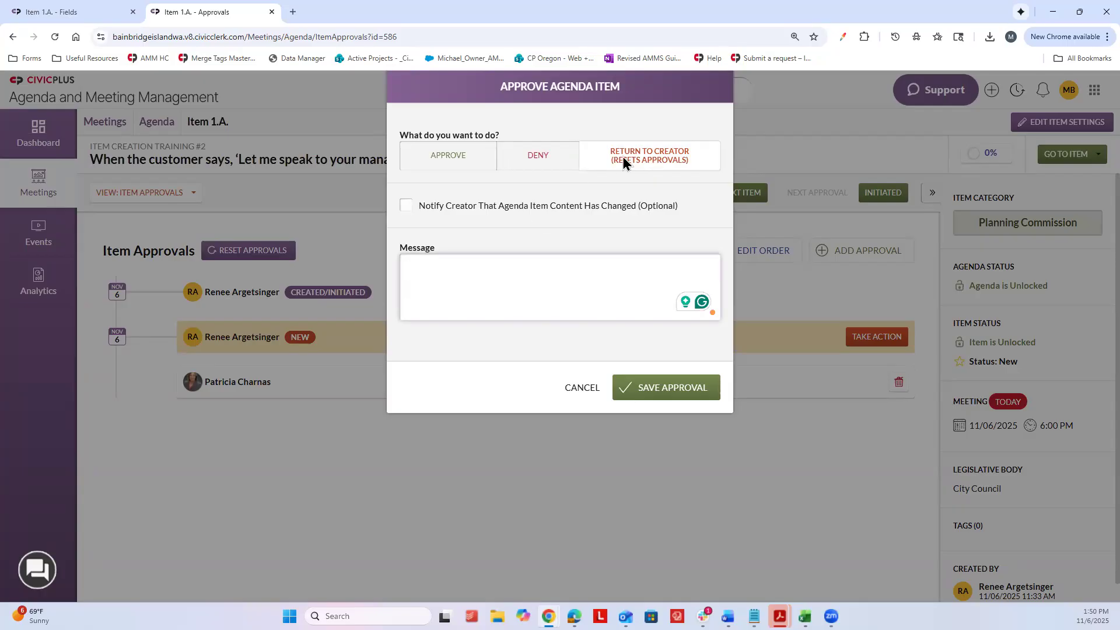
pyautogui.click(569, 389)
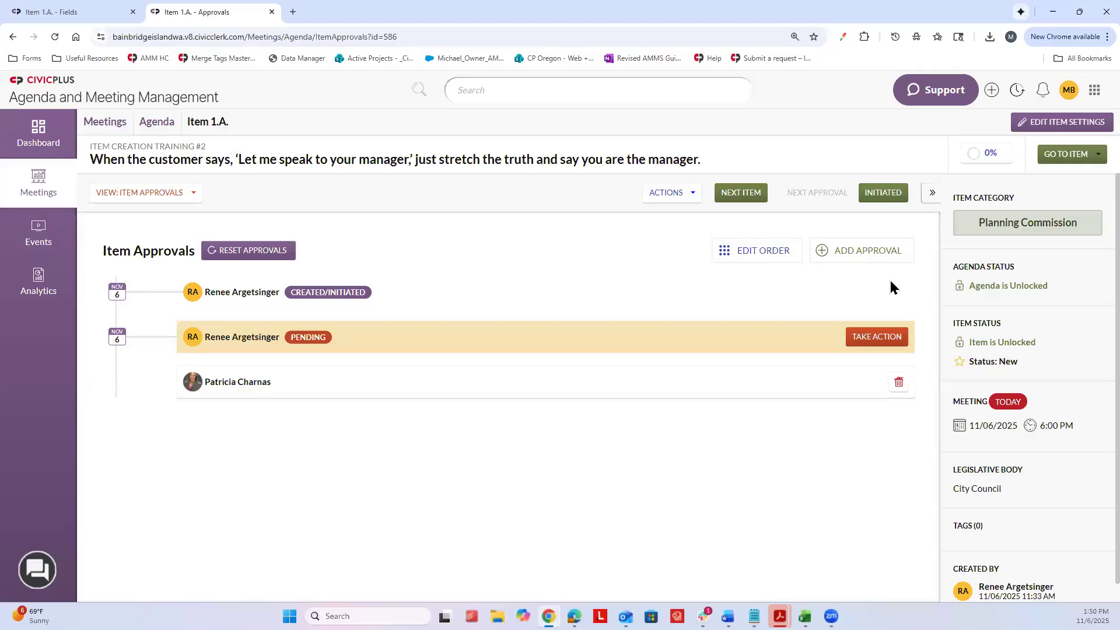
# Add an individual user as a further approver of the item, without choosing an approval template
pyautogui.click(890, 252)
pyautogui.click(529, 232)
pyautogui.scroll(-2, 530, 236)
pyautogui.click(521, 205)
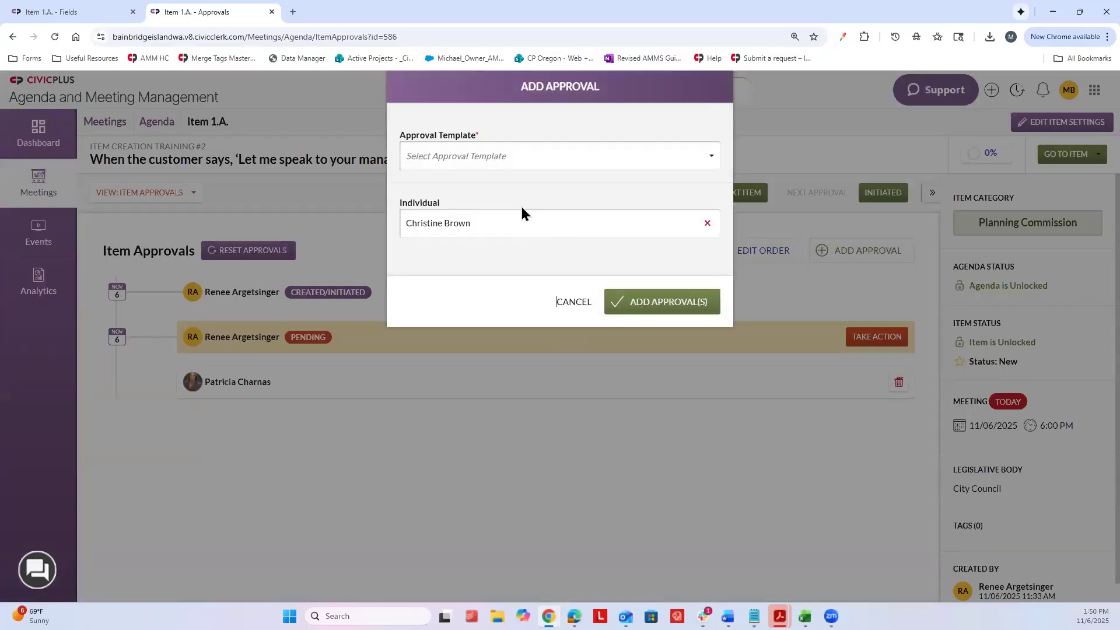
pyautogui.click(698, 306)
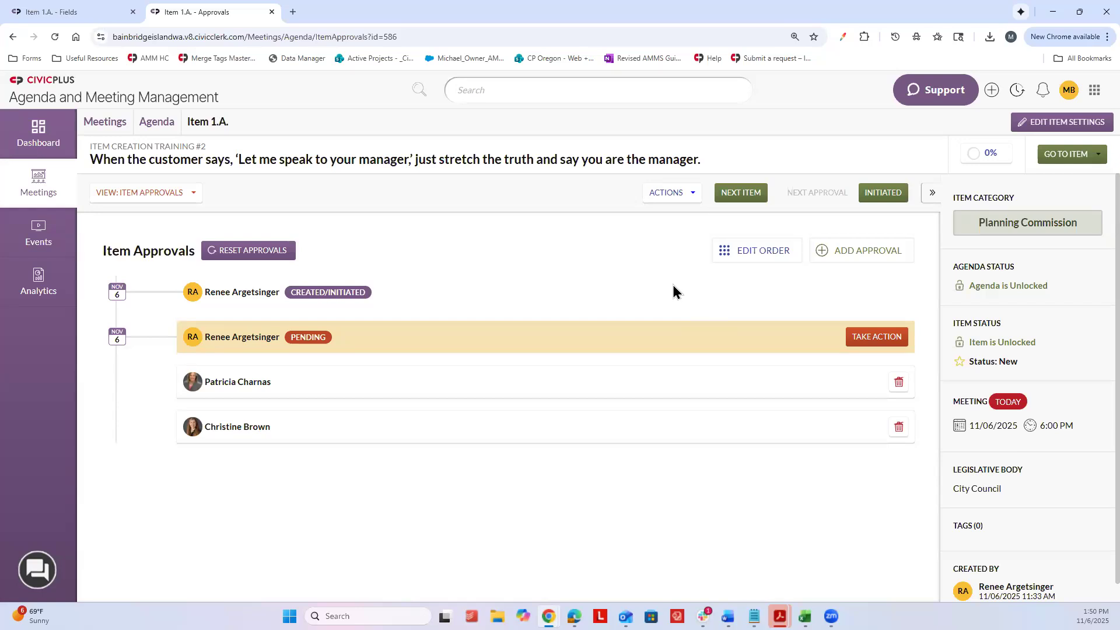
# Move the newly added approver ahead of the other waiting approver, save the order, and delete the approver now in last place
pyautogui.click(759, 253)
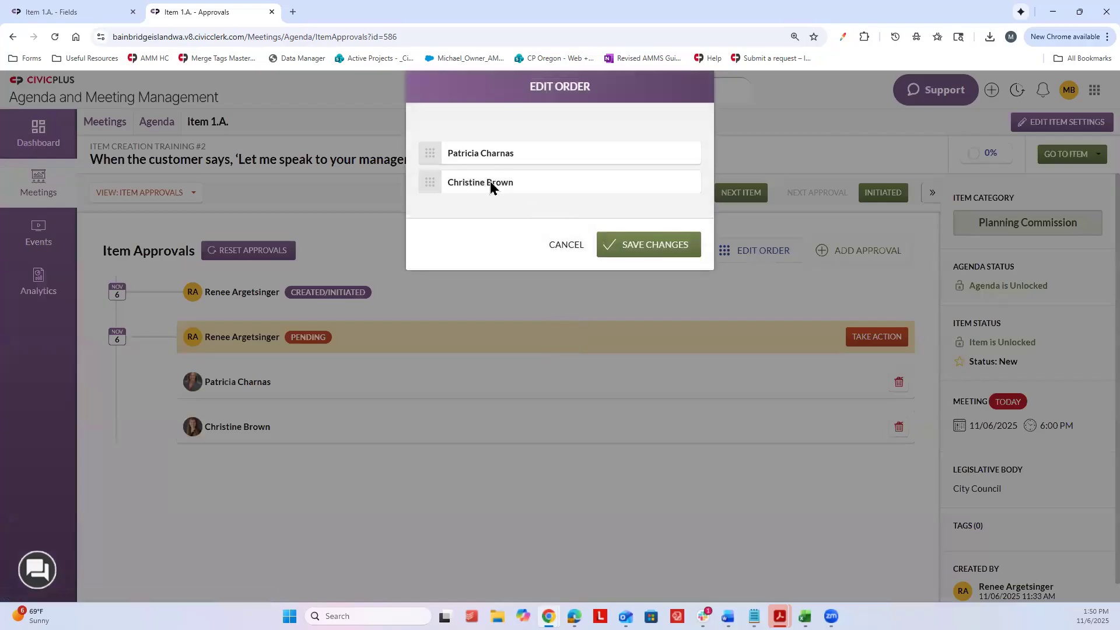
pyautogui.moveTo(443, 178); pyautogui.dragTo(446, 194)
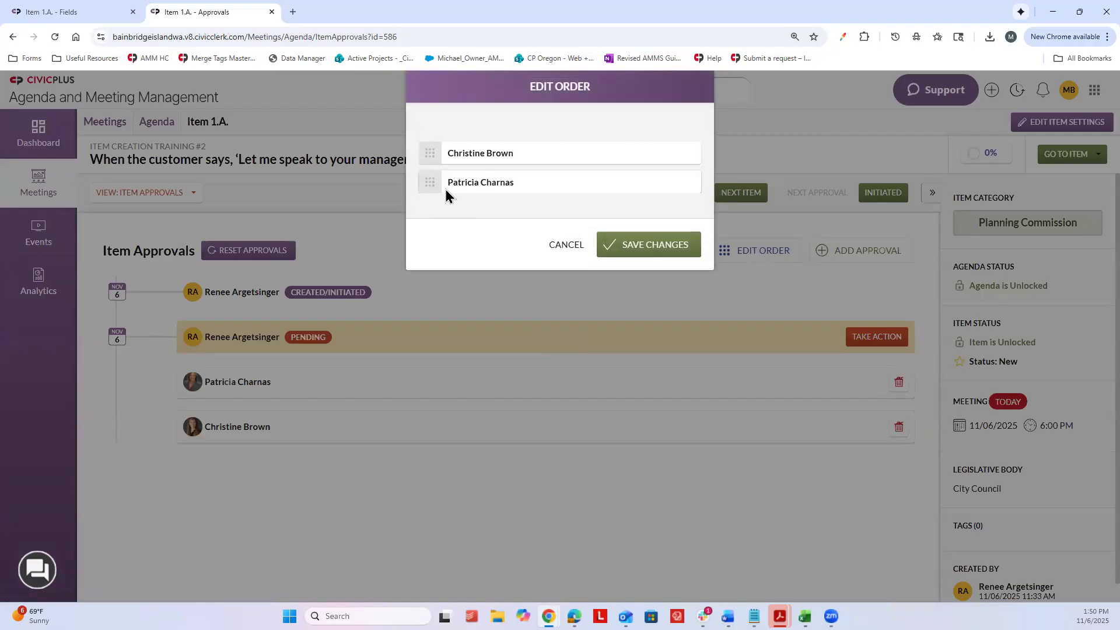
pyautogui.click(621, 245)
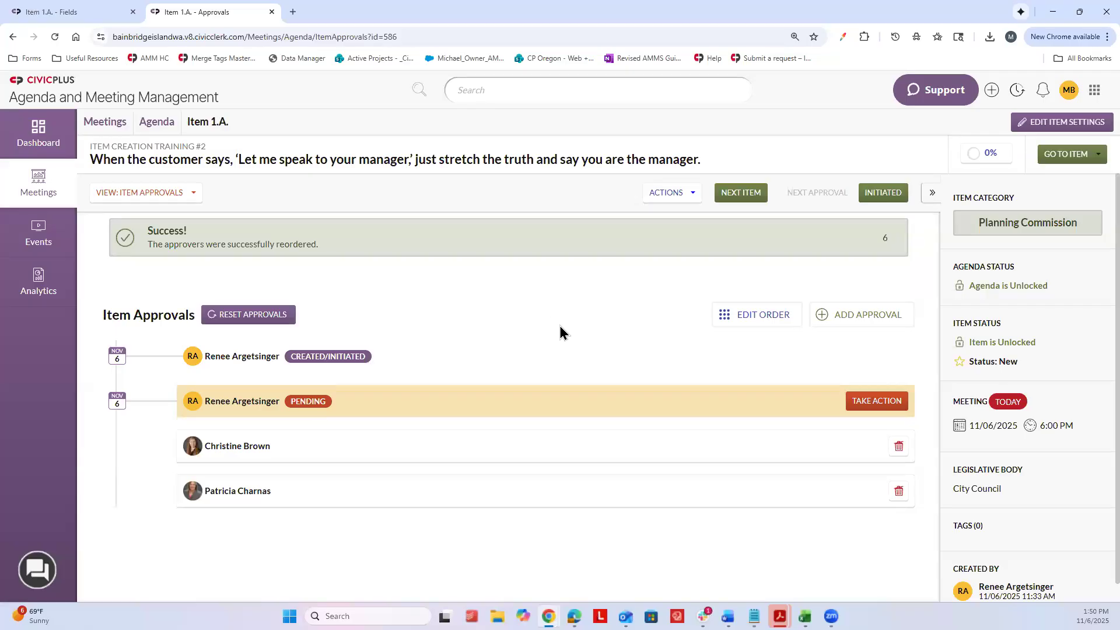
pyautogui.click(899, 493)
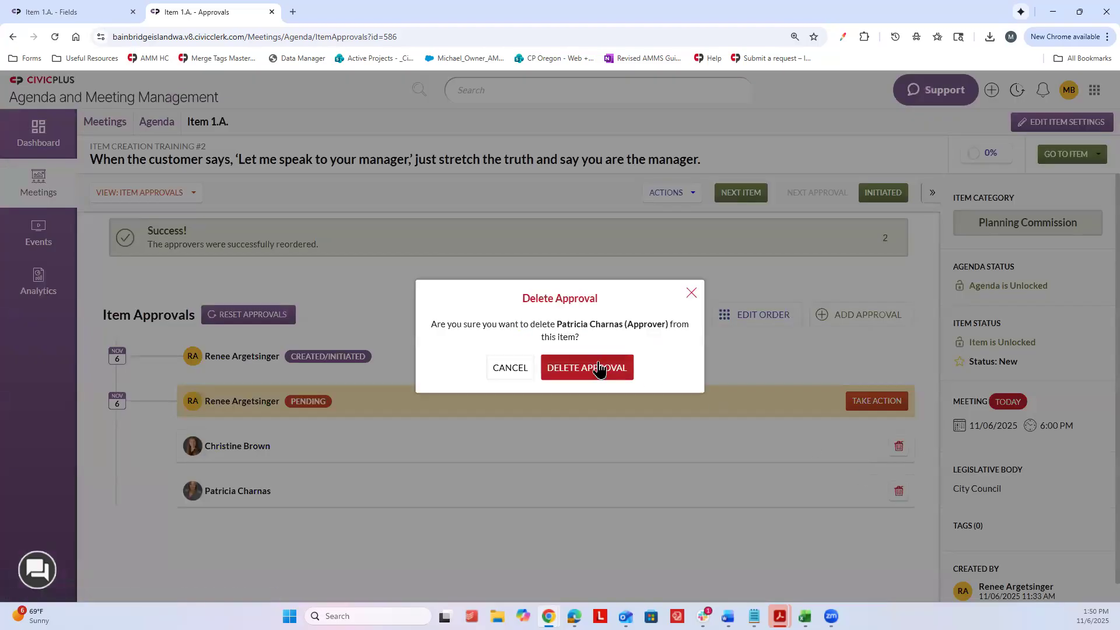
pyautogui.click(601, 369)
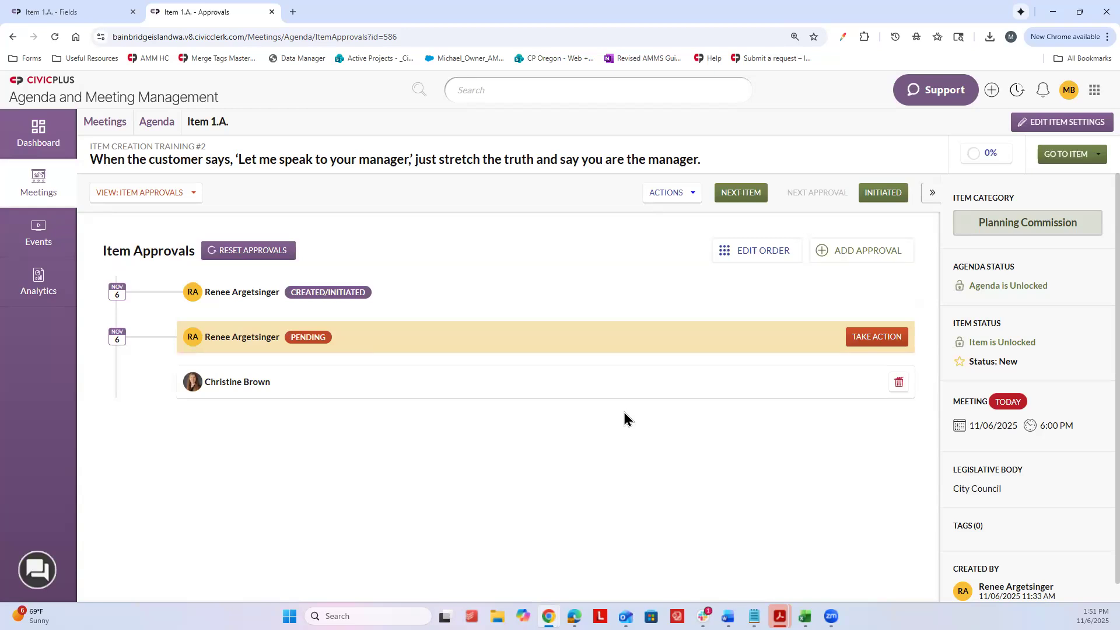
# Close the approval dialog for the pending approver without saving, and add another individual user as the last approver
pyautogui.click(858, 338)
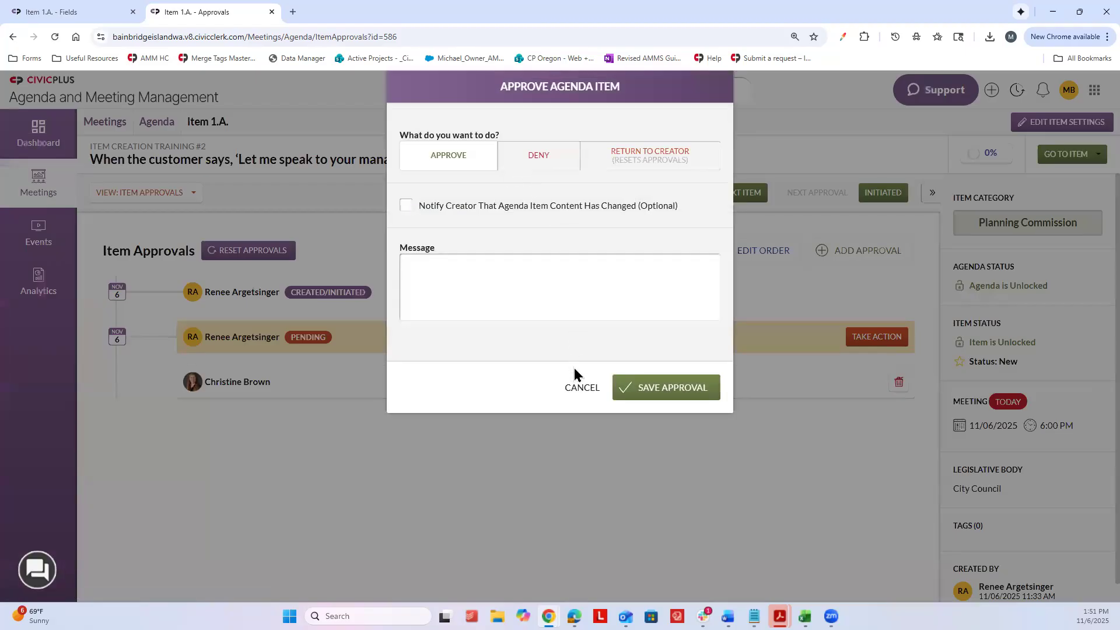
pyautogui.click(582, 387)
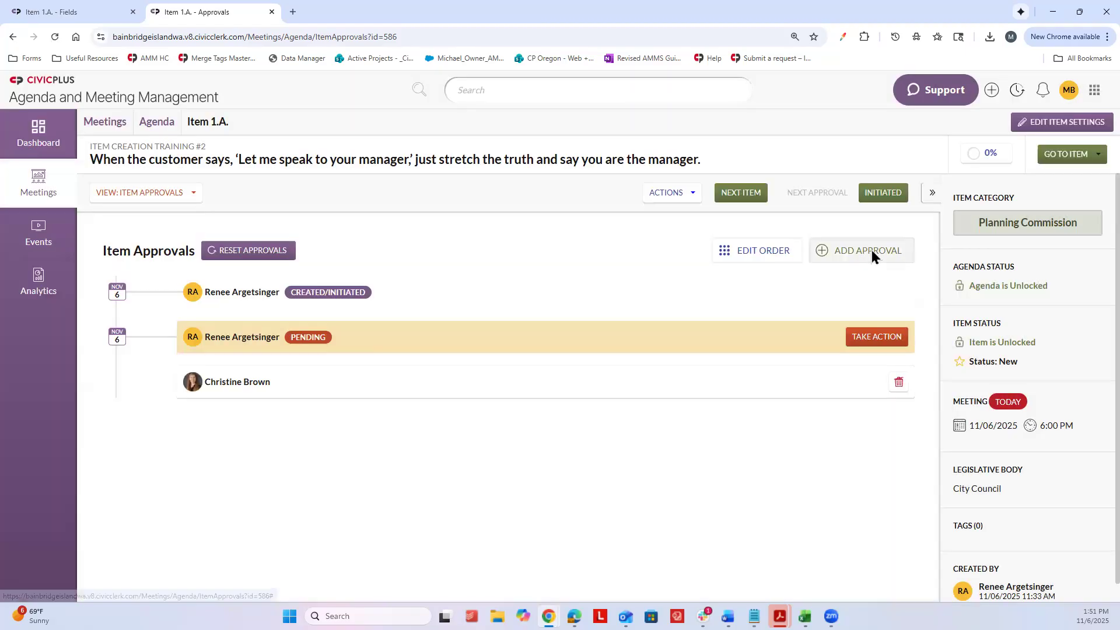
pyautogui.click(870, 250)
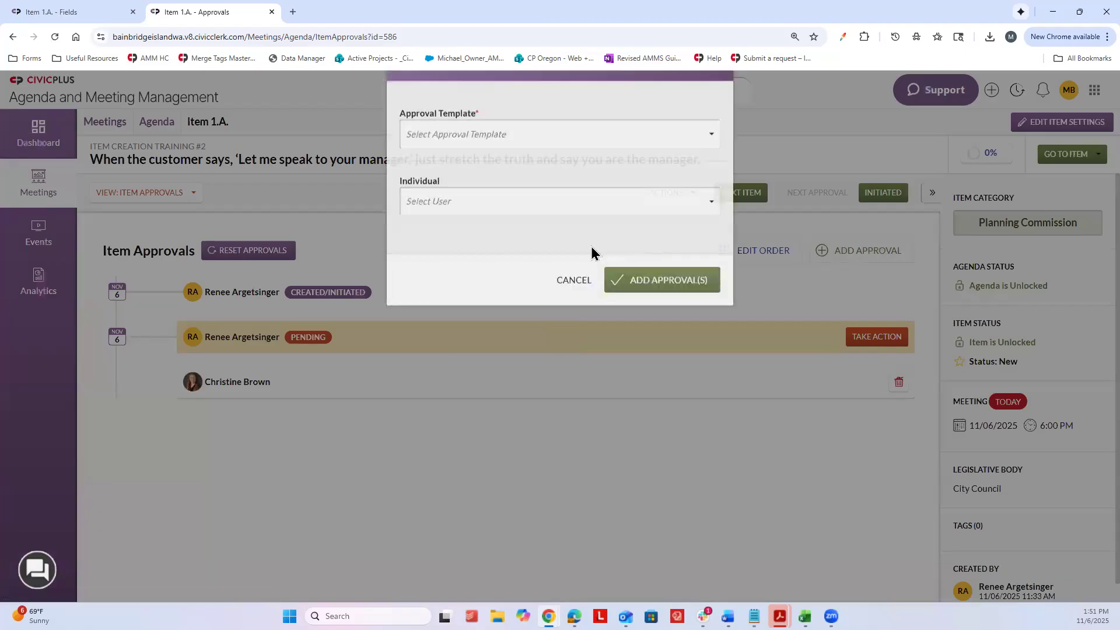
pyautogui.click(585, 231)
pyautogui.scroll(-3, 580, 243)
pyautogui.click(579, 243)
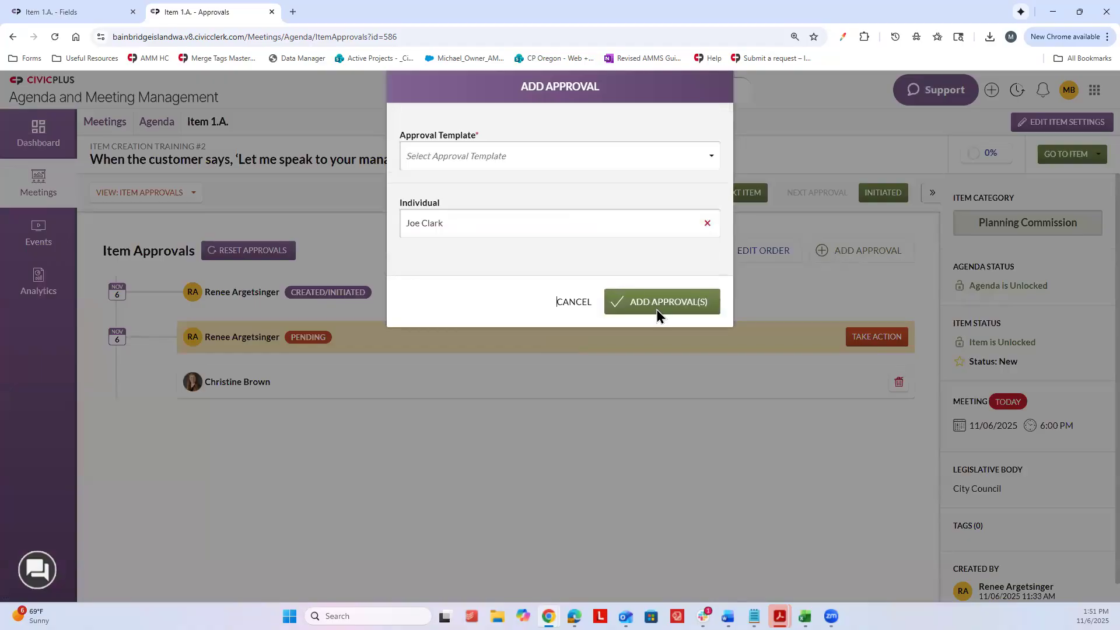
pyautogui.click(656, 308)
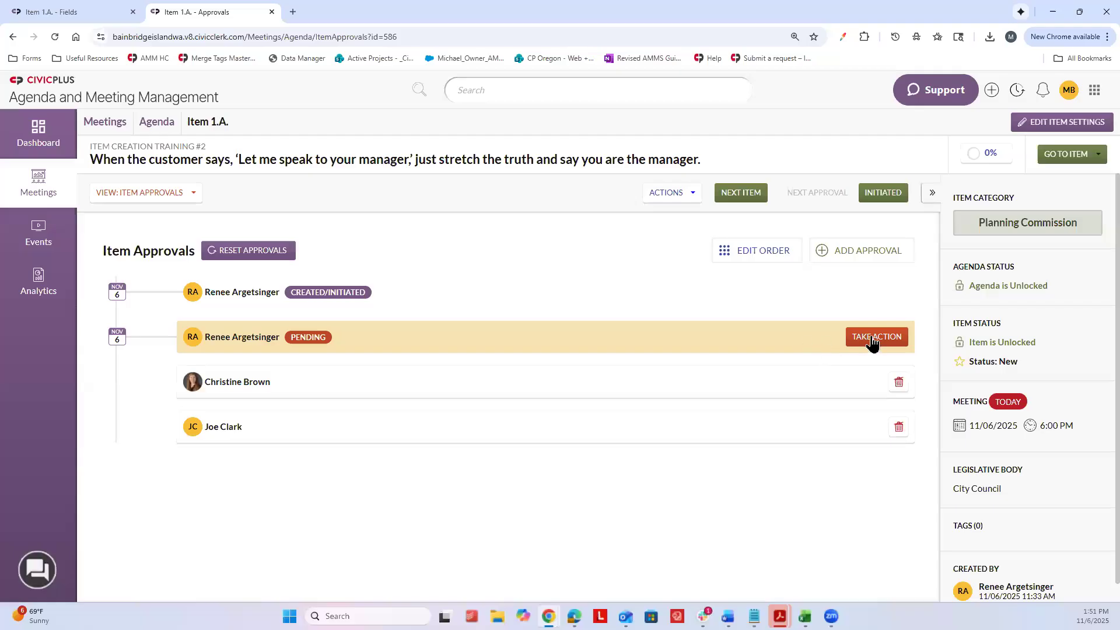
# Approve the agenda item on behalf of the first pending approver, and highlight the on-behalf-of note in that entry
pyautogui.click(870, 337)
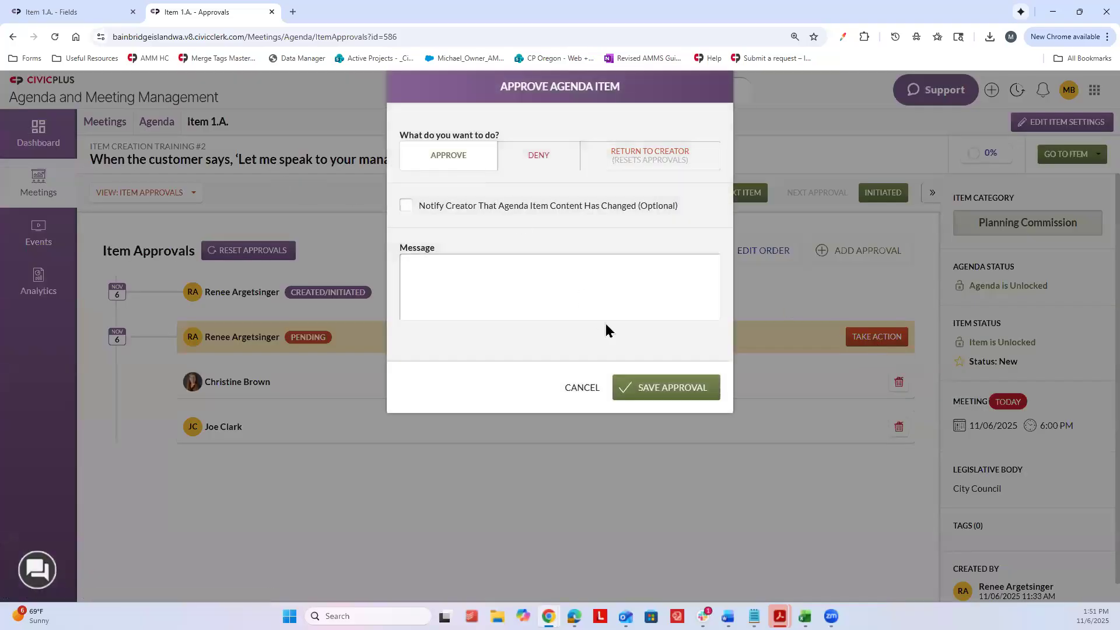
pyautogui.click(635, 380)
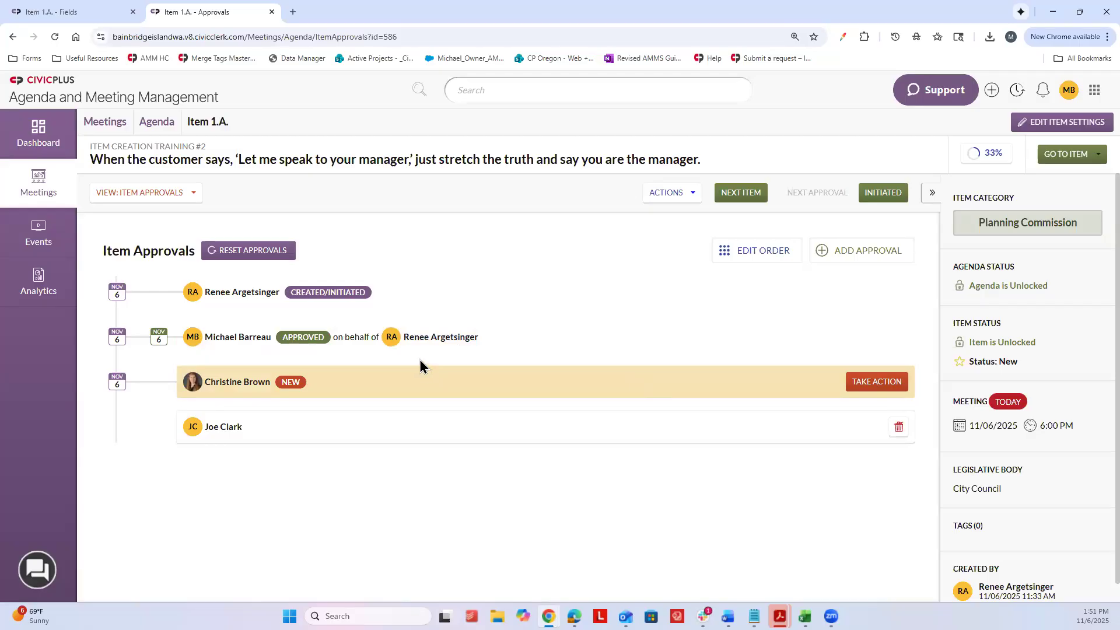
pyautogui.moveTo(333, 337); pyautogui.dragTo(381, 341)
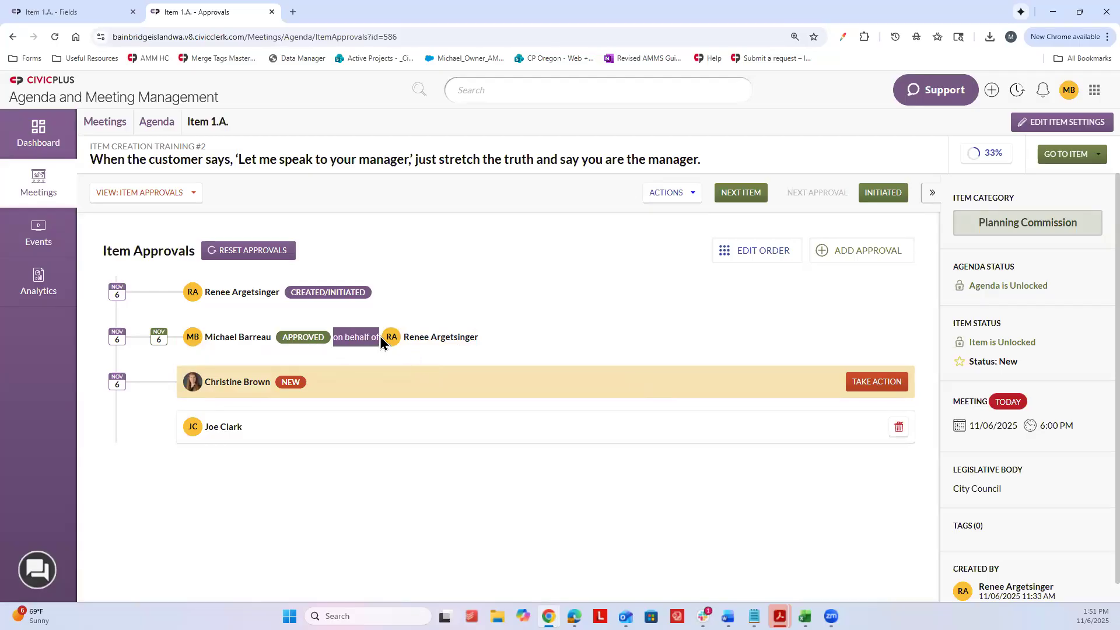
pyautogui.click(475, 310)
# Examine the Return to Approver action for the second approval, selecting the previous approver as the recipient
pyautogui.click(864, 381)
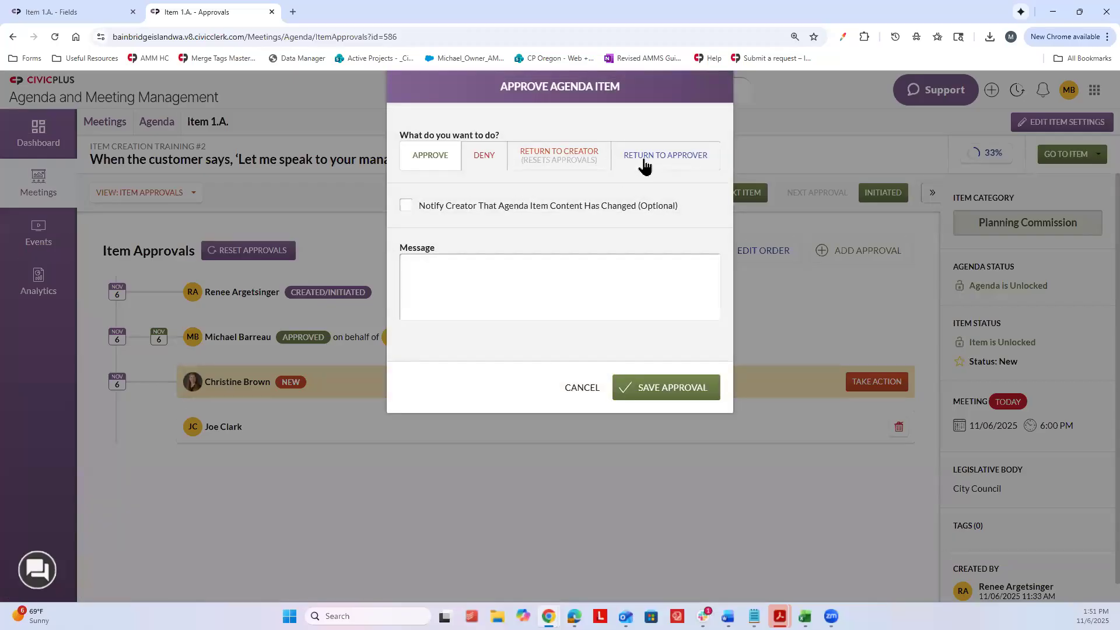
pyautogui.click(645, 167)
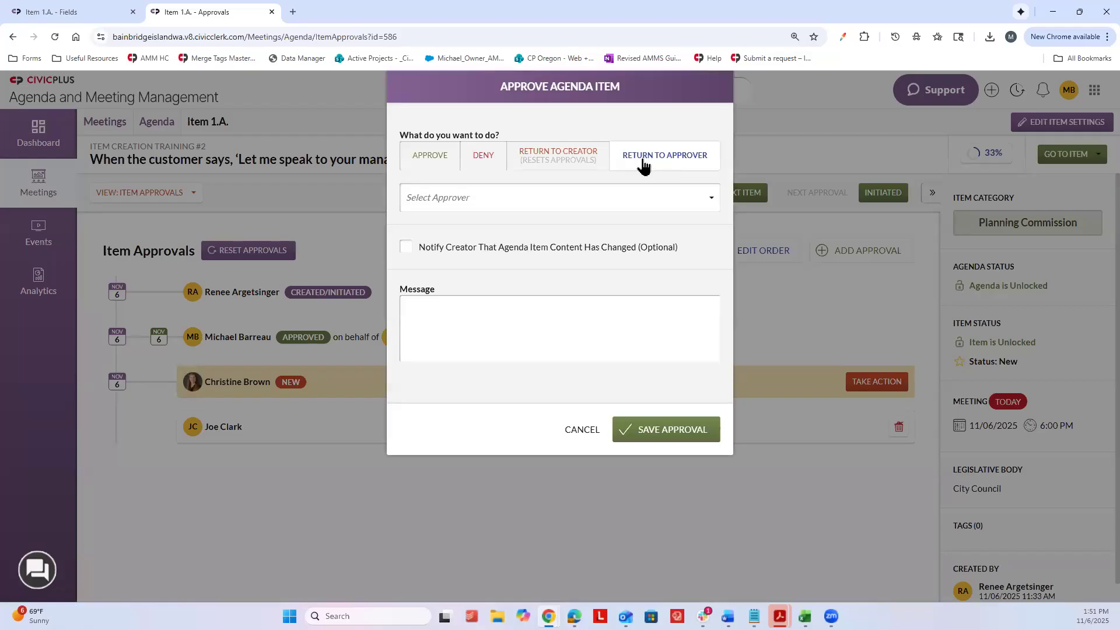
pyautogui.click(497, 197)
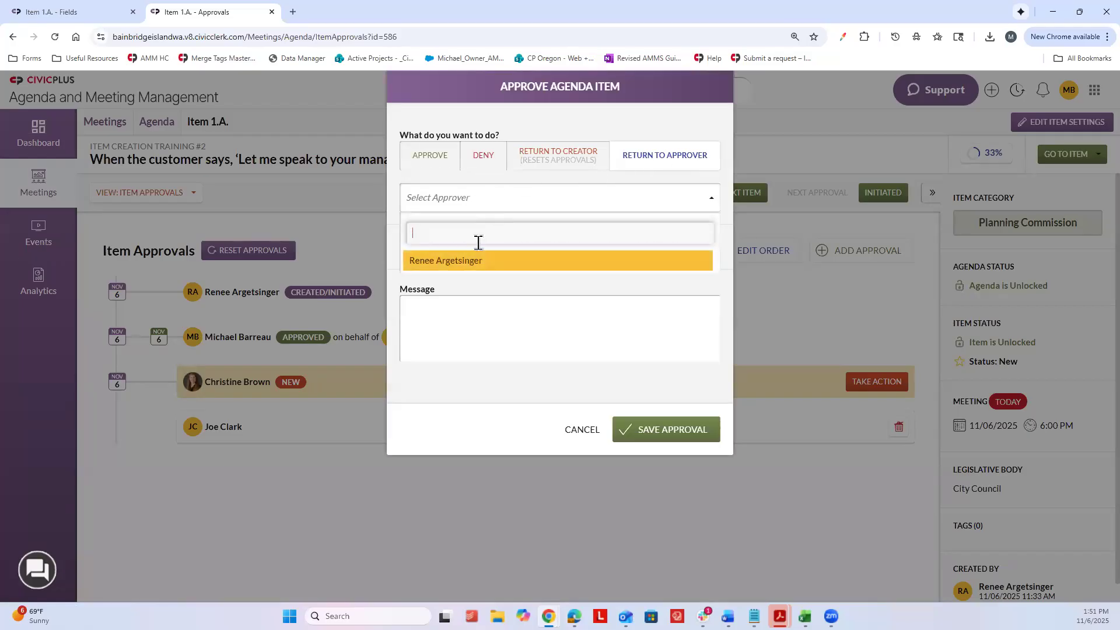
pyautogui.click(462, 260)
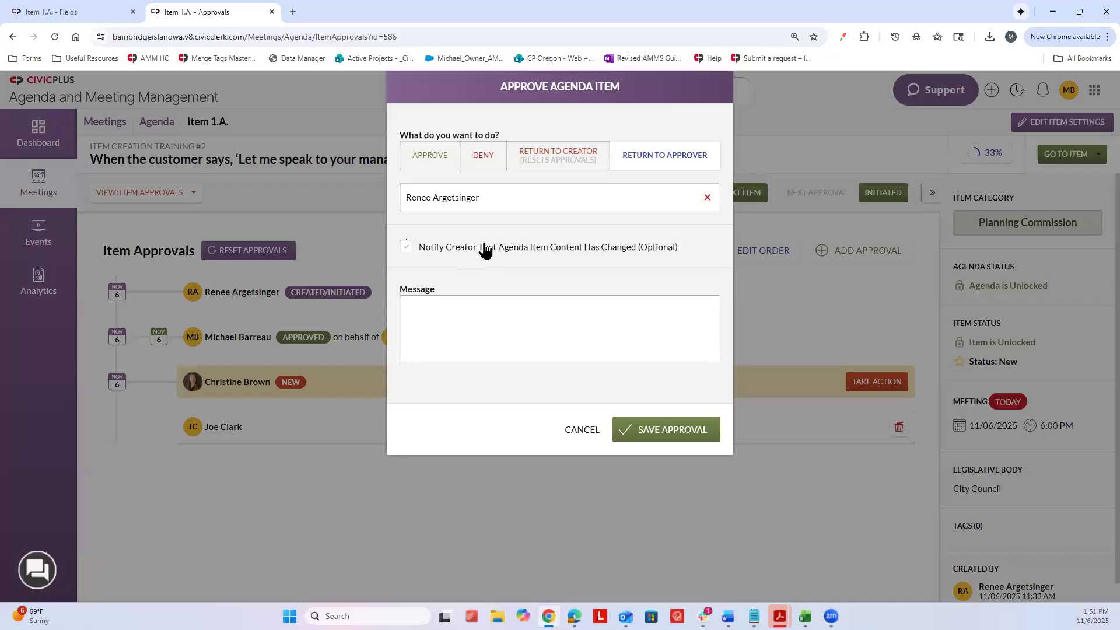
pyautogui.click(527, 313)
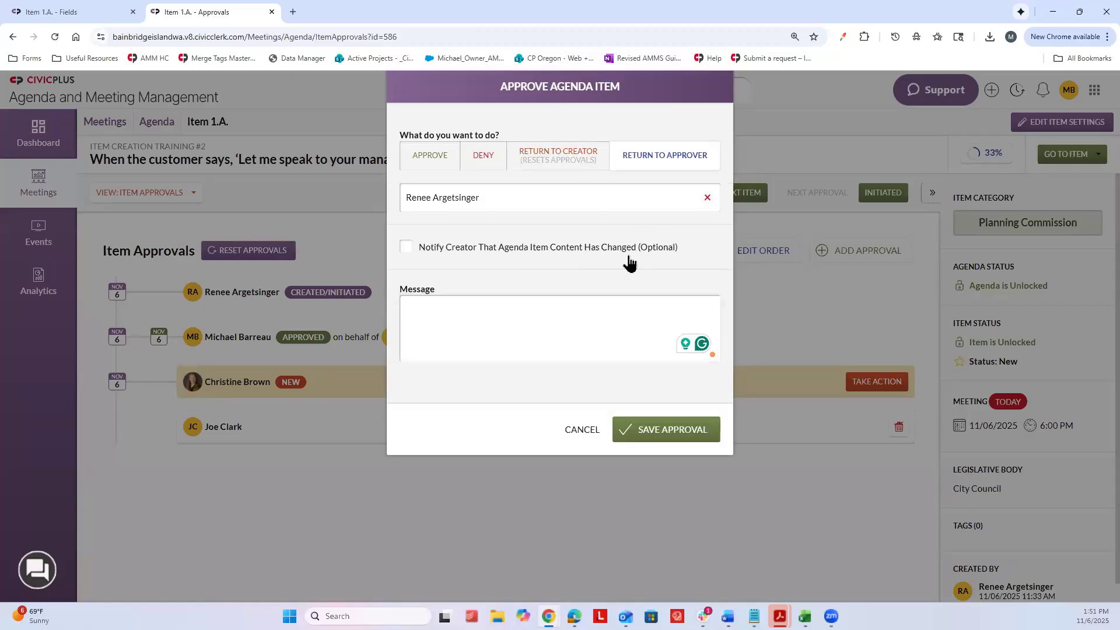
# Switch the second approval to Approve and save it, and also approve the item on behalf of the last approver
pyautogui.click(436, 156)
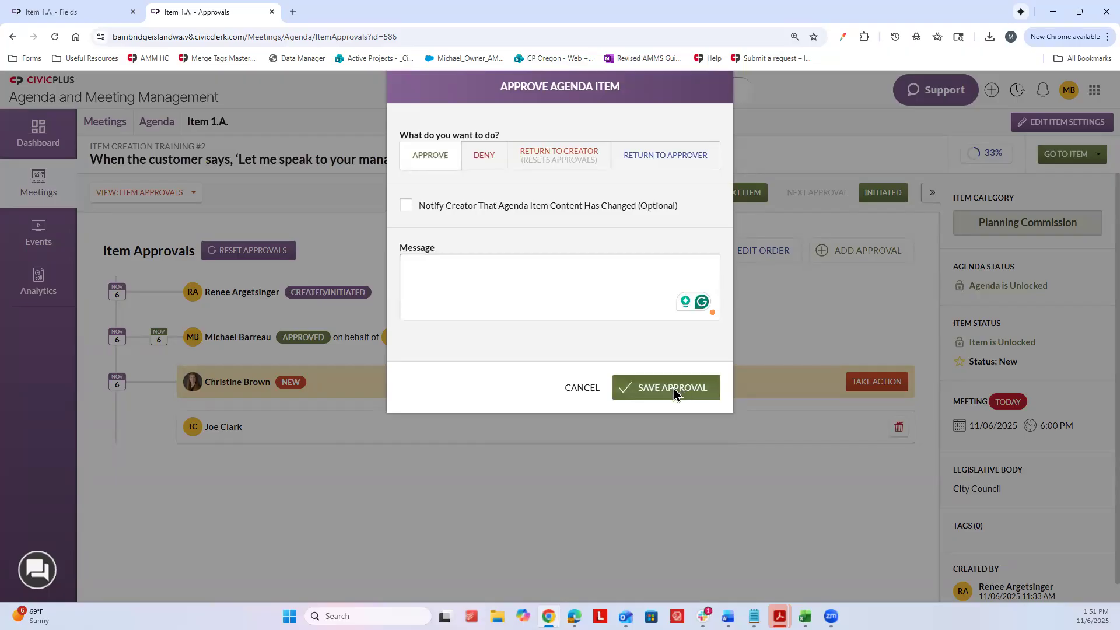
pyautogui.click(673, 387)
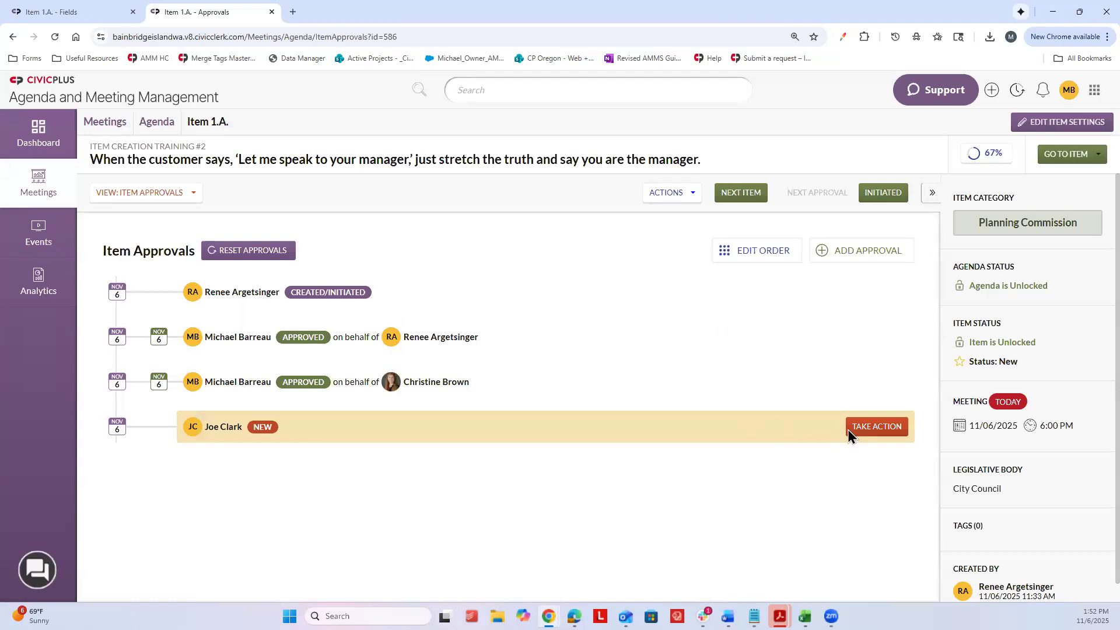
pyautogui.click(867, 427)
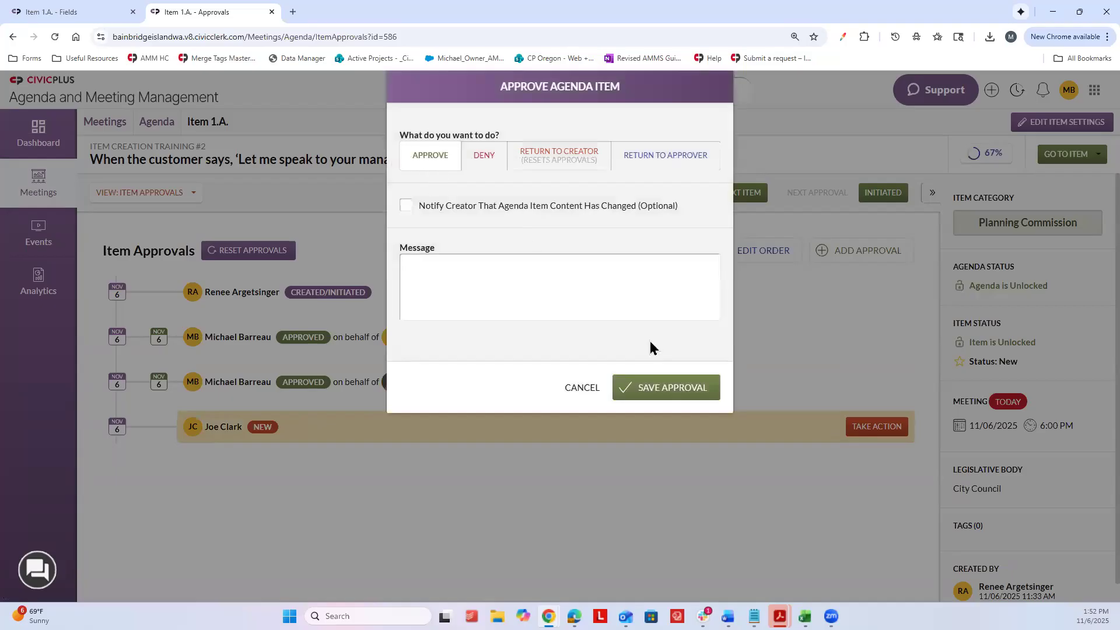
pyautogui.click(661, 388)
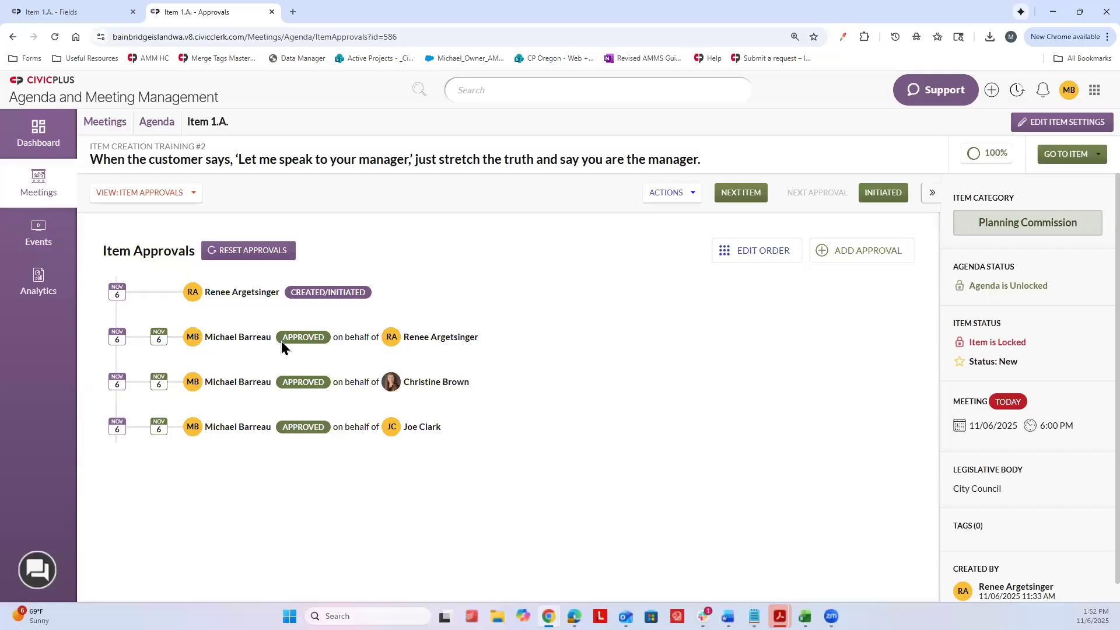
# Highlight the on-behalf-of notes in the item's approval entries and the locked item status in the item details
pyautogui.moveTo(331, 338); pyautogui.dragTo(380, 338)
pyautogui.moveTo(381, 384); pyautogui.dragTo(387, 432)
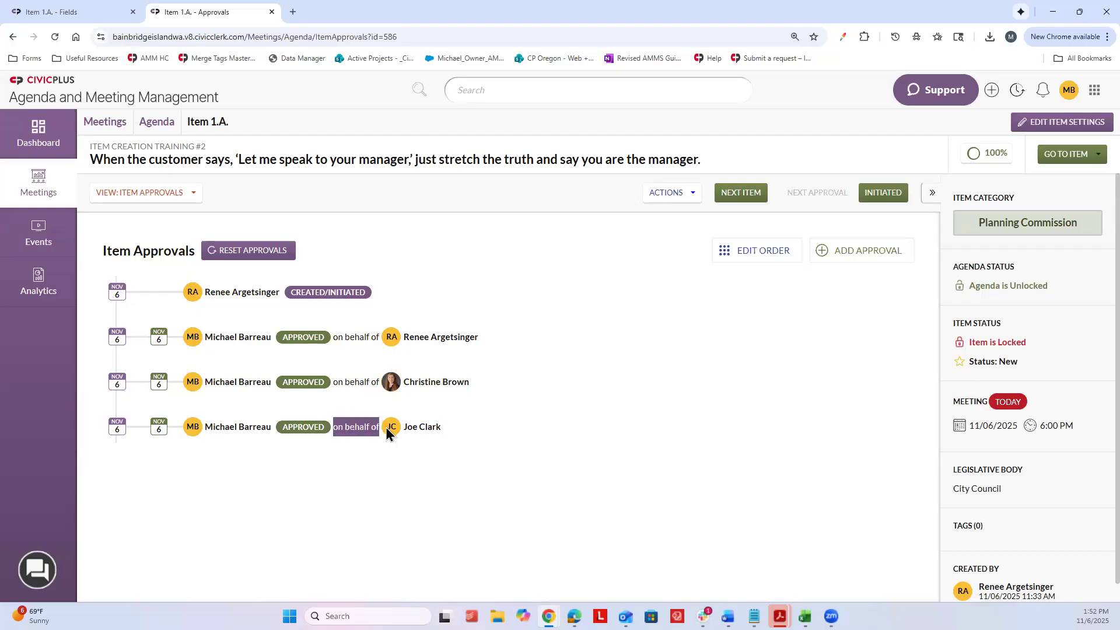
pyautogui.moveTo(1036, 344); pyautogui.dragTo(960, 353)
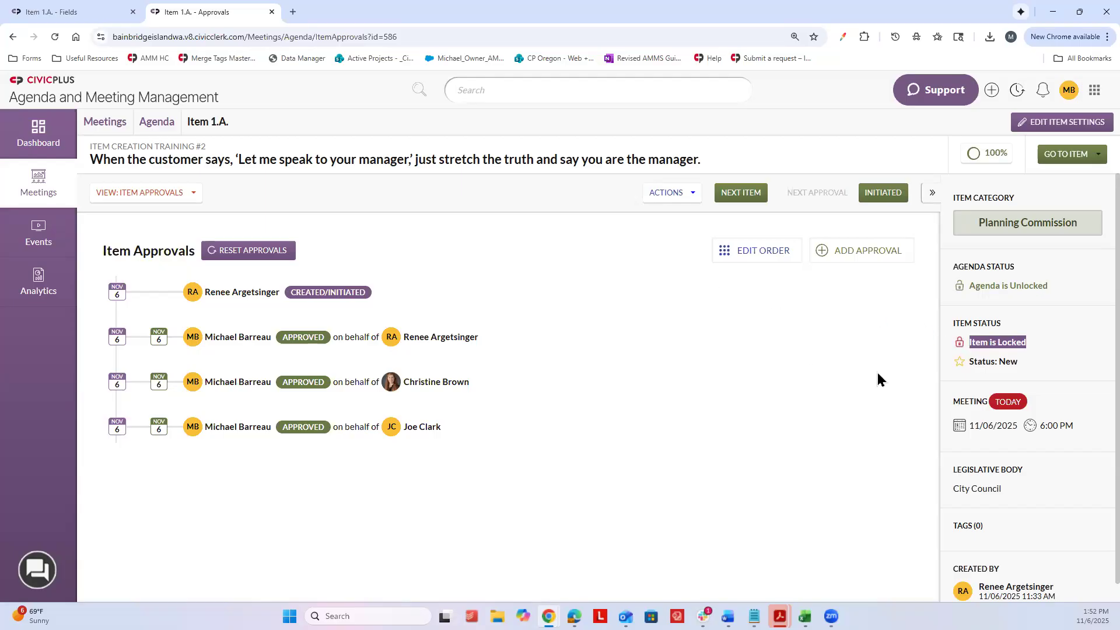
pyautogui.click(1009, 355)
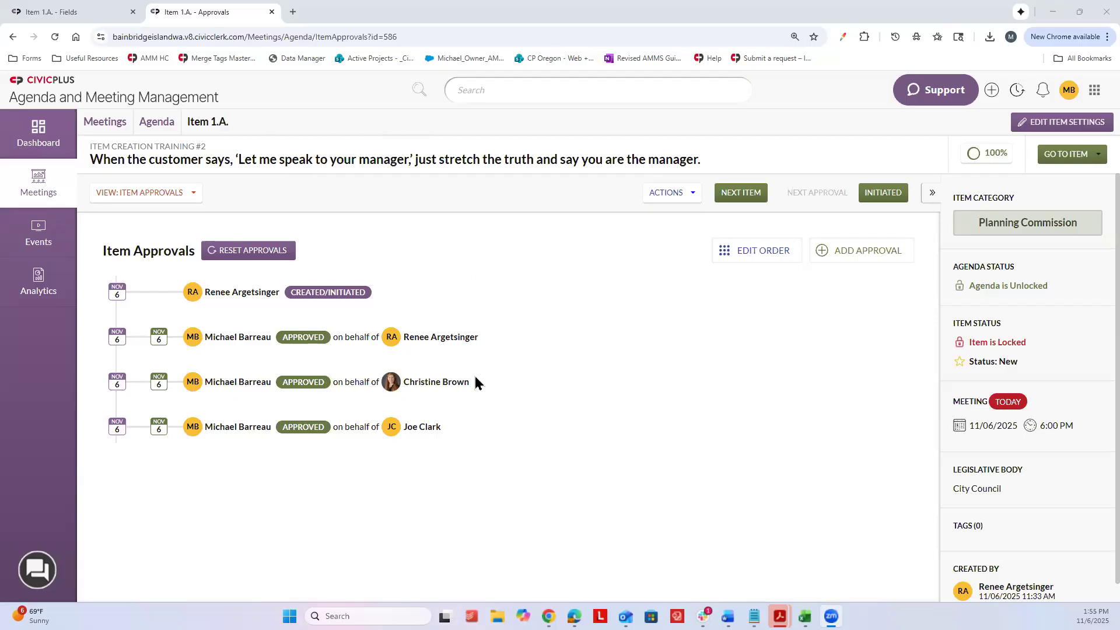
# Open the item's tasks view and highlight the agenda item's title
pyautogui.click(152, 196)
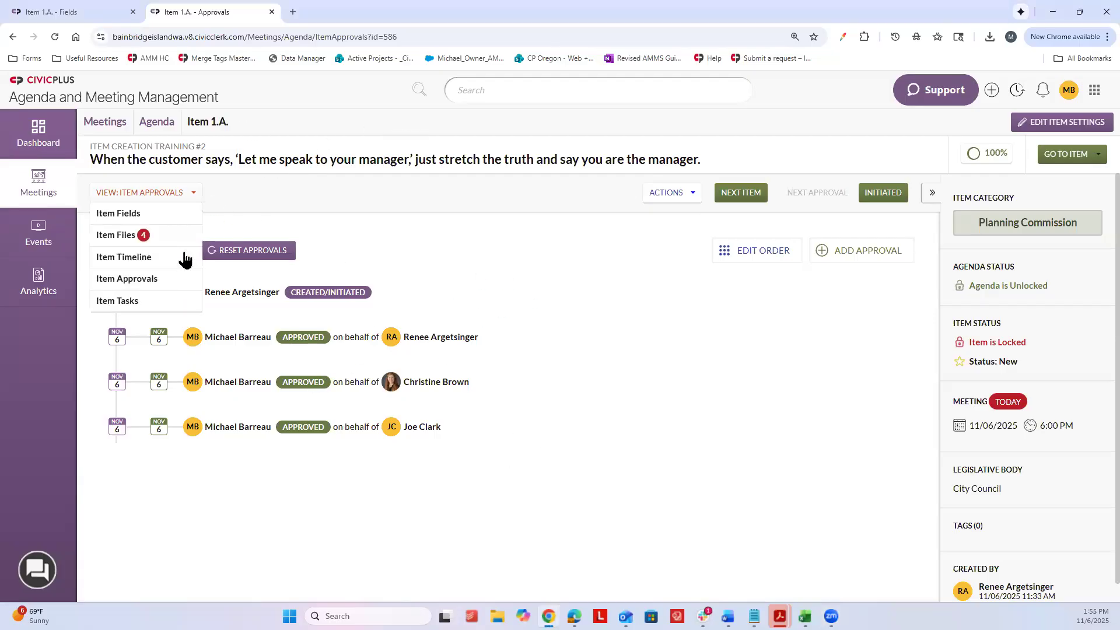
pyautogui.click(166, 302)
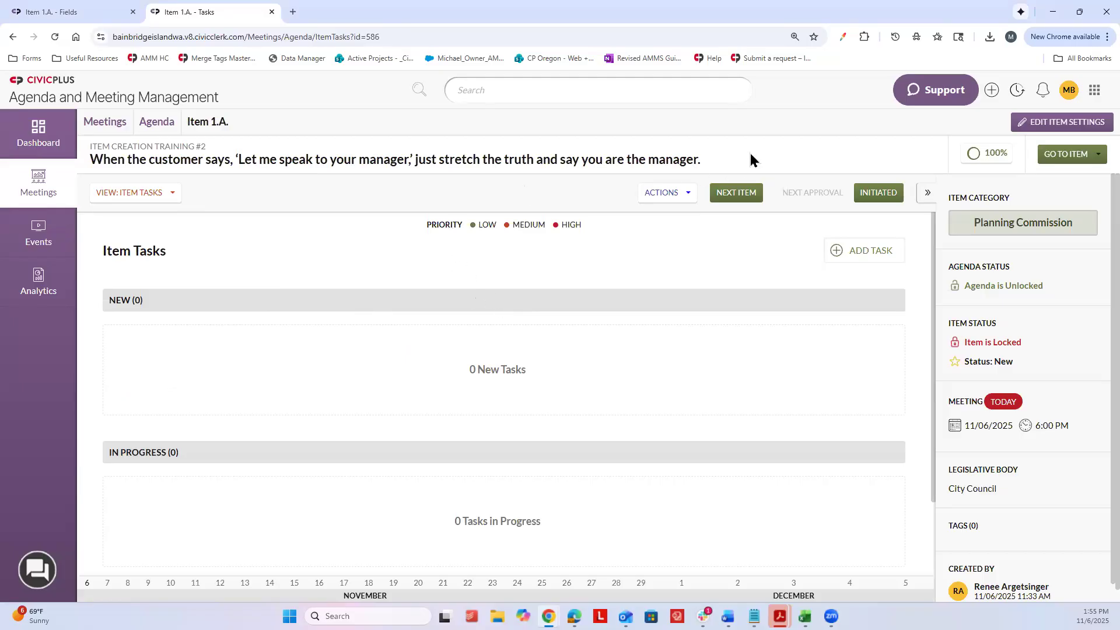
pyautogui.tripleClick(90, 162)
pyautogui.click(284, 240)
# Start a new task for the item with Medium priority and assign it to a user
pyautogui.click(851, 250)
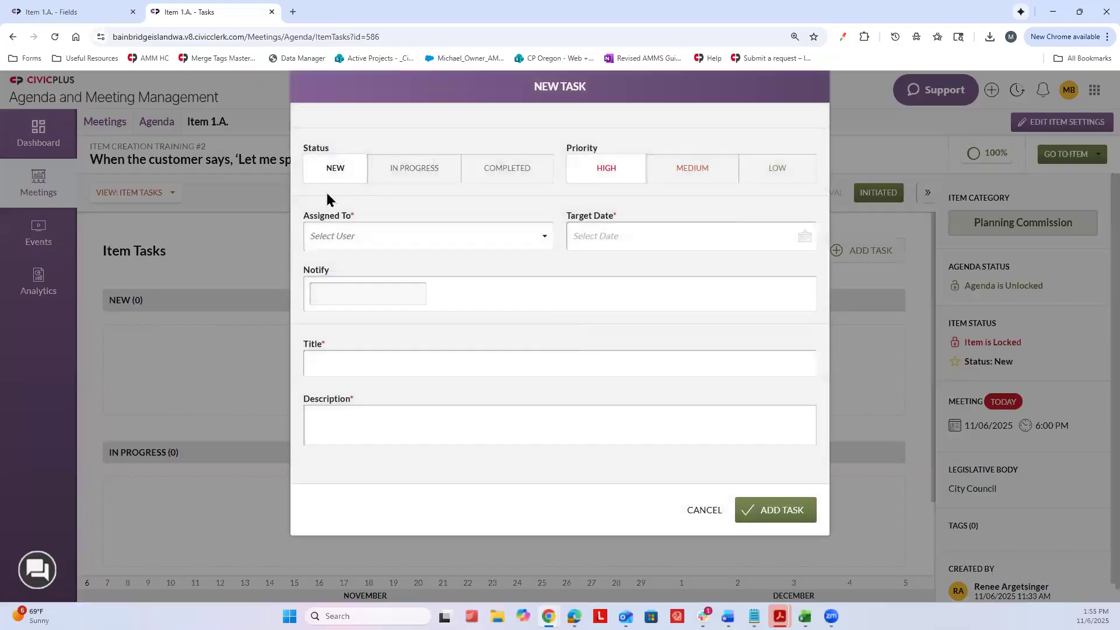
pyautogui.click(688, 173)
pyautogui.click(469, 239)
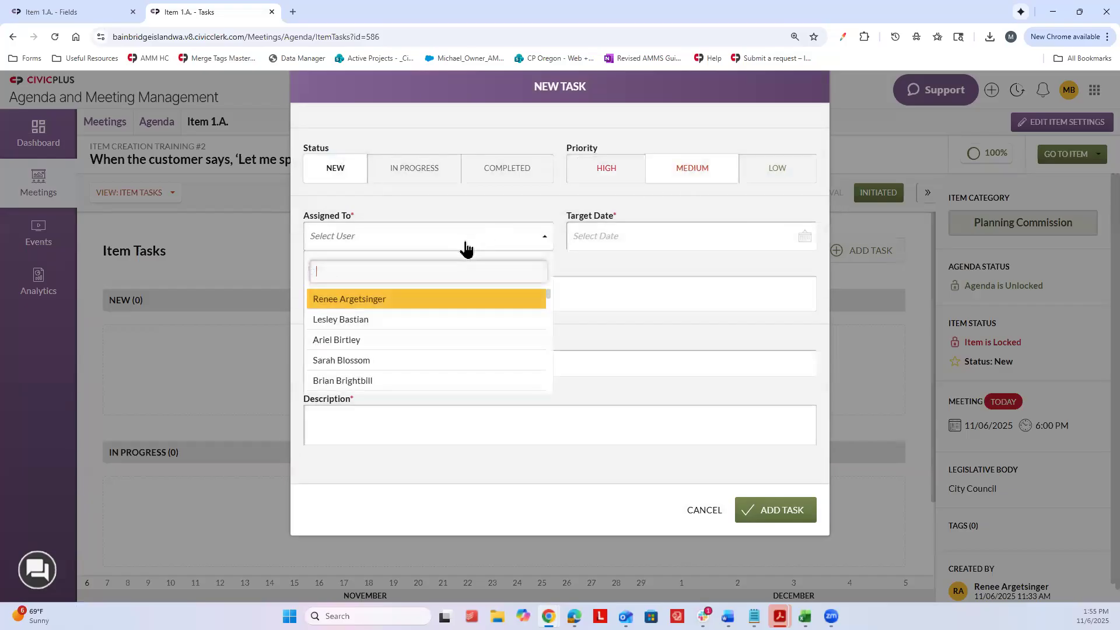
pyautogui.write('Chr')
pyautogui.click(407, 297)
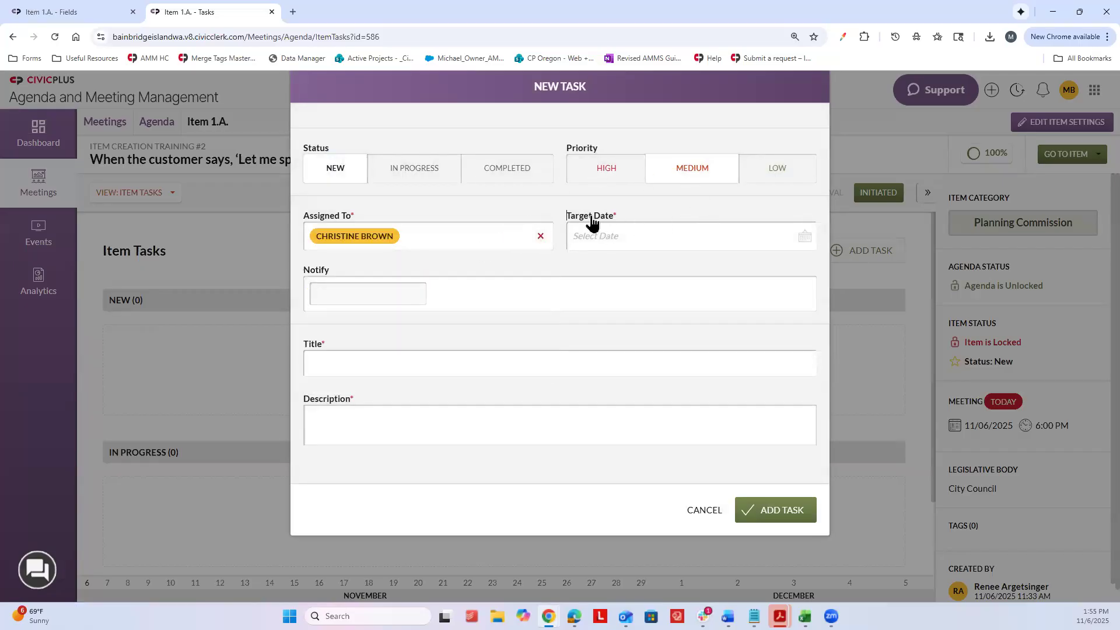
# Set the task's target date to 11/14/2025 and add another user to be notified
pyautogui.click(783, 238)
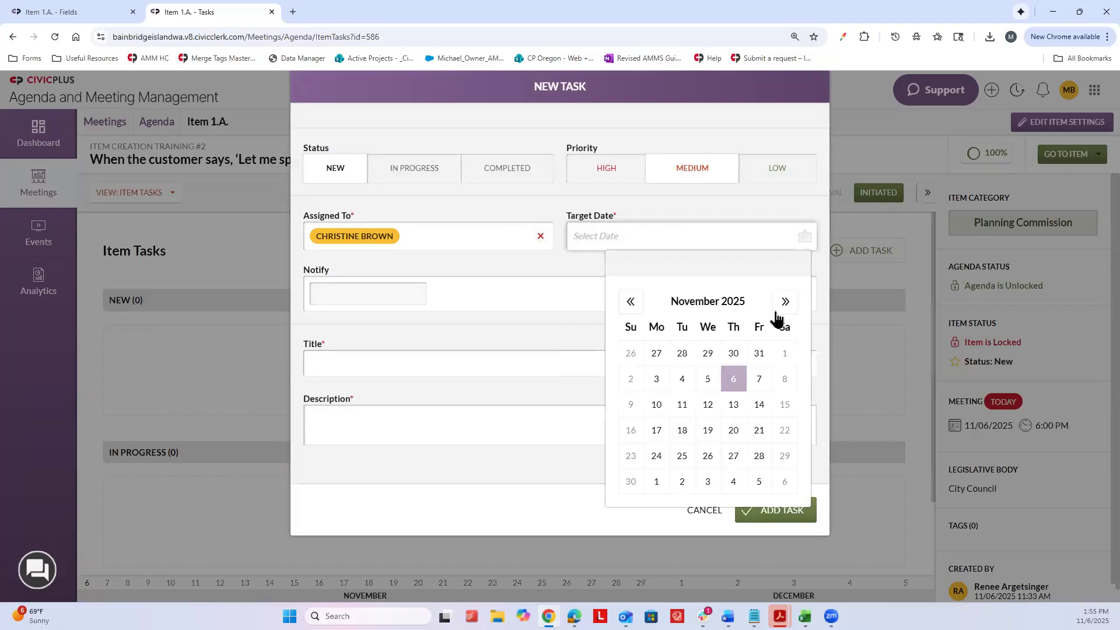
pyautogui.click(760, 403)
pyautogui.click(390, 289)
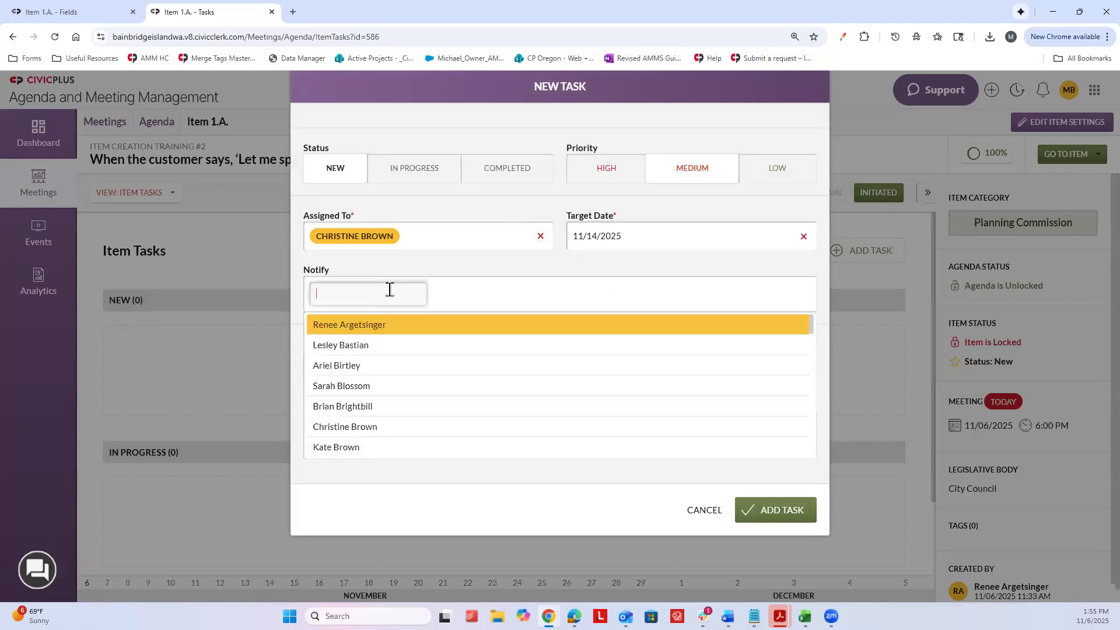
pyautogui.write('Pegg')
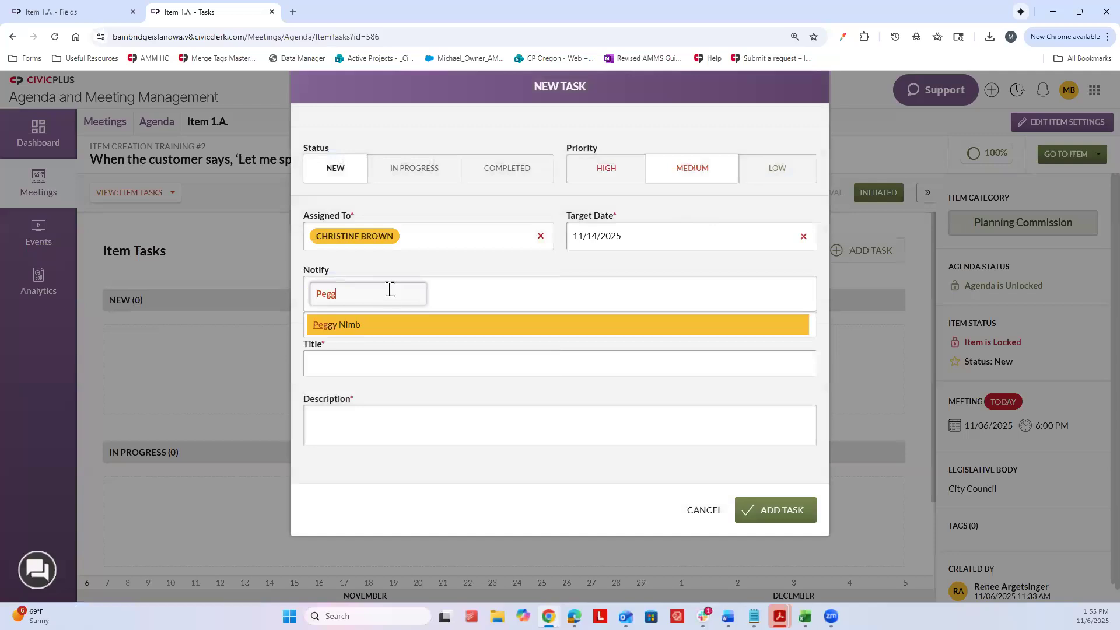
pyautogui.click(390, 330)
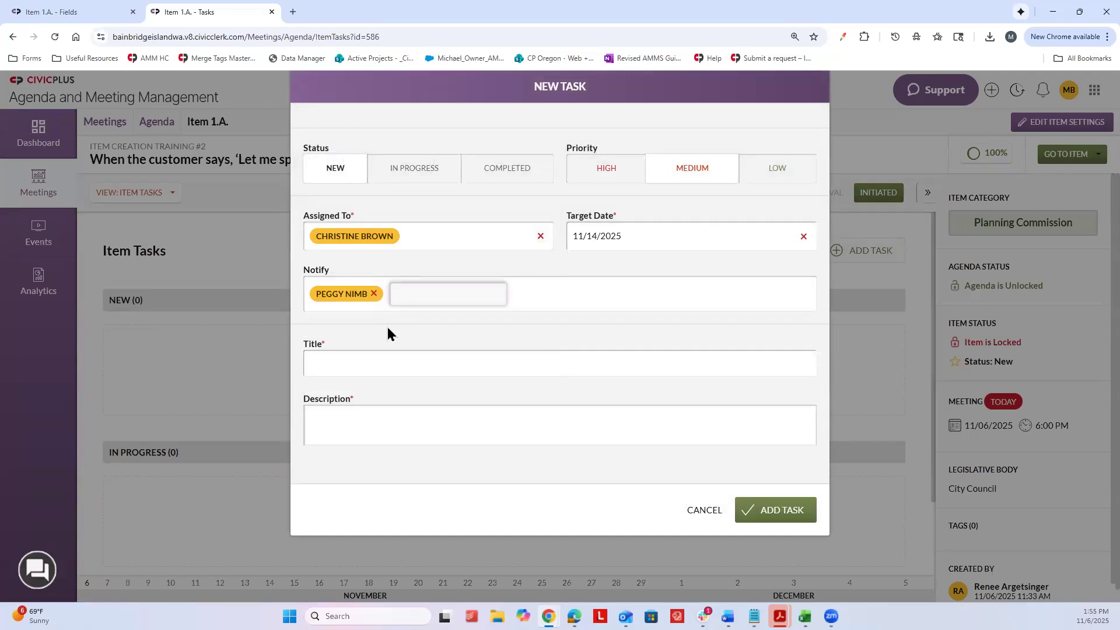
# Title the task "Add Attachment", describe it as "Add an attachment to this item.", and save it to the item
pyautogui.click(405, 351)
pyautogui.write('Add Attachment')
pyautogui.click(393, 426)
pyautogui.write('Add attachment to ')
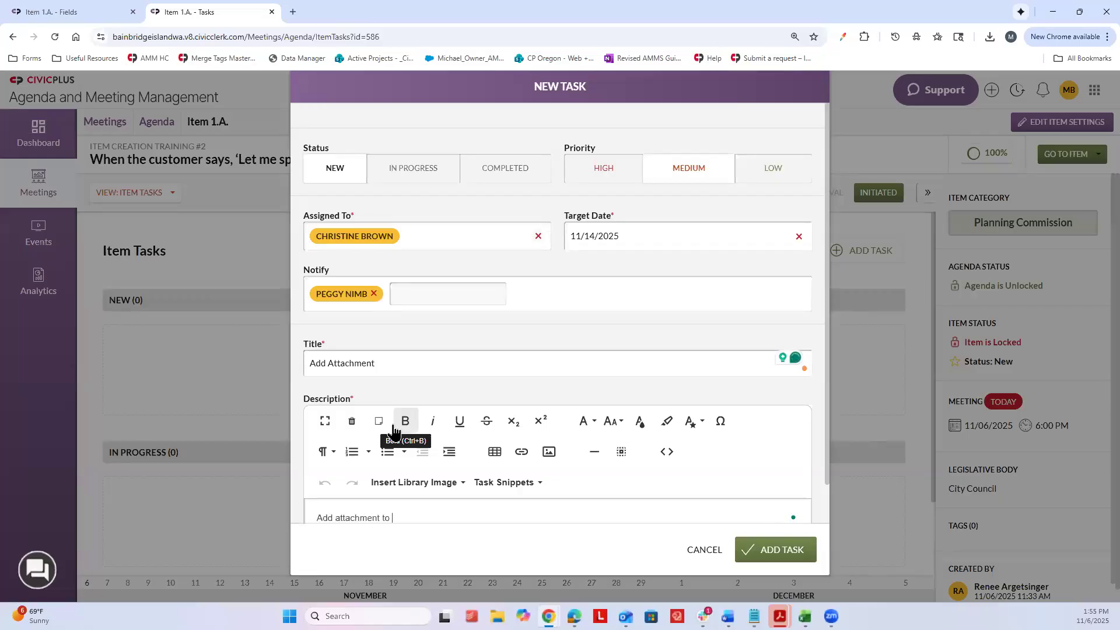
pyautogui.write('this item.')
pyautogui.rightClick(365, 518)
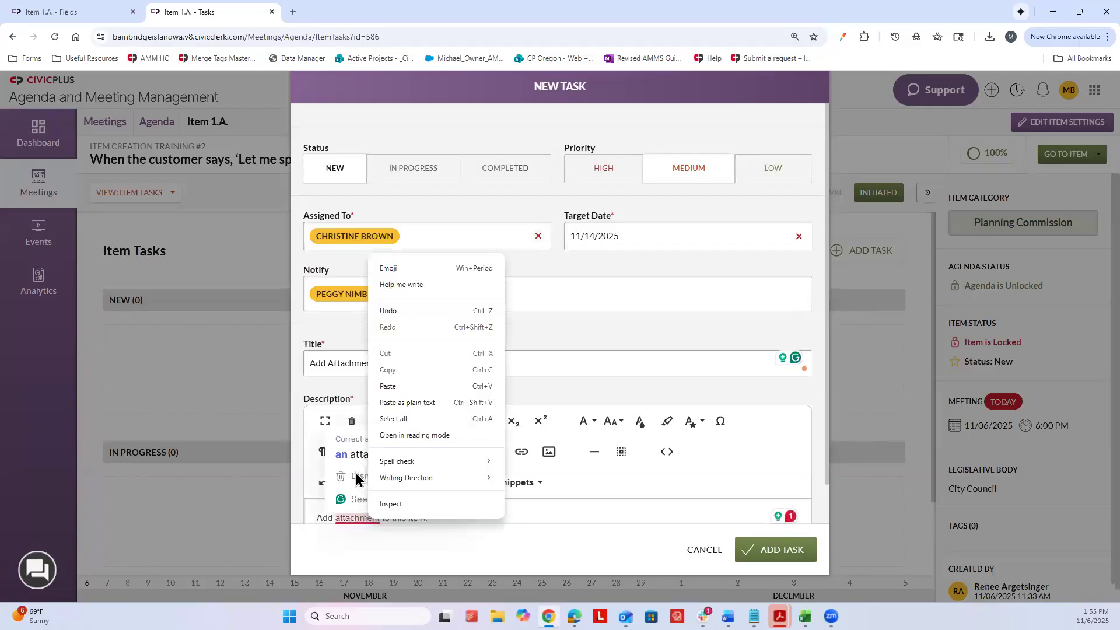
pyautogui.click(350, 453)
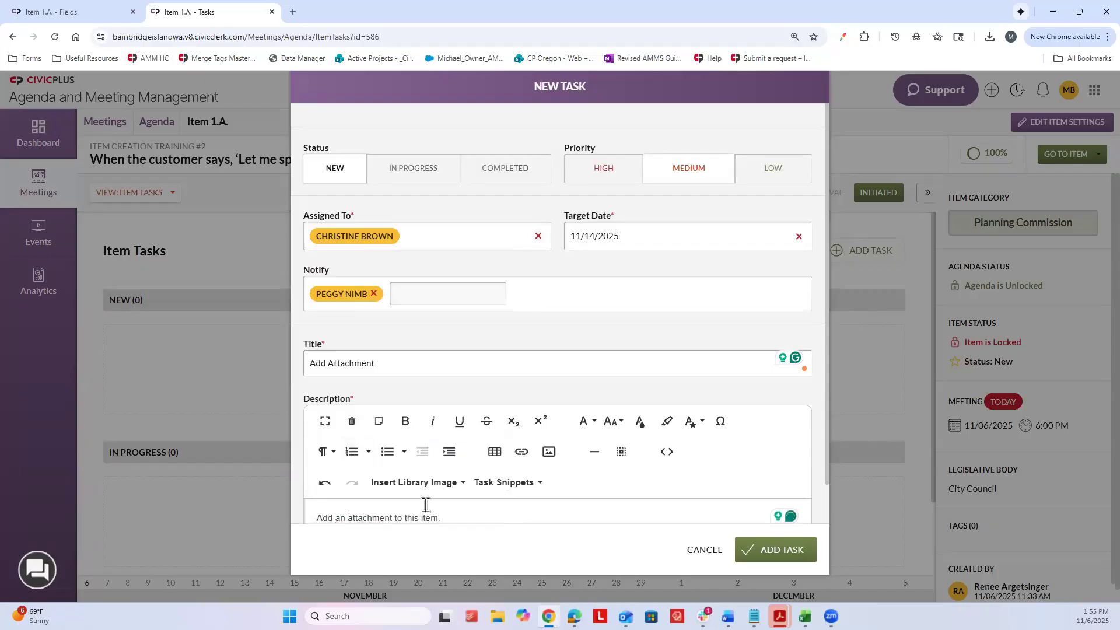
pyautogui.scroll(-1, 426, 505)
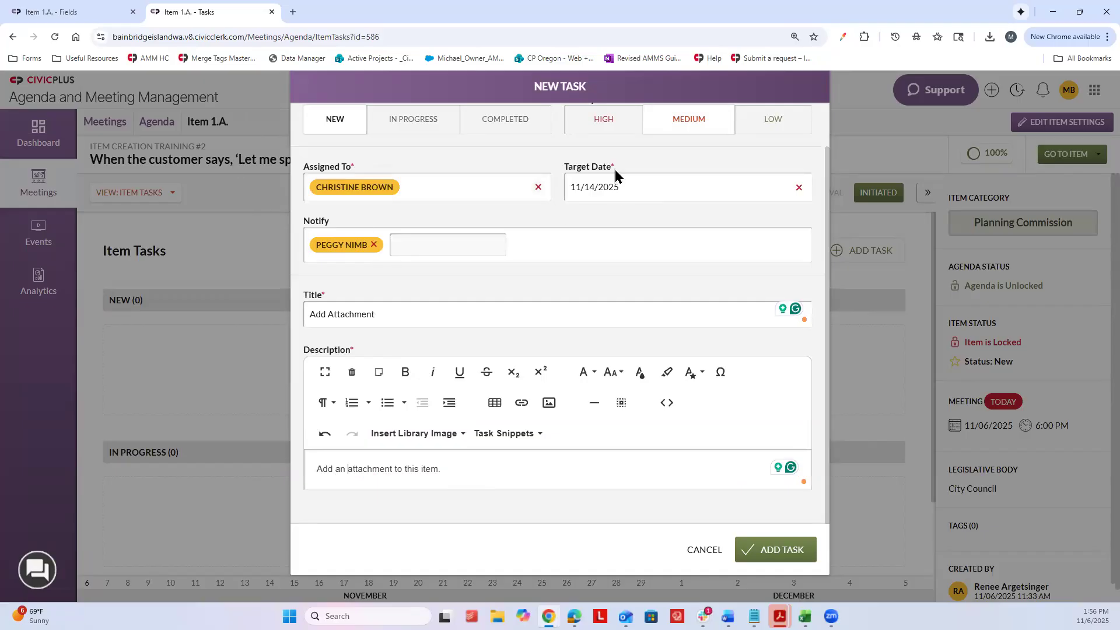
pyautogui.click(747, 550)
pyautogui.click(762, 521)
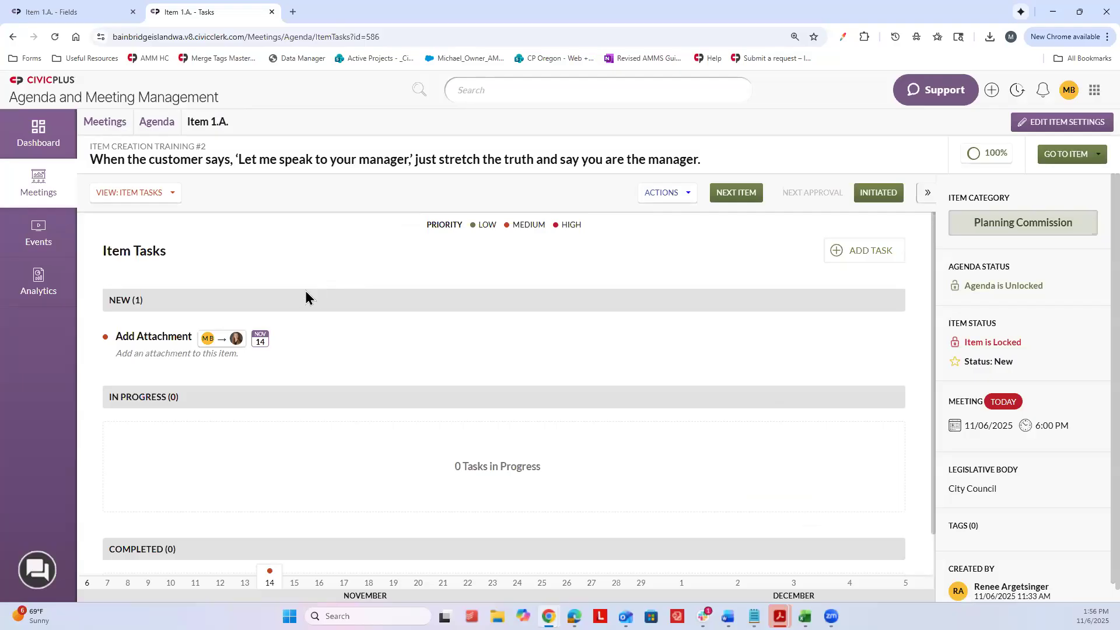
# Duplicate the item's browser tab and view the Tasks results on the dashboard in the copy
pyautogui.rightClick(163, 12)
pyautogui.click(205, 119)
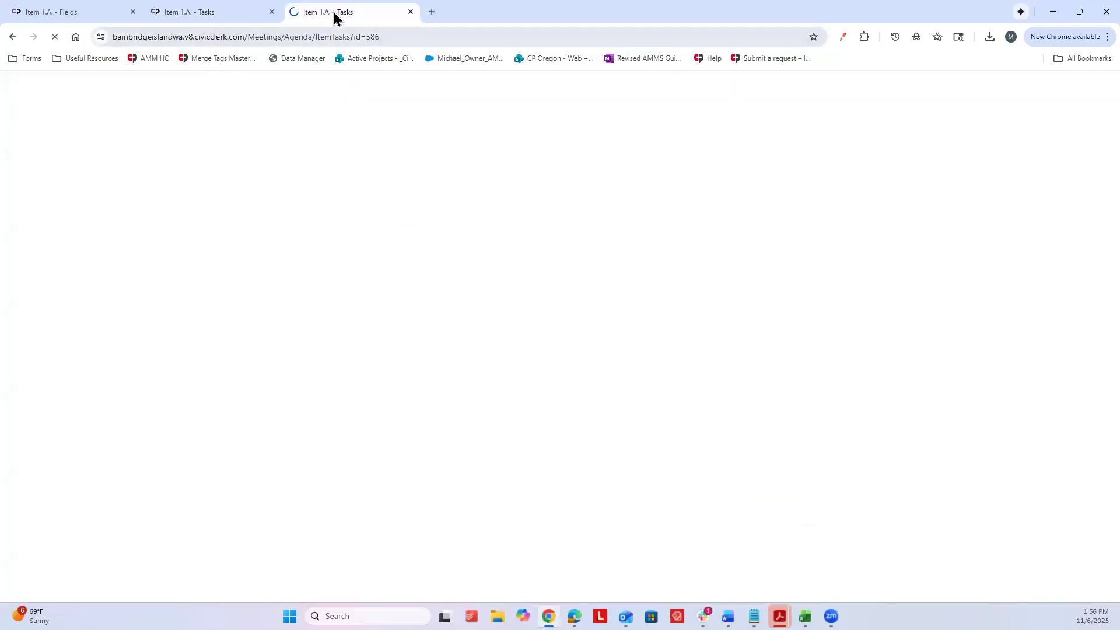
pyautogui.click(38, 120)
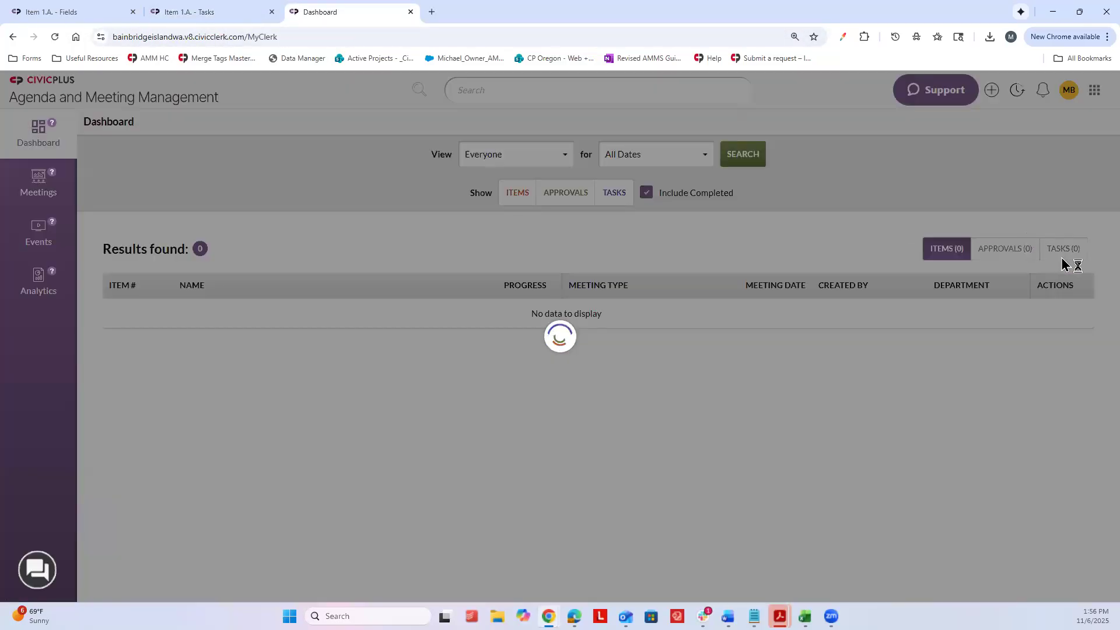
pyautogui.click(1063, 251)
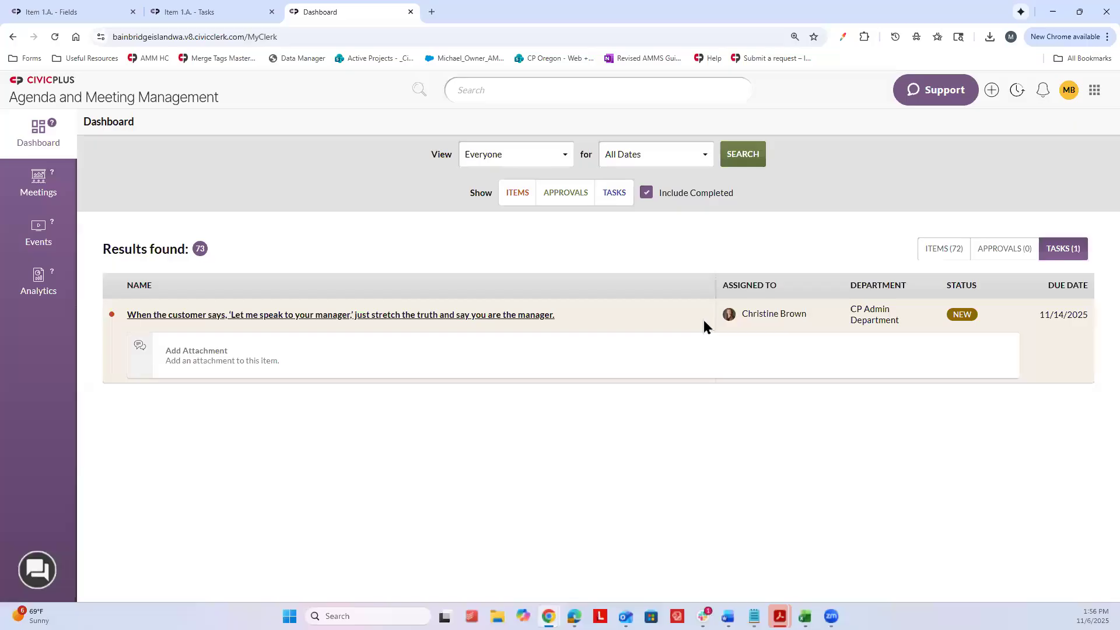
# Return to the item and examine its full timeline, from the latest task entry back to the item's creation
pyautogui.click(165, 7)
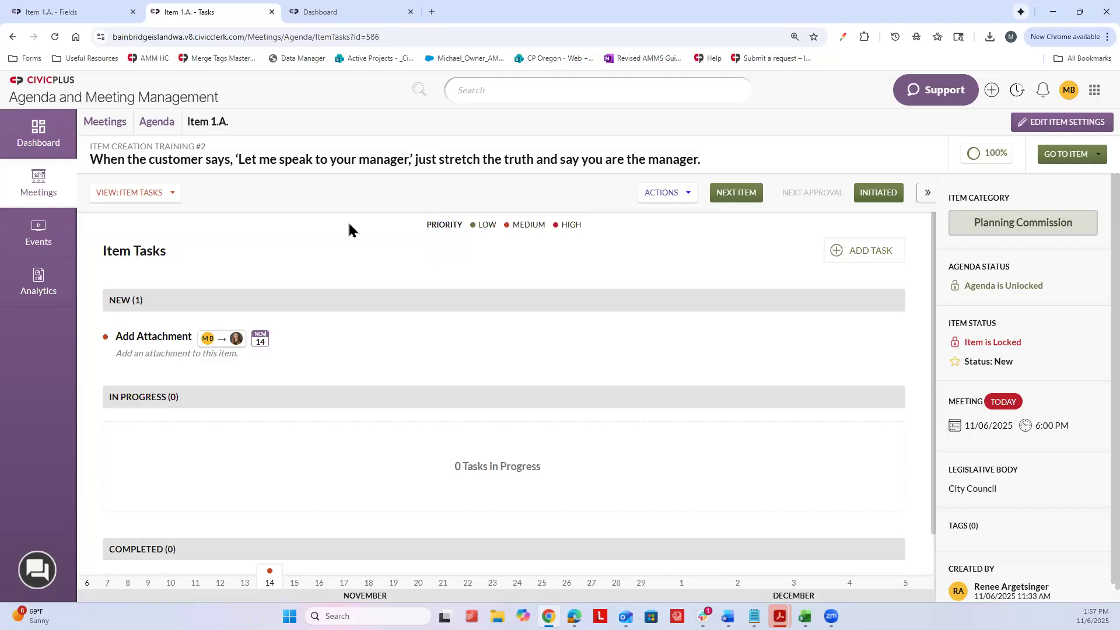
pyautogui.click(147, 192)
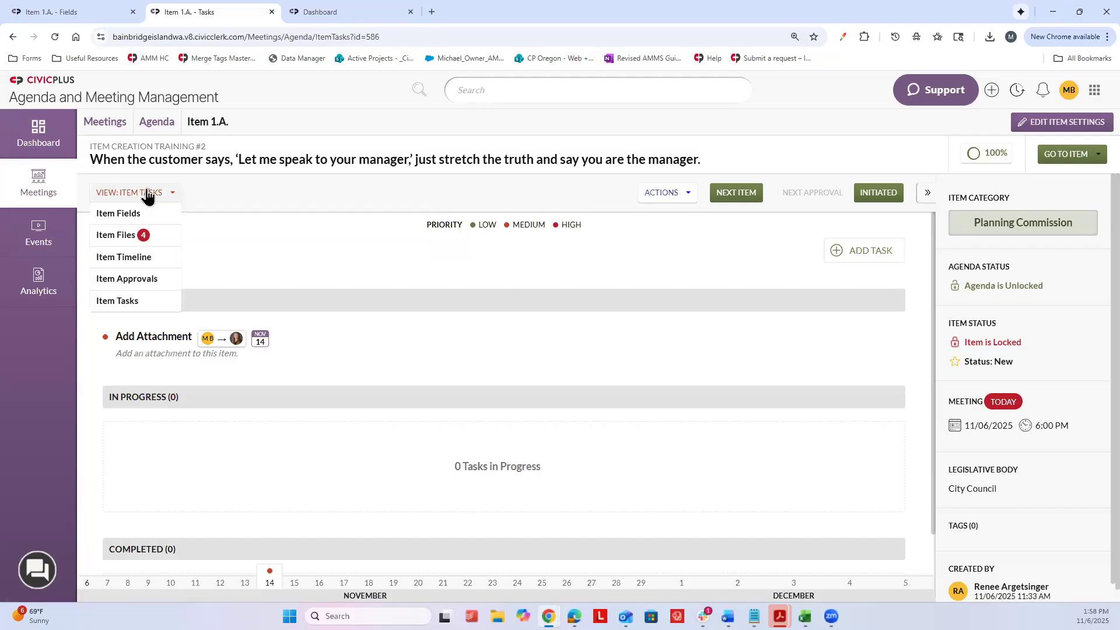
pyautogui.click(148, 252)
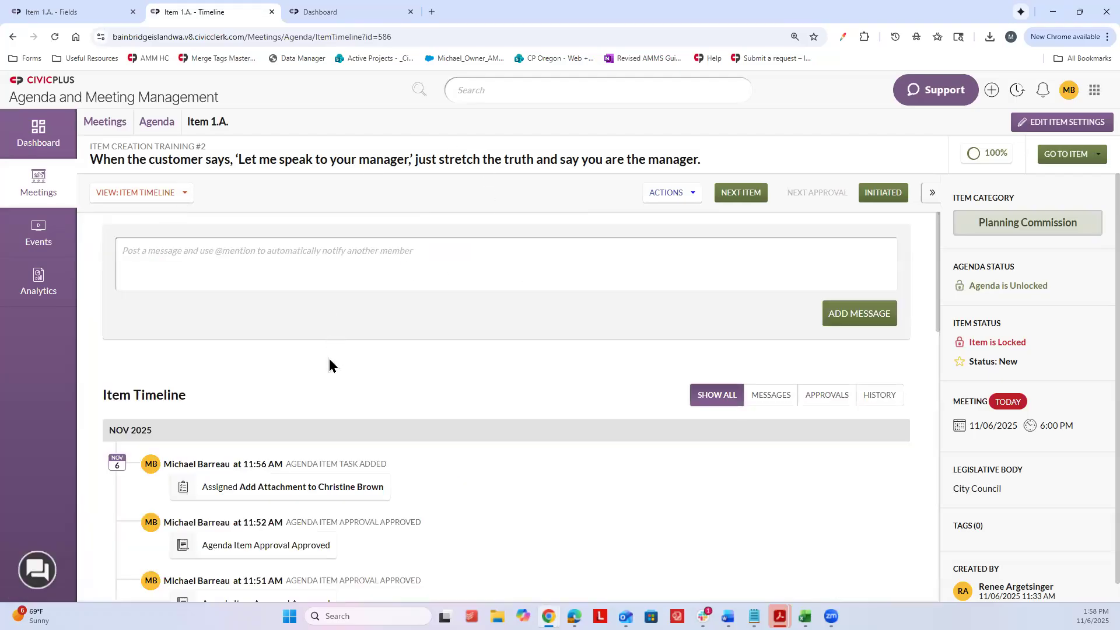
pyautogui.scroll(-3, 331, 356)
pyautogui.scroll(-15, 334, 344)
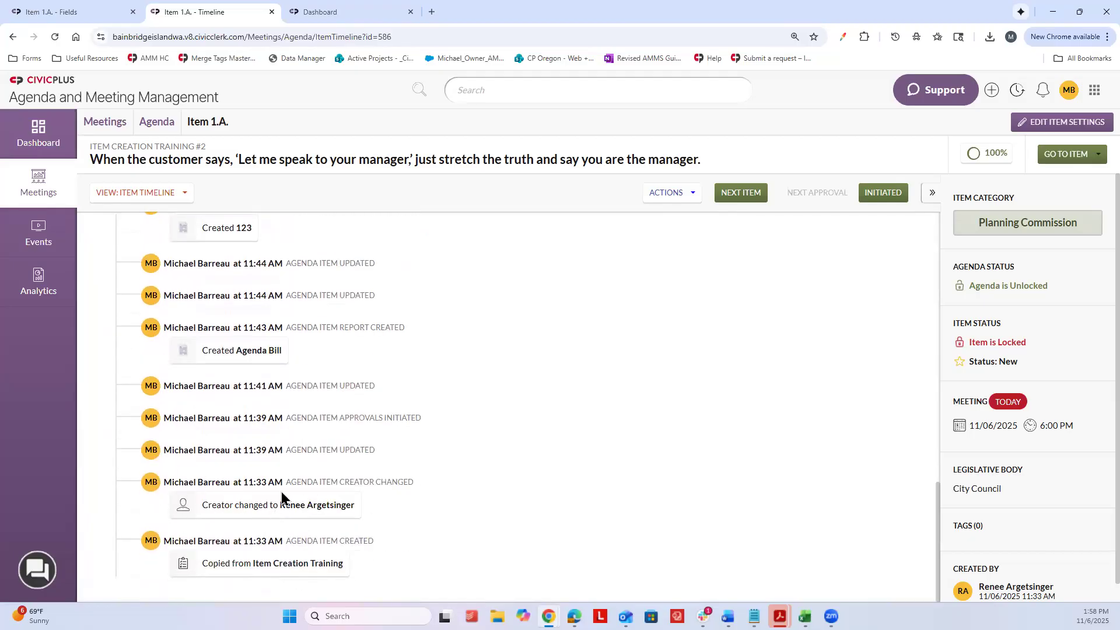
pyautogui.scroll(6, 267, 471)
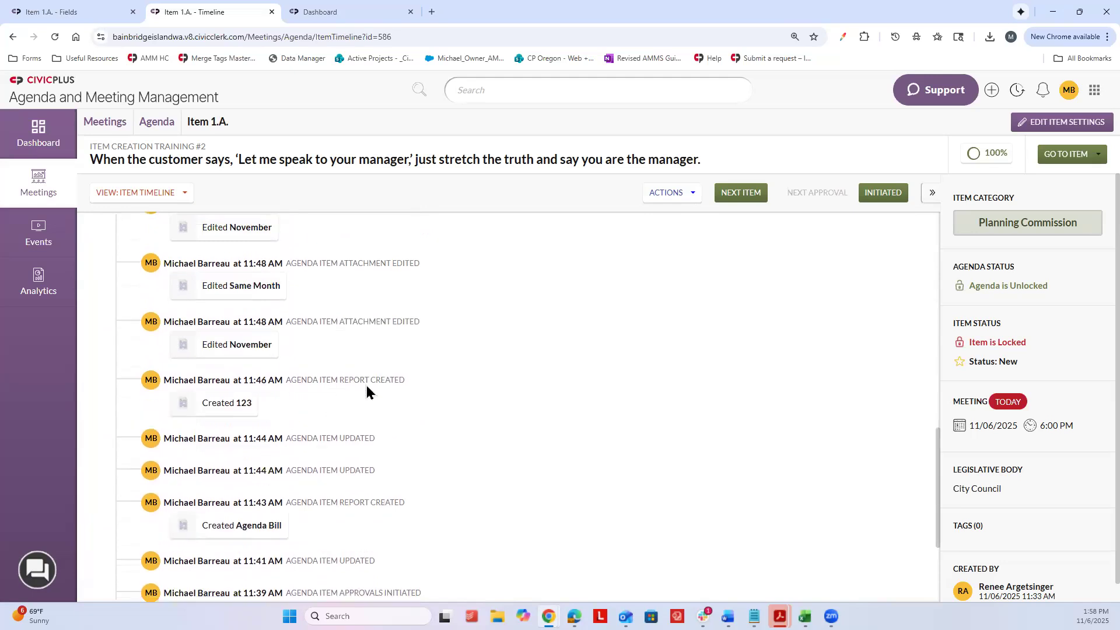
pyautogui.scroll(5, 352, 379)
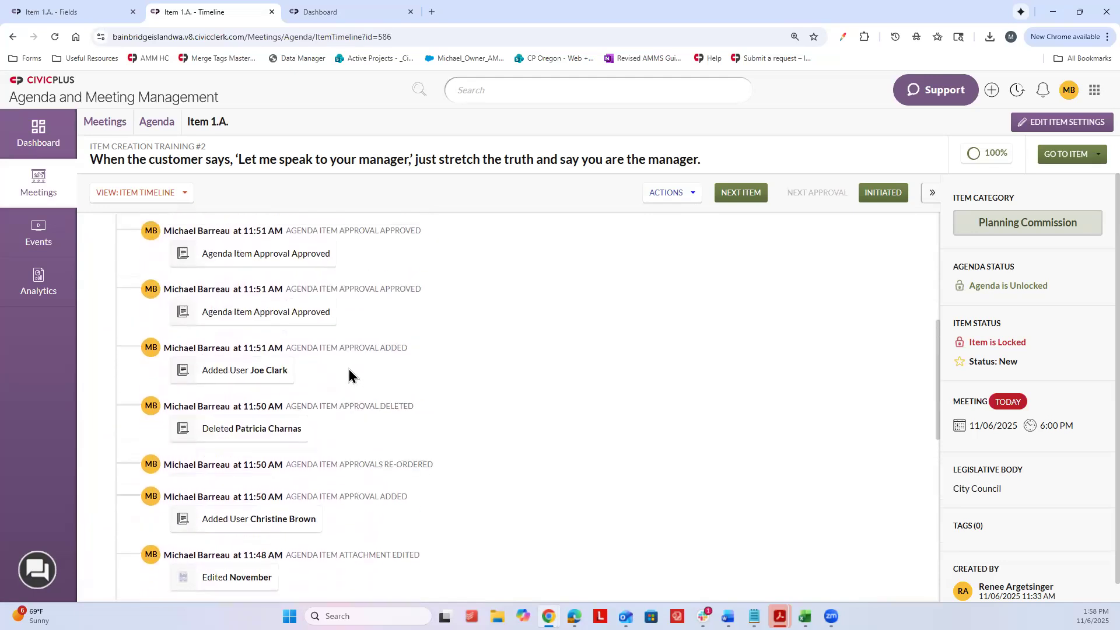
pyautogui.scroll(4, 347, 374)
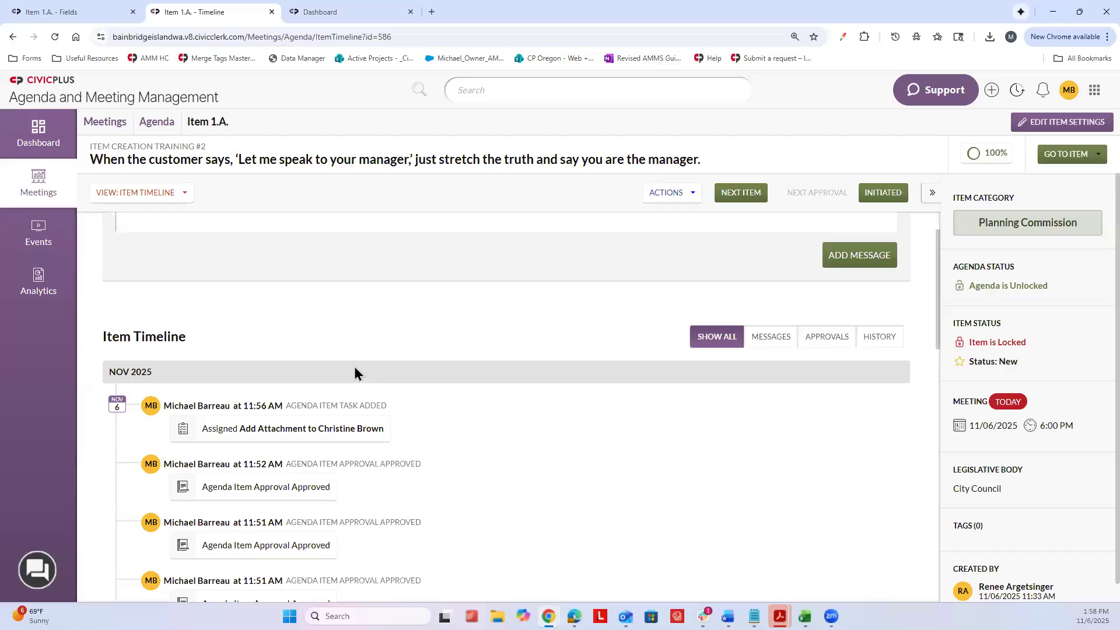
pyautogui.scroll(2, 349, 365)
# Draft a timeline message that mentions a user, and look over the latest timeline entries without posting it
pyautogui.click(191, 257)
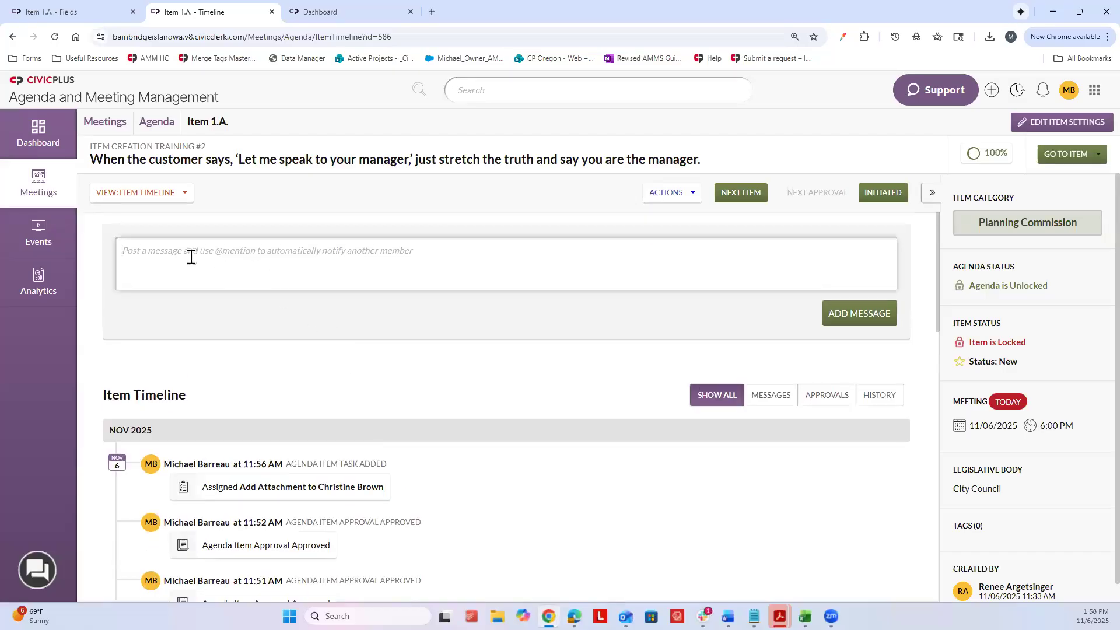
pyautogui.write('@peggy')
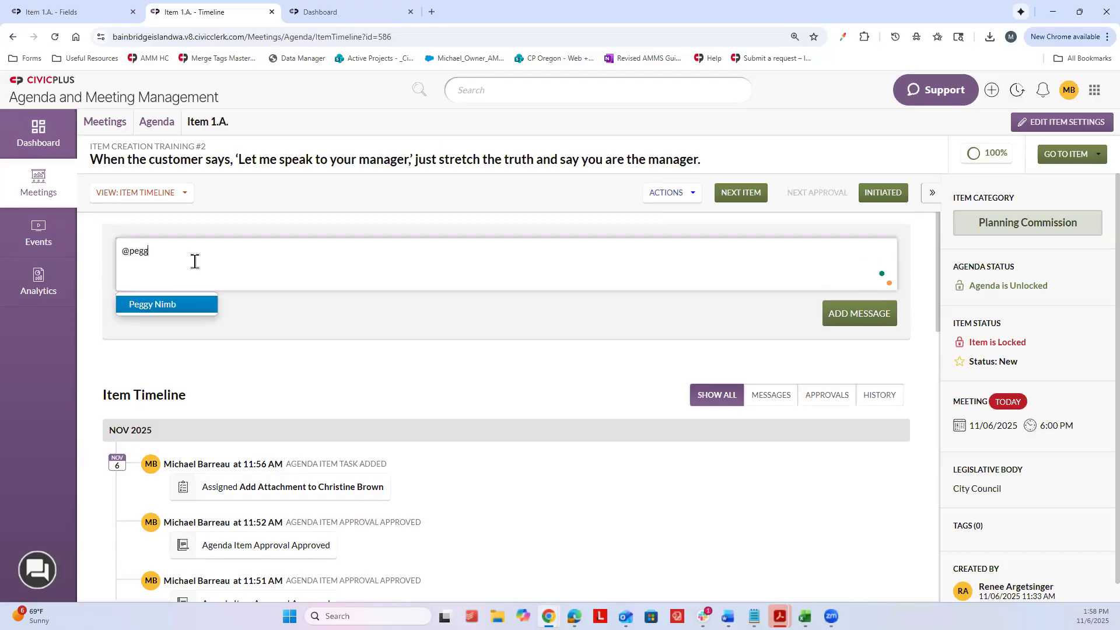
pyautogui.click(187, 307)
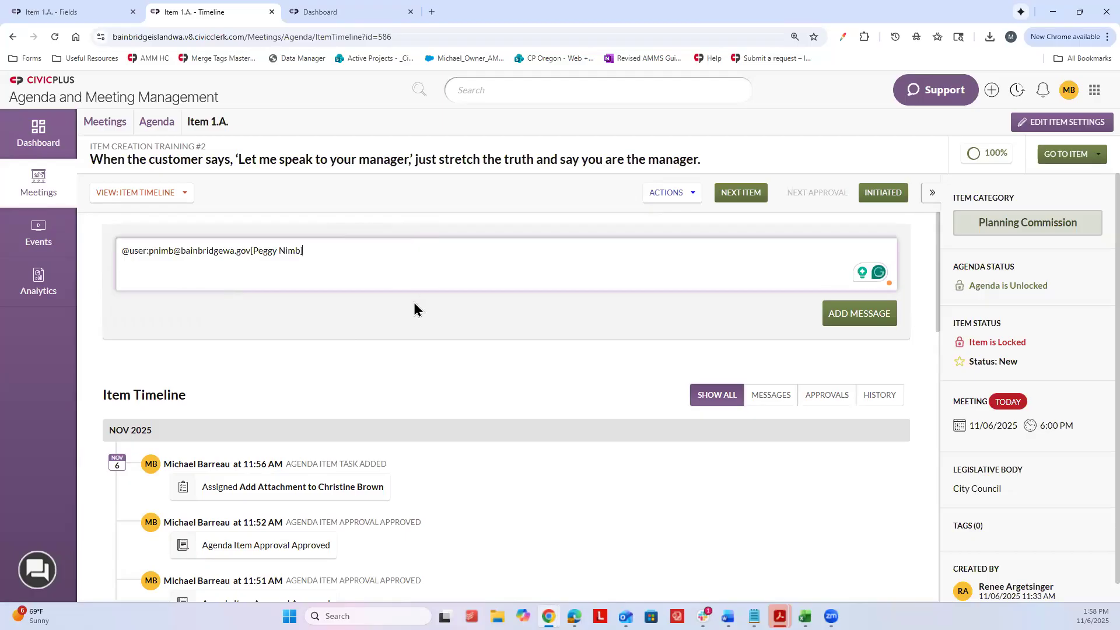
pyautogui.scroll(-3, 419, 360)
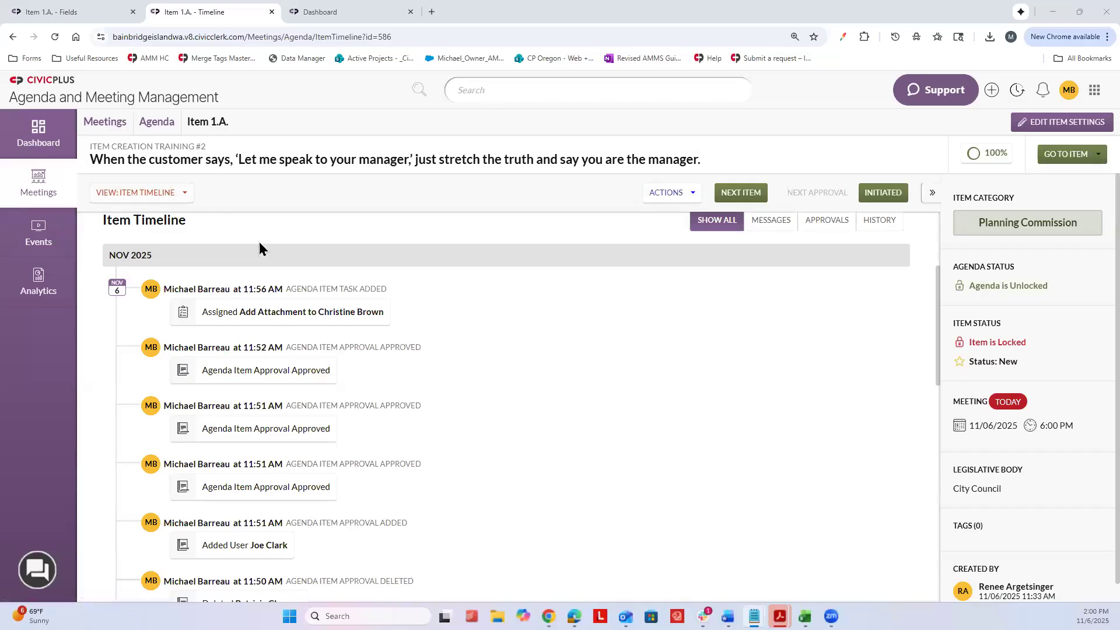
# Go back to the meetings overview and open the agenda of Item Creation Training #2
pyautogui.click(46, 185)
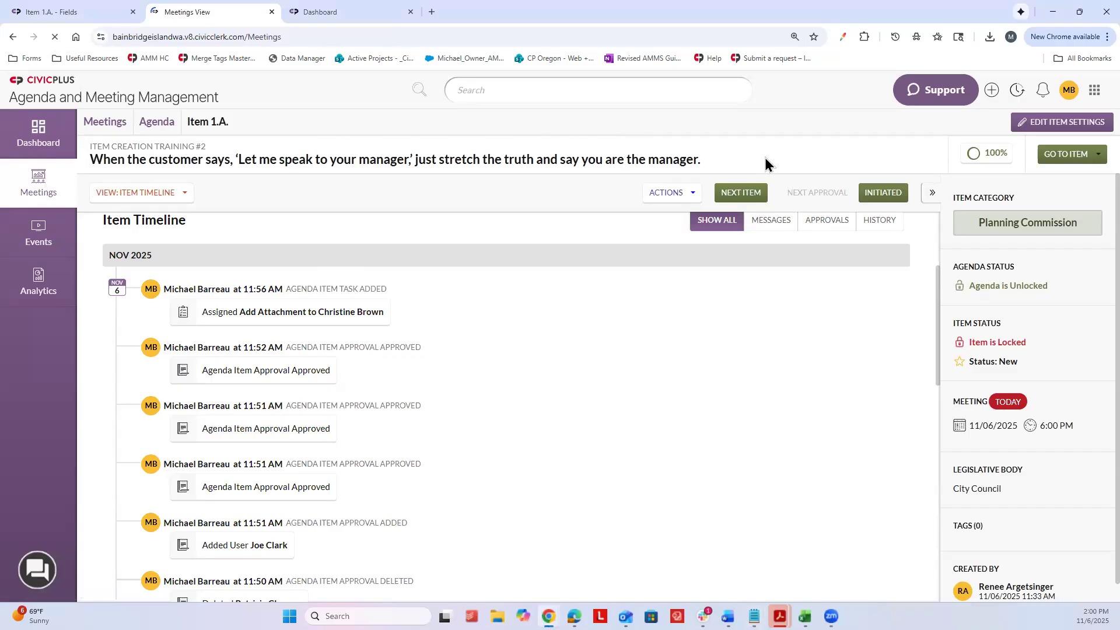
pyautogui.scroll(-2, 865, 375)
pyautogui.scroll(-20, 772, 425)
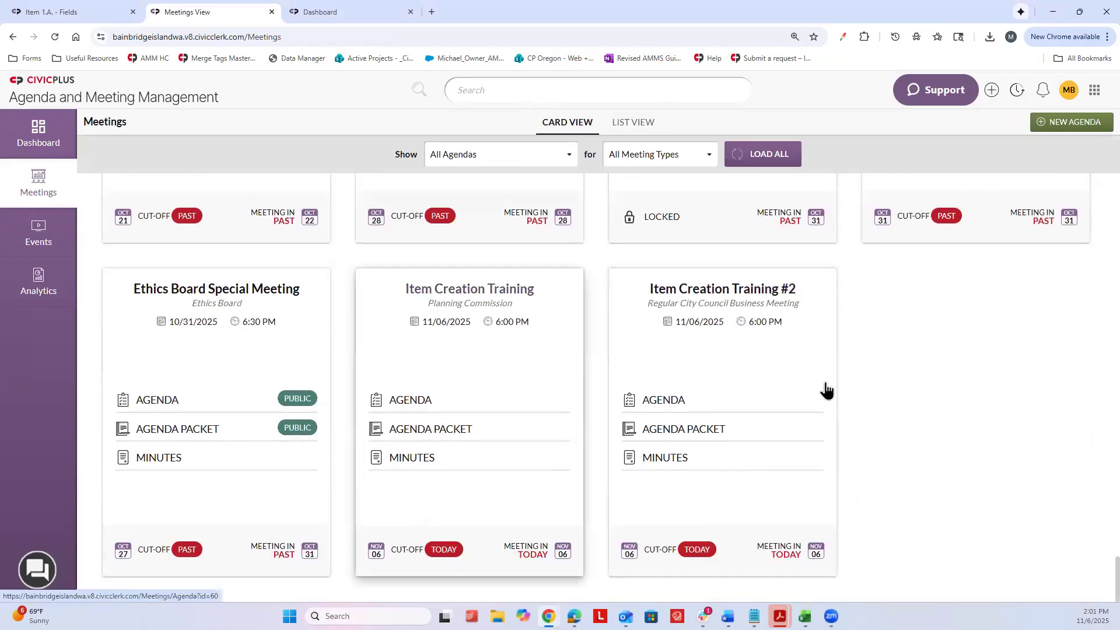
pyautogui.click(780, 364)
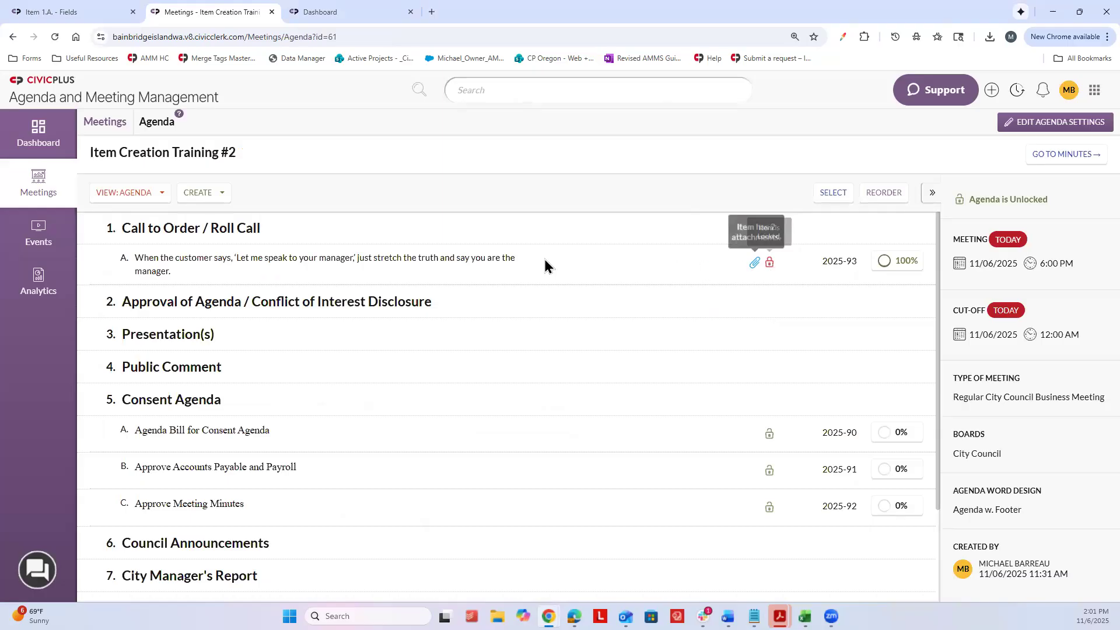
# Create an agenda item named Test in the Approval of Agenda / Conflict of Interest Disclosure section with the Executive category
pyautogui.click(208, 199)
pyautogui.click(208, 216)
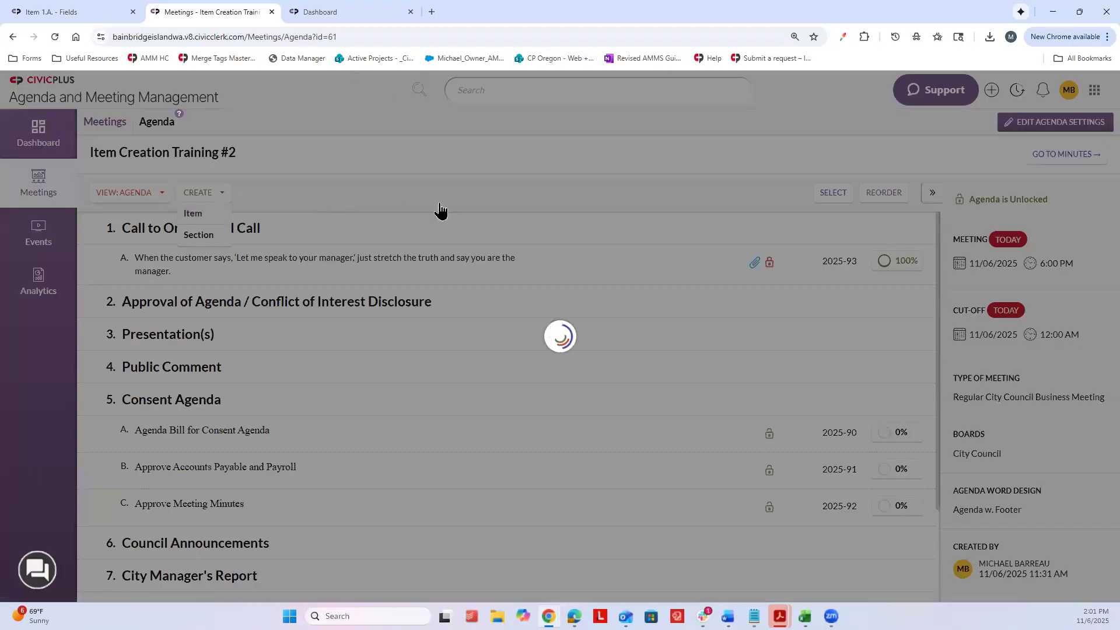
pyautogui.click(401, 210)
pyautogui.click(364, 308)
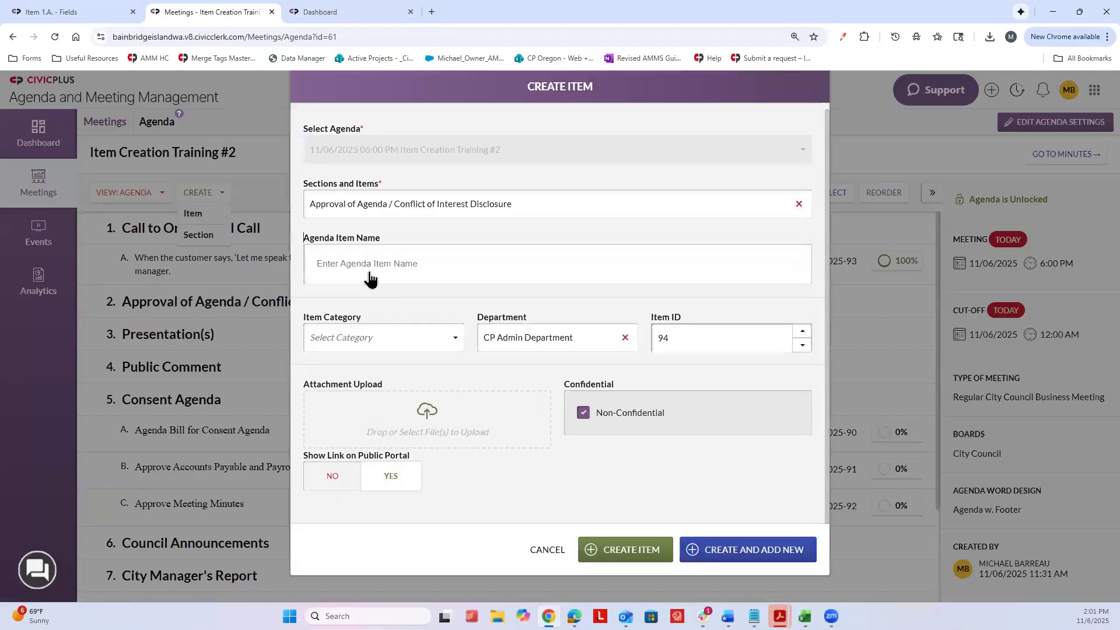
pyautogui.click(373, 350)
pyautogui.write('Test')
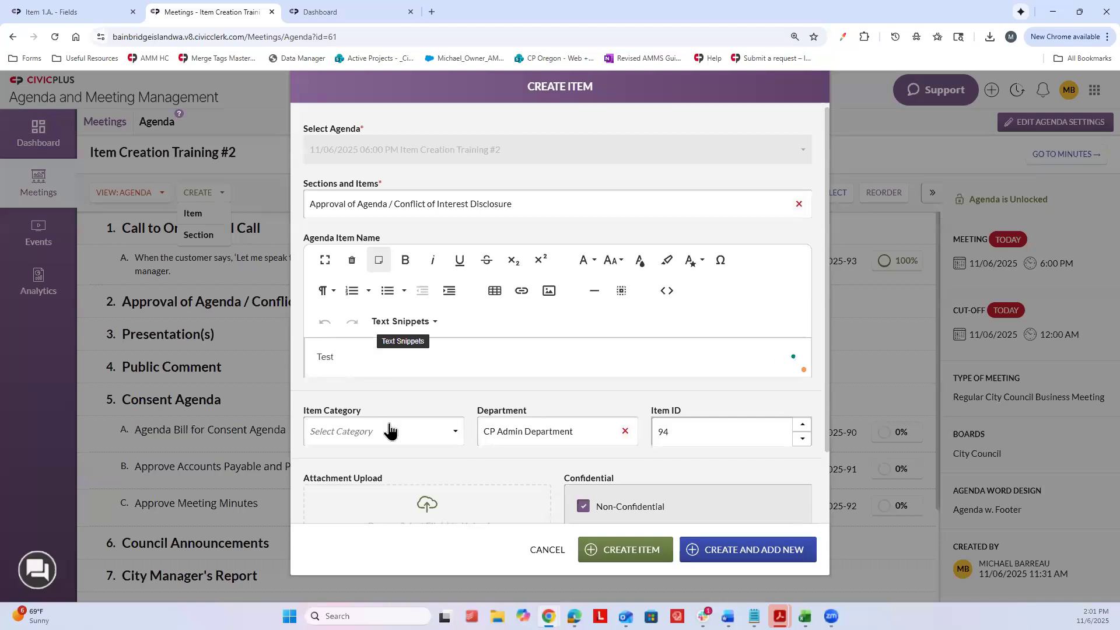
pyautogui.click(387, 430)
pyautogui.click(387, 423)
pyautogui.click(594, 555)
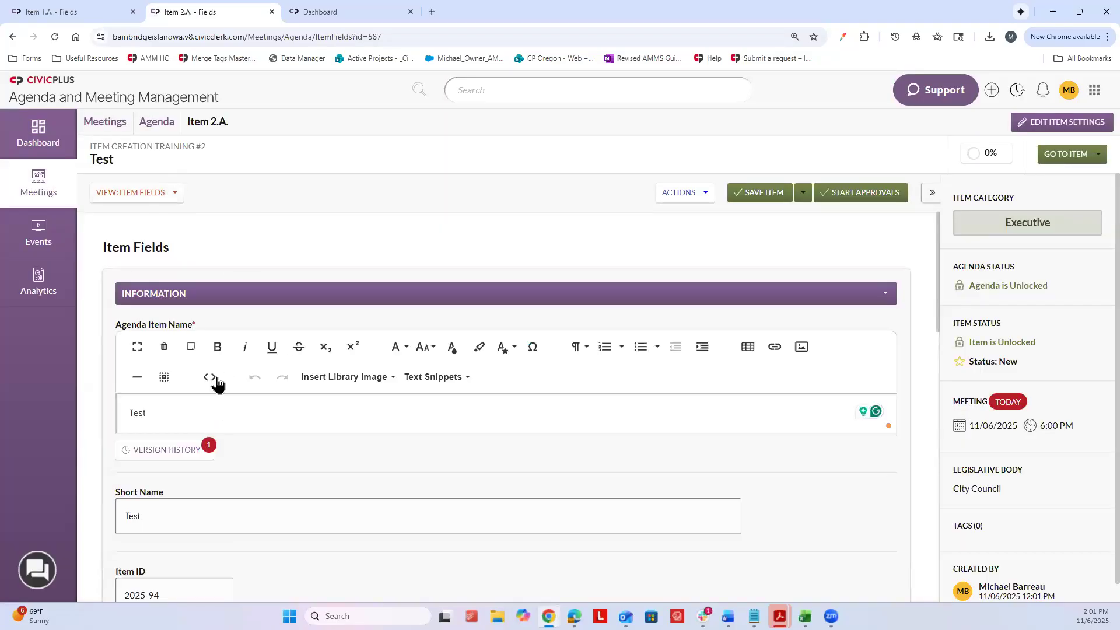
# Return to the agenda, reopen the Test item from its section, and look over its name and information fields
pyautogui.click(162, 124)
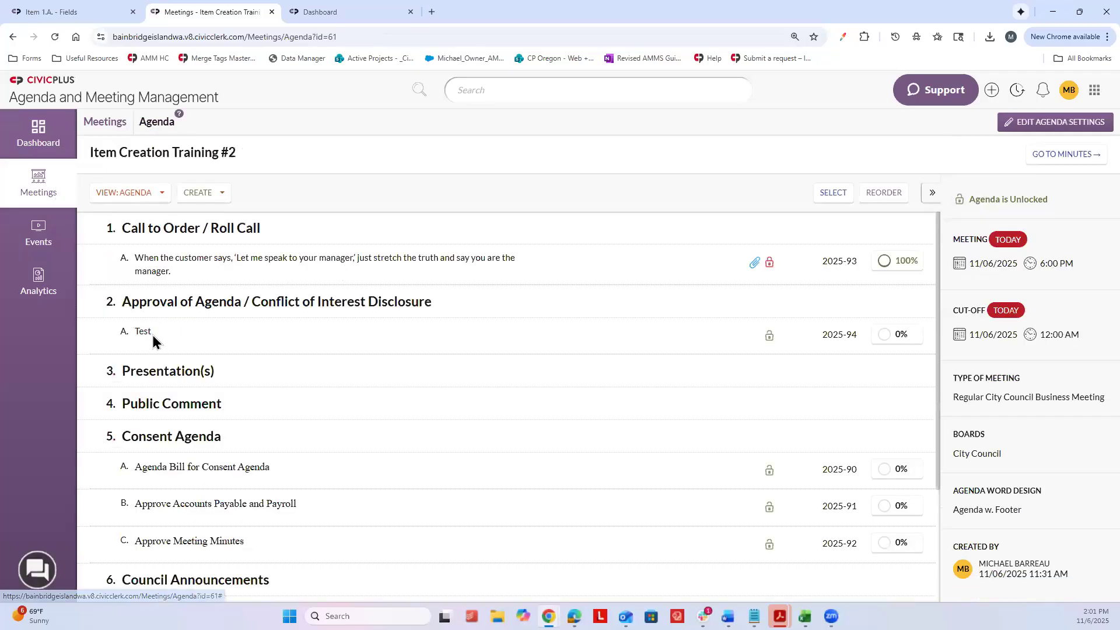
pyautogui.click(145, 334)
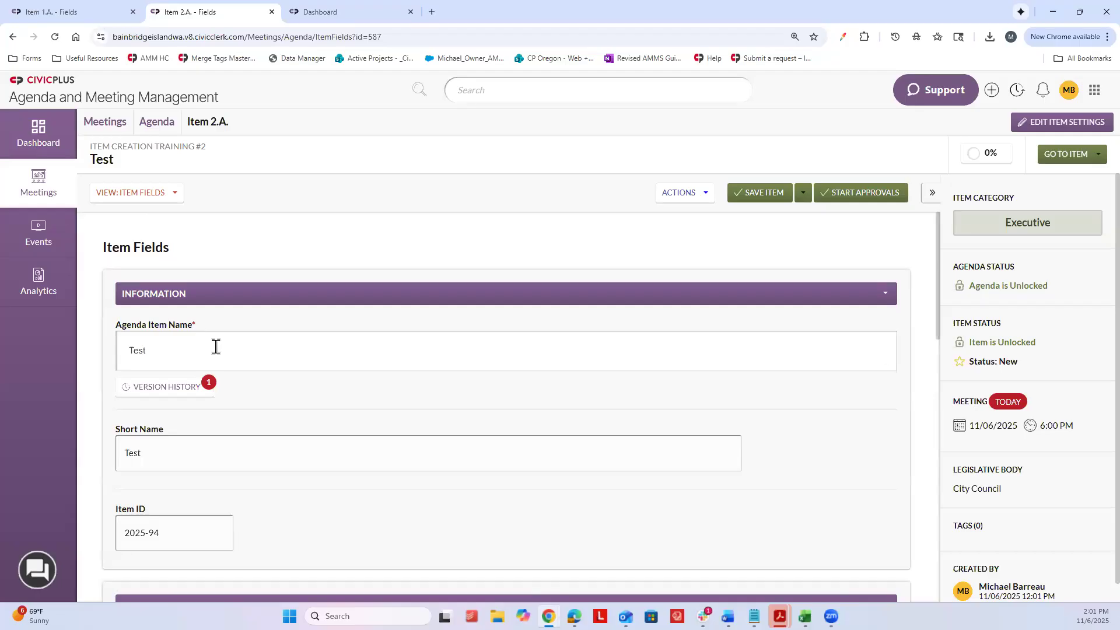
pyautogui.click(215, 346)
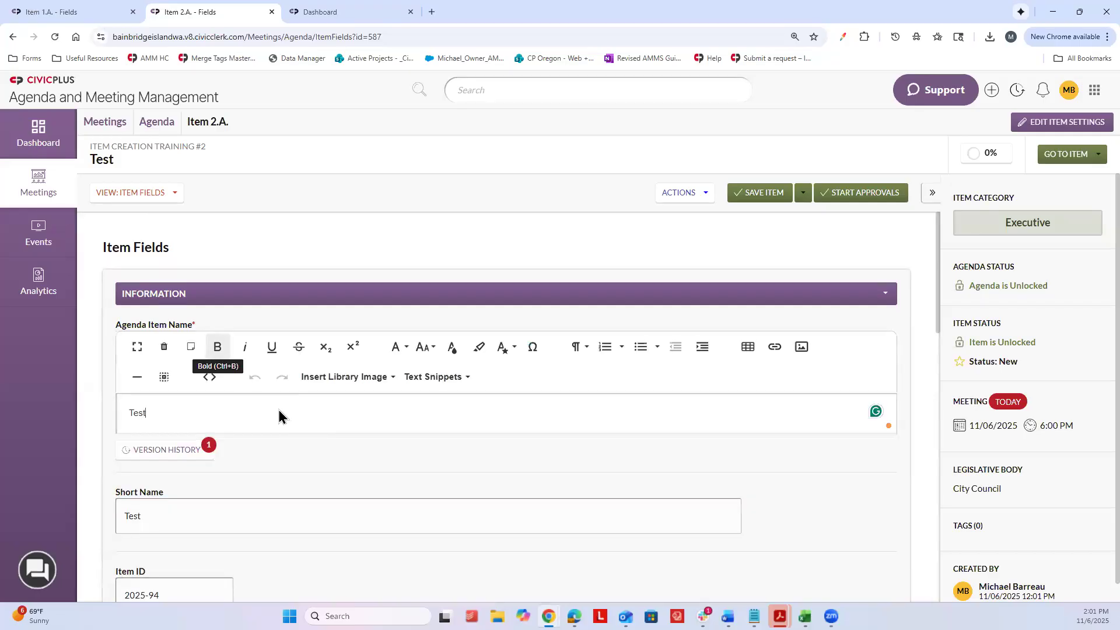
pyautogui.scroll(-2, 278, 412)
pyautogui.scroll(1, 240, 309)
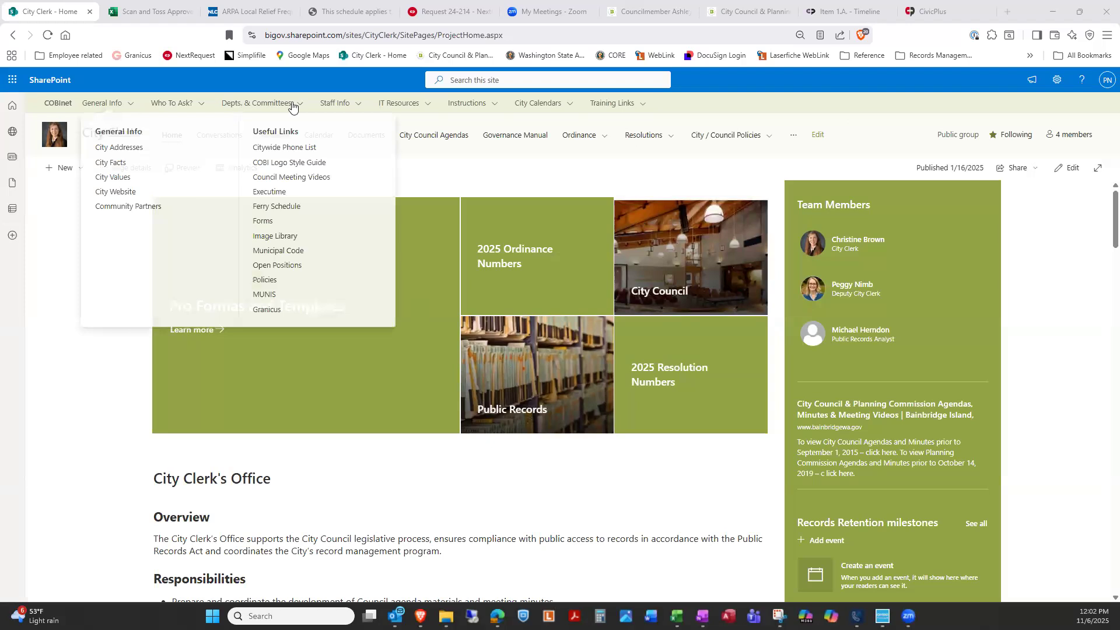
# On the City Clerk SharePoint site, open the AMMS Training link, pause the YouTube video, and look over the related training recordings
pyautogui.moveTo(599, 108)
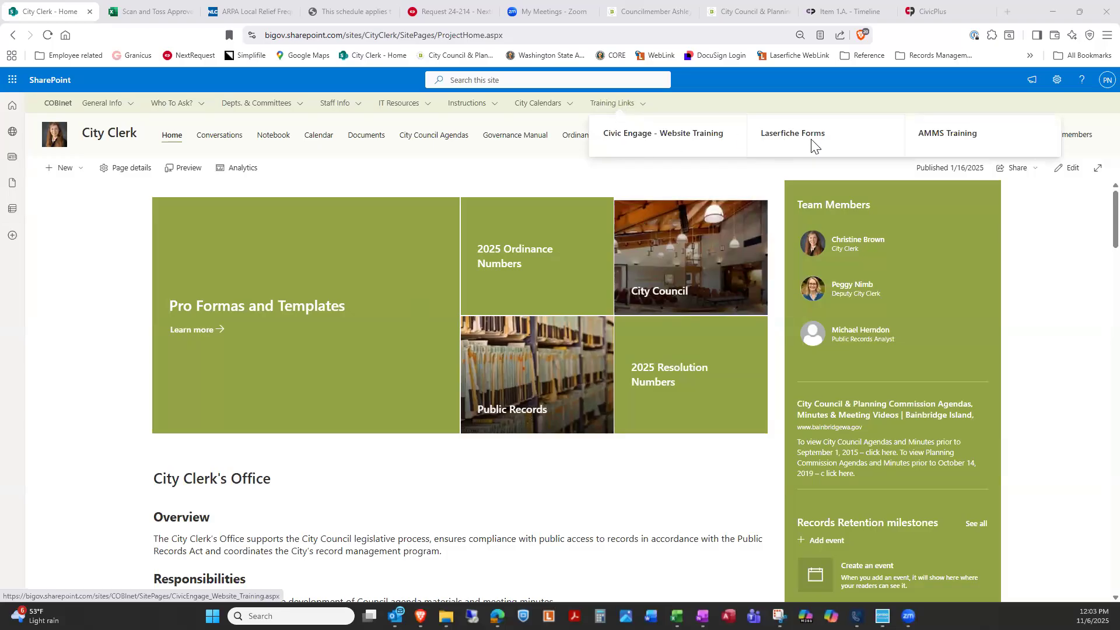
pyautogui.click(949, 139)
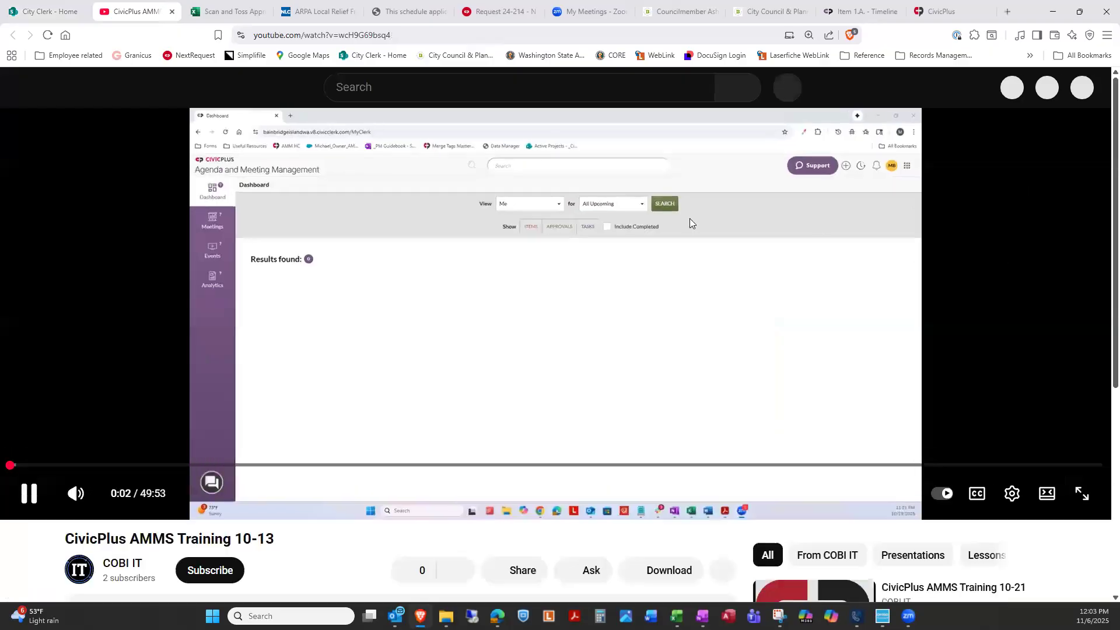
pyautogui.click(407, 362)
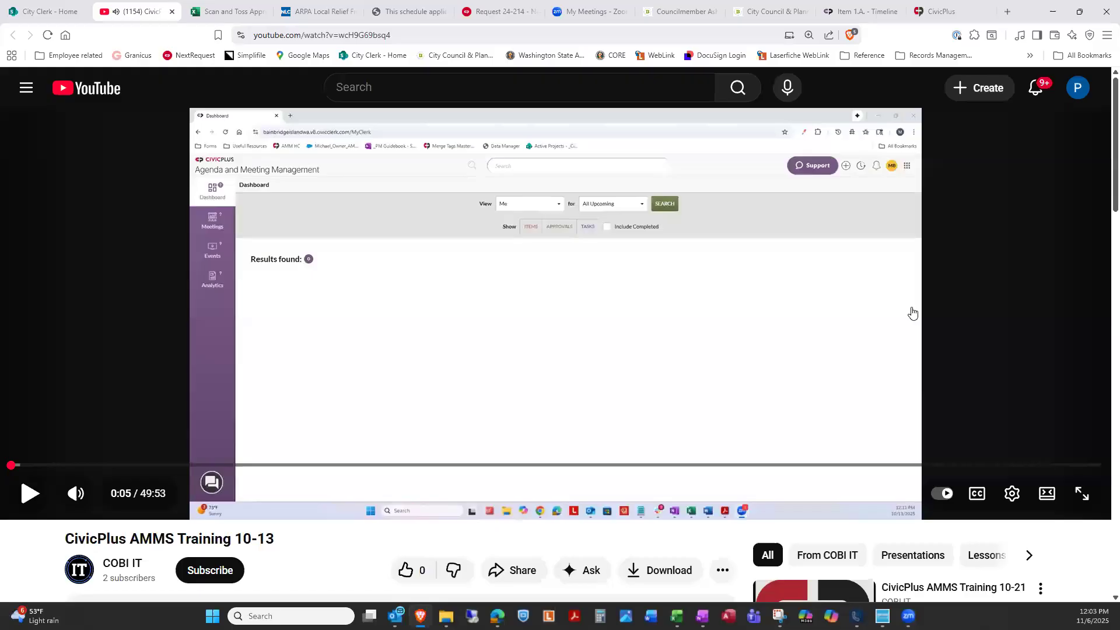
pyautogui.scroll(-5, 976, 301)
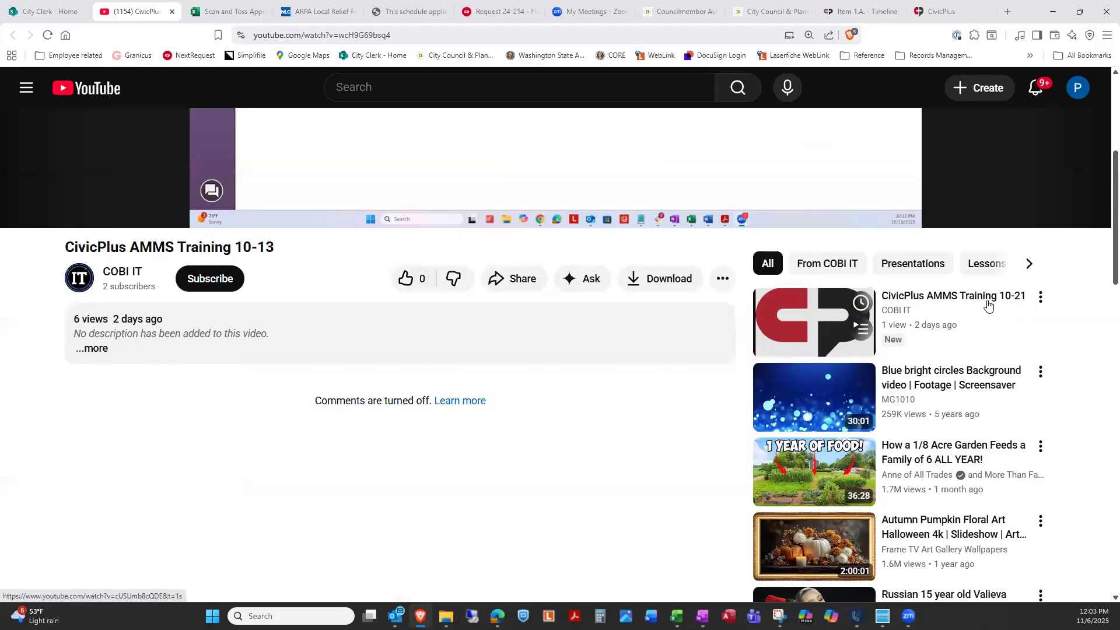
pyautogui.scroll(5, 752, 173)
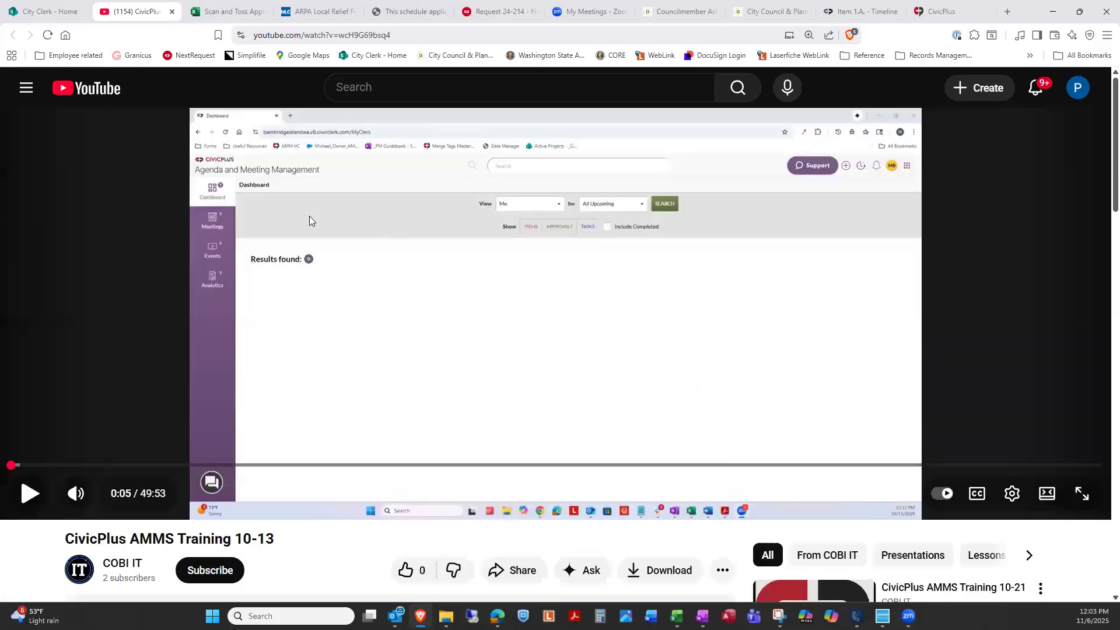